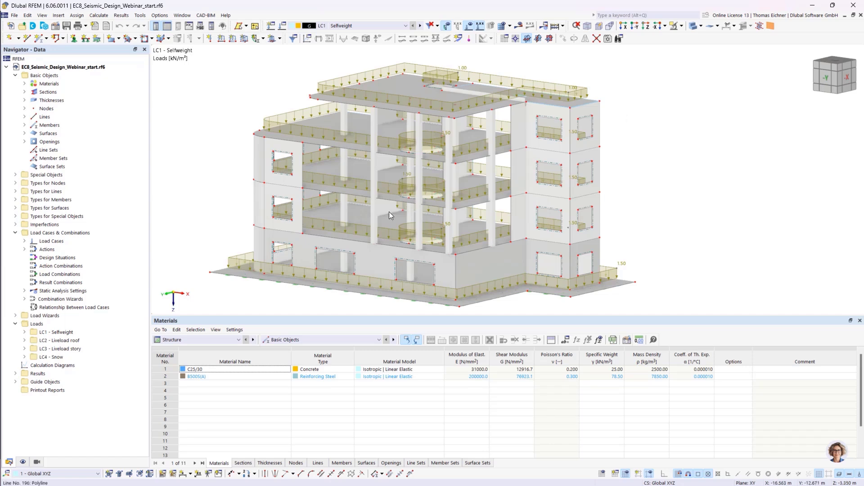
Step: Inspect the thickness and material definition of the floor slab surface directly below the roof
{"action": "left_click", "coordinate": [331, 165]}
{"action": "left_click", "coordinate": [332, 125]}
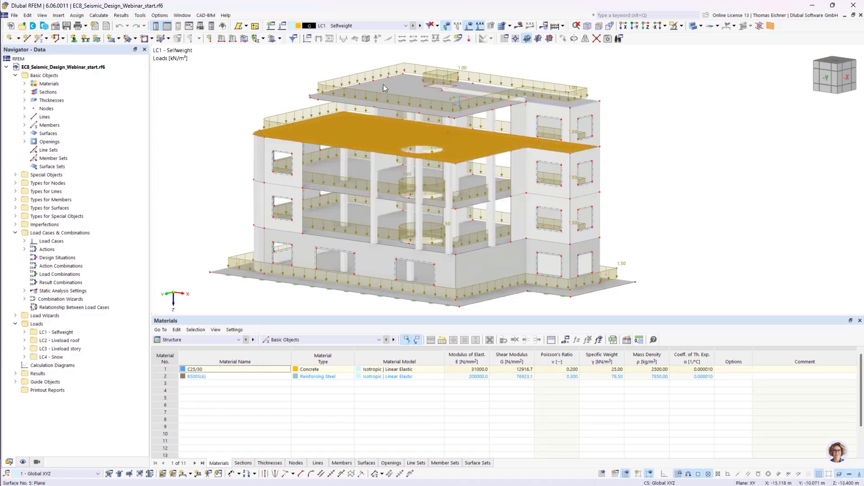
{"action": "double_click", "coordinate": [330, 171]}
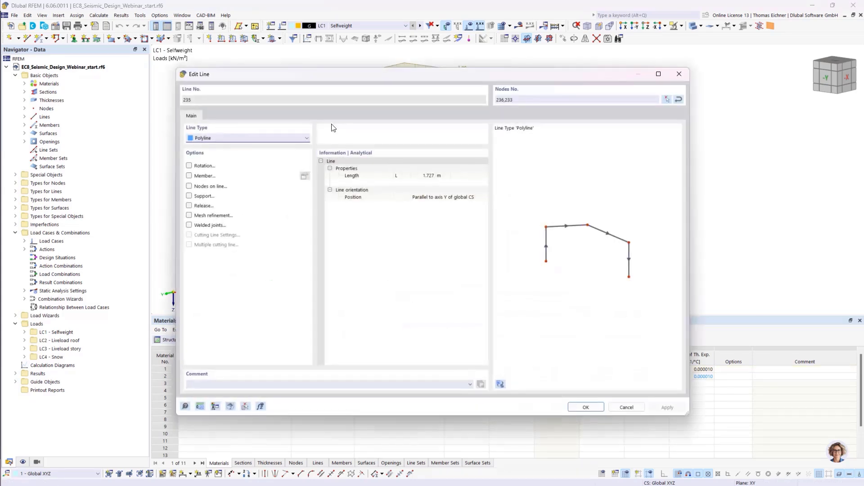
{"action": "left_click", "coordinate": [679, 73]}
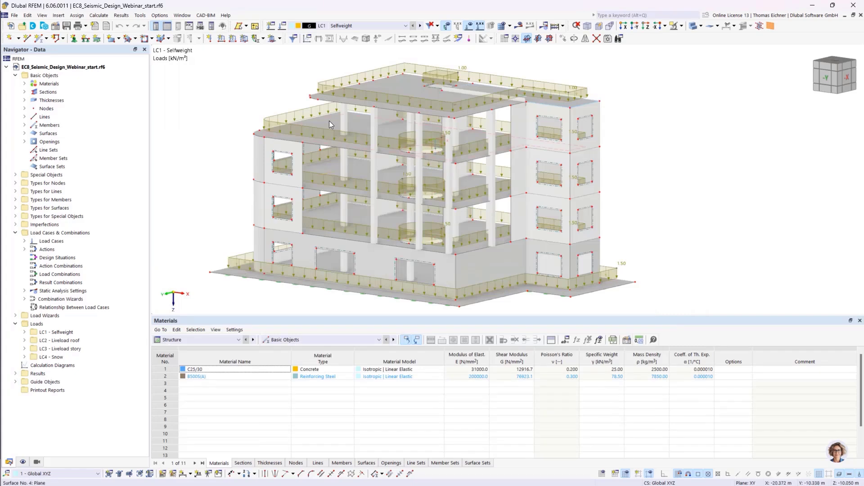
{"action": "double_click", "coordinate": [329, 123]}
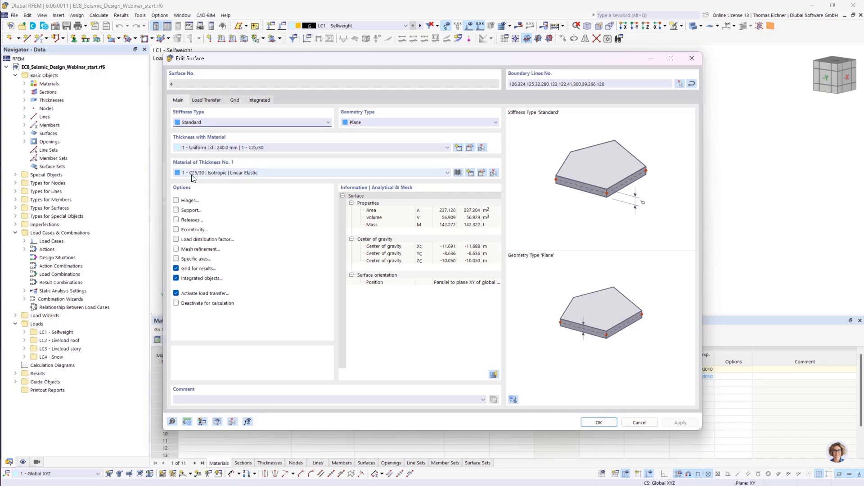
{"action": "left_click", "coordinate": [691, 58]}
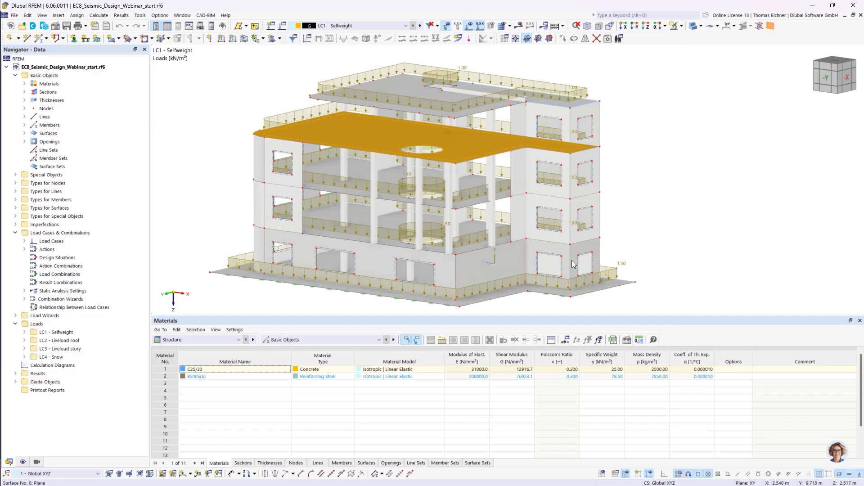
Step: Examine the foundation slab and its surface support at the base of the building from several angles
{"action": "scroll", "coordinate": [656, 265], "scroll_direction": "up", "scroll_amount": 5}
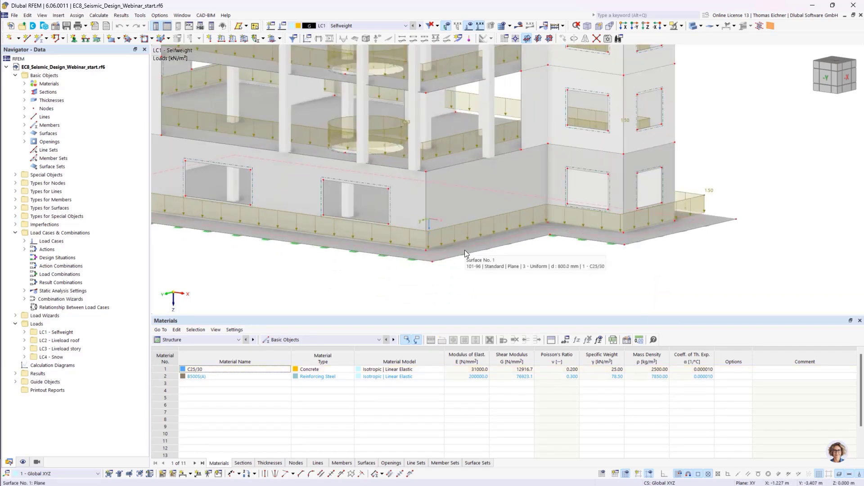
{"action": "scroll", "coordinate": [464, 250], "scroll_direction": "down", "scroll_amount": 5}
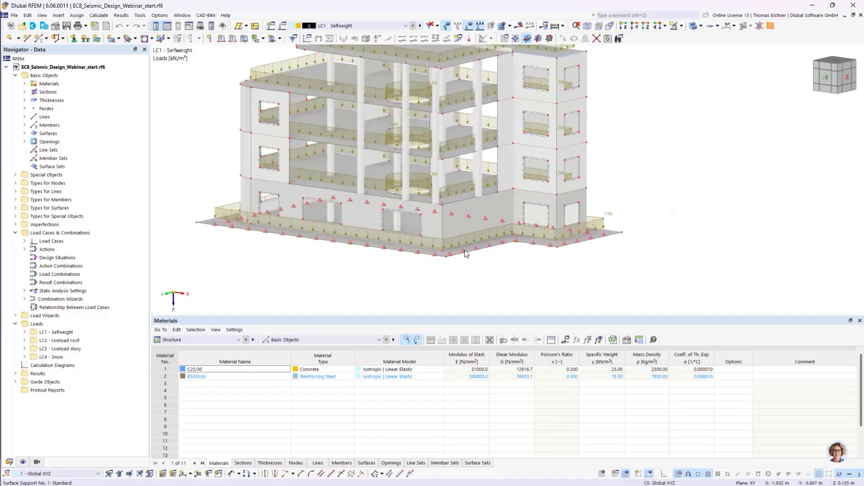
{"action": "middle_click_drag", "start_coordinate": [427, 291], "coordinate": [454, 270], "text": "ctrl"}
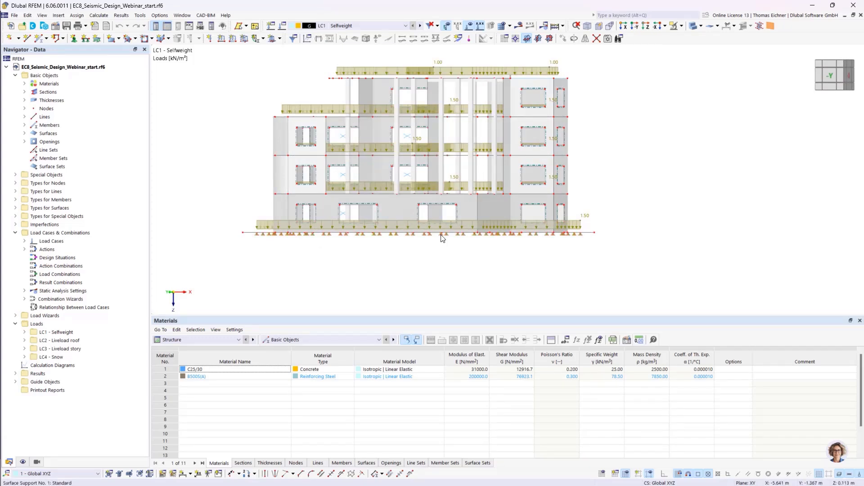
{"action": "middle_click_drag", "start_coordinate": [464, 252], "coordinate": [440, 227], "text": "ctrl"}
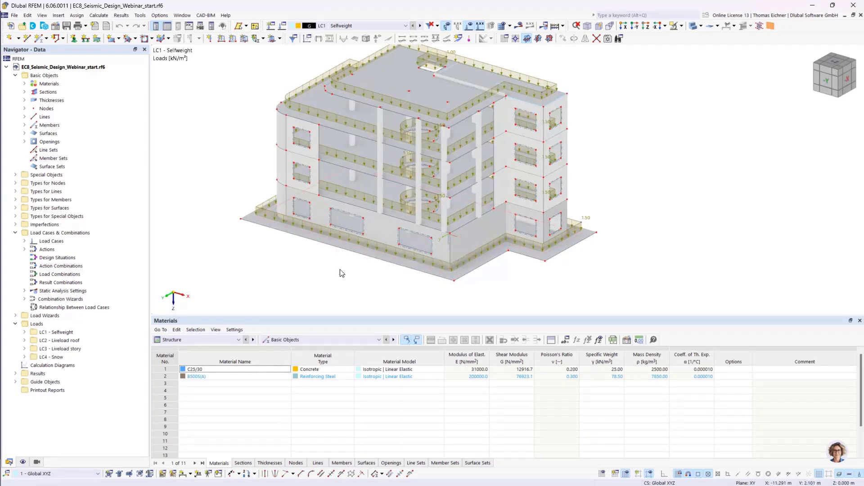
{"action": "mouse_move", "coordinate": [341, 270]}
{"action": "middle_mouse_down", "text": "ctrl"}
{"action": "mouse_move", "coordinate": [364, 242]}
{"action": "mouse_move", "coordinate": [346, 256]}
{"action": "middle_mouse_up", "text": "ctrl"}
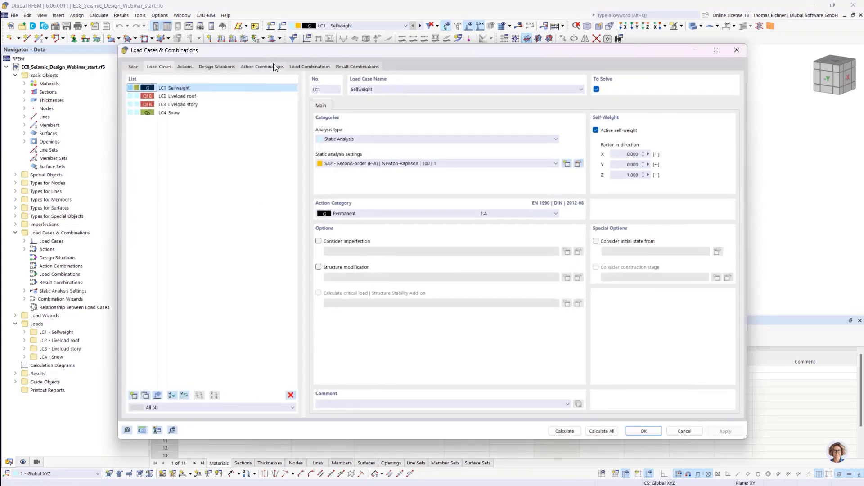
Step: Review the load case definitions and display the loads of LC2 Liveload roof, LC3 Liveload story and LC4 Snow on the model
{"action": "left_click_drag", "start_coordinate": [328, 55], "coordinate": [260, 38]}
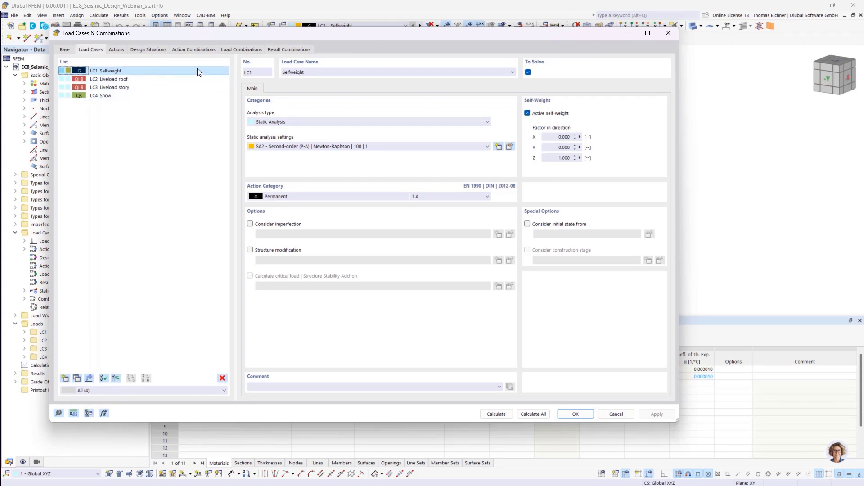
{"action": "left_click", "coordinate": [666, 37]}
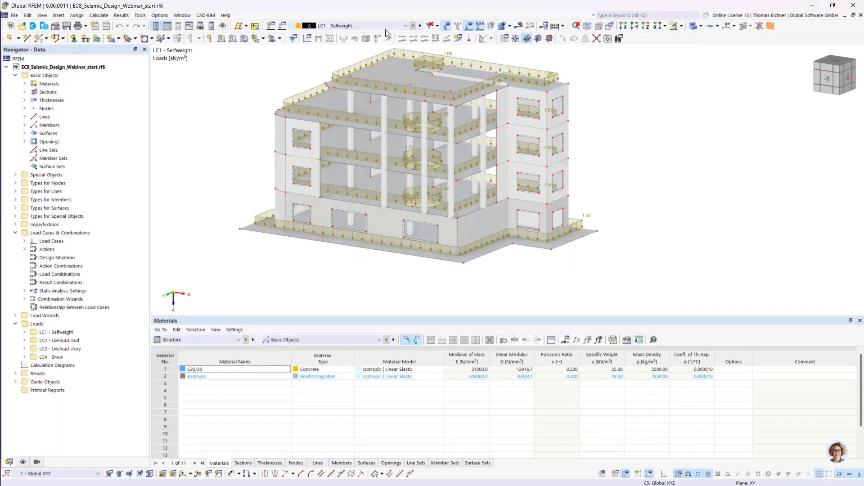
{"action": "left_click", "coordinate": [361, 26]}
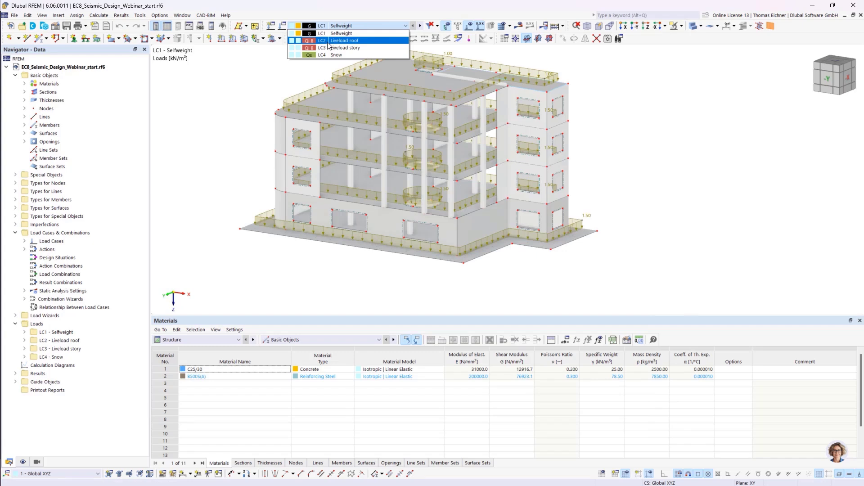
{"action": "left_click", "coordinate": [341, 41]}
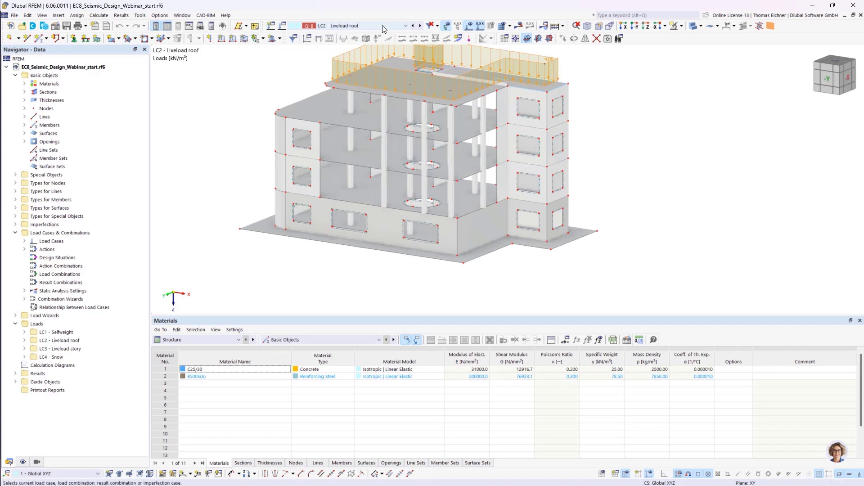
{"action": "left_click", "coordinate": [369, 25]}
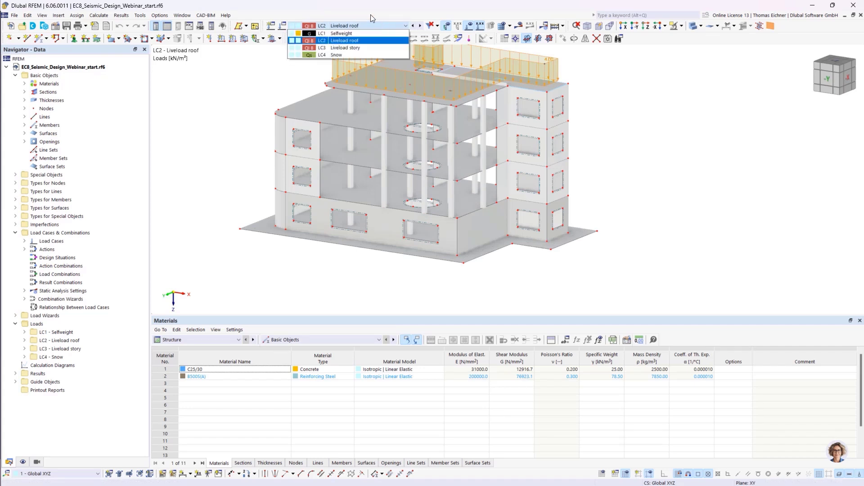
{"action": "left_click", "coordinate": [356, 48]}
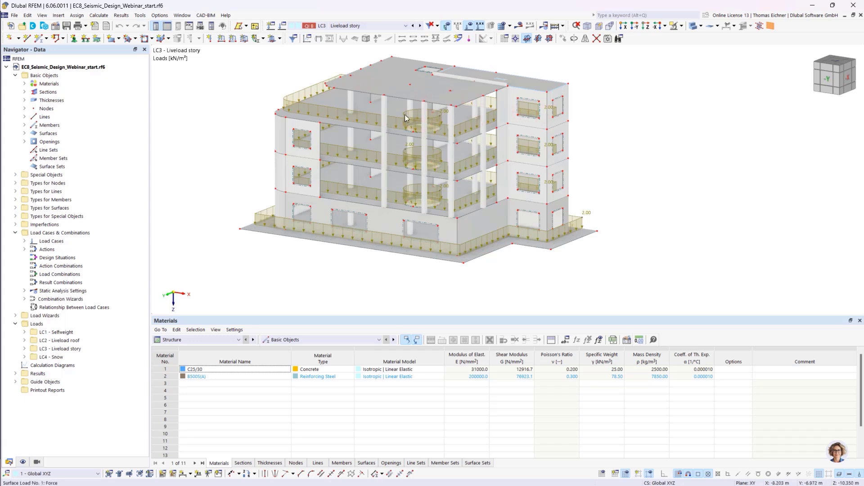
{"action": "left_click", "coordinate": [356, 27]}
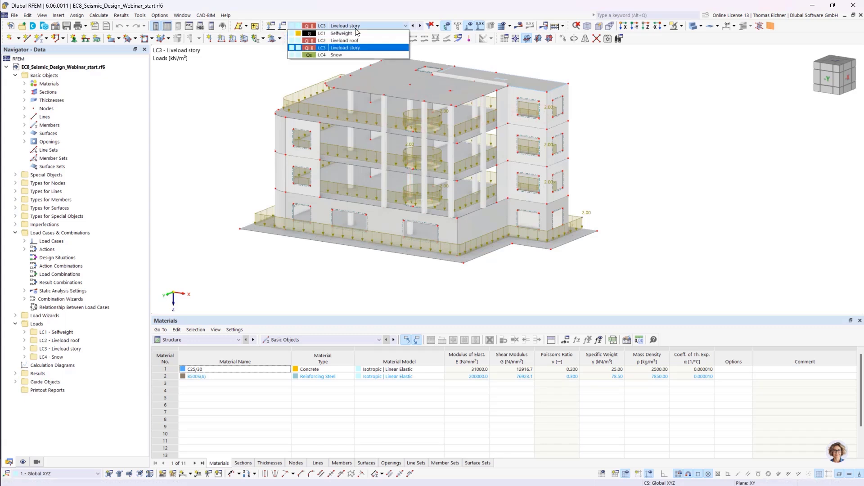
{"action": "left_click", "coordinate": [328, 55]}
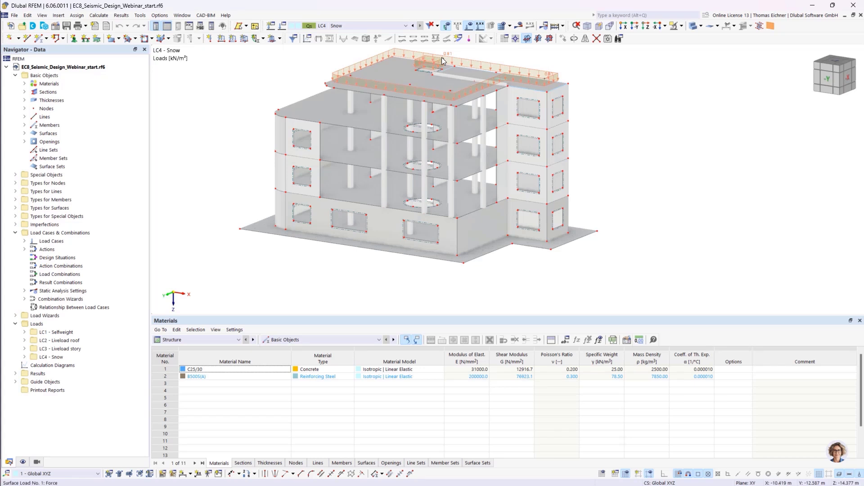
{"action": "mouse_move", "coordinate": [442, 58]}
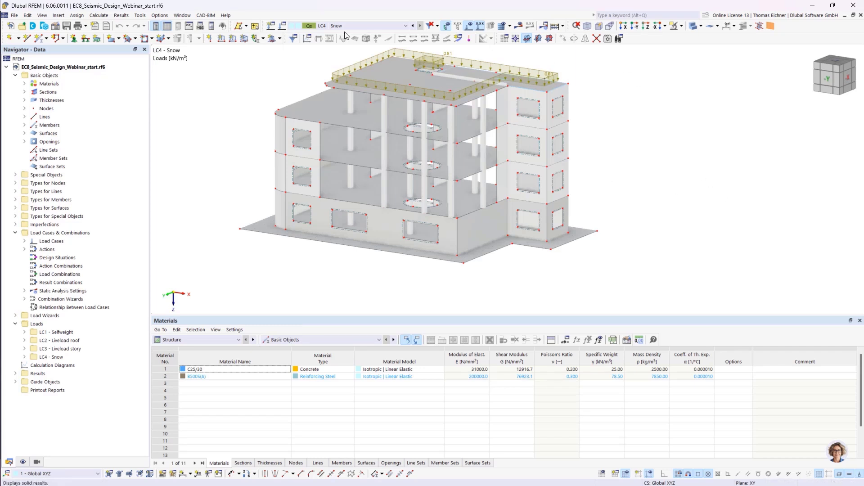
Step: Switch the displayed load case back to LC1 Selfweight
{"action": "left_click", "coordinate": [324, 28]}
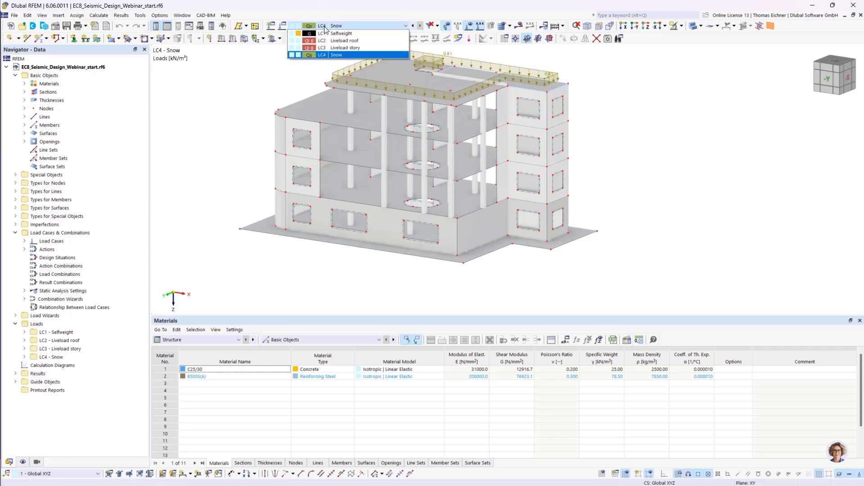
{"action": "left_click", "coordinate": [325, 27]}
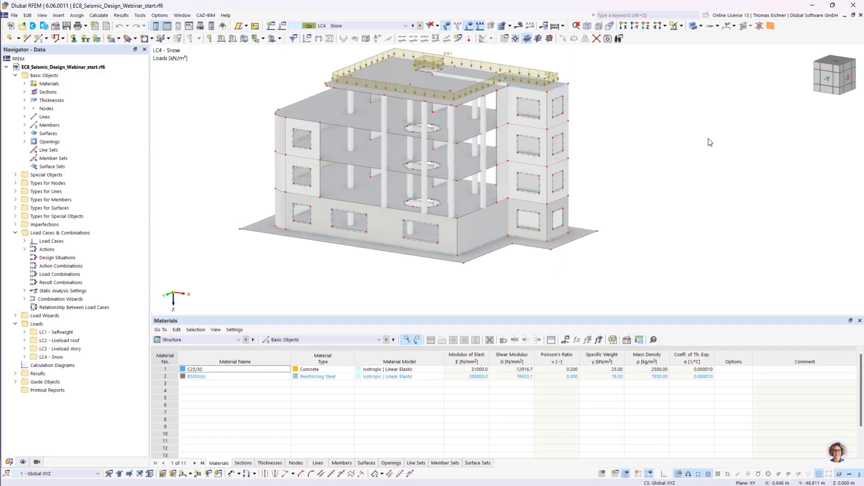
{"action": "left_click", "coordinate": [342, 26]}
{"action": "left_click", "coordinate": [343, 33]}
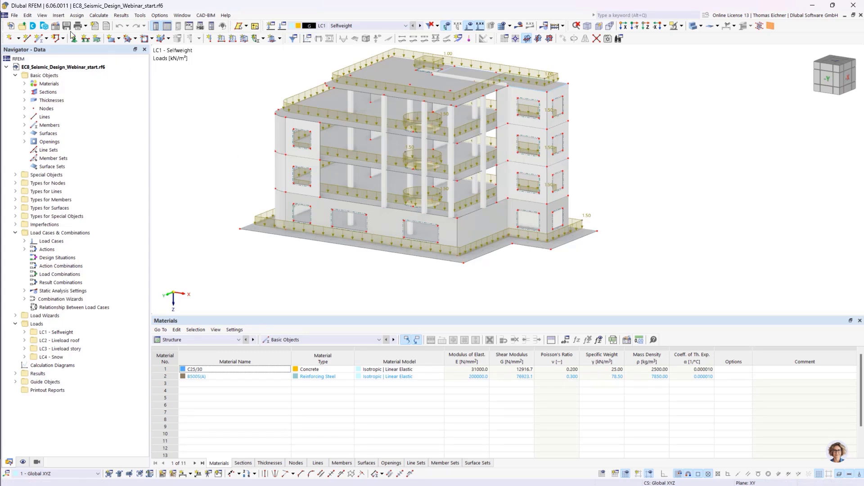
Step: Activate the Modal Analysis add-on in the model's base data
{"action": "left_click", "coordinate": [56, 26]}
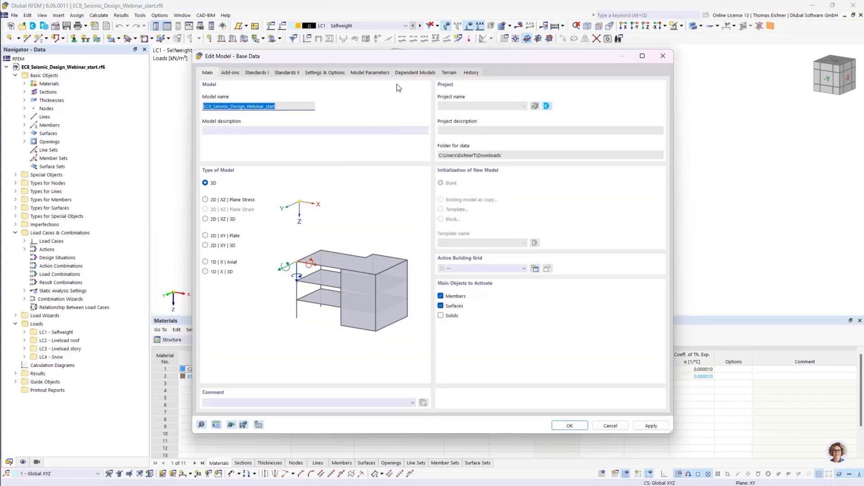
{"action": "left_click_drag", "start_coordinate": [391, 54], "coordinate": [405, 43]}
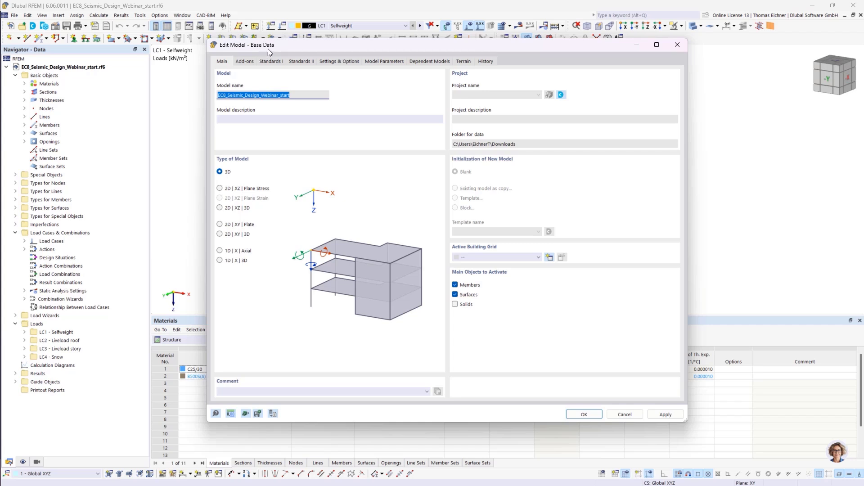
{"action": "left_click", "coordinate": [247, 61]}
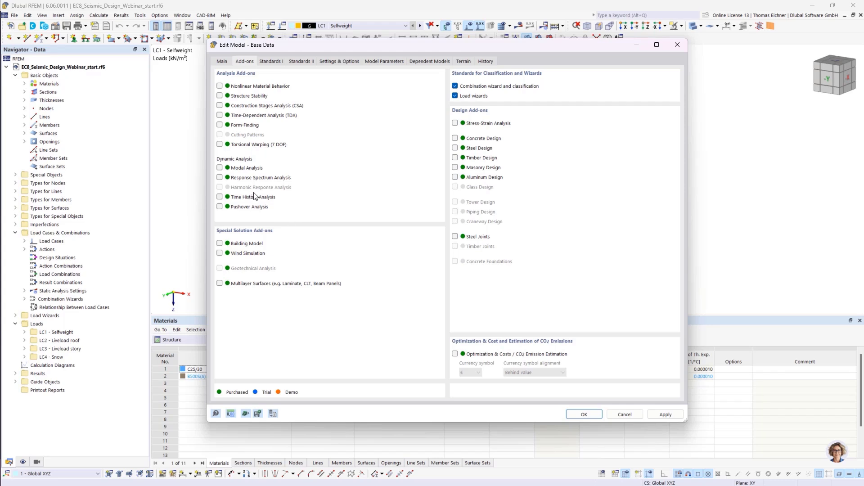
{"action": "left_click", "coordinate": [220, 167]}
{"action": "left_click", "coordinate": [219, 177]}
{"action": "left_click", "coordinate": [219, 244]}
{"action": "left_click", "coordinate": [455, 138]}
{"action": "left_click", "coordinate": [455, 139]}
{"action": "left_click", "coordinate": [219, 177]}
{"action": "left_click", "coordinate": [220, 244]}
Step: Check the standard and national annex for dynamic analysis, and confirm the base data
{"action": "left_click", "coordinate": [270, 61]}
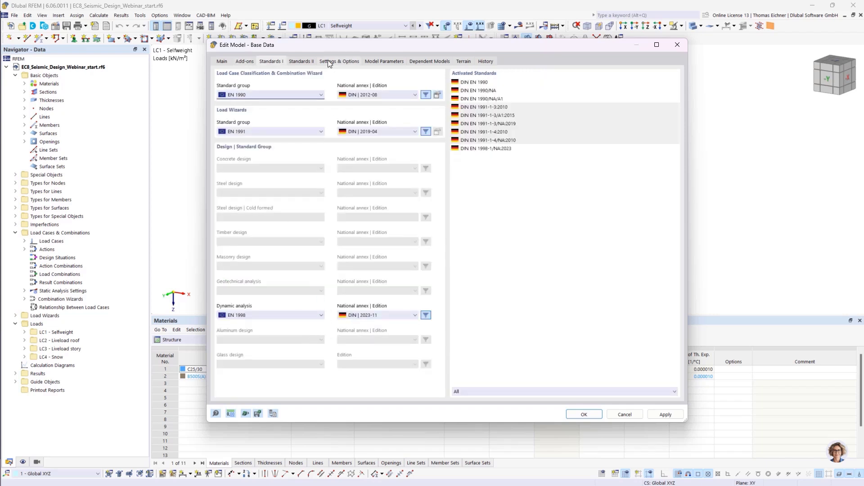
{"action": "left_click", "coordinate": [242, 63]}
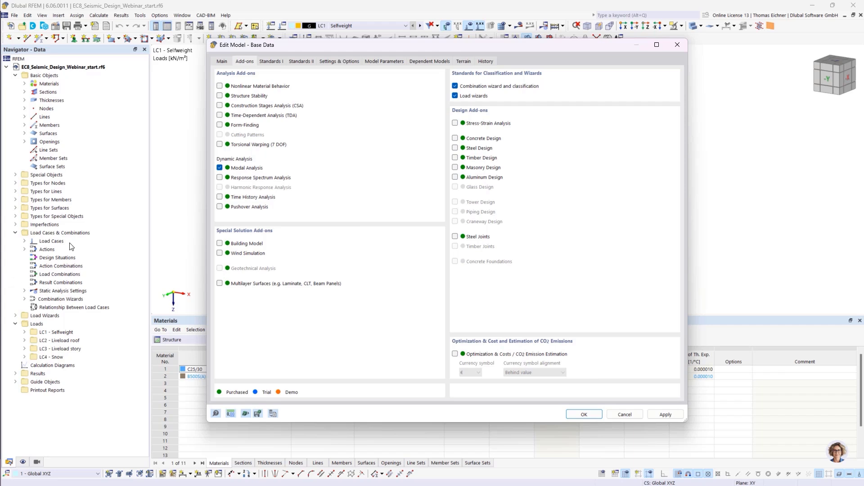
{"action": "left_click", "coordinate": [581, 415]}
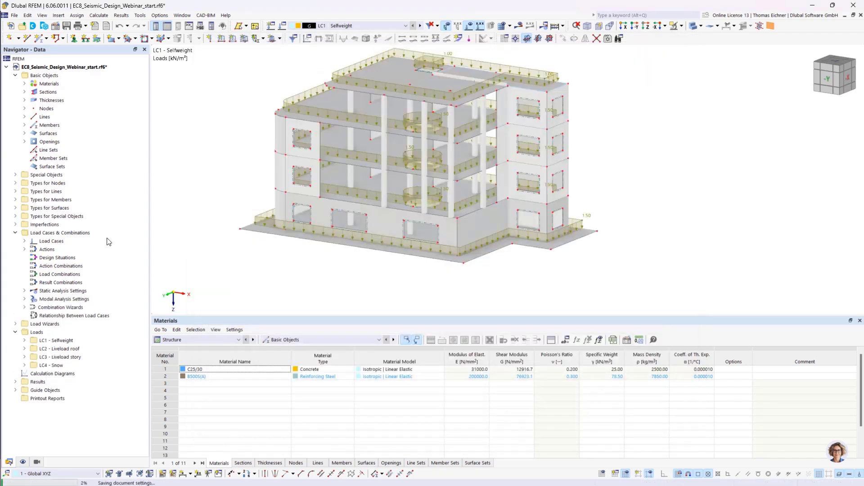
Step: Create a new load case and set its analysis type to Modal Analysis
{"action": "left_click", "coordinate": [51, 301]}
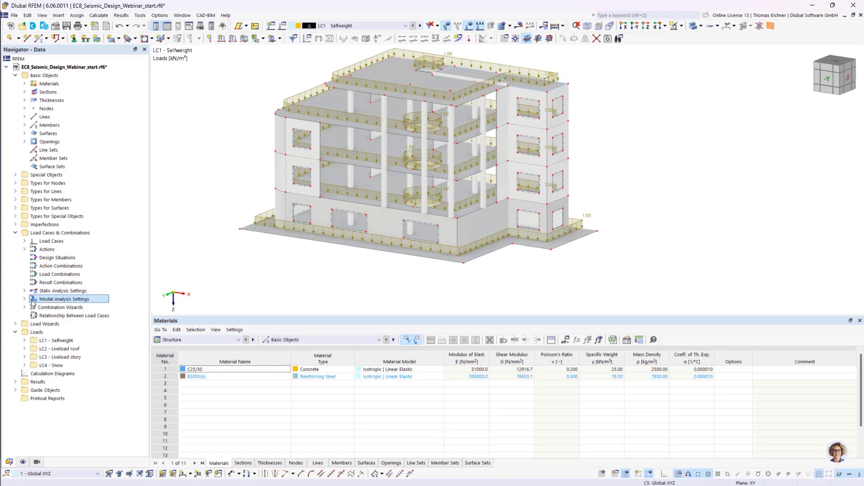
{"action": "left_click", "coordinate": [51, 234]}
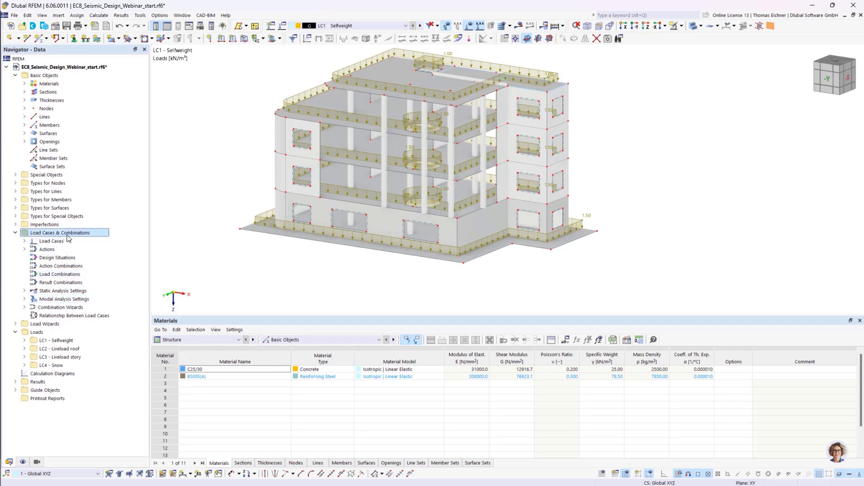
{"action": "left_click", "coordinate": [282, 26]}
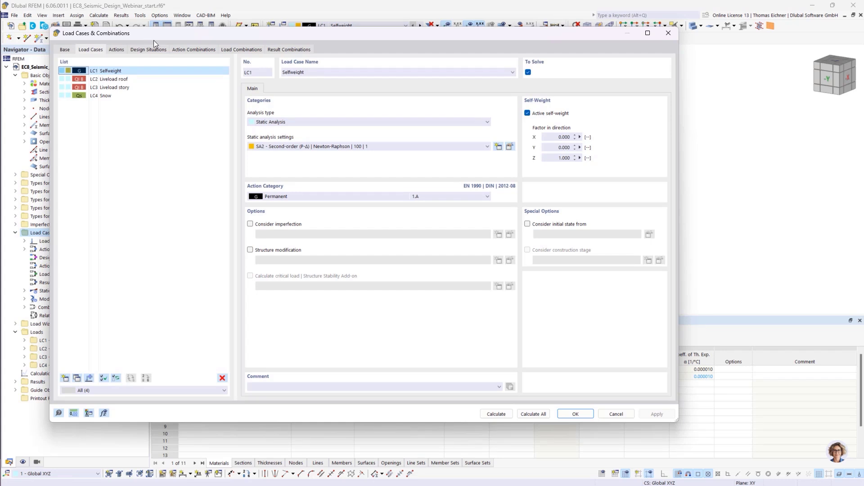
{"action": "left_click_drag", "start_coordinate": [154, 37], "coordinate": [177, 50]}
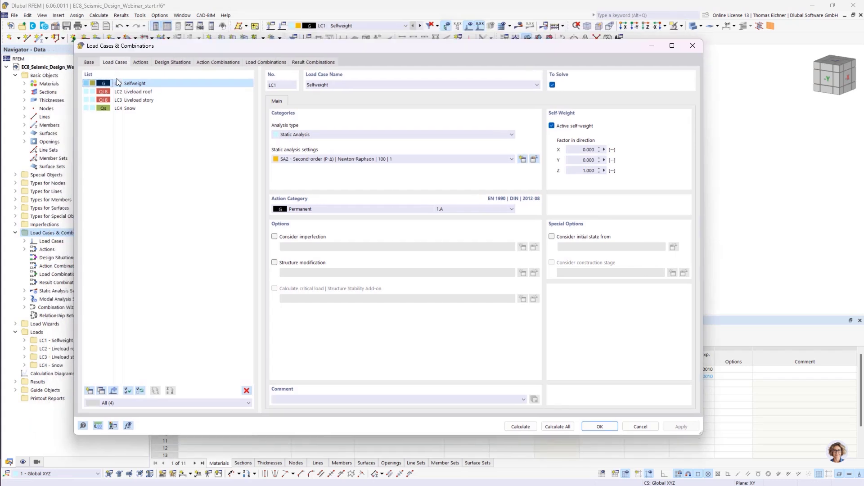
{"action": "left_click", "coordinate": [90, 390]}
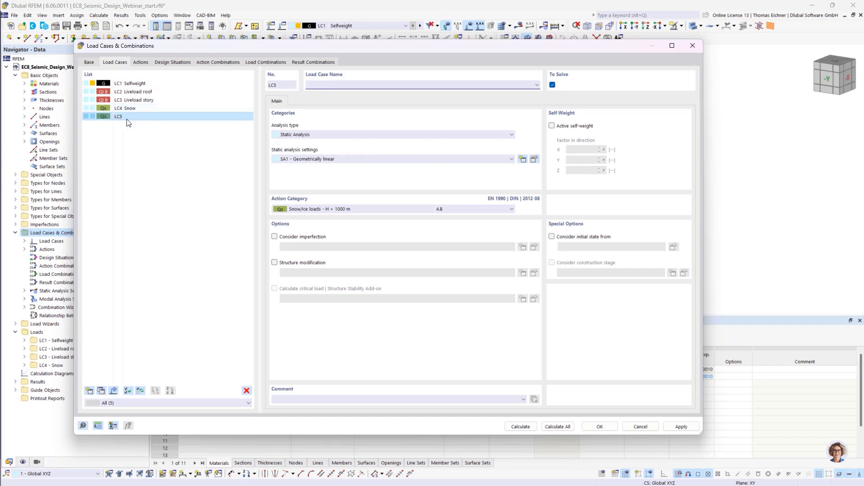
{"action": "left_click", "coordinate": [305, 134]}
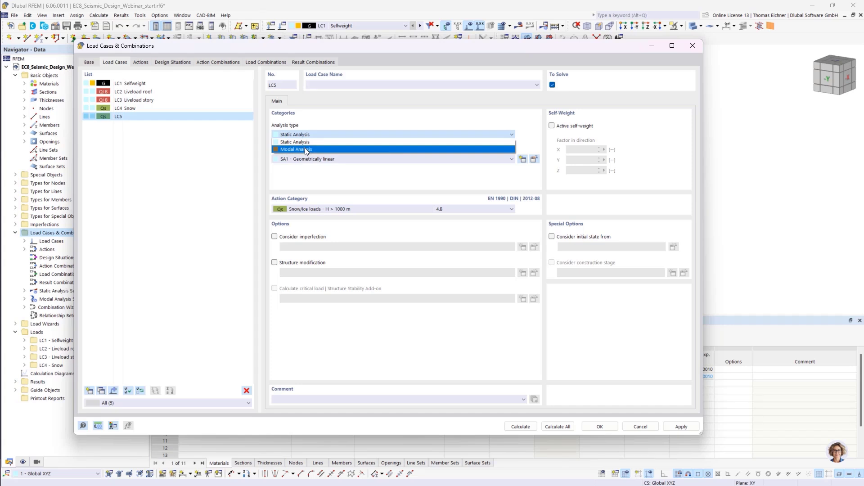
{"action": "left_click", "coordinate": [304, 148]}
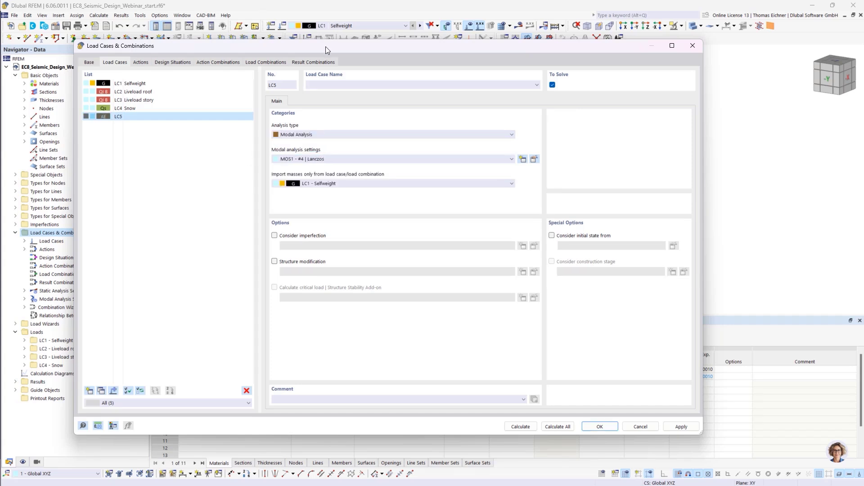
Step: Choose LC1 - Selfweight as the load case from which the modal analysis load case LC5 imports its masses
{"action": "left_click_drag", "start_coordinate": [325, 47], "coordinate": [305, 32]}
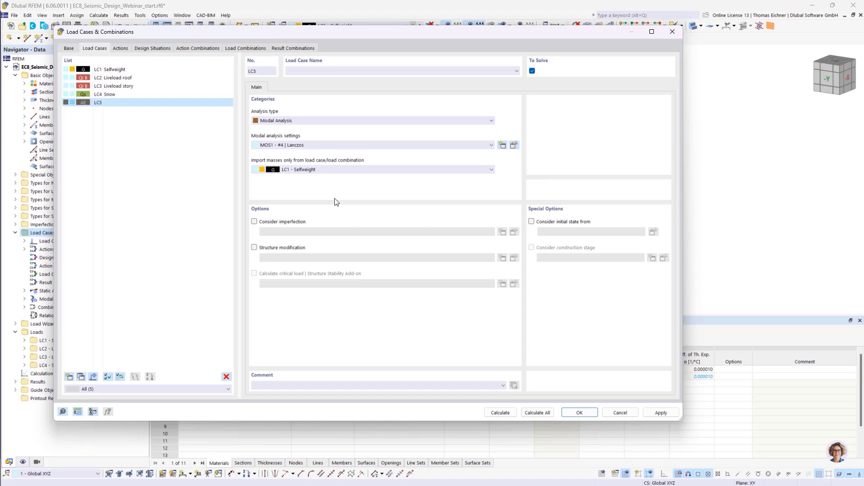
{"action": "left_click", "coordinate": [296, 169]}
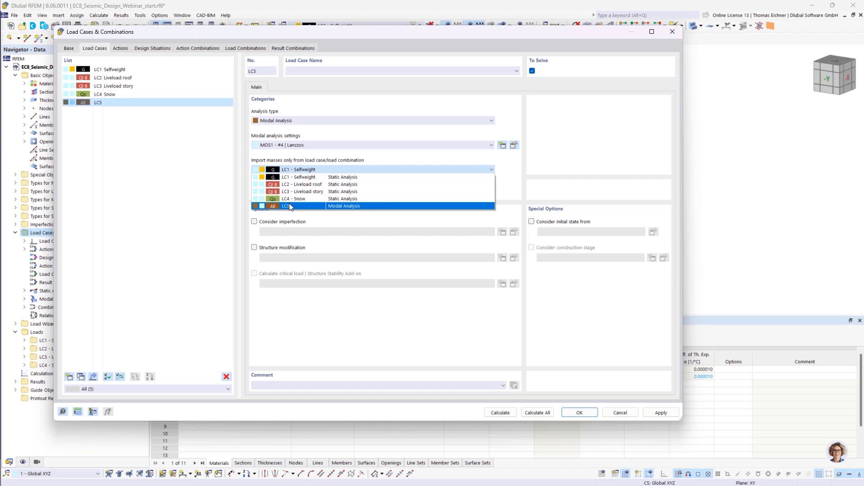
{"action": "left_click", "coordinate": [299, 177]}
{"action": "left_click", "coordinate": [299, 170]}
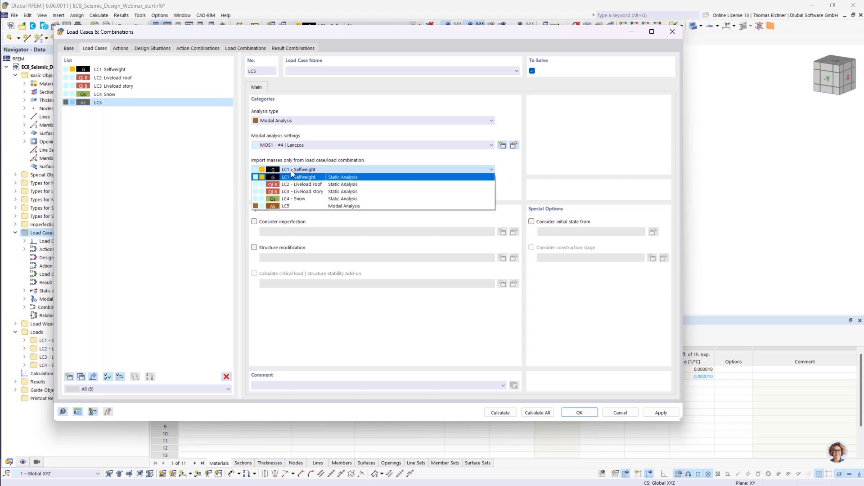
{"action": "left_click", "coordinate": [293, 177]}
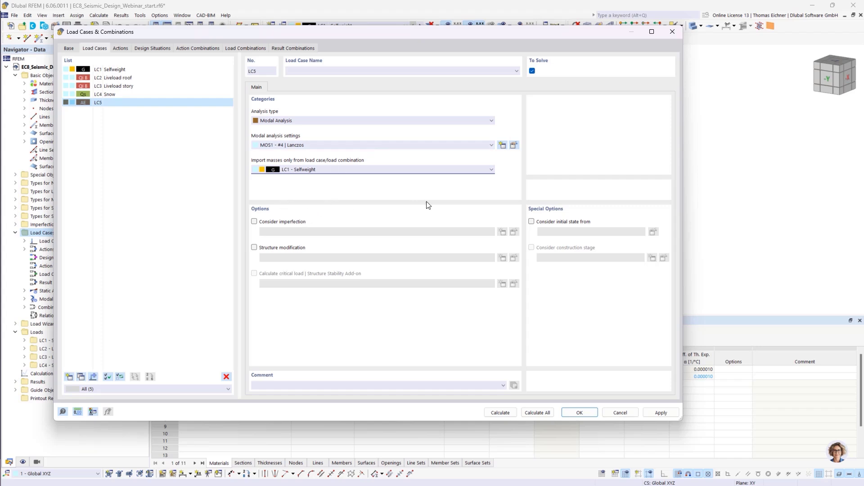
Step: Open the MOS1 modal analysis settings and review the methods for determining the number of modes
{"action": "left_click", "coordinate": [511, 145]}
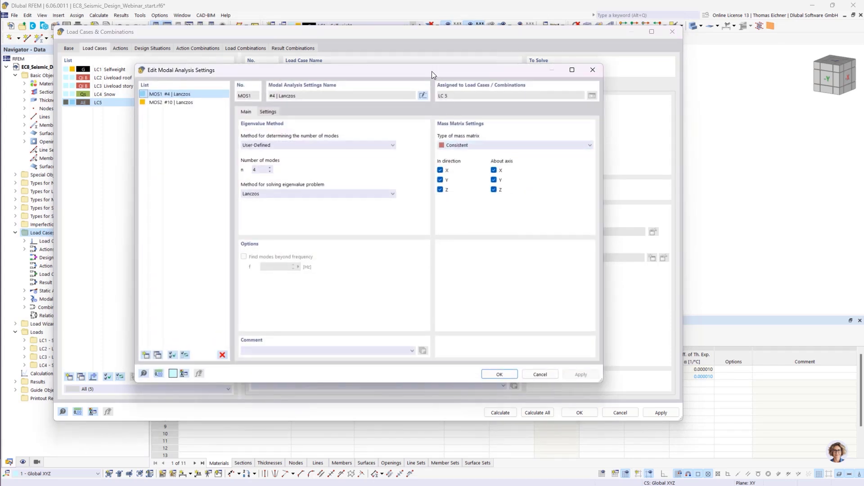
{"action": "left_click_drag", "start_coordinate": [431, 71], "coordinate": [450, 81]}
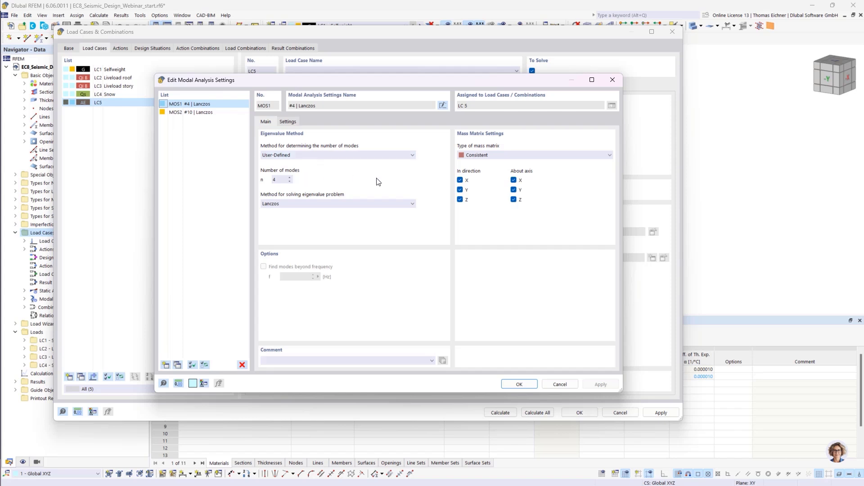
{"action": "left_click", "coordinate": [348, 155]}
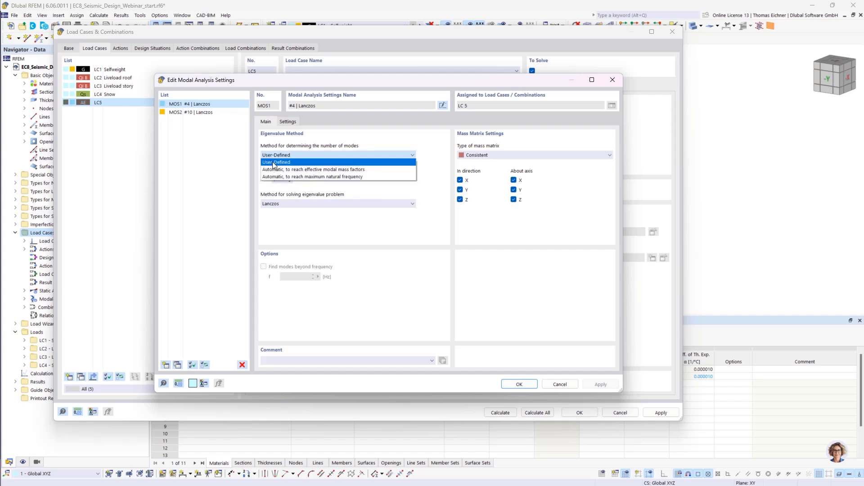
{"action": "left_click", "coordinate": [273, 162]}
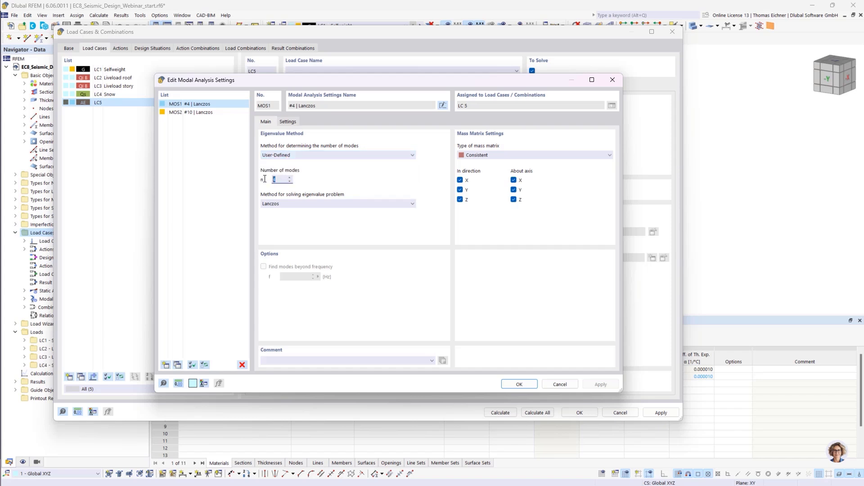
{"action": "left_click", "coordinate": [305, 155]}
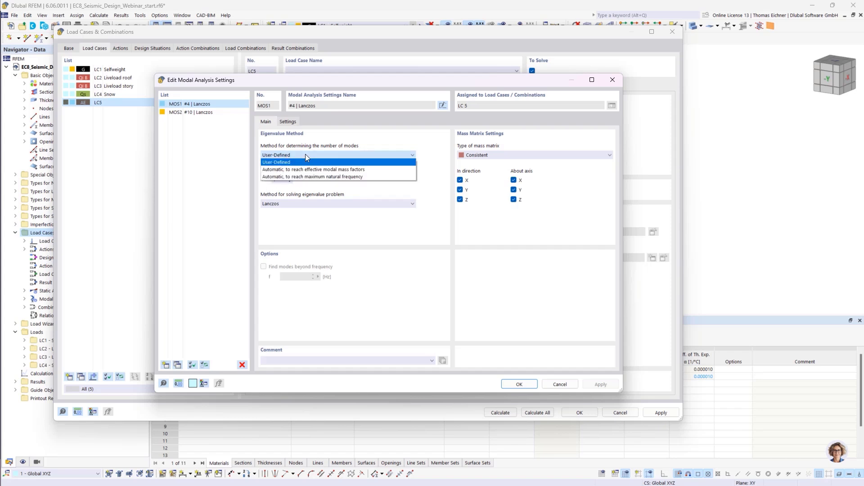
{"action": "left_click", "coordinate": [305, 155]}
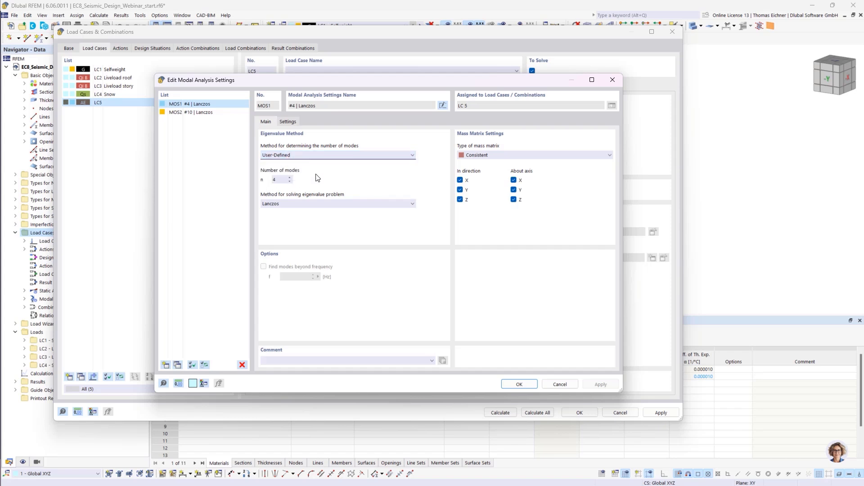
Step: Set the method for determining the number of modes to Automatic, to reach effective modal mass factors
{"action": "left_click", "coordinate": [291, 155]}
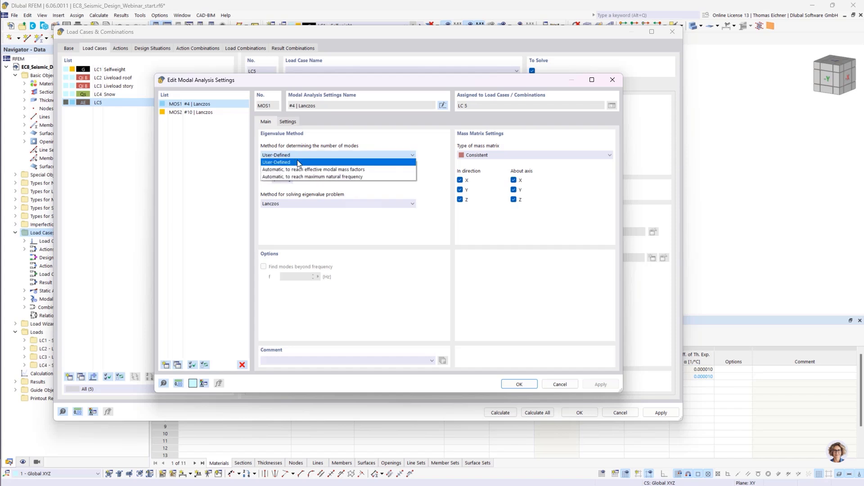
{"action": "left_click", "coordinate": [365, 171]}
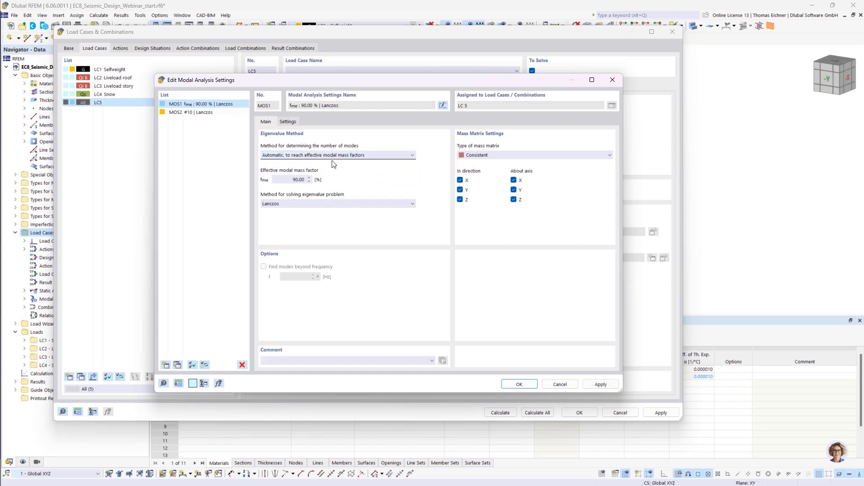
{"action": "key", "text": "Tab"}
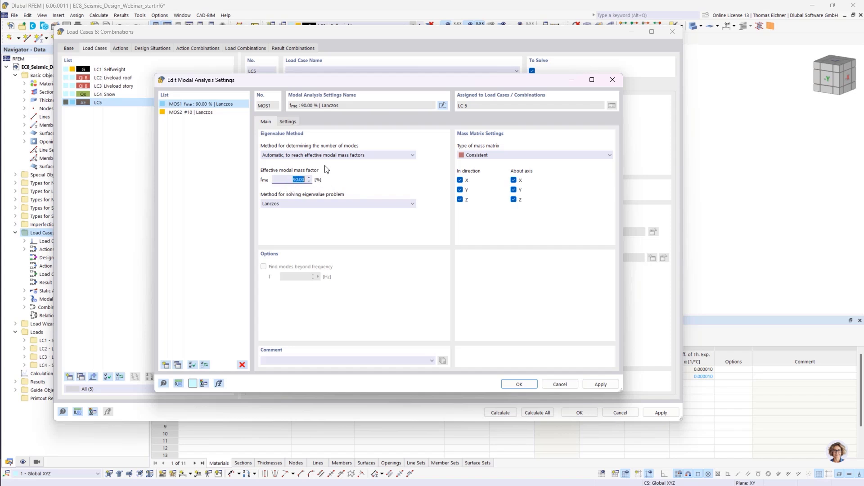
{"action": "left_click", "coordinate": [292, 180]}
{"action": "left_click", "coordinate": [340, 158]}
{"action": "left_click", "coordinate": [341, 158]}
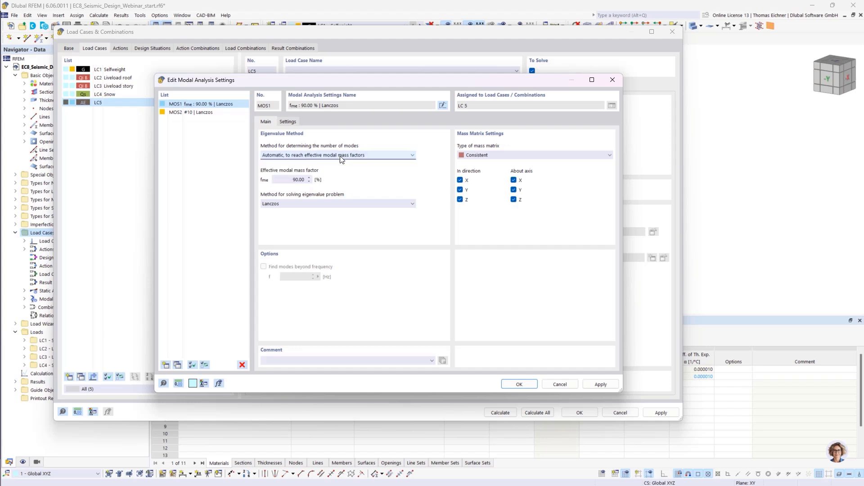
{"action": "left_click", "coordinate": [290, 182]}
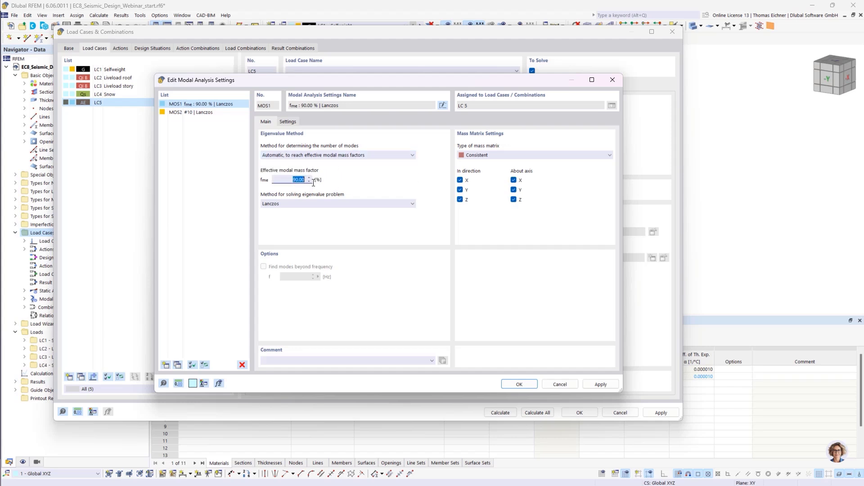
{"action": "left_click", "coordinate": [283, 183]}
Step: Try to confirm the modal analysis settings with Lanczos as the method for solving the eigenvalue problem
{"action": "left_click", "coordinate": [349, 204]}
{"action": "left_click", "coordinate": [285, 204]}
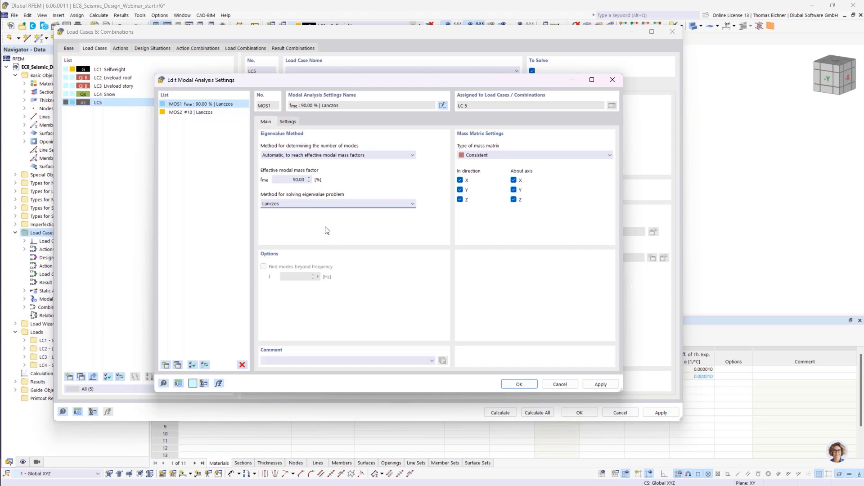
{"action": "left_click", "coordinate": [326, 205]}
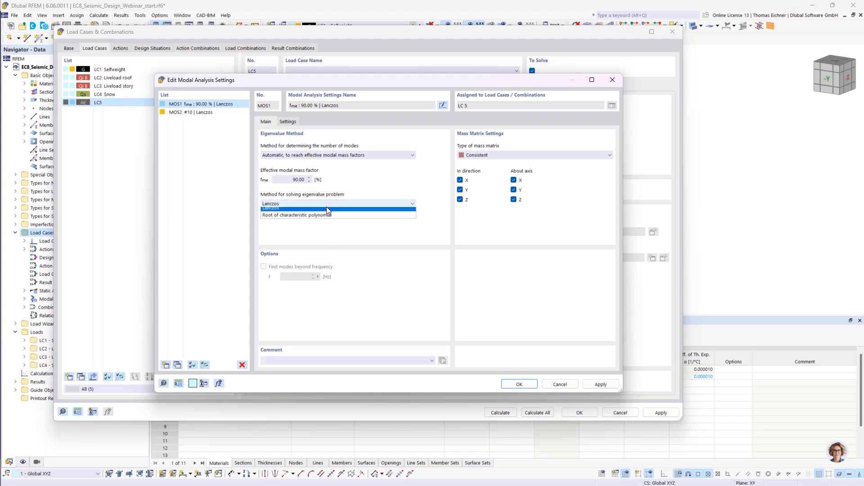
{"action": "left_click", "coordinate": [303, 201]}
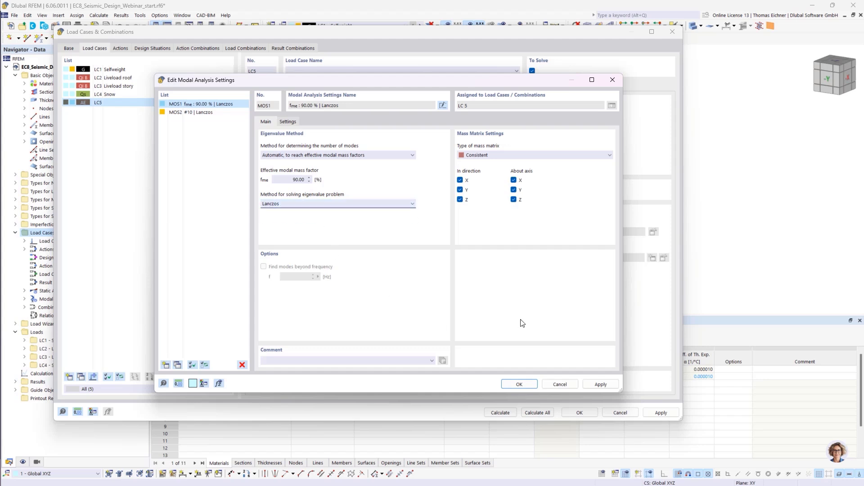
{"action": "left_click", "coordinate": [514, 385]}
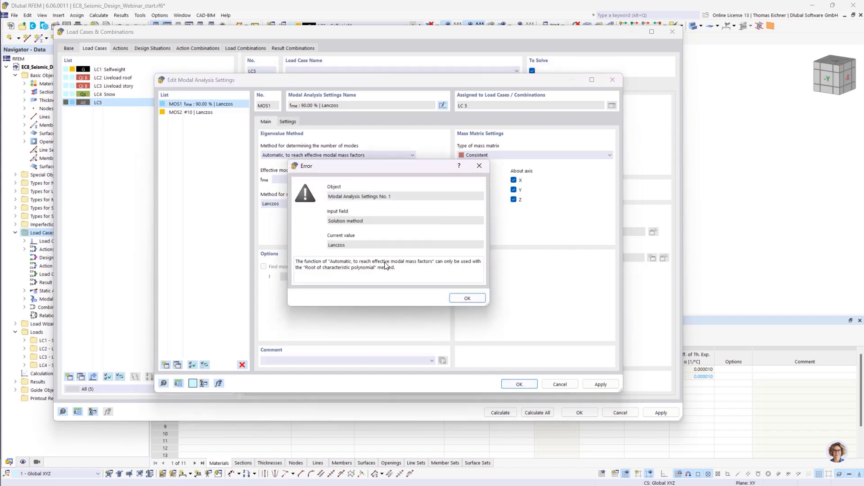
{"action": "left_click_drag", "start_coordinate": [404, 165], "coordinate": [581, 200]}
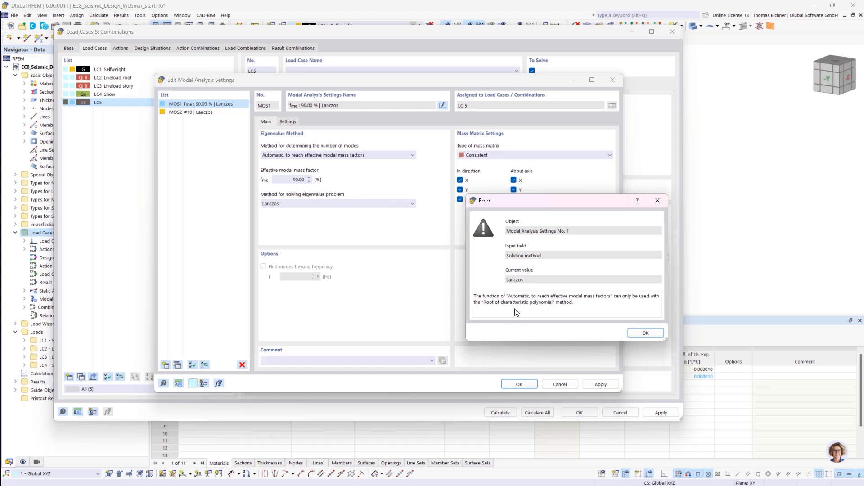
{"action": "left_click", "coordinate": [658, 200]}
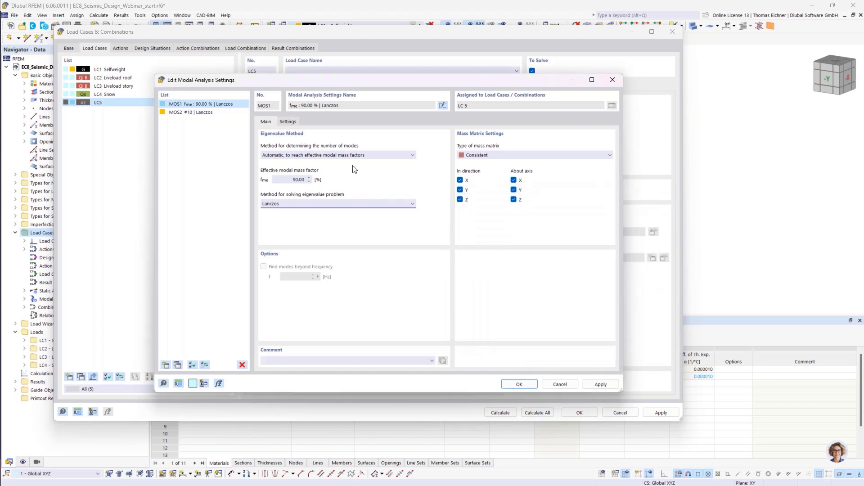
Step: Switch the method for determining the number of modes to Automatic, to reach maximum natural frequency
{"action": "left_click", "coordinate": [324, 155]}
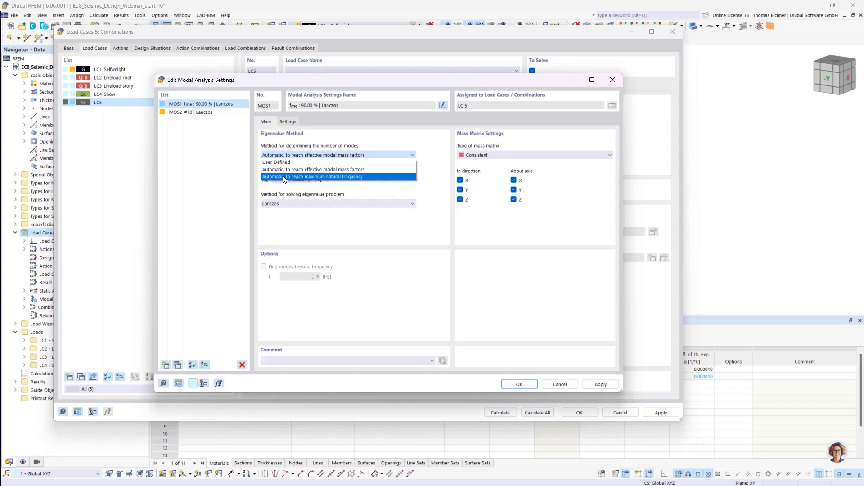
{"action": "left_click", "coordinate": [284, 177]}
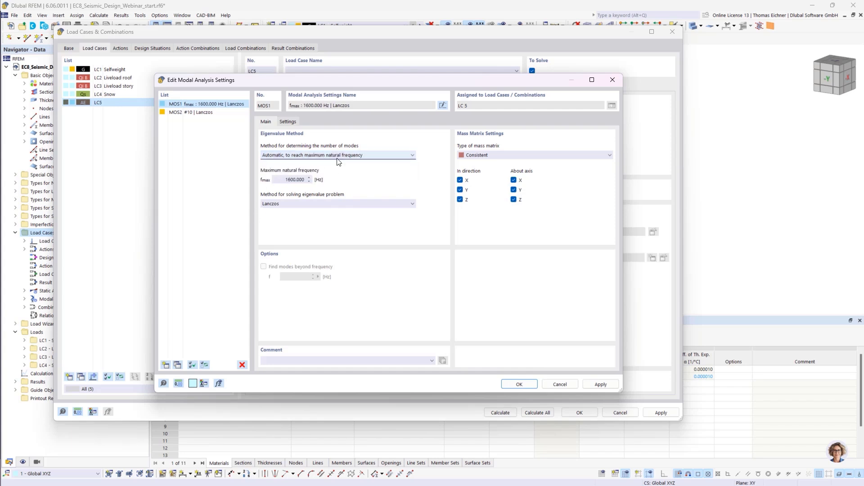
{"action": "double_click", "coordinate": [297, 180]}
{"action": "left_click", "coordinate": [281, 180]}
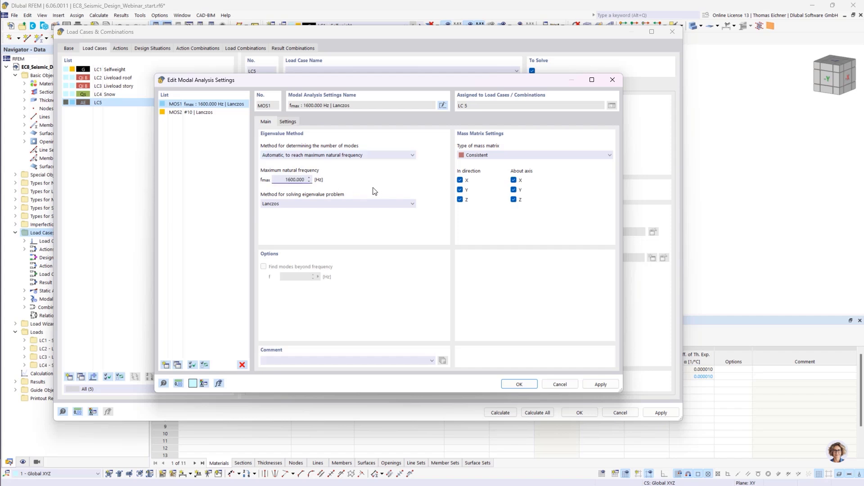
{"action": "left_click_drag", "start_coordinate": [281, 180], "coordinate": [315, 180]}
Step: Return the method for determining the number of modes to User-Defined
{"action": "left_click", "coordinate": [362, 155]}
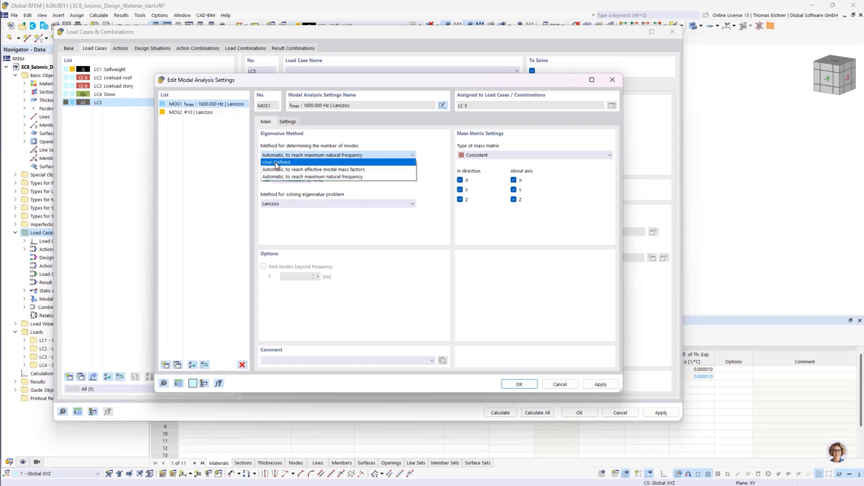
{"action": "left_click", "coordinate": [276, 163]}
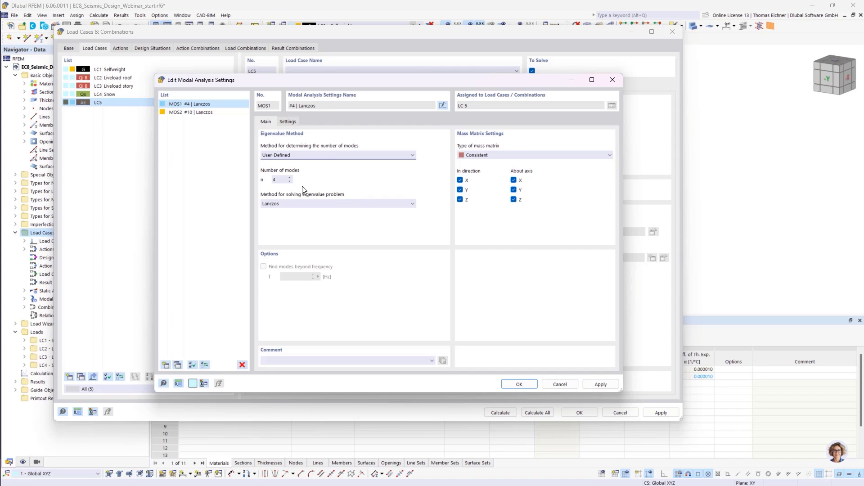
{"action": "left_click", "coordinate": [278, 180]}
{"action": "left_click_drag", "start_coordinate": [279, 180], "coordinate": [232, 180]}
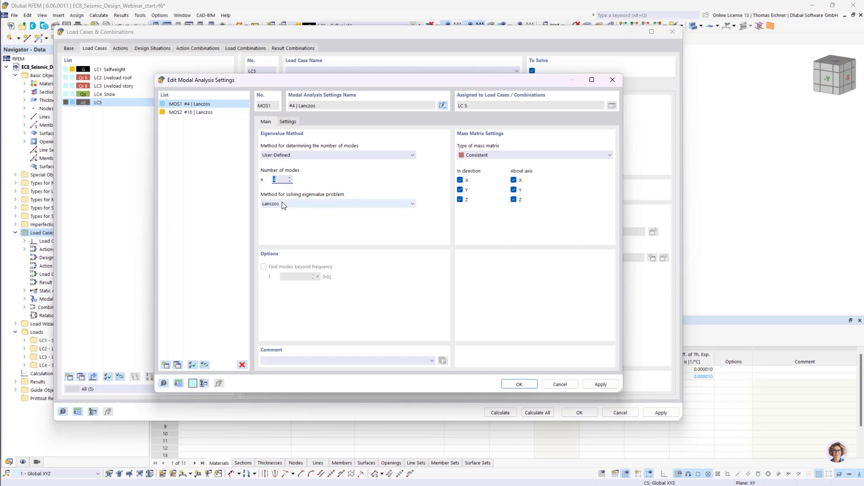
{"action": "key", "text": "Tab"}
Step: Deactivate the masses in direction Z and about axes X and Y in the mass matrix settings
{"action": "left_click_drag", "start_coordinate": [390, 86], "coordinate": [599, 145]}
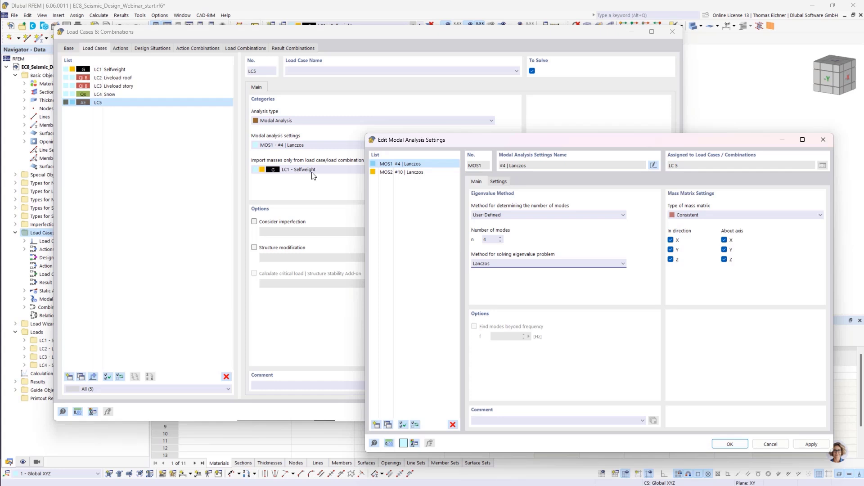
{"action": "left_click_drag", "start_coordinate": [510, 142], "coordinate": [325, 86]}
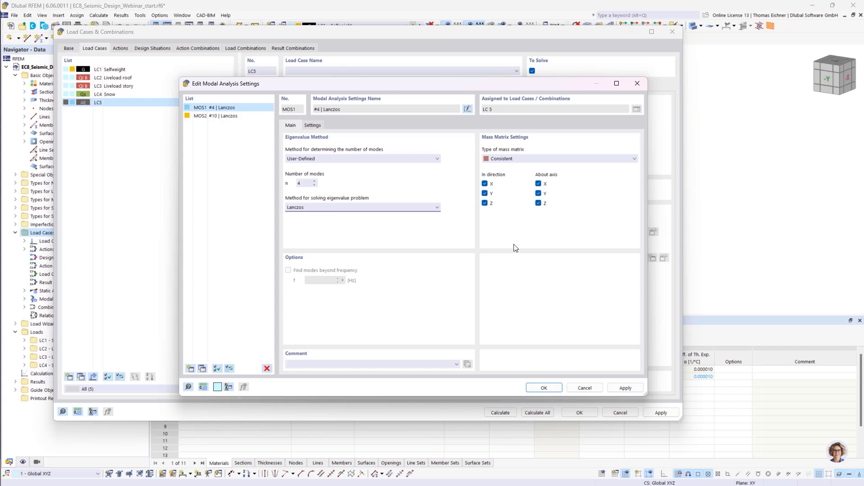
{"action": "left_click", "coordinate": [485, 203]}
{"action": "left_click", "coordinate": [538, 184]}
{"action": "left_click", "coordinate": [538, 194]}
Step: Compare the available mass matrix types and set the type to Diagonal
{"action": "left_click", "coordinate": [522, 162]}
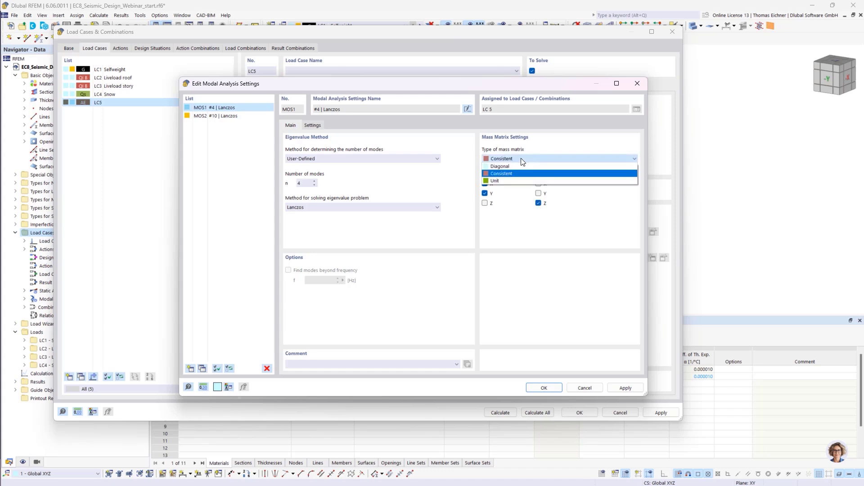
{"action": "left_click", "coordinate": [522, 162]}
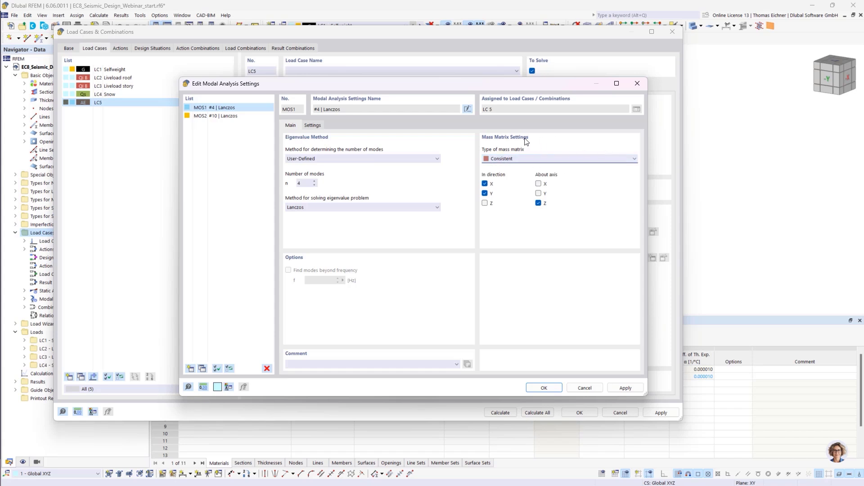
{"action": "left_click", "coordinate": [537, 160]}
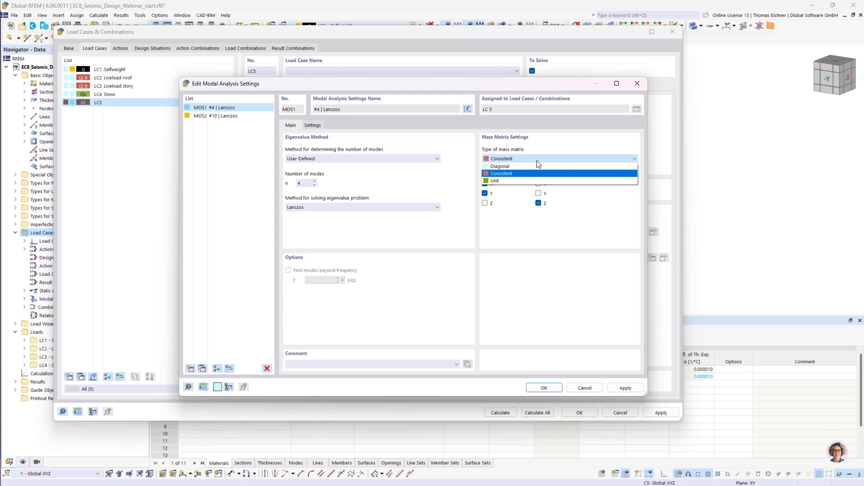
{"action": "left_click", "coordinate": [507, 166]}
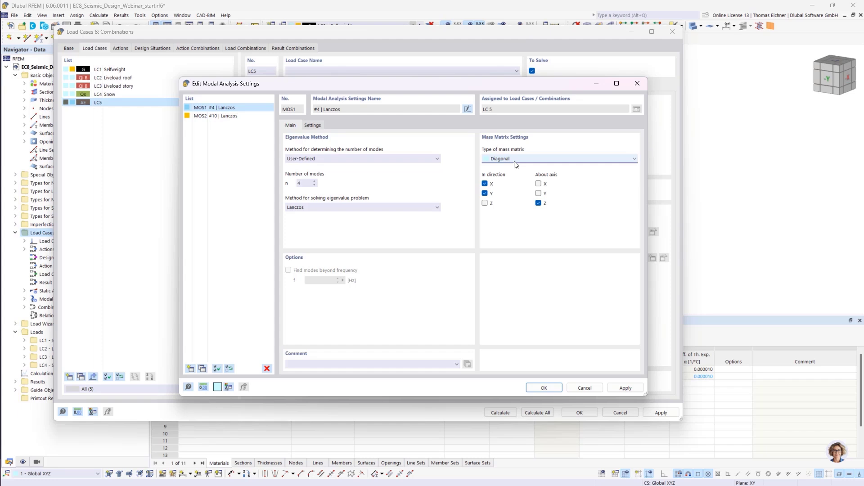
{"action": "left_click", "coordinate": [514, 161]}
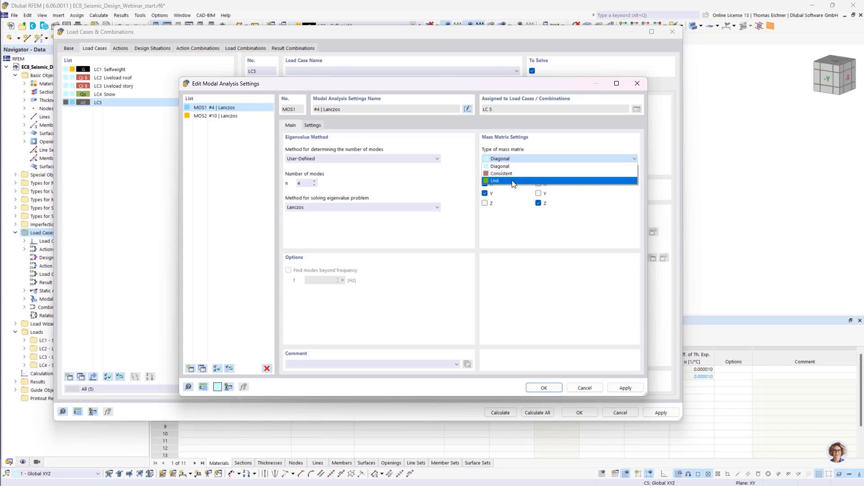
{"action": "left_click", "coordinate": [518, 250]}
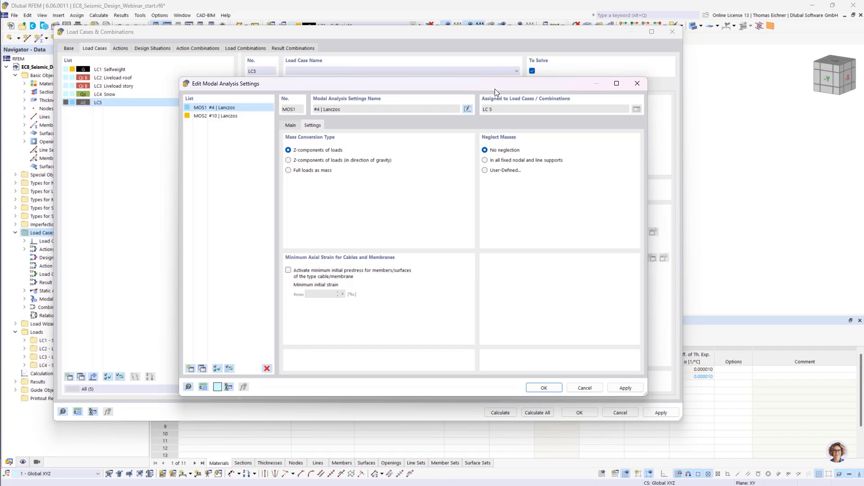
Step: Accept the modal analysis settings and calculate load case LC5 without considering an initial state
{"action": "left_click_drag", "start_coordinate": [495, 89], "coordinate": [446, 83]}
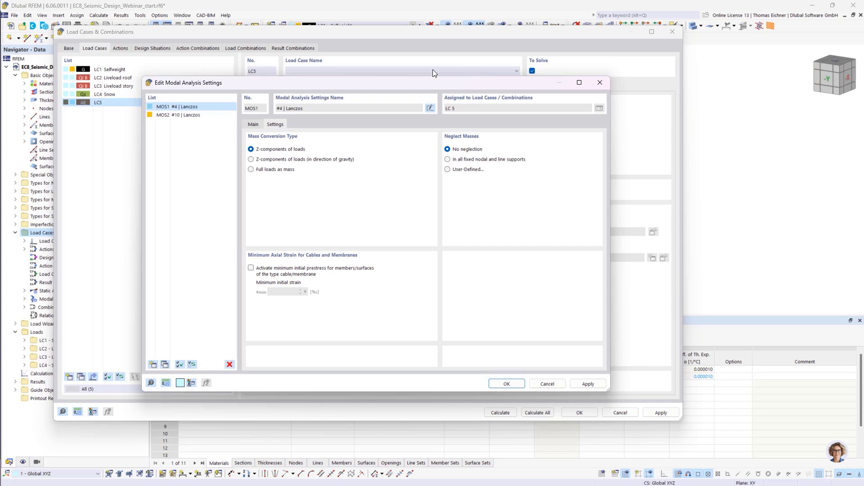
{"action": "left_click", "coordinate": [506, 384]}
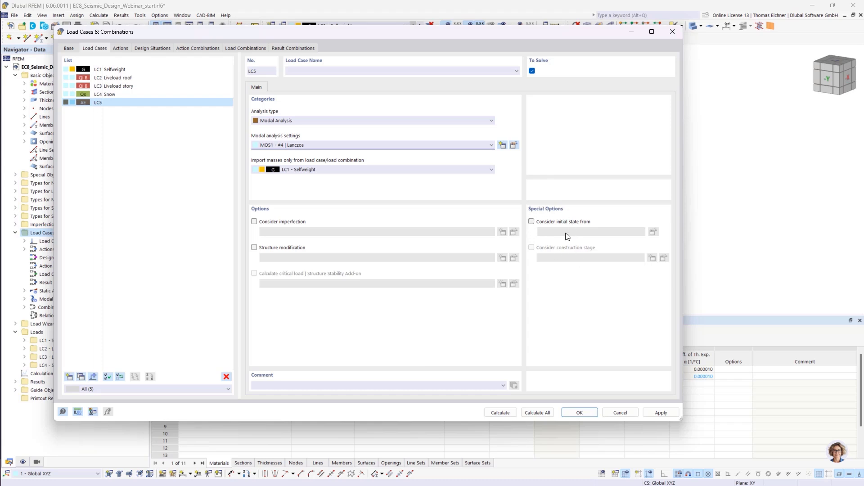
{"action": "left_click", "coordinate": [531, 221]}
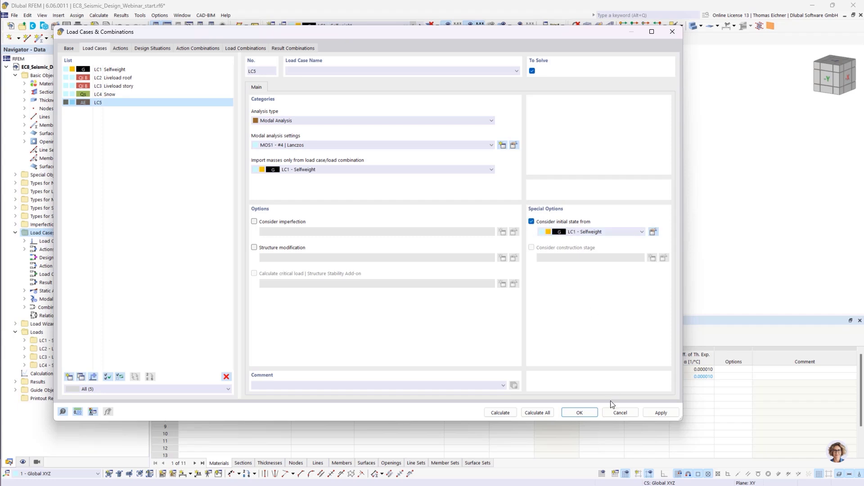
{"action": "left_click", "coordinate": [532, 221]}
{"action": "left_click", "coordinate": [501, 412]}
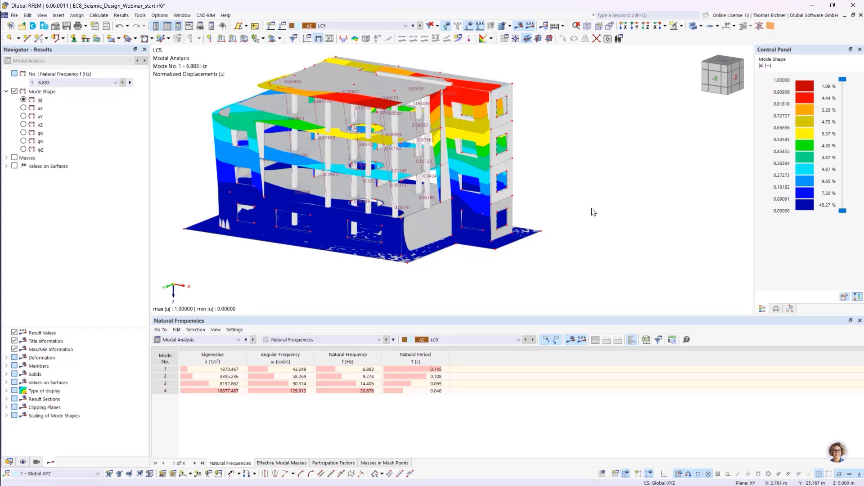
Step: Examine the first mode shape of LC5 along the X axis and in a three-dimensional view
{"action": "middle_click_drag", "start_coordinate": [590, 212], "coordinate": [649, 214]}
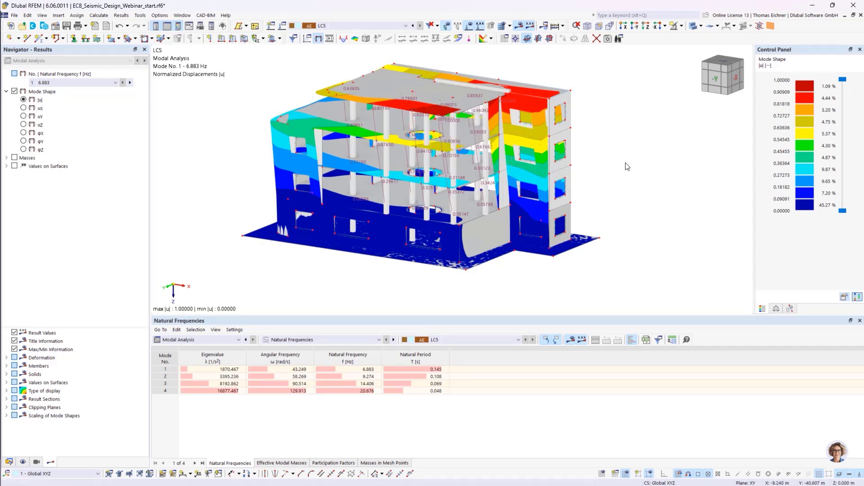
{"action": "middle_click_drag", "start_coordinate": [630, 179], "coordinate": [549, 154], "text": "ctrl"}
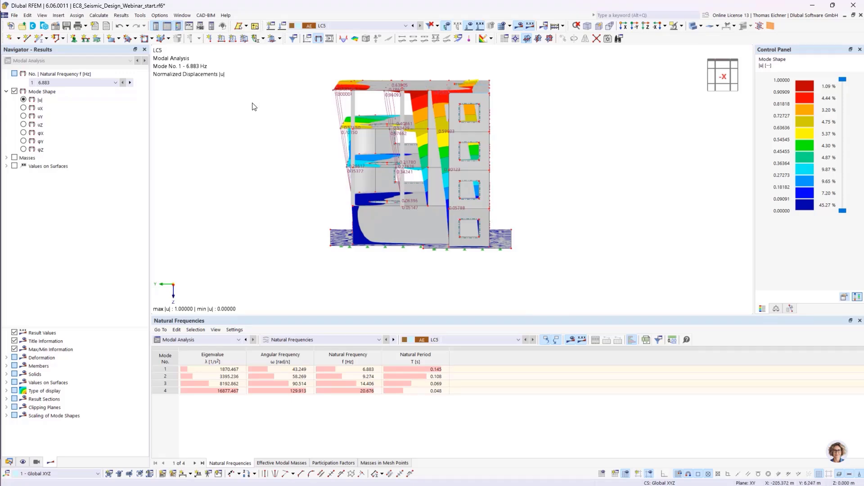
{"action": "mouse_move", "coordinate": [252, 105]}
{"action": "middle_mouse_down", "text": "ctrl"}
{"action": "mouse_move", "coordinate": [305, 118]}
{"action": "mouse_move", "coordinate": [248, 112]}
{"action": "mouse_move", "coordinate": [250, 104]}
{"action": "middle_mouse_up", "text": "ctrl"}
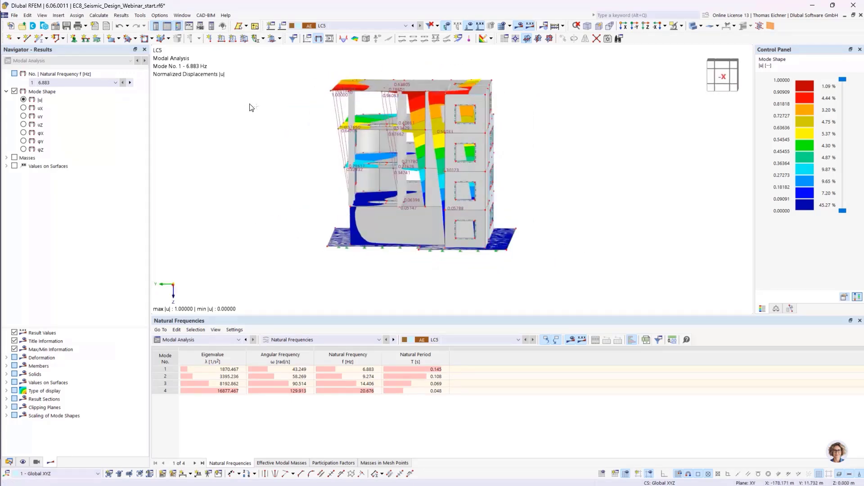
{"action": "middle_click_drag", "start_coordinate": [295, 133], "coordinate": [376, 155], "text": "ctrl"}
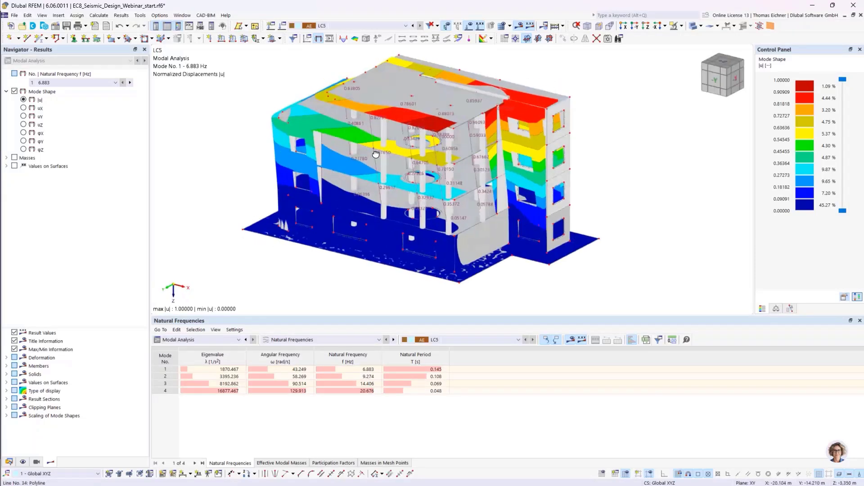
Step: Display the second mode shape and examine the building's deformation looking along the Y axis
{"action": "left_click", "coordinate": [401, 379]}
{"action": "middle_click_drag", "start_coordinate": [704, 172], "coordinate": [754, 148], "text": "ctrl"}
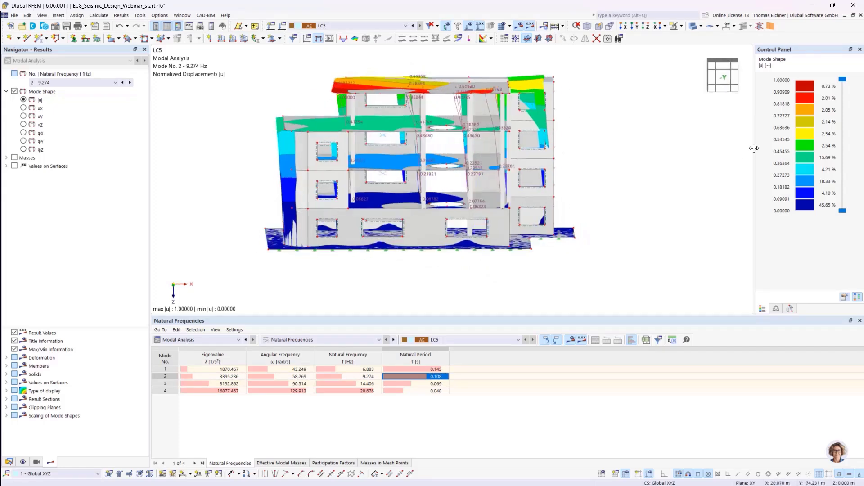
{"action": "middle_click_drag", "start_coordinate": [663, 141], "coordinate": [658, 135], "text": "ctrl"}
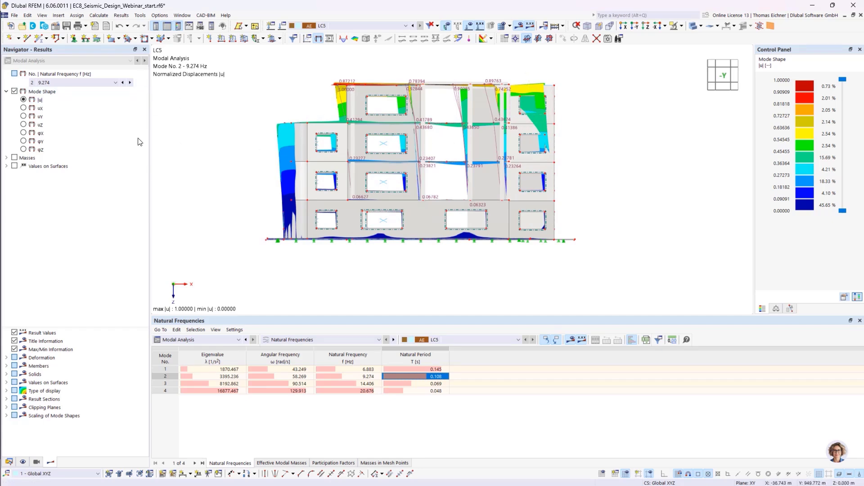
Step: Display the third mode shape and inspect the building's deformation from above
{"action": "left_click", "coordinate": [427, 384]}
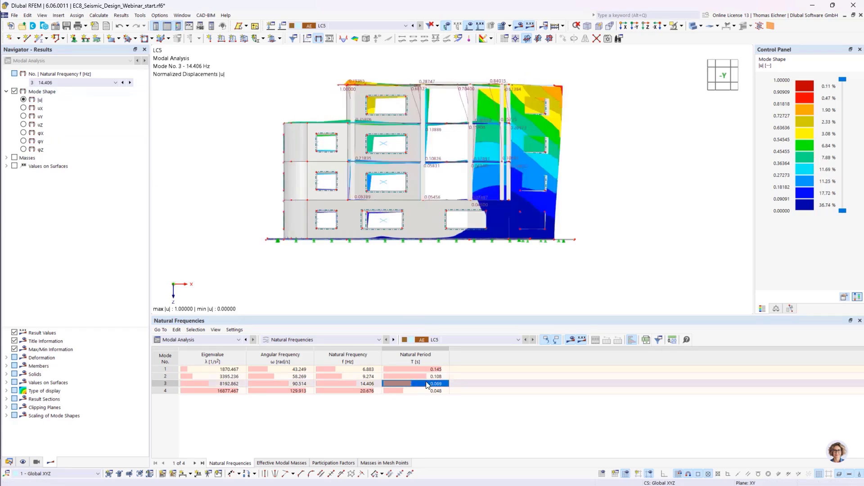
{"action": "middle_click_drag", "start_coordinate": [654, 189], "coordinate": [622, 254], "text": "ctrl"}
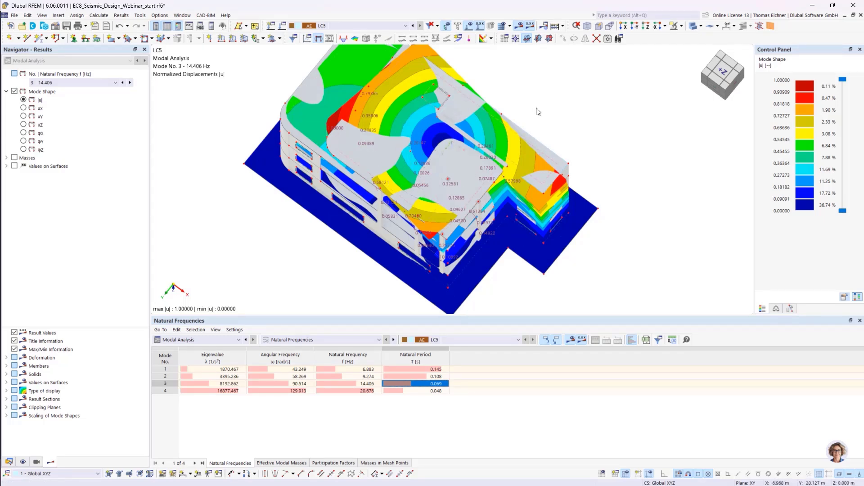
{"action": "middle_click_drag", "start_coordinate": [573, 119], "coordinate": [622, 64], "text": "ctrl"}
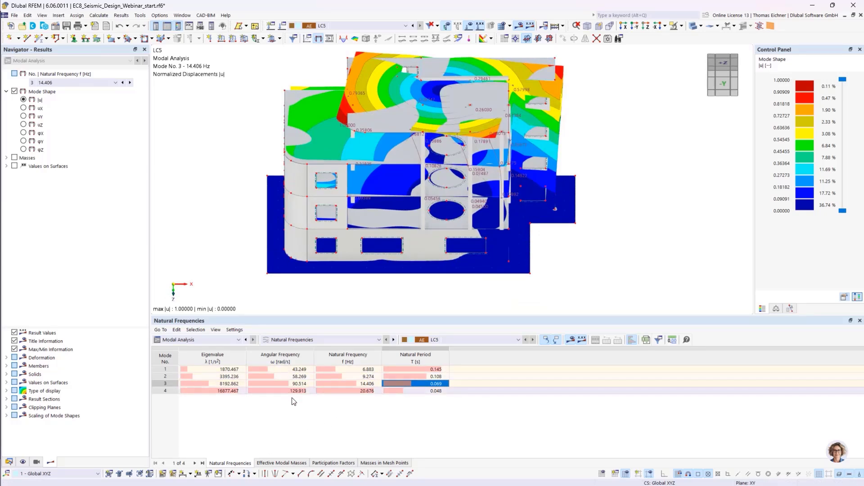
{"action": "left_click", "coordinate": [317, 427]}
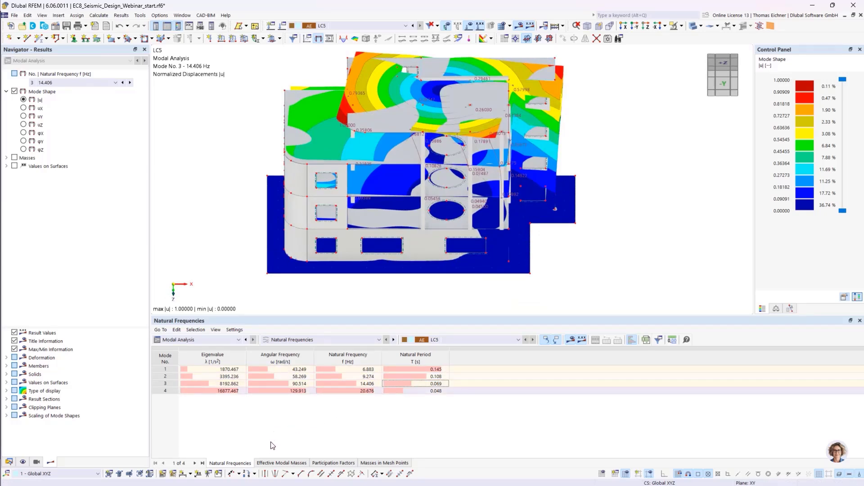
Step: Show the effective modal masses and check the translational mass of mode 2 in X and mode 1 in Y
{"action": "left_click", "coordinate": [277, 466]}
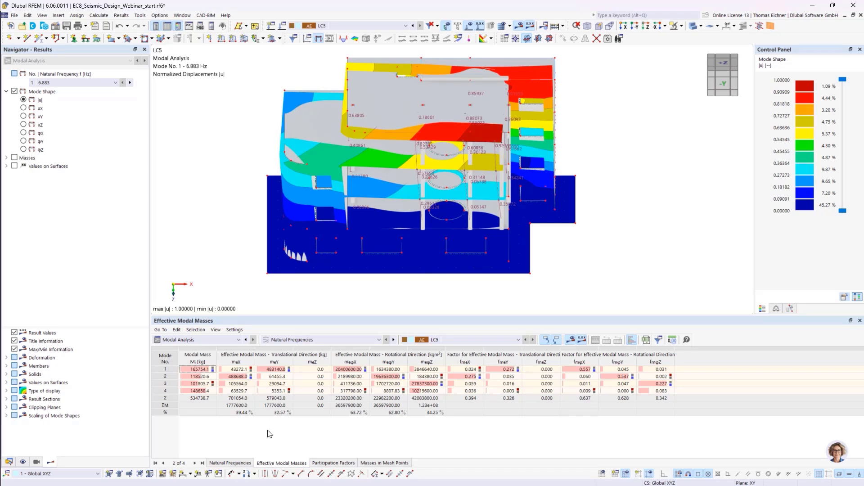
{"action": "left_click", "coordinate": [237, 377]}
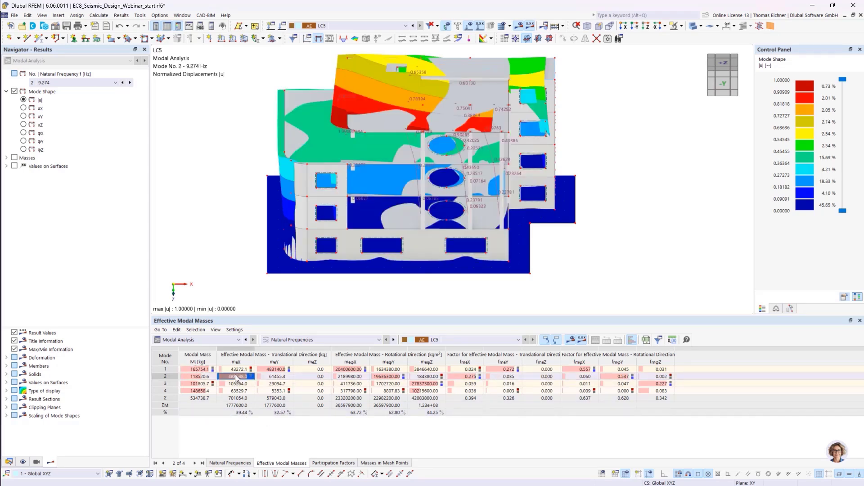
{"action": "left_click", "coordinate": [279, 370]}
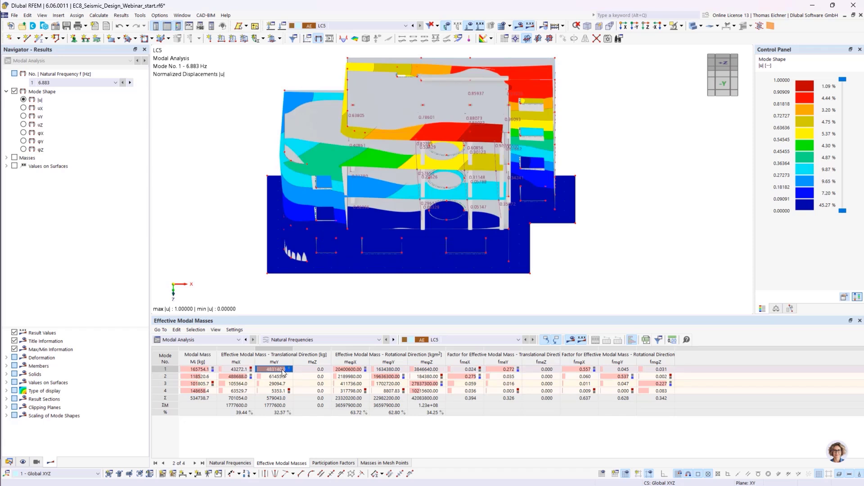
Step: Compare the total effective modal mass percentages in the X and Y translational directions
{"action": "left_click", "coordinate": [249, 413]}
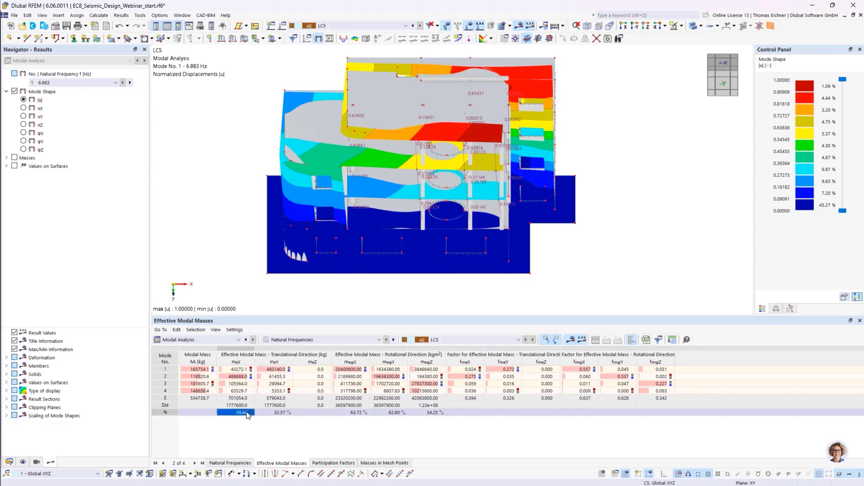
{"action": "left_click", "coordinate": [264, 414]}
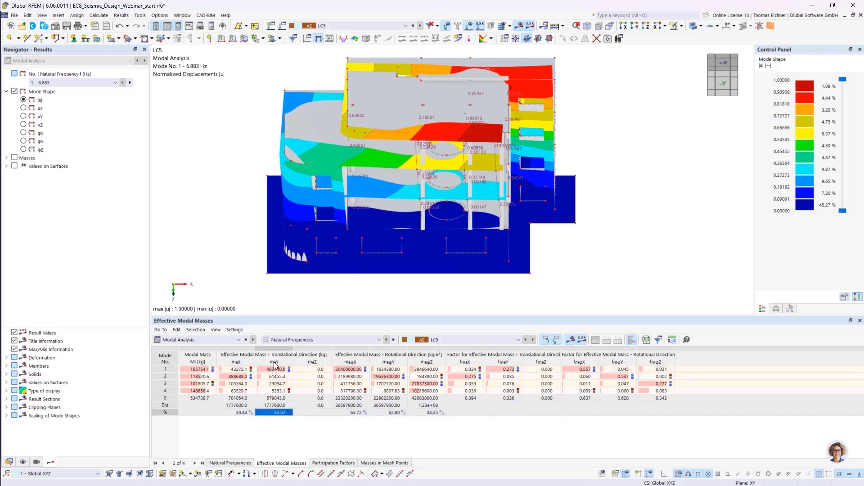
{"action": "left_click", "coordinate": [254, 413]}
{"action": "left_click", "coordinate": [262, 414]}
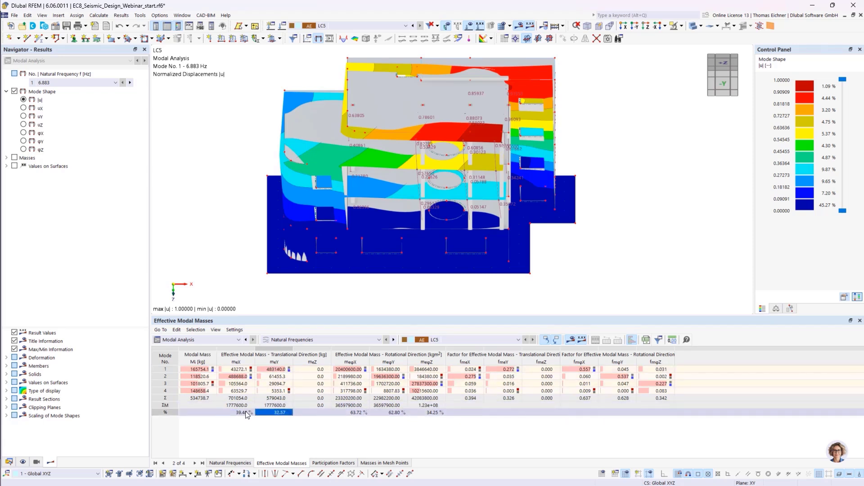
{"action": "left_click", "coordinate": [254, 414]}
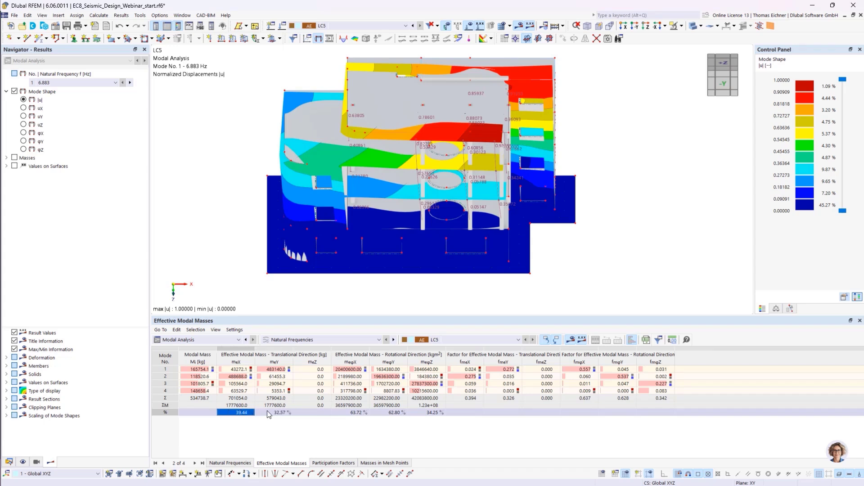
{"action": "left_click", "coordinate": [266, 412]}
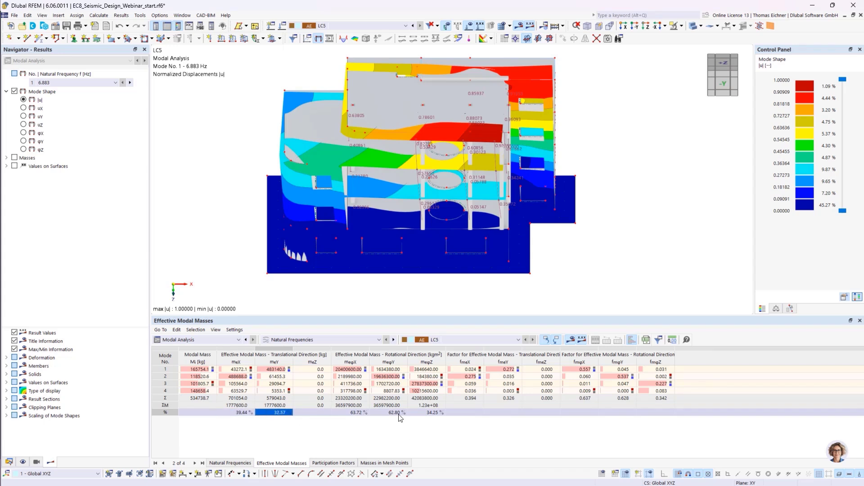
{"action": "left_click", "coordinate": [386, 434]}
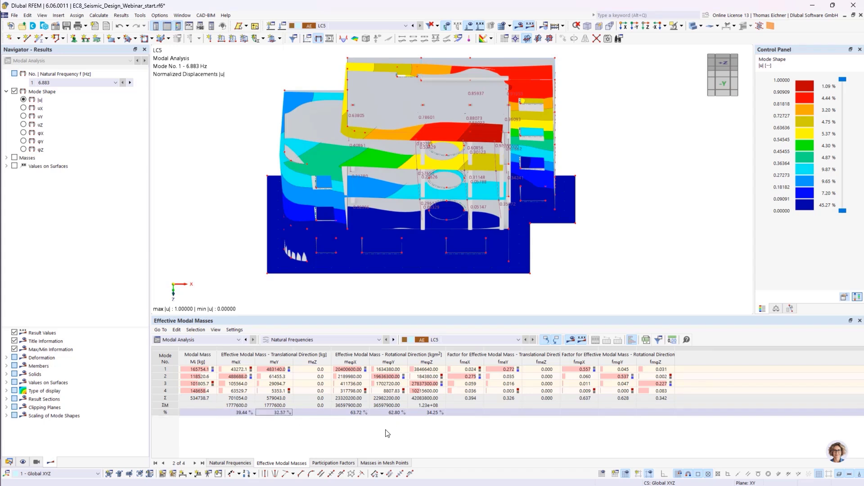
Step: Check mode 3's effective modal masses for translation in Y and X and rotation about Z
{"action": "left_click", "coordinate": [272, 383]}
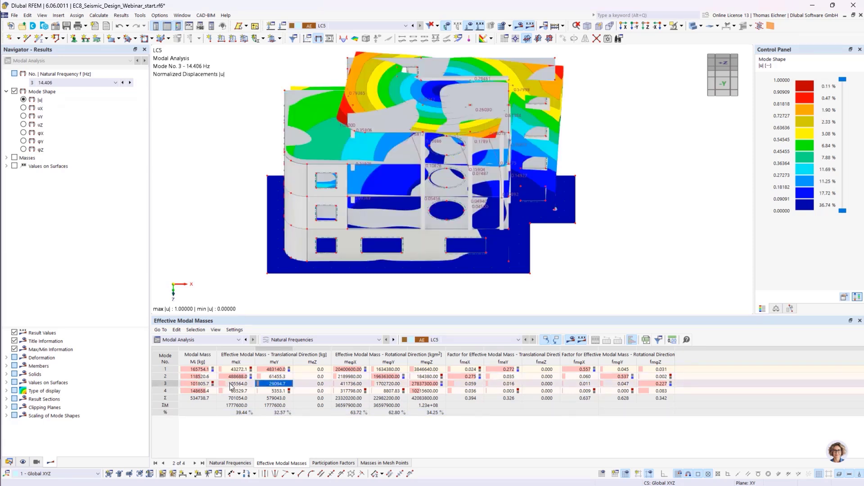
{"action": "left_click", "coordinate": [230, 383]}
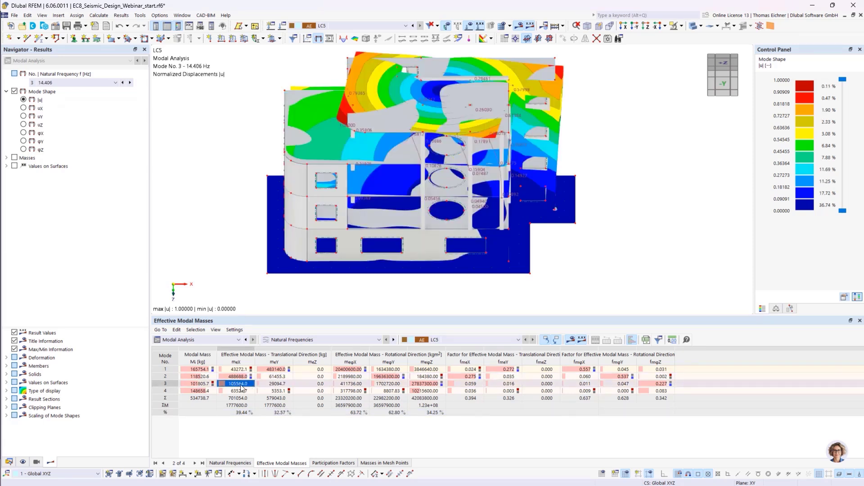
{"action": "left_click", "coordinate": [426, 384]}
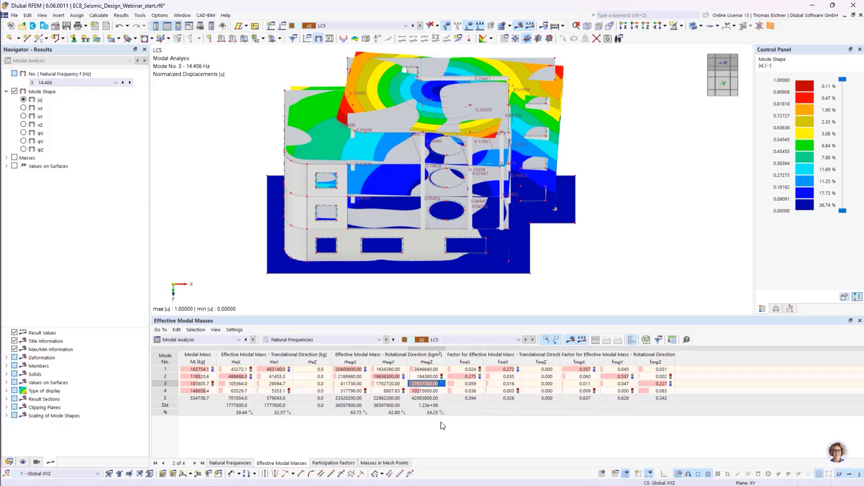
Step: Review the participation factors of the modes and the masses in mesh points
{"action": "left_click", "coordinate": [333, 462]}
{"action": "left_click", "coordinate": [197, 369]}
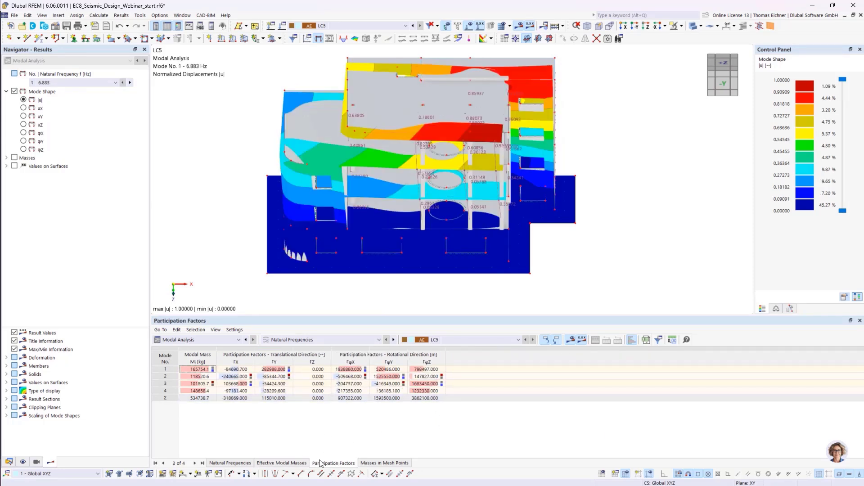
{"action": "left_click", "coordinate": [379, 463]}
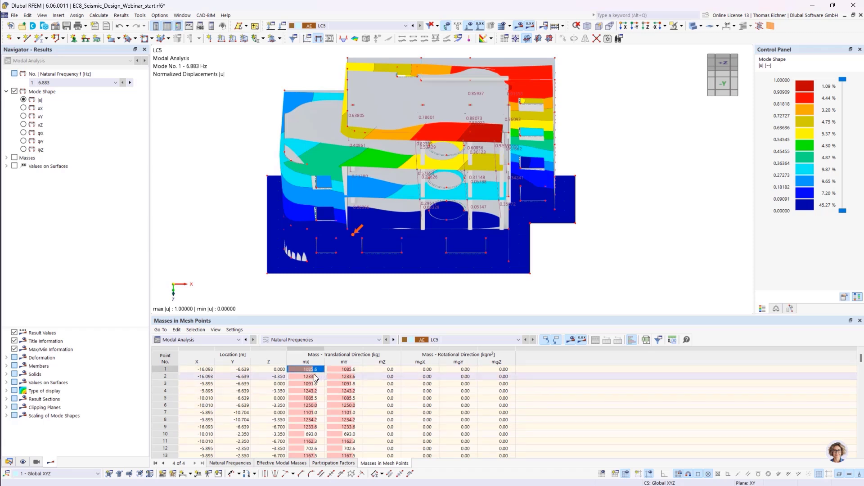
Step: Display the masses on the model for translational directions mX, mY and mZ in turn
{"action": "left_click", "coordinate": [6, 157]}
{"action": "left_click", "coordinate": [24, 166]}
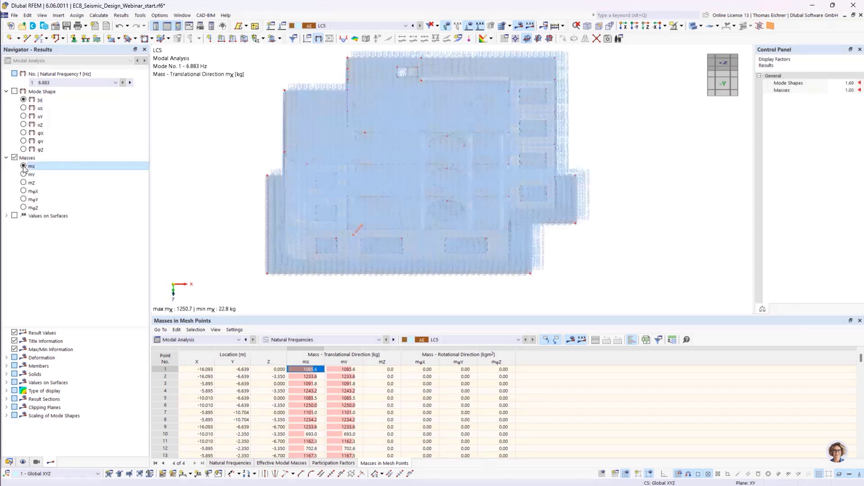
{"action": "middle_click_drag", "start_coordinate": [564, 233], "coordinate": [548, 225], "text": "ctrl"}
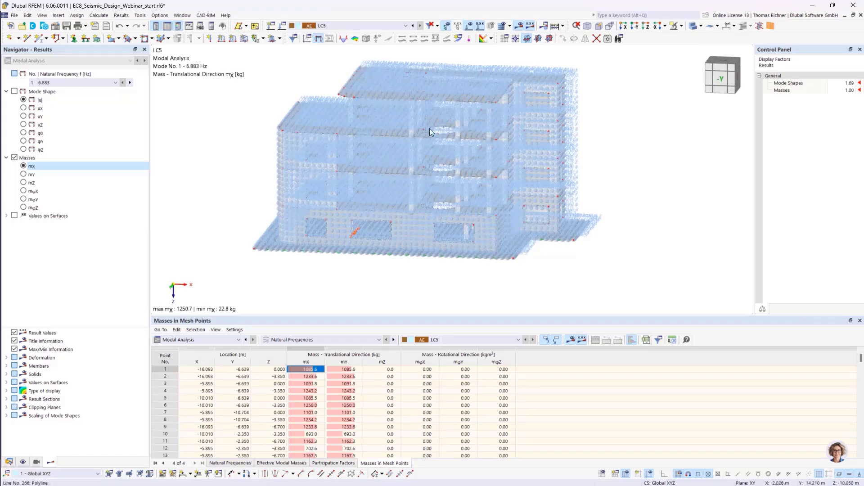
{"action": "left_click", "coordinate": [23, 174]}
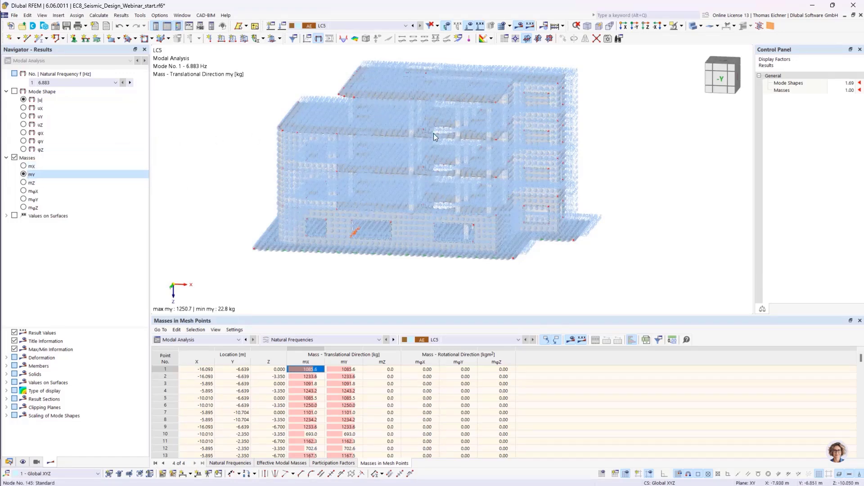
{"action": "left_click", "coordinate": [24, 182]}
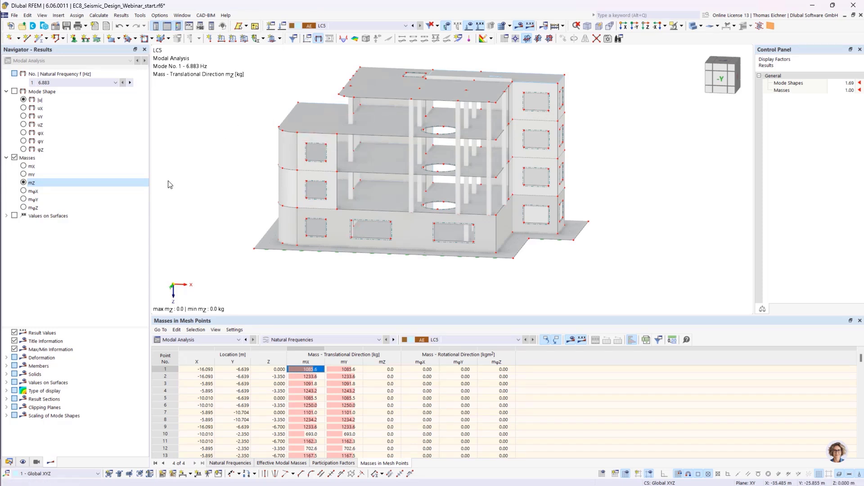
{"action": "mouse_move", "coordinate": [203, 159]}
{"action": "middle_mouse_down"}
{"action": "mouse_move", "coordinate": [234, 195]}
{"action": "mouse_move", "coordinate": [169, 206]}
{"action": "mouse_move", "coordinate": [207, 143]}
{"action": "mouse_move", "coordinate": [212, 161]}
{"action": "middle_mouse_up"}
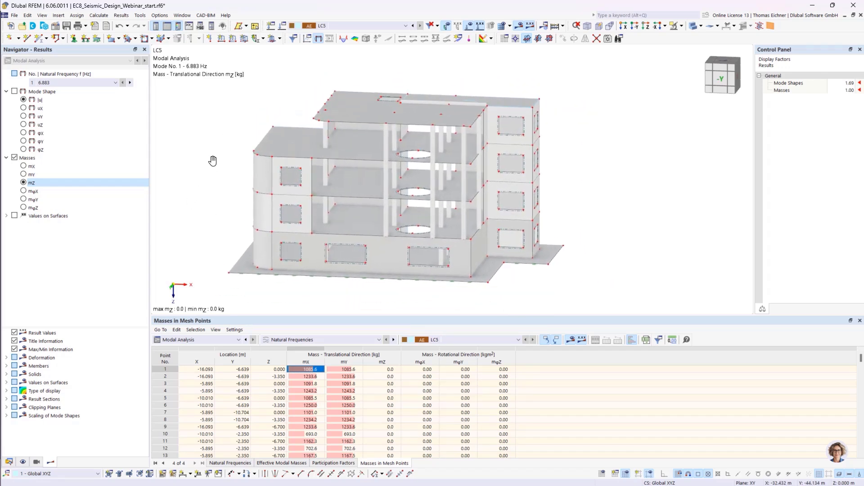
Step: View the list of load cases and open the load cases and combinations settings for LC5
{"action": "left_click", "coordinate": [343, 25]}
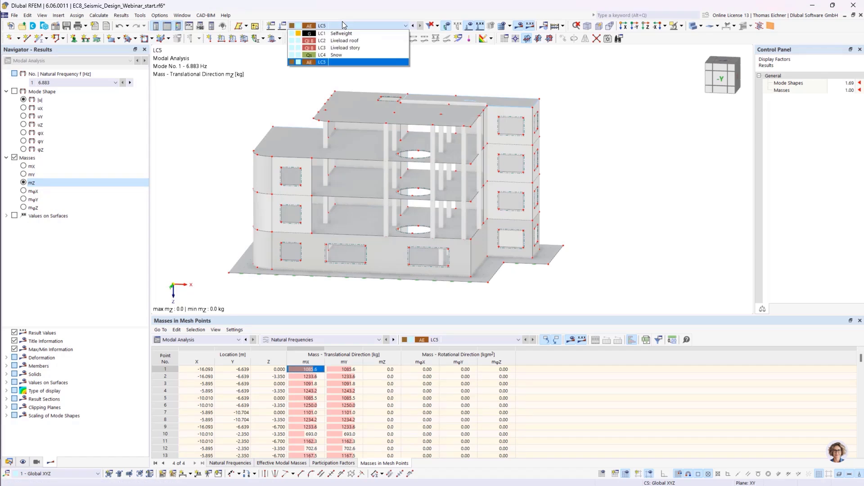
{"action": "left_click", "coordinate": [343, 25]}
{"action": "left_click", "coordinate": [282, 25]}
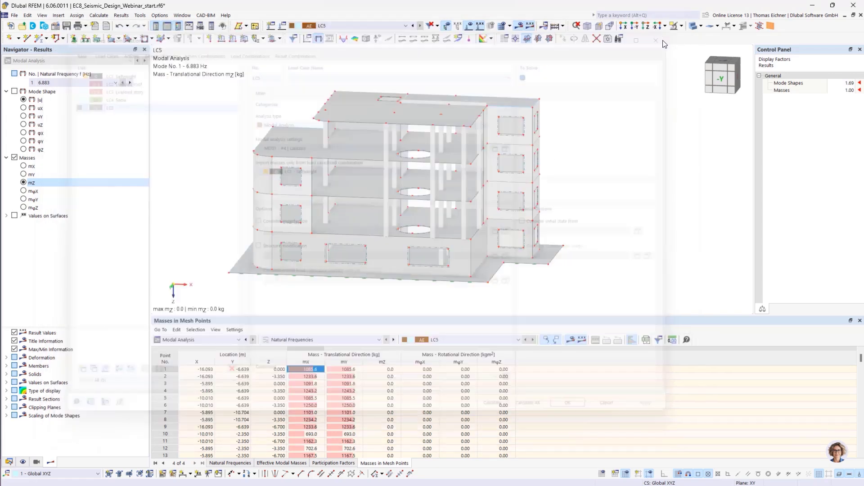
Step: Apply a 123 t nodal mass load in LC5 to the front corner node of the uppermost roof slab
{"action": "left_click", "coordinate": [672, 31]}
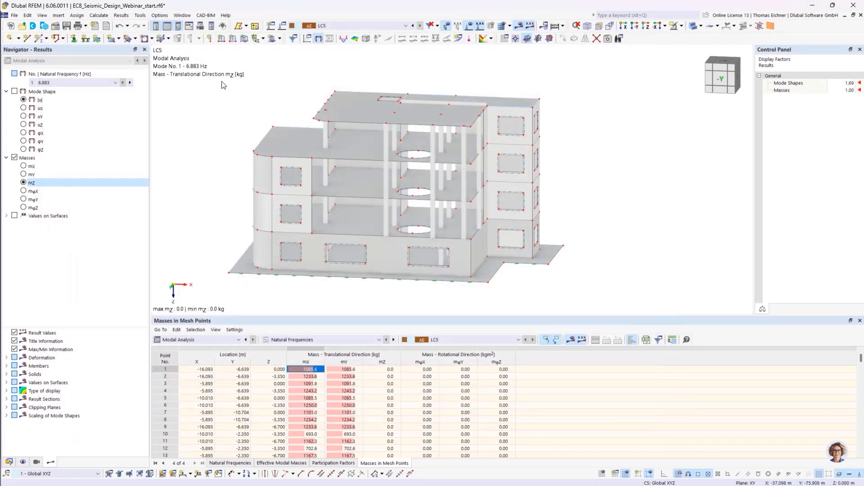
{"action": "left_click", "coordinate": [209, 38]}
{"action": "left_click_drag", "start_coordinate": [379, 98], "coordinate": [295, 122]}
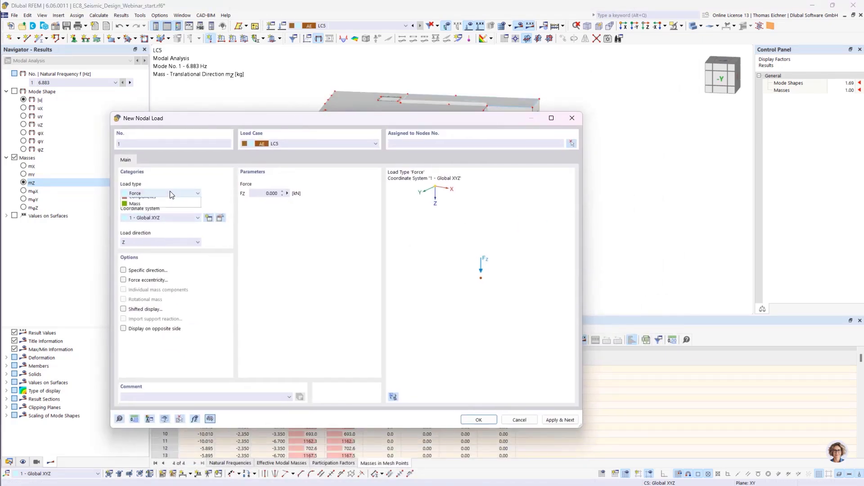
{"action": "left_click", "coordinate": [157, 193]}
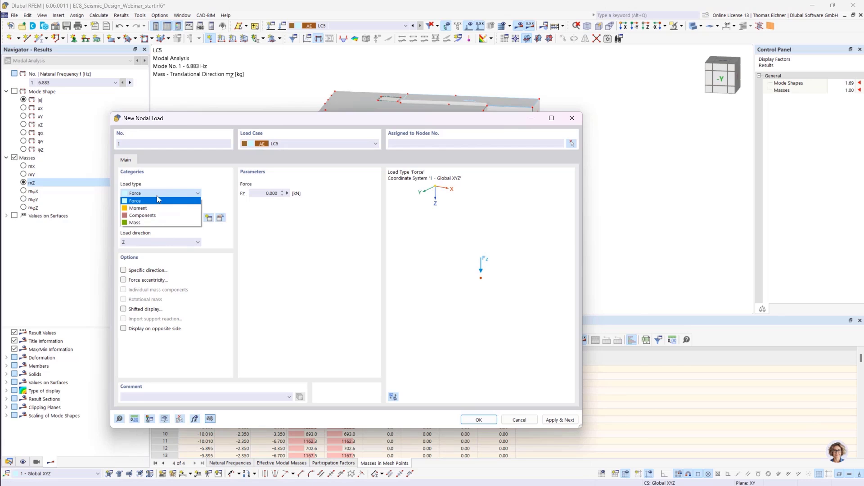
{"action": "left_click", "coordinate": [138, 223]}
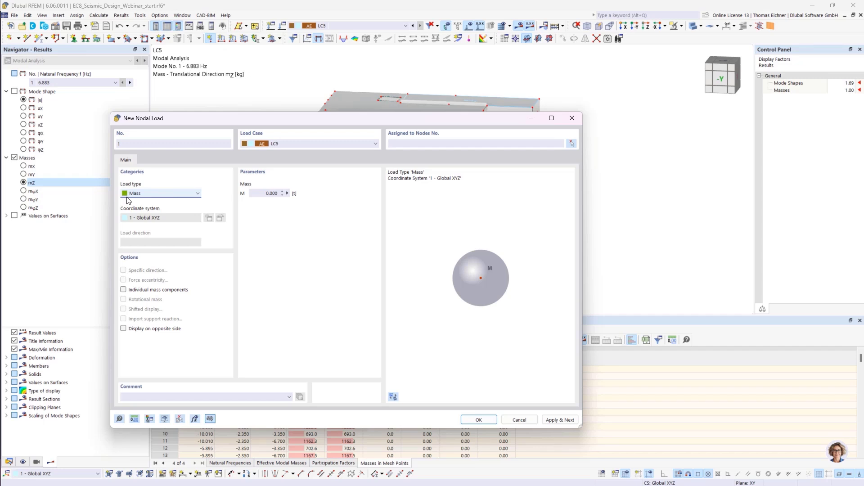
{"action": "left_click", "coordinate": [275, 193]}
{"action": "type", "text": "123"}
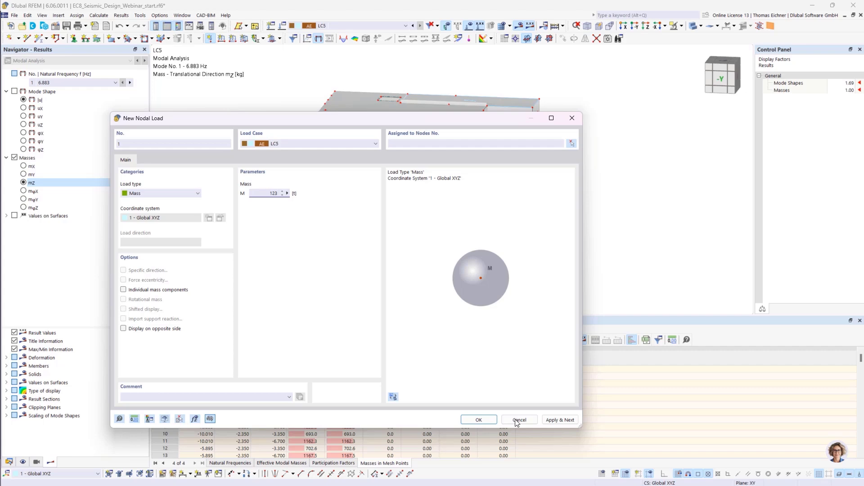
{"action": "left_click", "coordinate": [478, 419]}
{"action": "left_click", "coordinate": [315, 120]}
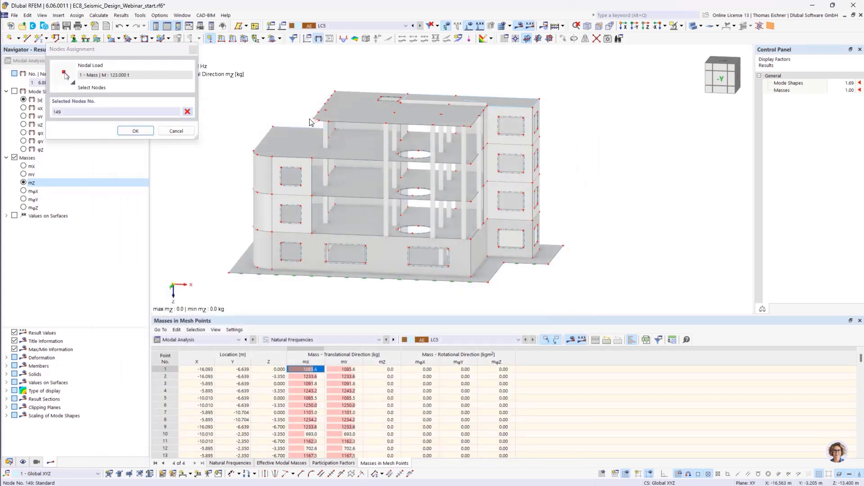
{"action": "left_click", "coordinate": [135, 131]}
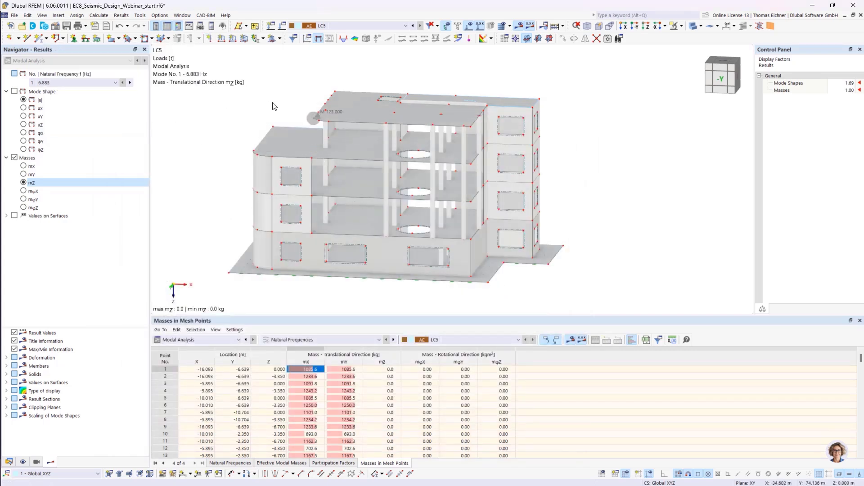
Step: Delete the nodal mass load at the uppermost roof slab's corner from LC5
{"action": "left_click", "coordinate": [327, 27]}
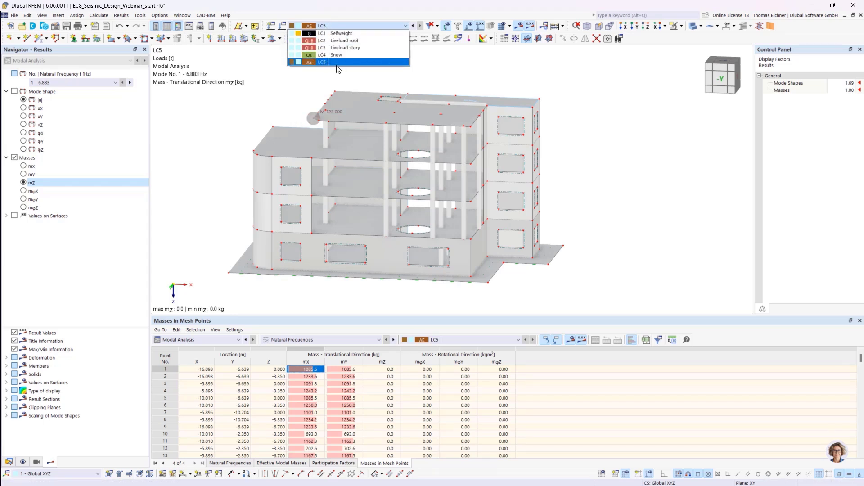
{"action": "left_click", "coordinate": [288, 75]}
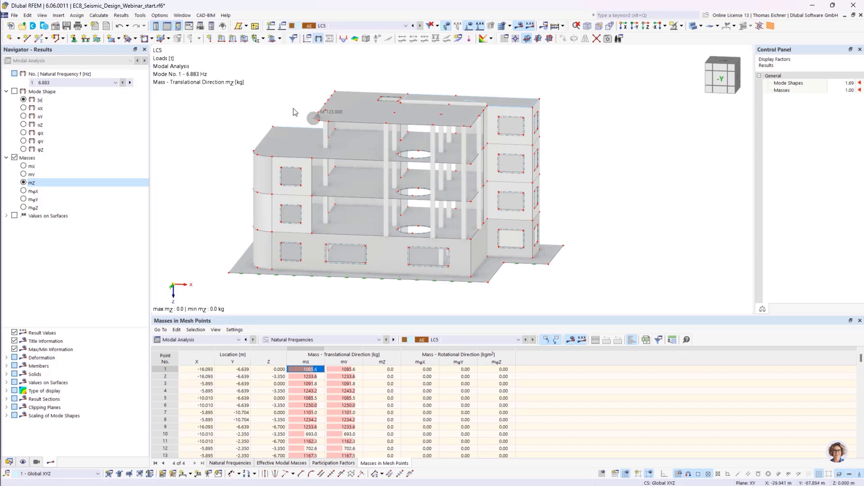
{"action": "left_click", "coordinate": [308, 116]}
{"action": "left_click", "coordinate": [288, 89]}
{"action": "scroll", "coordinate": [301, 116], "scroll_direction": "up", "scroll_amount": 2}
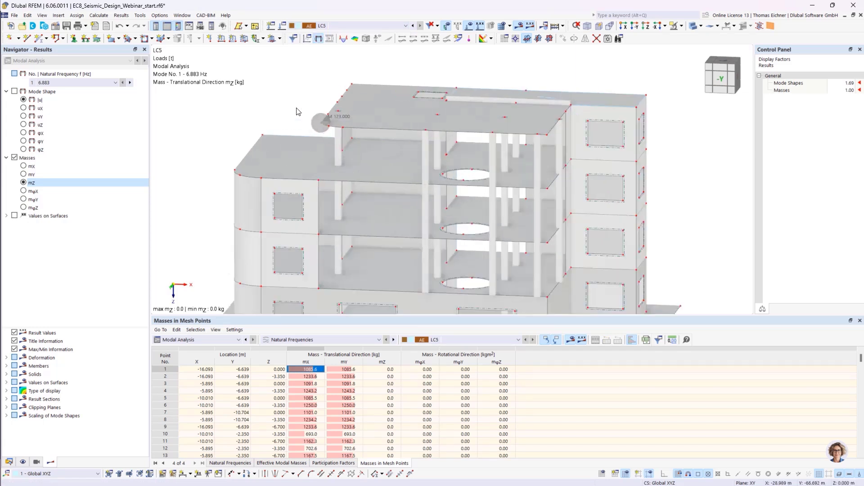
{"action": "scroll", "coordinate": [297, 112], "scroll_direction": "up", "scroll_amount": 1}
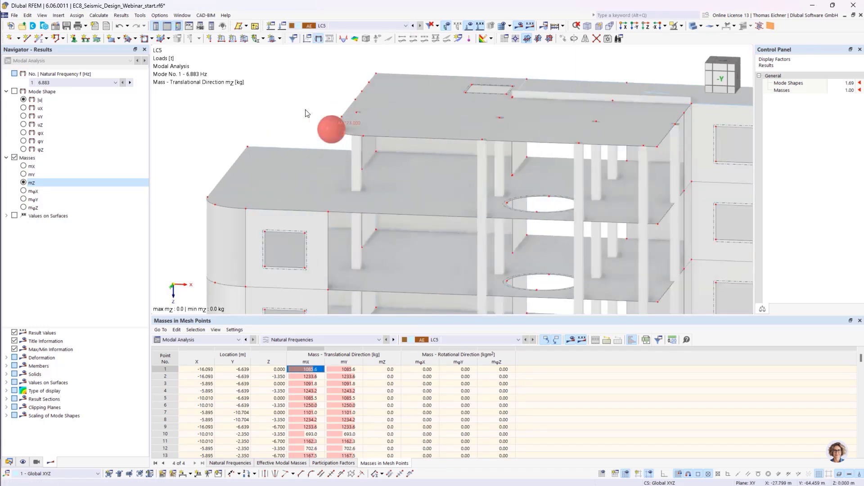
{"action": "left_click", "coordinate": [320, 125]}
{"action": "scroll", "coordinate": [320, 125], "scroll_direction": "down", "scroll_amount": 1}
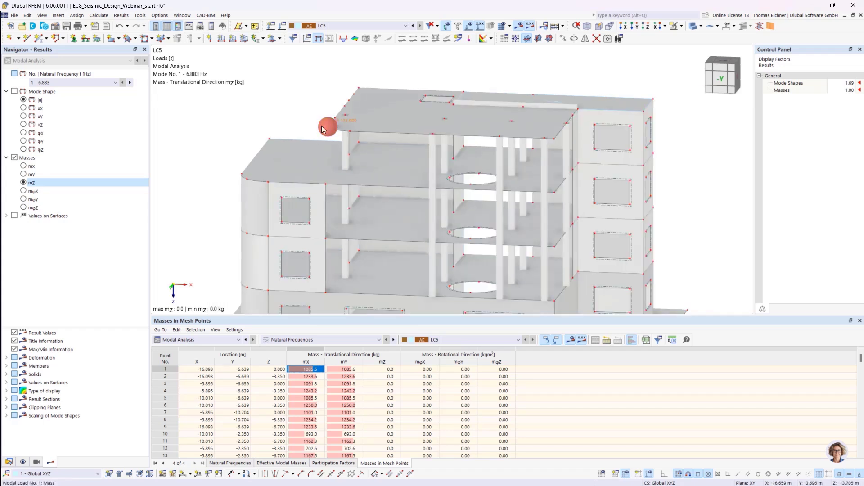
{"action": "scroll", "coordinate": [302, 111], "scroll_direction": "down", "scroll_amount": 1}
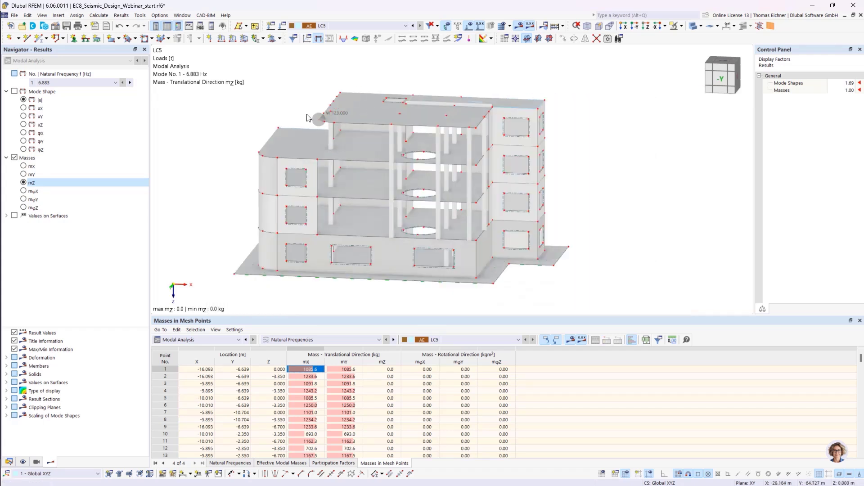
{"action": "key", "text": "Delete"}
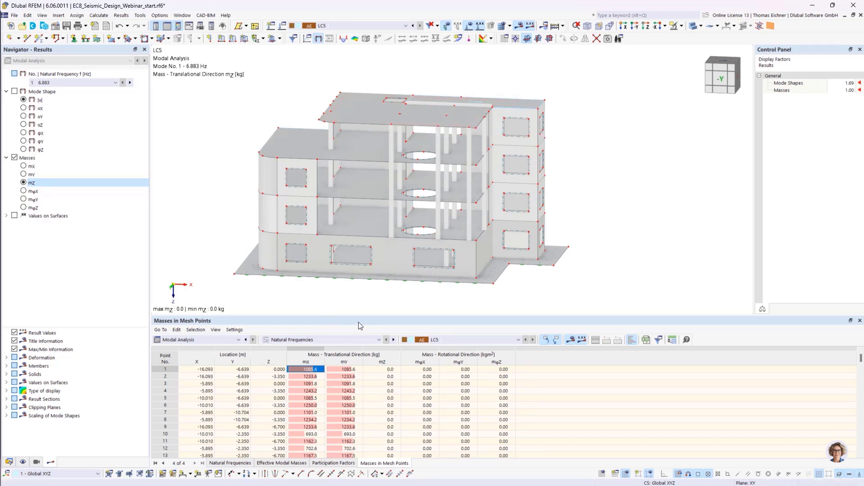
Step: Examine mode 1's normalized displacements |u| on the building, with the natural frequencies and mode shape scaling options shown
{"action": "left_click_drag", "start_coordinate": [361, 315], "coordinate": [358, 302]}
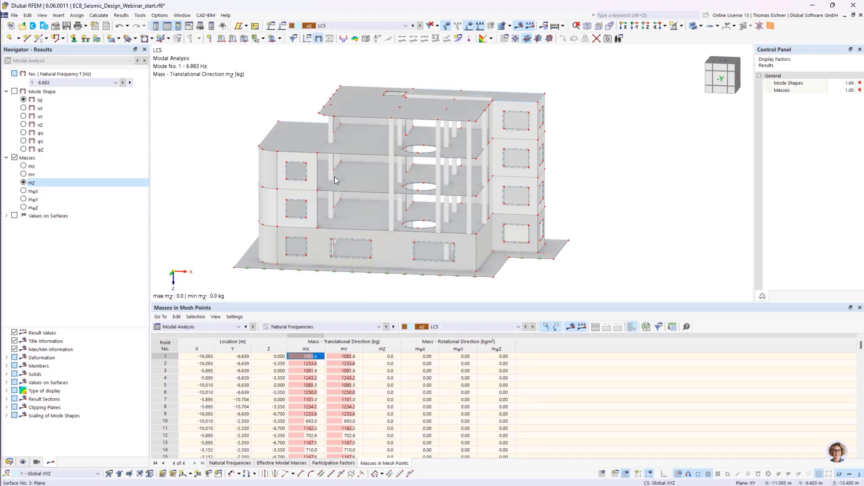
{"action": "left_click", "coordinate": [6, 416]}
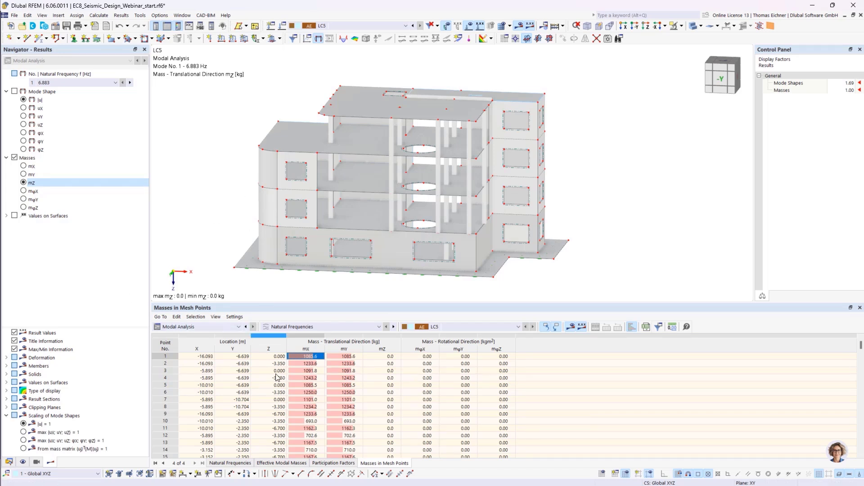
{"action": "left_click", "coordinate": [230, 463]}
{"action": "left_click", "coordinate": [277, 356]}
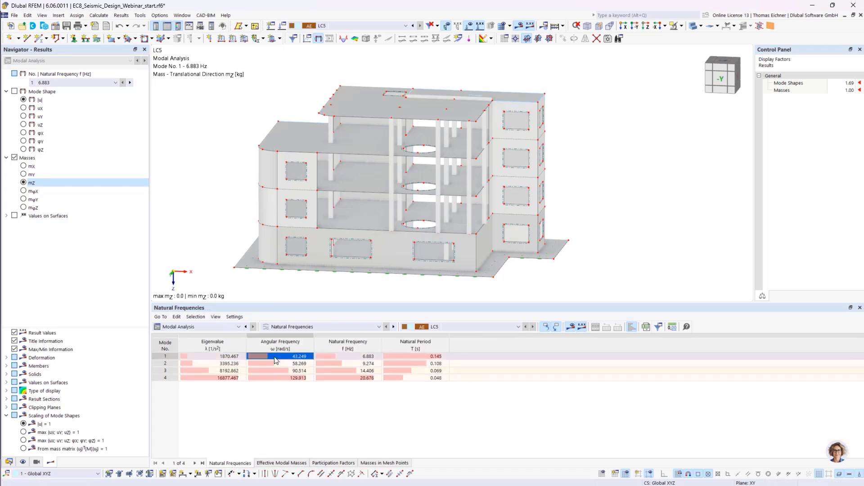
{"action": "left_click", "coordinate": [25, 100]}
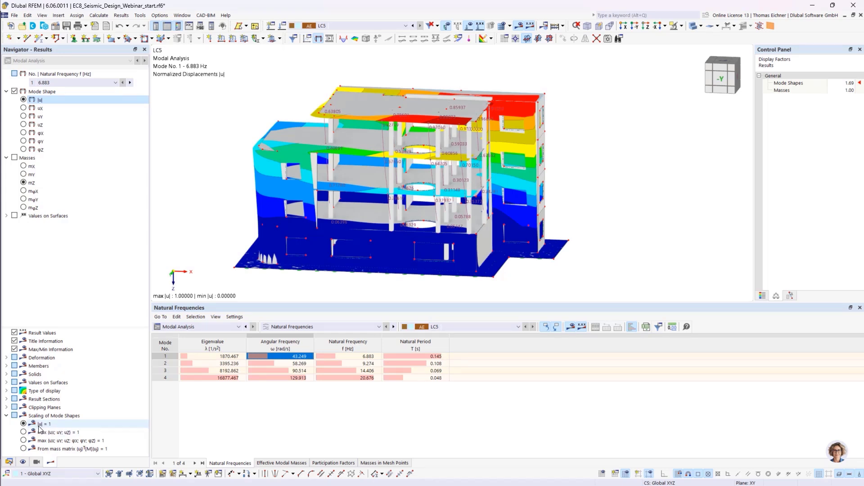
{"action": "middle_click_drag", "start_coordinate": [727, 175], "coordinate": [577, 177], "text": "ctrl"}
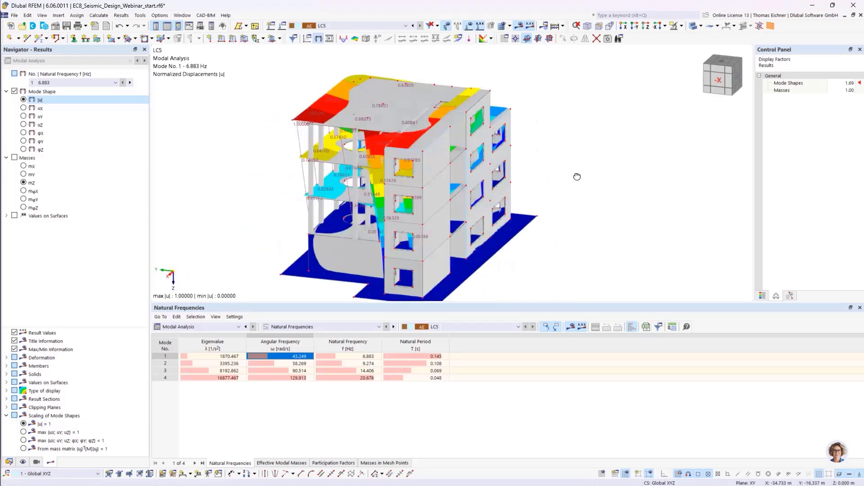
{"action": "scroll", "coordinate": [287, 132], "scroll_direction": "up", "scroll_amount": 3}
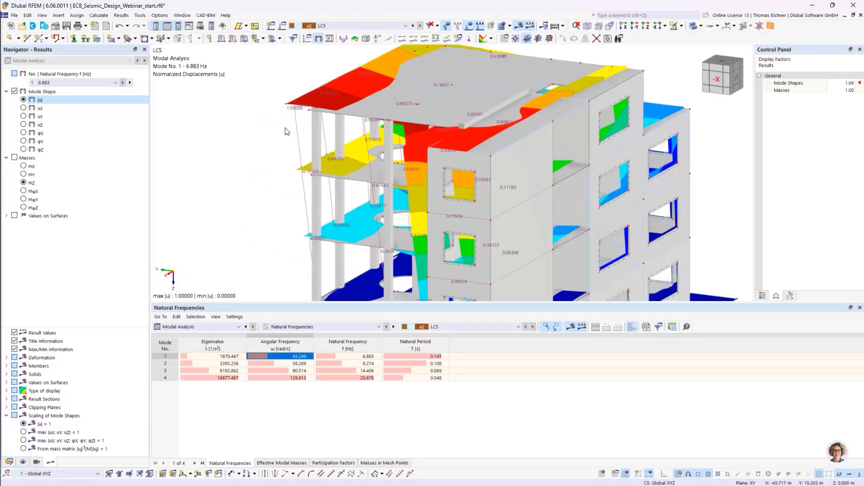
{"action": "scroll", "coordinate": [270, 165], "scroll_direction": "down", "scroll_amount": 5}
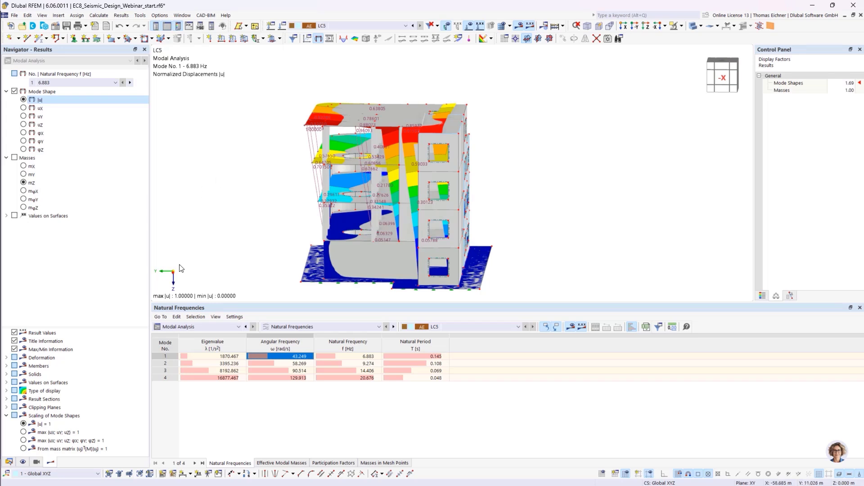
Step: Scale the mode shapes from the mass matrix and examine mode 1's displacements at the roof corner
{"action": "left_click", "coordinate": [23, 449]}
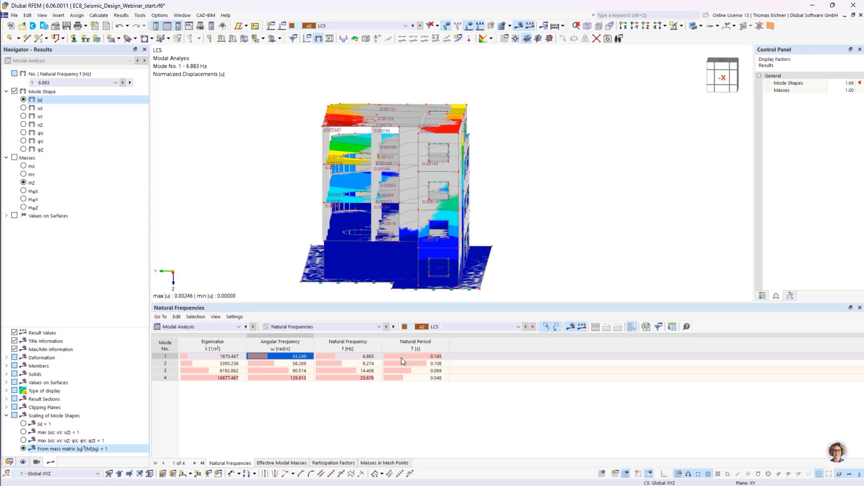
{"action": "scroll", "coordinate": [336, 154], "scroll_direction": "up", "scroll_amount": 5}
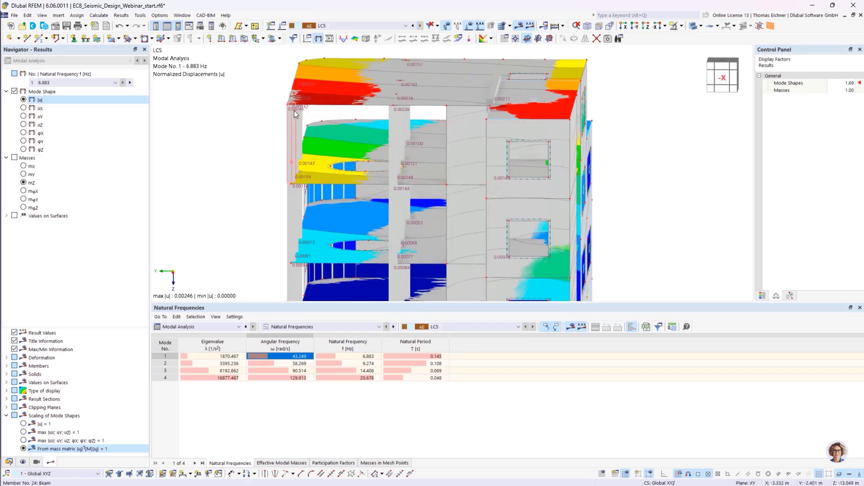
{"action": "mouse_move", "coordinate": [291, 112]}
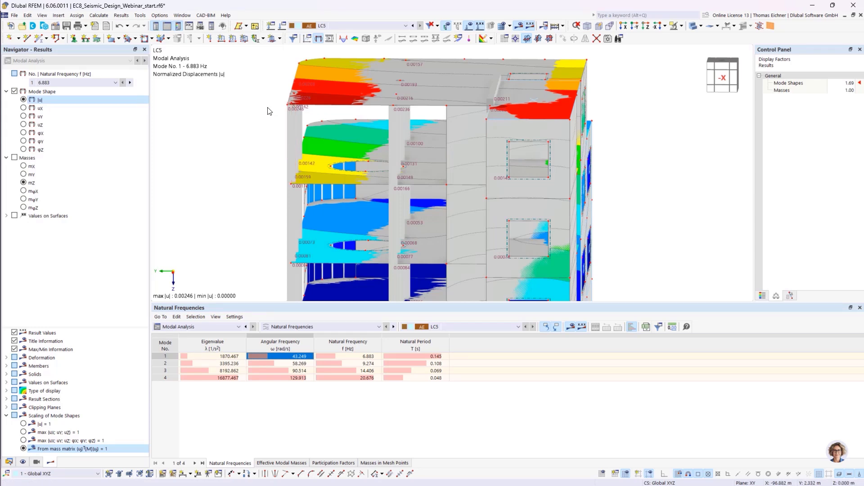
{"action": "scroll", "coordinate": [269, 113], "scroll_direction": "down", "scroll_amount": 4}
{"action": "middle_click_drag", "start_coordinate": [252, 146], "coordinate": [335, 145]}
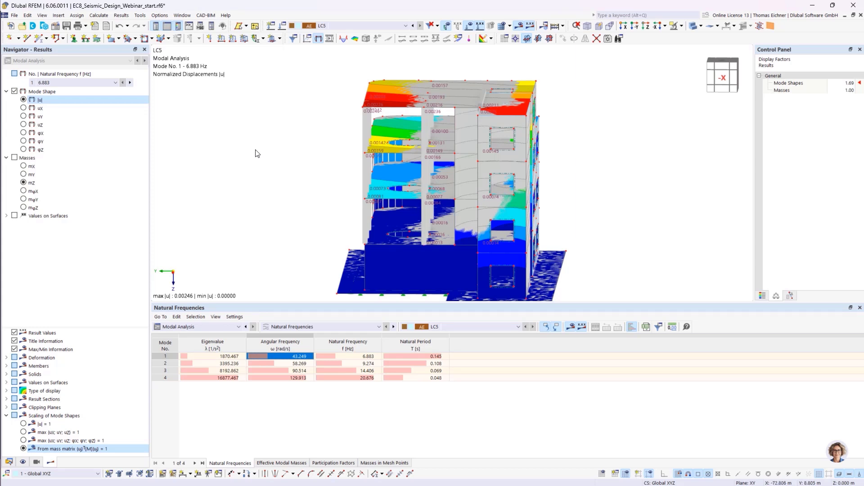
{"action": "scroll", "coordinate": [310, 130], "scroll_direction": "down", "scroll_amount": 3}
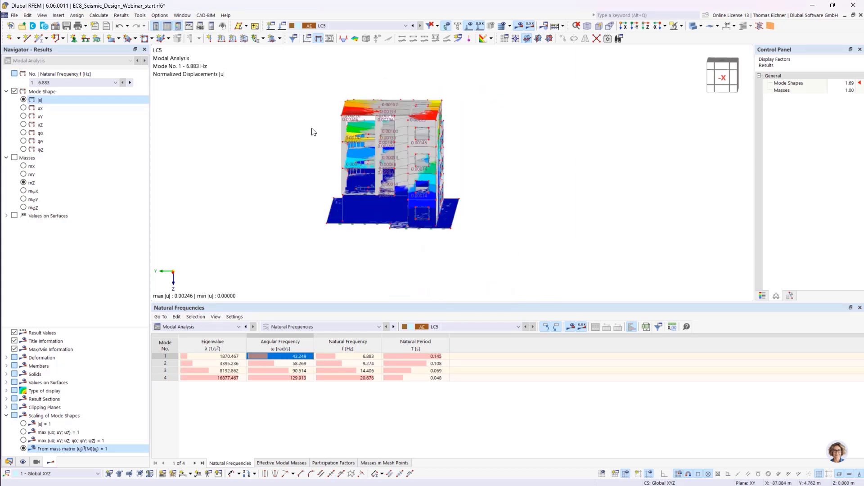
{"action": "middle_click_drag", "start_coordinate": [311, 131], "coordinate": [325, 154]}
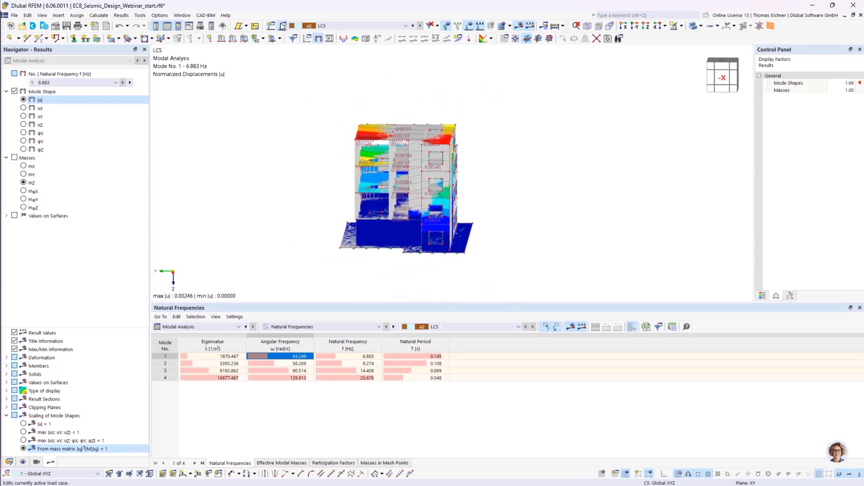
Step: Delete modal analysis load case LC5 and accept the deletion of all results
{"action": "left_click", "coordinate": [282, 26]}
{"action": "left_click", "coordinate": [128, 103]}
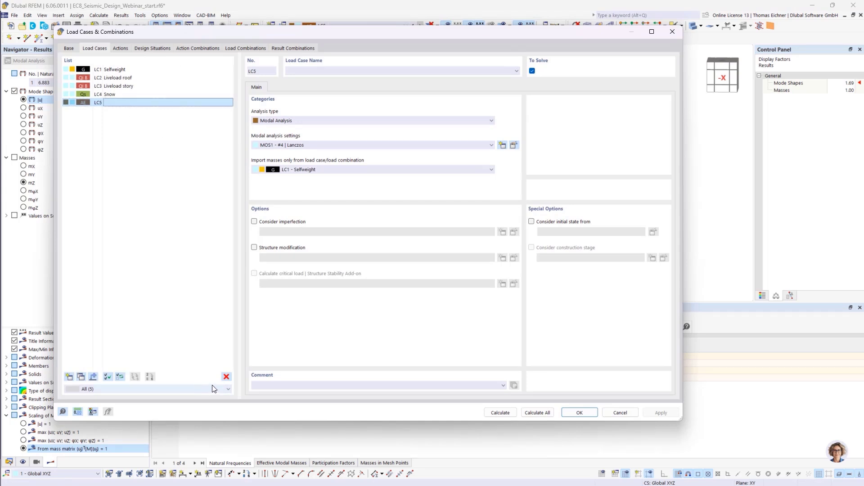
{"action": "left_click", "coordinate": [226, 377]}
{"action": "left_click", "coordinate": [435, 273]}
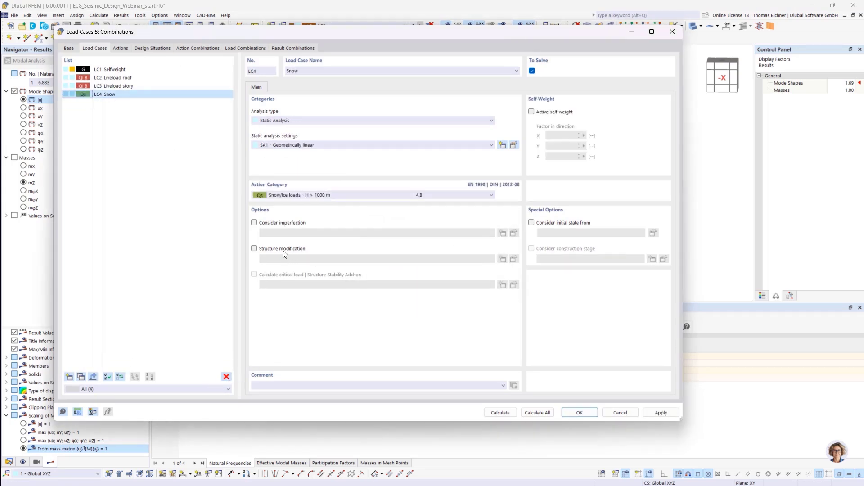
{"action": "left_click", "coordinate": [580, 412]}
{"action": "left_click", "coordinate": [471, 287]}
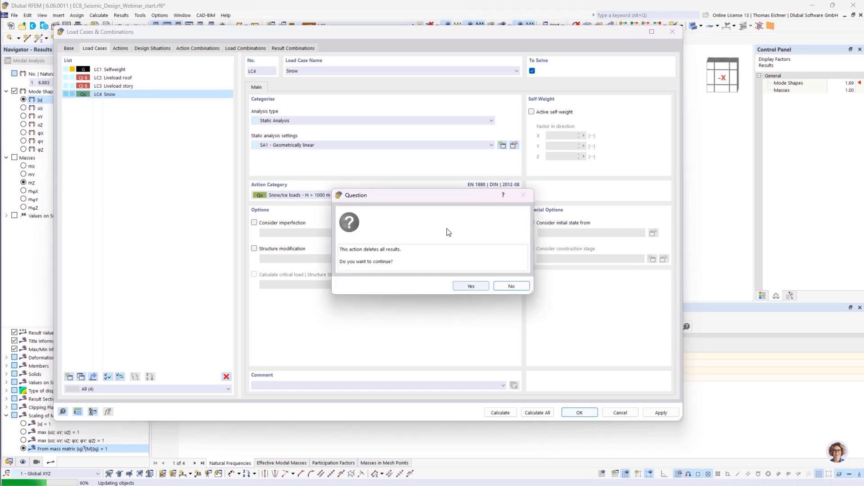
{"action": "left_click_drag", "start_coordinate": [436, 199], "coordinate": [404, 196]}
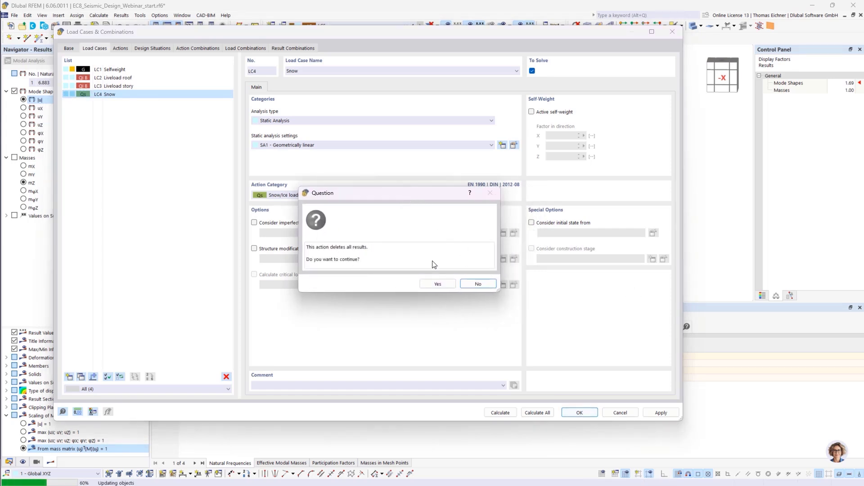
{"action": "left_click", "coordinate": [438, 284]}
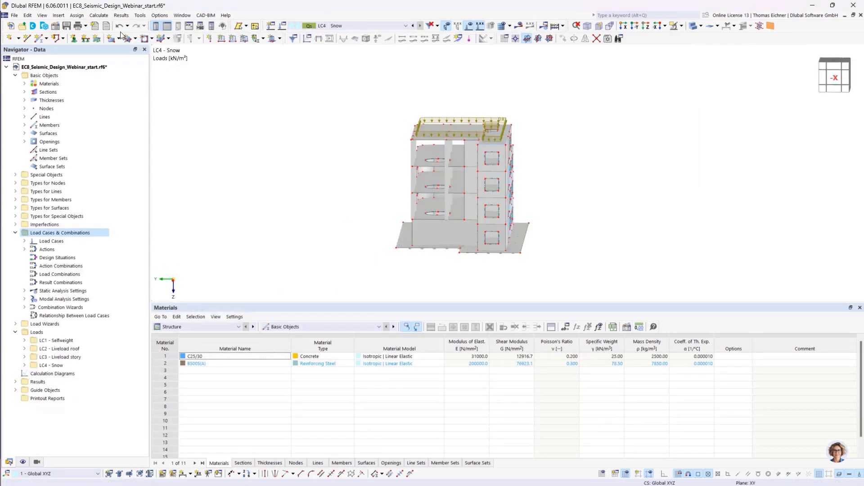
Step: Activate the Response Spectrum Analysis and Concrete Design add-ons in the model's base data
{"action": "left_click", "coordinate": [54, 28]}
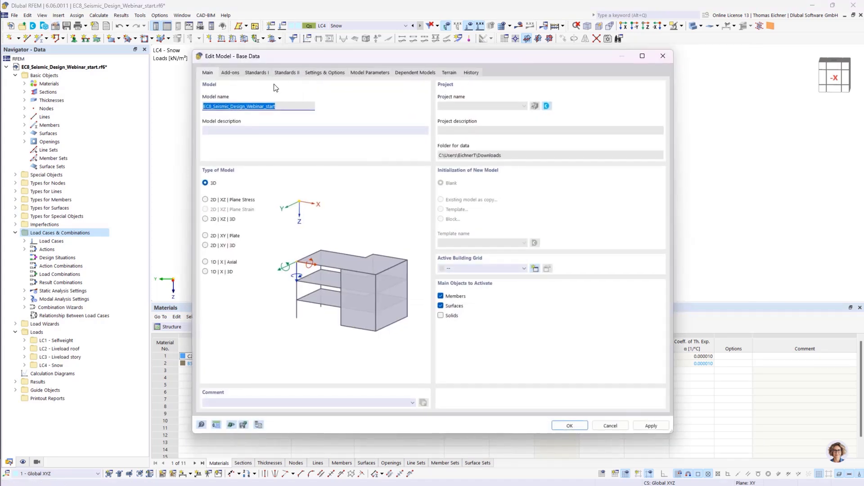
{"action": "left_click", "coordinate": [230, 74]}
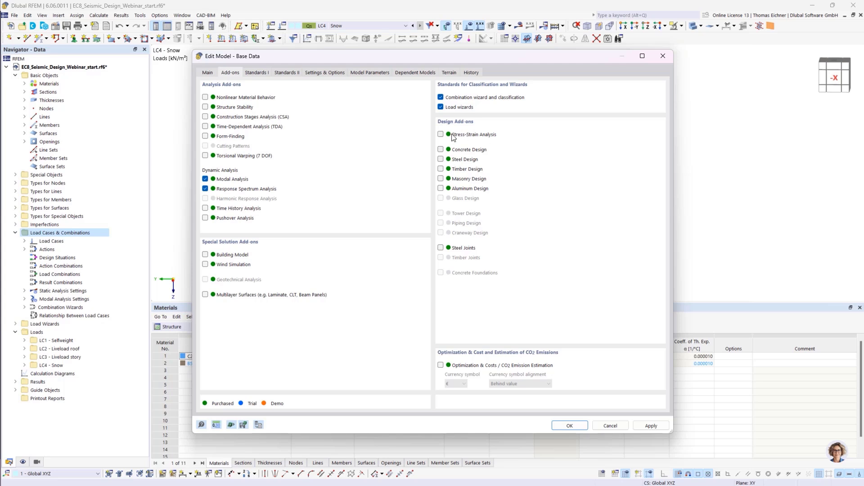
{"action": "left_click", "coordinate": [440, 150]}
Step: Choose the DIN | 2023-11 national annex for the EN 1998 dynamic analysis from all listed editions and accept the base data
{"action": "left_click", "coordinate": [254, 73]}
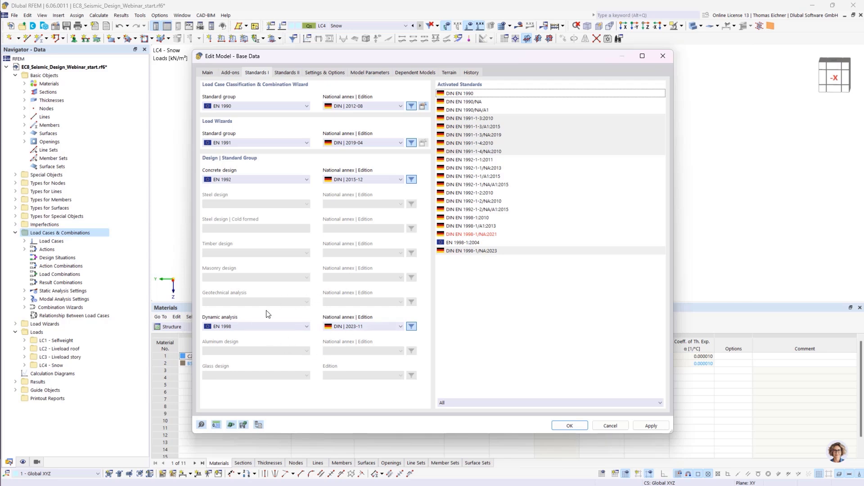
{"action": "left_click", "coordinate": [356, 325]}
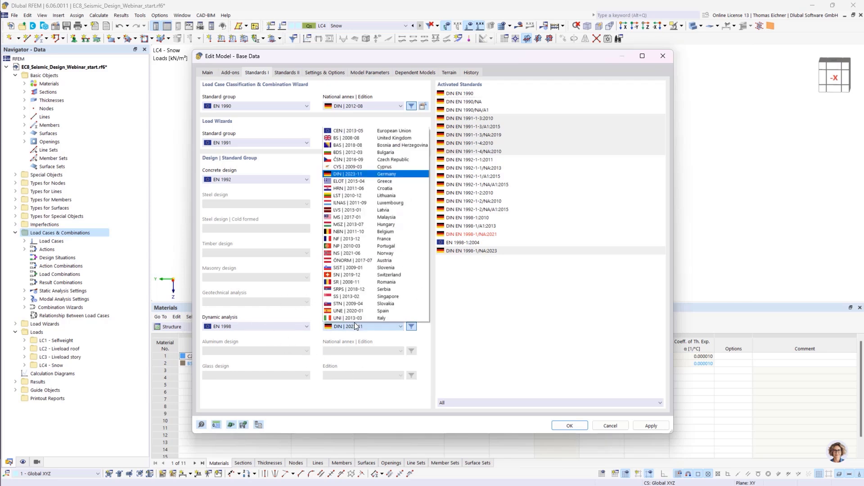
{"action": "left_click", "coordinate": [379, 329]}
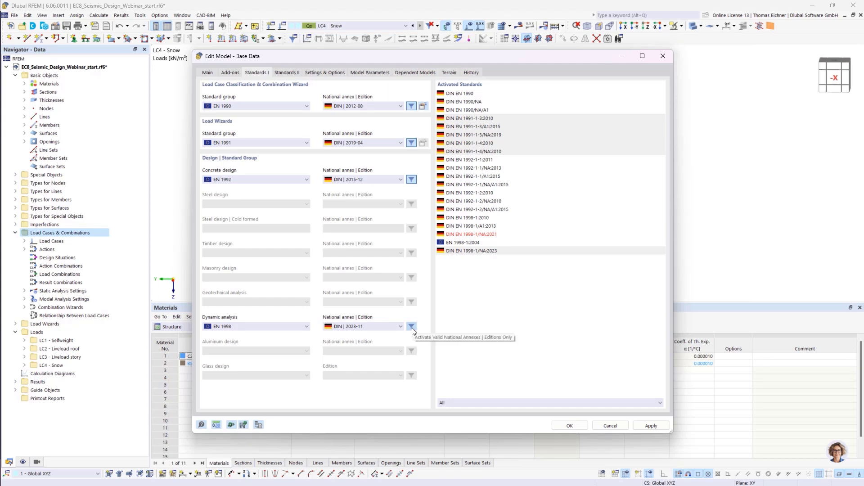
{"action": "left_click", "coordinate": [400, 326]}
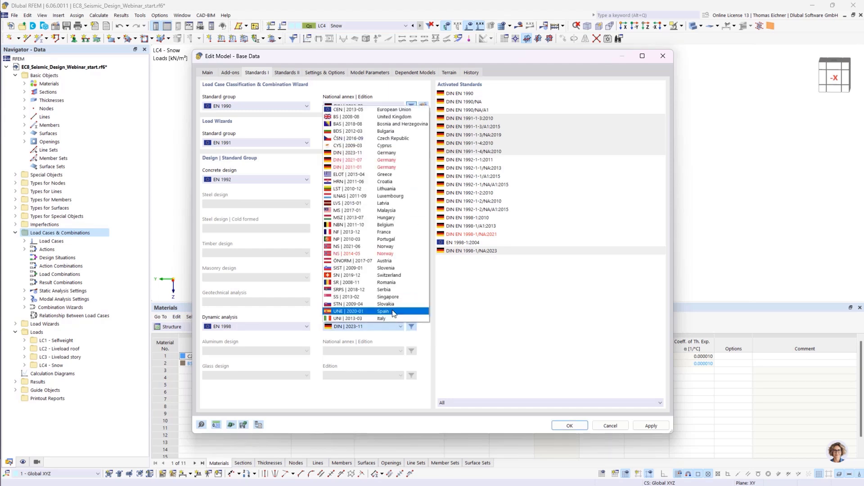
{"action": "left_click", "coordinate": [360, 153]}
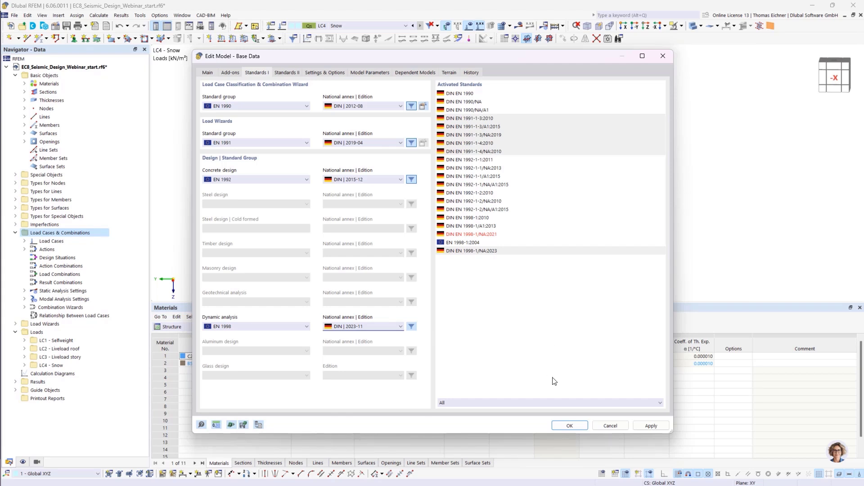
{"action": "left_click", "coordinate": [569, 426]}
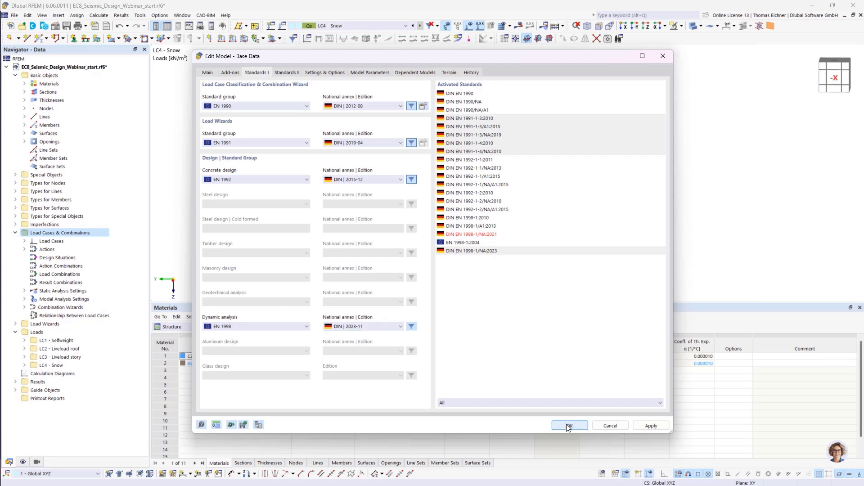
{"action": "left_click", "coordinate": [569, 426]}
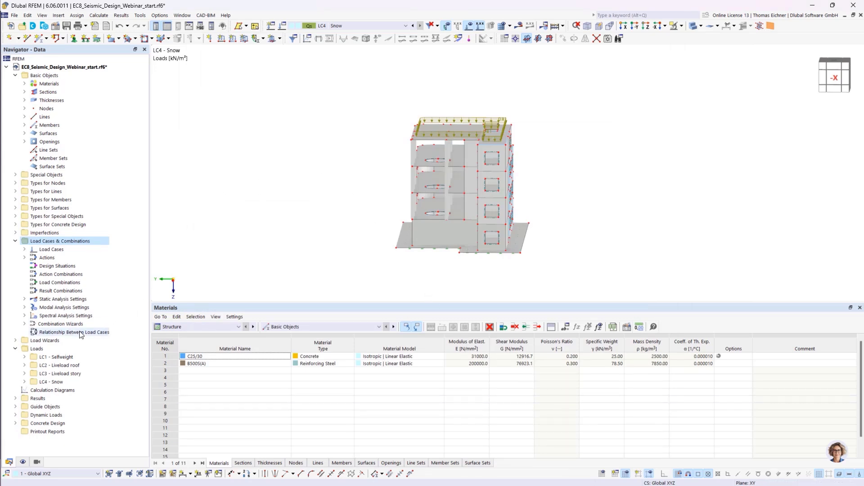
Step: Look through the modal and spectral analysis settings entries and the response spectra and accelerograms under Dynamic Loads
{"action": "left_click", "coordinate": [61, 308]}
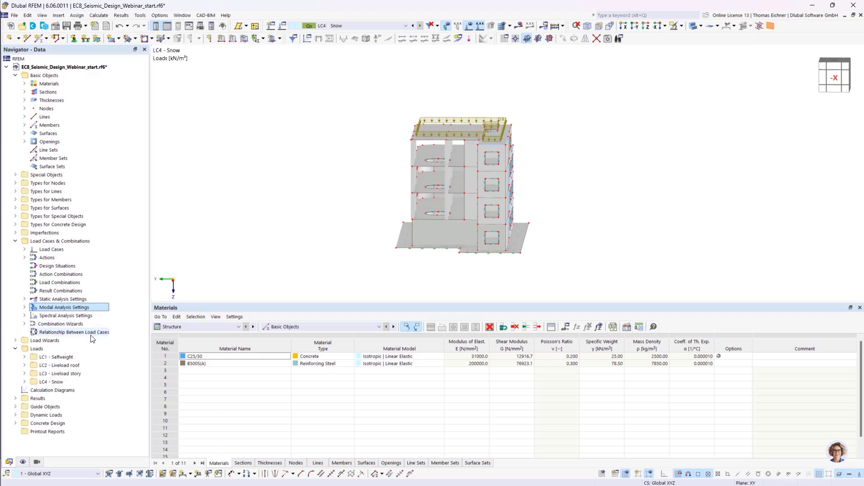
{"action": "left_click", "coordinate": [43, 315]}
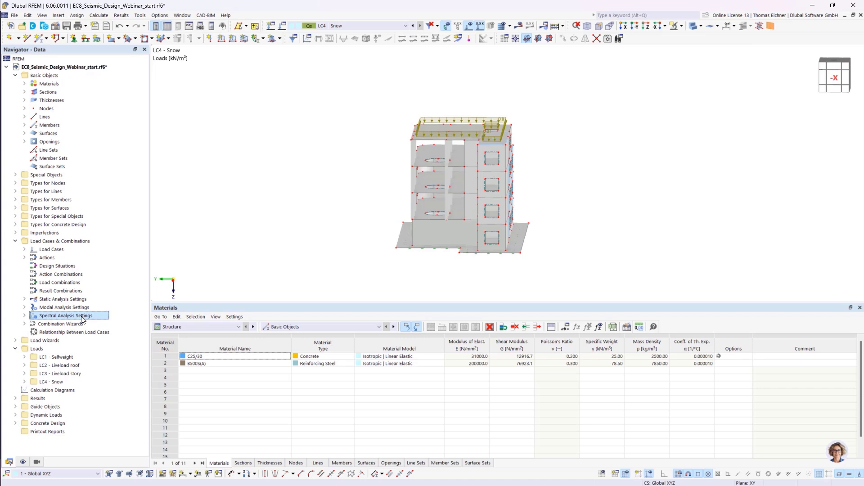
{"action": "left_click", "coordinate": [63, 414]}
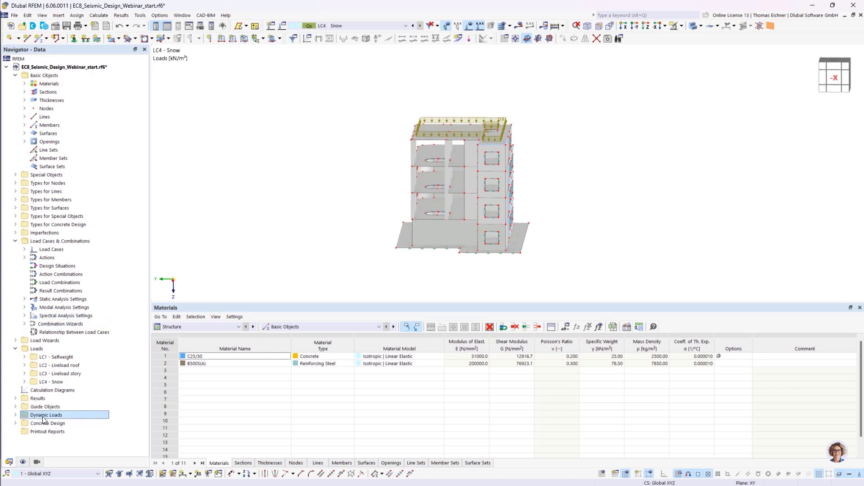
{"action": "left_click", "coordinate": [16, 415]}
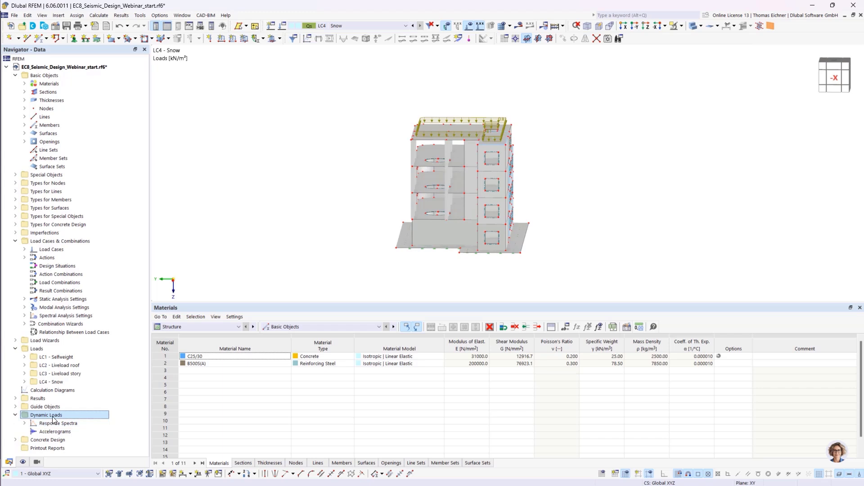
{"action": "left_click", "coordinate": [24, 423]}
{"action": "left_click", "coordinate": [54, 423]}
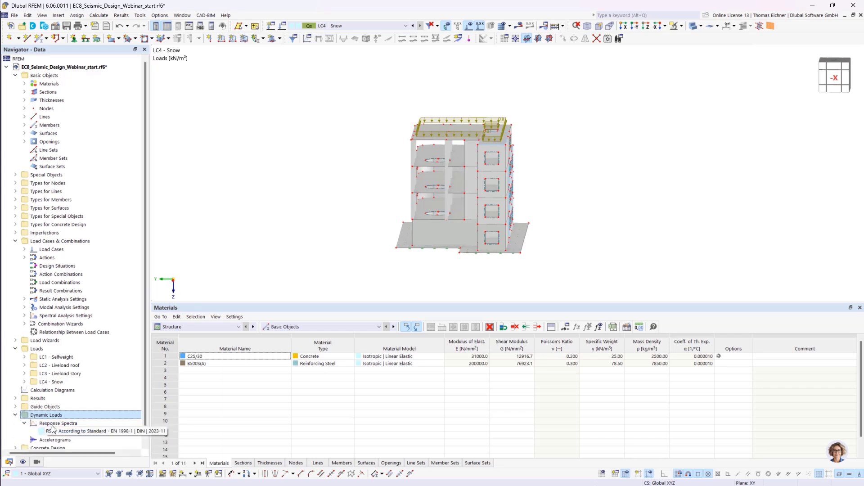
{"action": "left_click", "coordinate": [56, 431]}
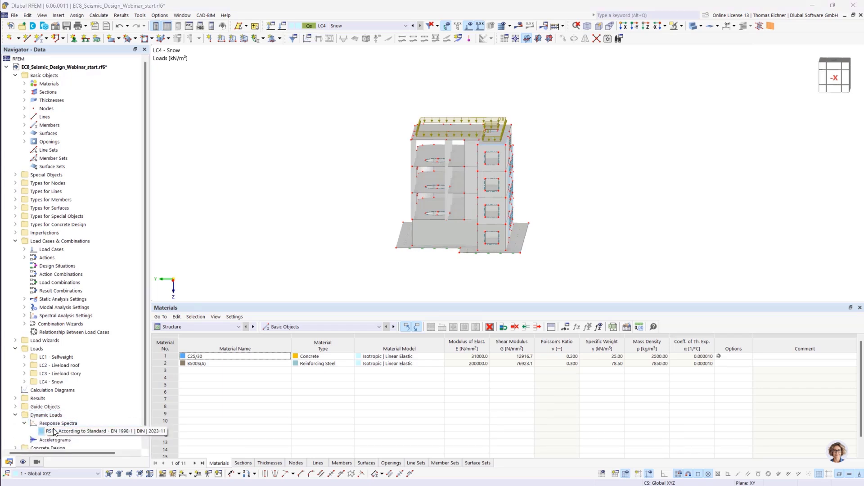
{"action": "left_click", "coordinate": [51, 440]}
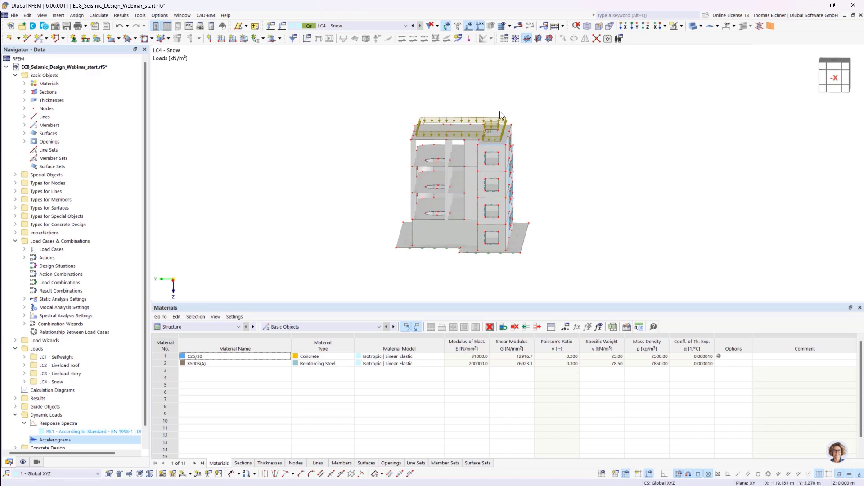
Step: Open the load cases and combinations settings and review the base standard and combination wizard options
{"action": "left_click", "coordinate": [282, 26]}
{"action": "left_click_drag", "start_coordinate": [315, 31], "coordinate": [347, 61]}
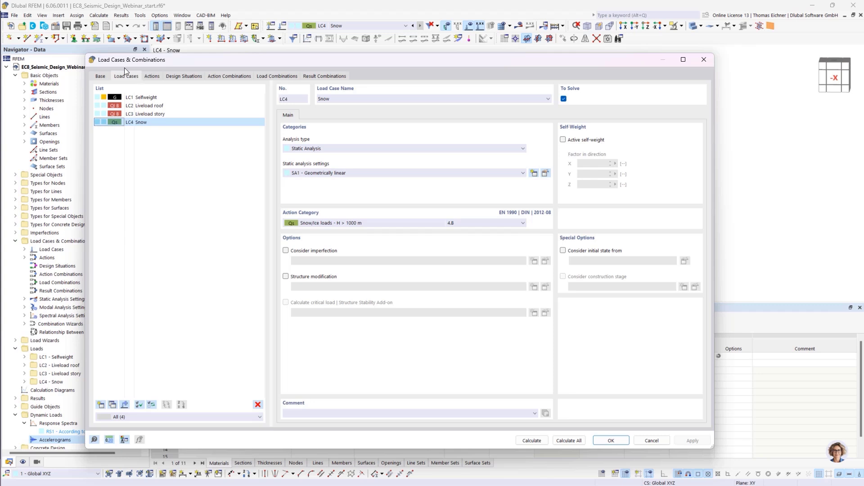
{"action": "left_click", "coordinate": [102, 76]}
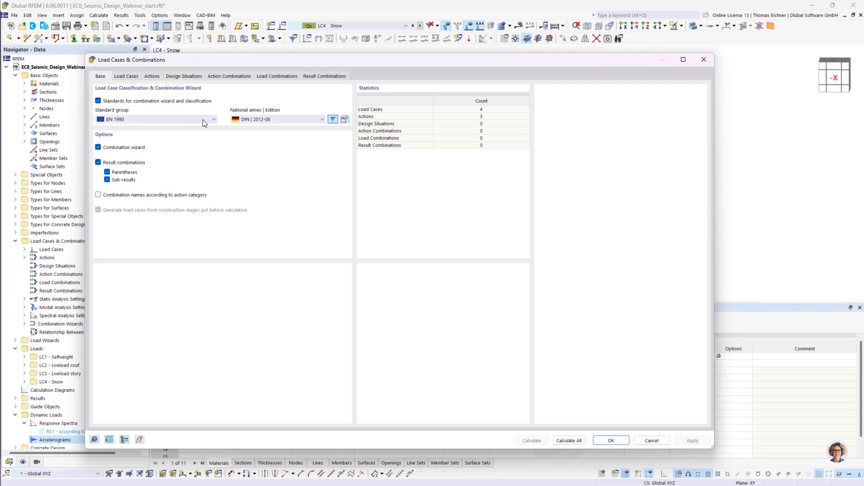
{"action": "left_click", "coordinate": [107, 180]}
{"action": "left_click", "coordinate": [107, 180]}
Step: Compare the action categories of load cases LC2 Liveload roof and LC3 Liveload story
{"action": "left_click", "coordinate": [126, 76]}
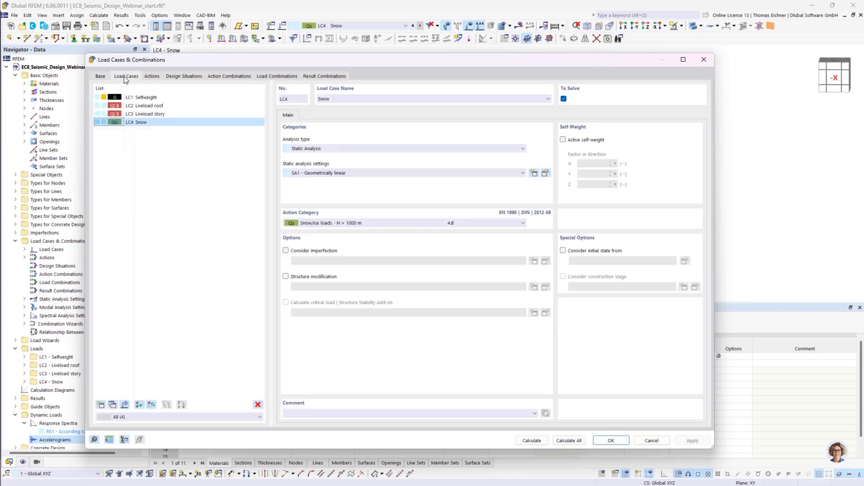
{"action": "left_click", "coordinate": [139, 108]}
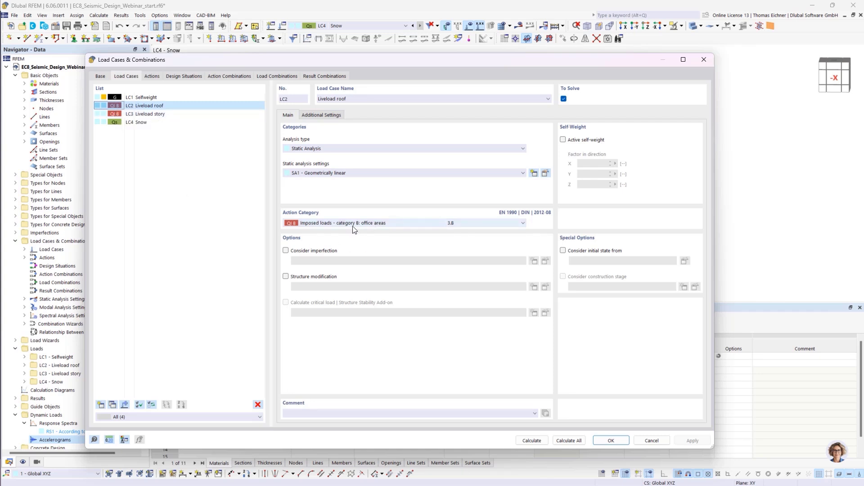
{"action": "left_click", "coordinate": [137, 114]}
{"action": "left_click", "coordinate": [135, 107]}
{"action": "left_click", "coordinate": [135, 112]}
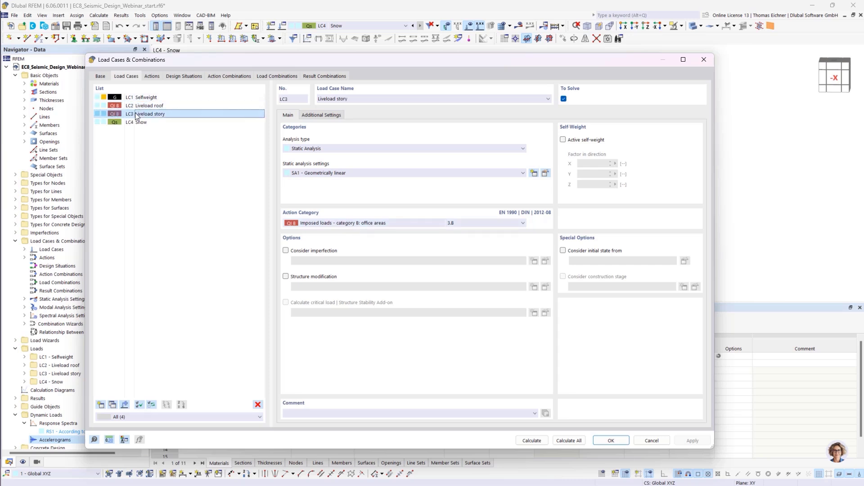
{"action": "left_click", "coordinate": [135, 106]}
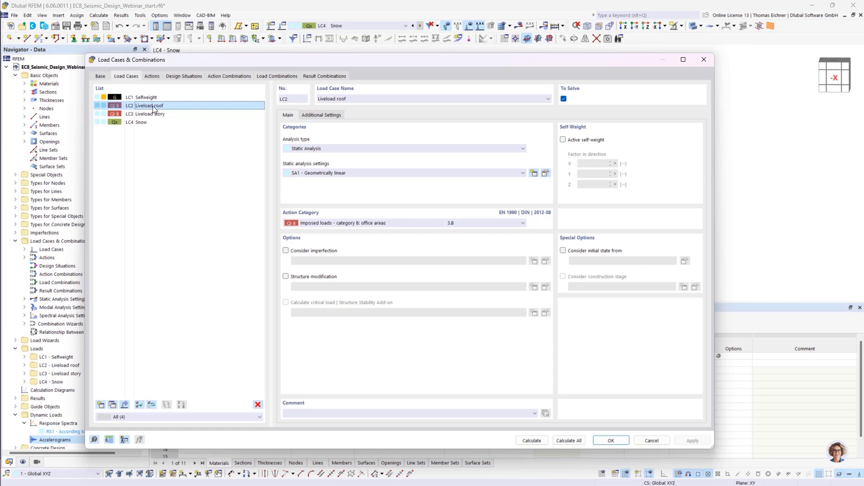
{"action": "left_click", "coordinate": [153, 115]}
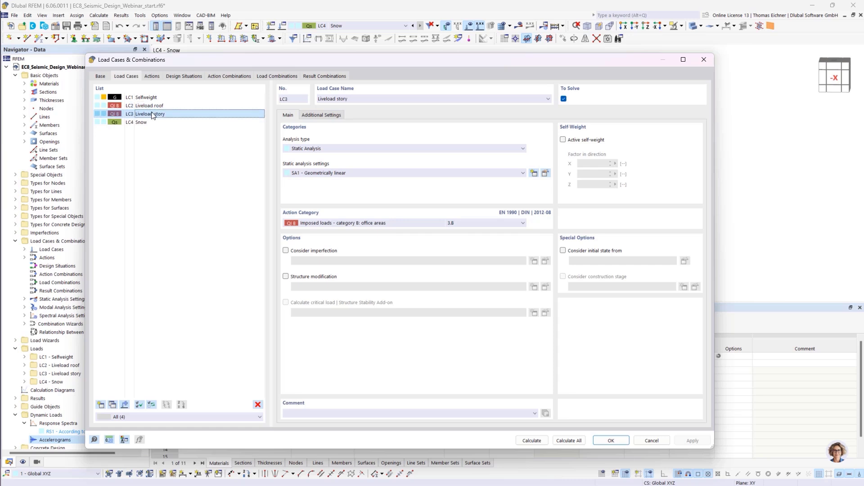
Step: Check the mass combination option of LC2 Liveload roof and set that of LC3 Liveload story to Other floors
{"action": "left_click", "coordinate": [309, 117]}
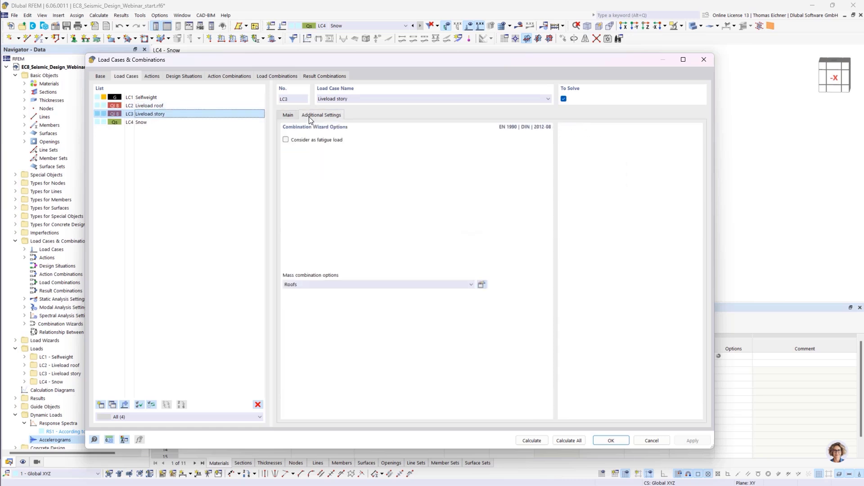
{"action": "left_click", "coordinate": [170, 105]}
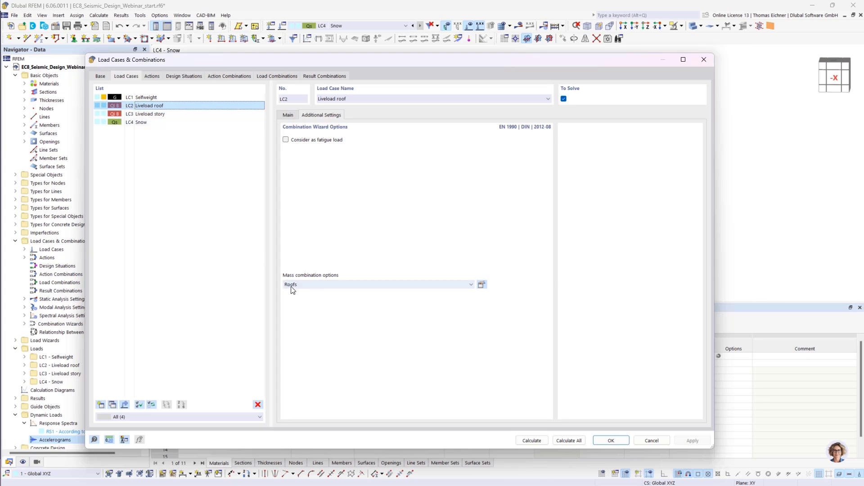
{"action": "left_click", "coordinate": [141, 114]}
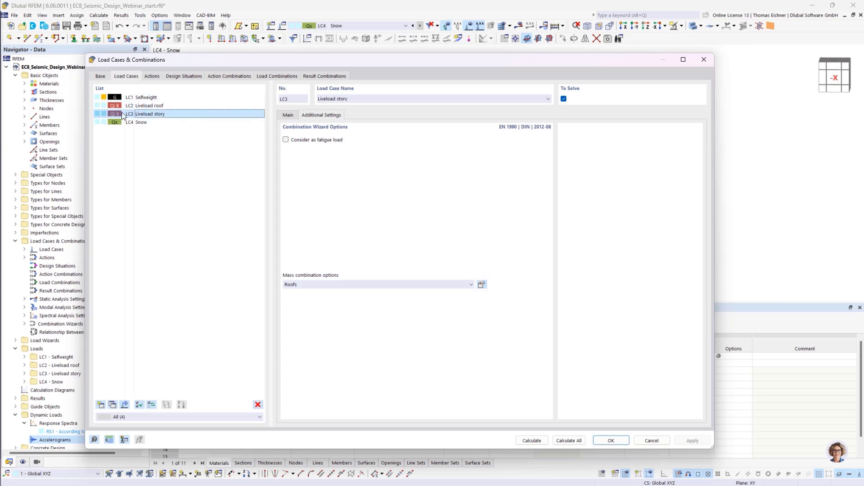
{"action": "left_click", "coordinate": [298, 285]}
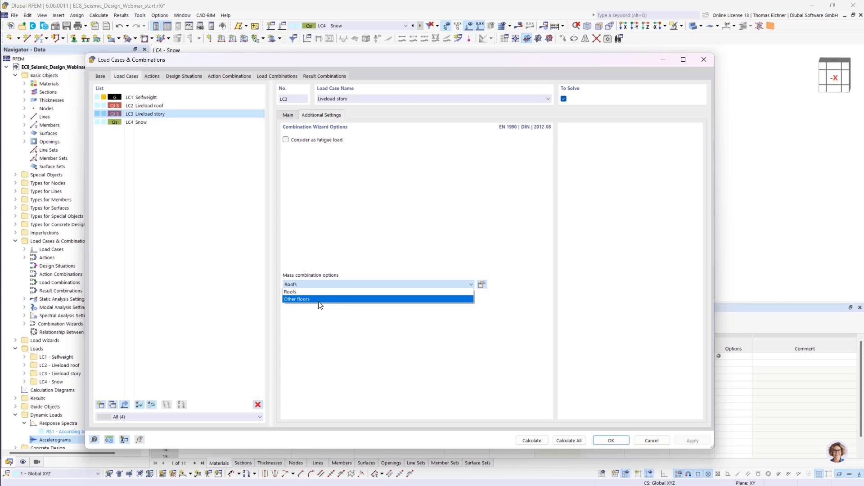
{"action": "left_click", "coordinate": [322, 300]}
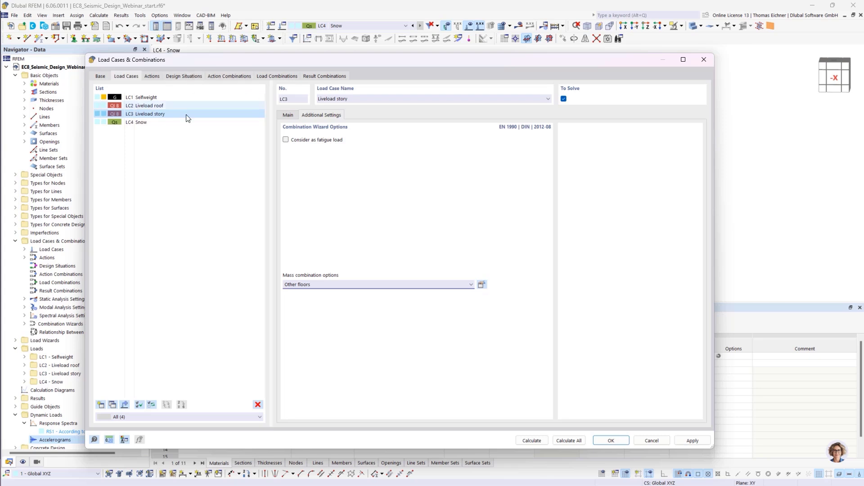
{"action": "left_click", "coordinate": [185, 161]}
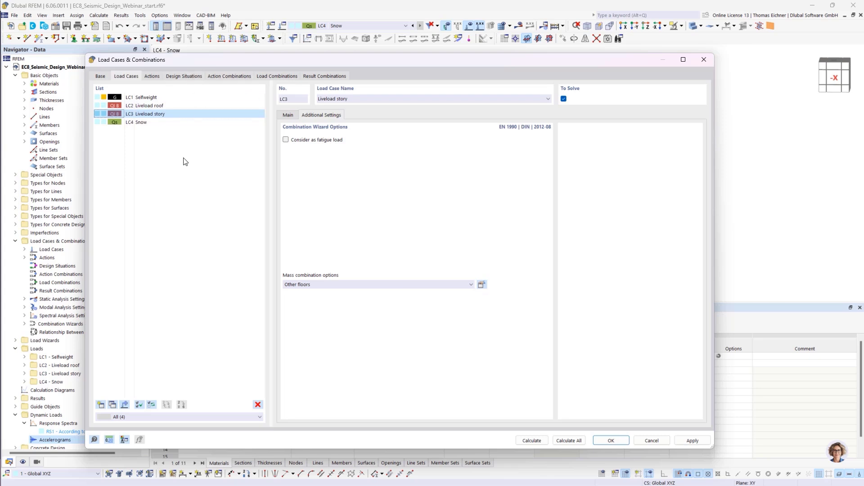
Step: Create a design situation of type Seismic/Mass Combination - psi-E,i and view its combination rules
{"action": "left_click", "coordinate": [187, 77]}
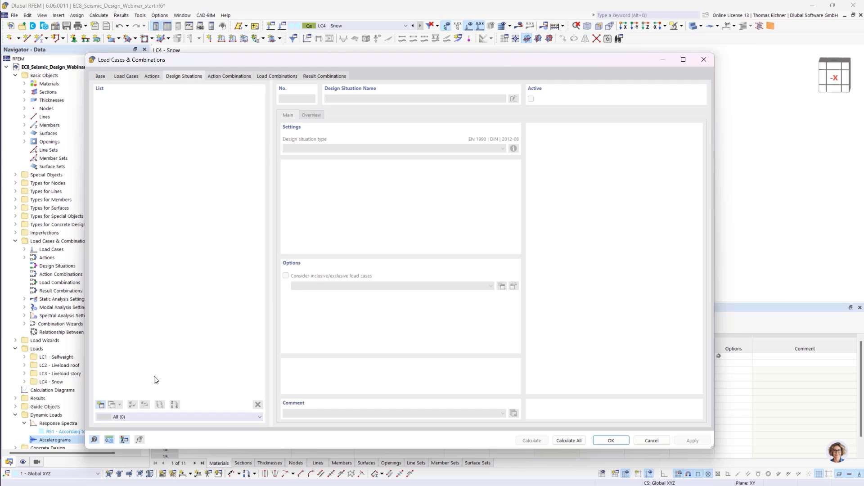
{"action": "left_click", "coordinate": [101, 405]}
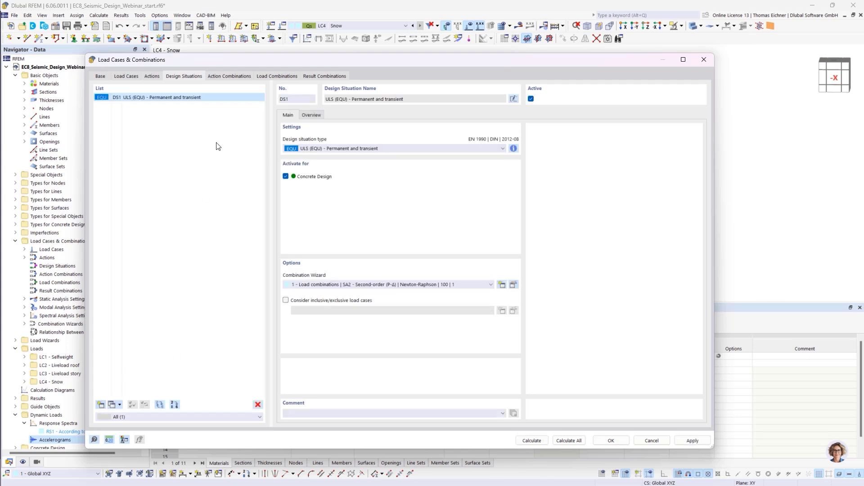
{"action": "left_click", "coordinate": [327, 150]}
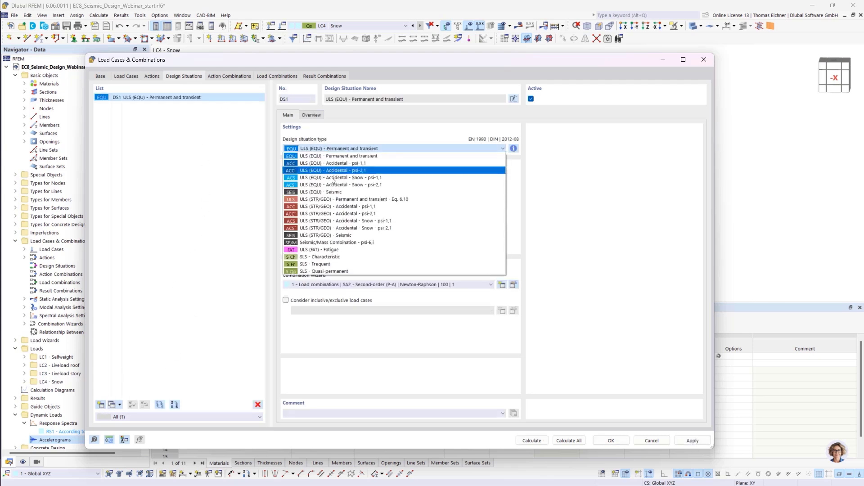
{"action": "left_click", "coordinate": [370, 243]}
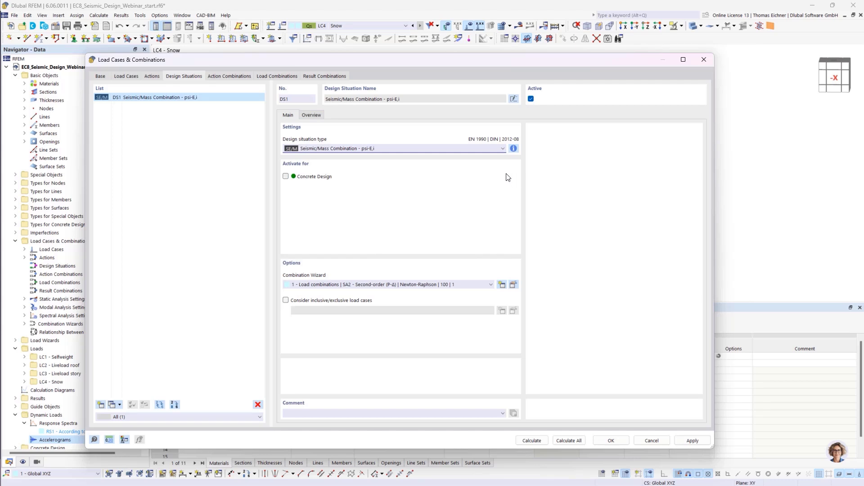
{"action": "left_click", "coordinate": [513, 149]}
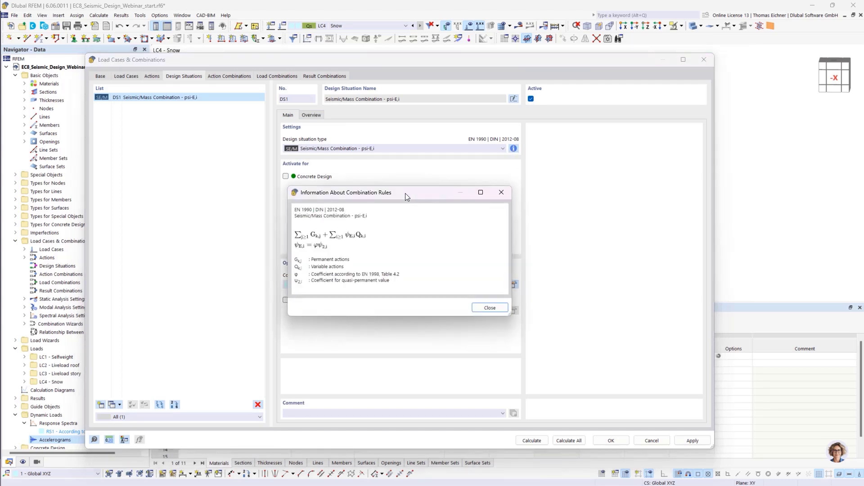
{"action": "left_click_drag", "start_coordinate": [405, 193], "coordinate": [625, 150]}
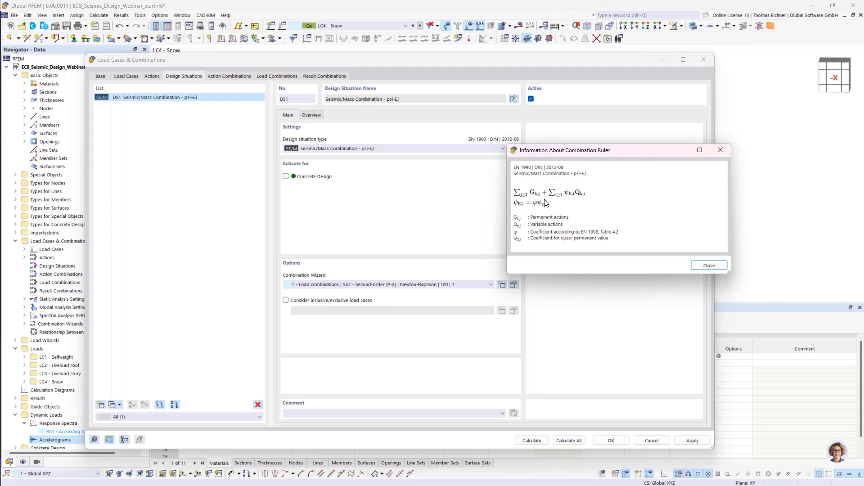
Step: Close the combination rules information and inspect the load case factors assigned to load combination CO1
{"action": "left_click", "coordinate": [724, 150]}
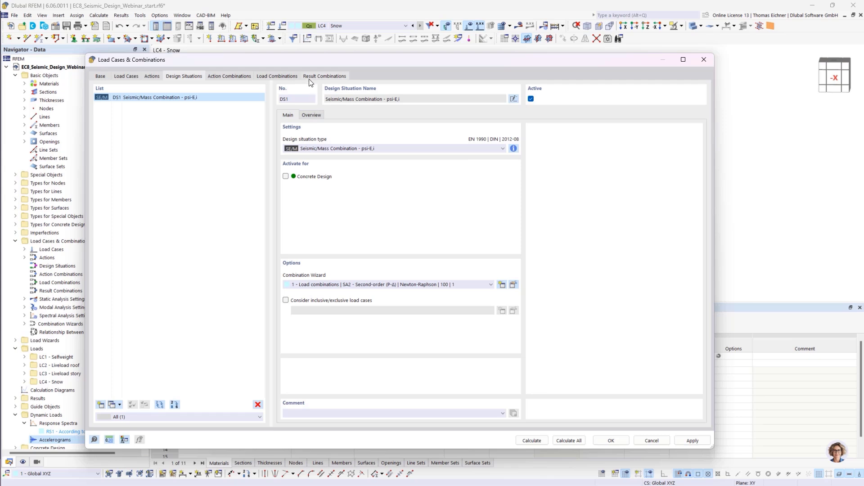
{"action": "left_click", "coordinate": [270, 76]}
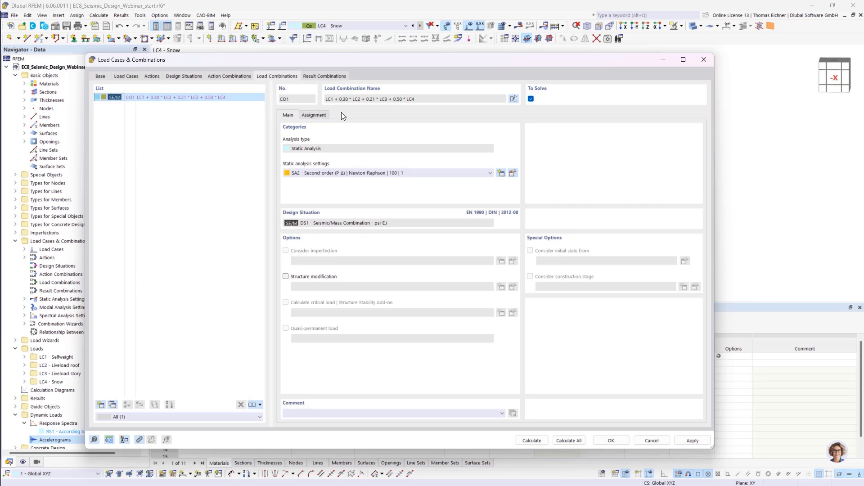
{"action": "left_click", "coordinate": [320, 114]}
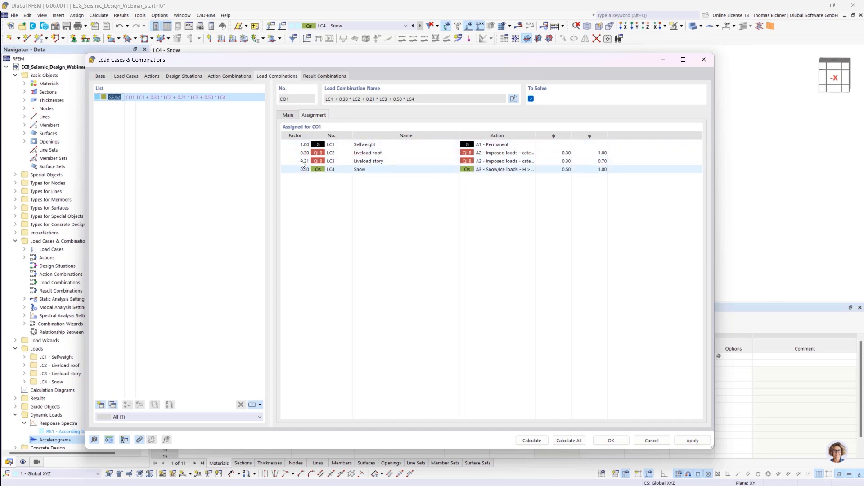
Step: Create load case LC5 with the Modal Analysis type and import its masses from load combination CO1
{"action": "left_click", "coordinate": [123, 75]}
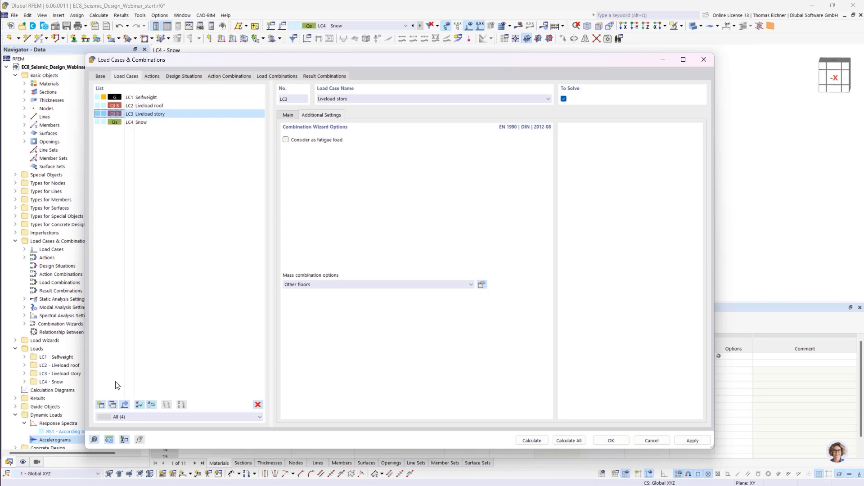
{"action": "left_click", "coordinate": [100, 405]}
{"action": "left_click", "coordinate": [311, 151]}
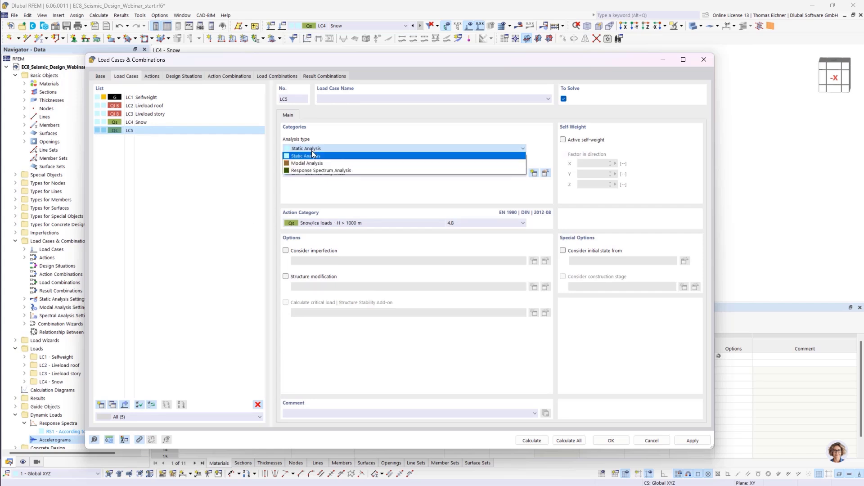
{"action": "left_click", "coordinate": [341, 163]}
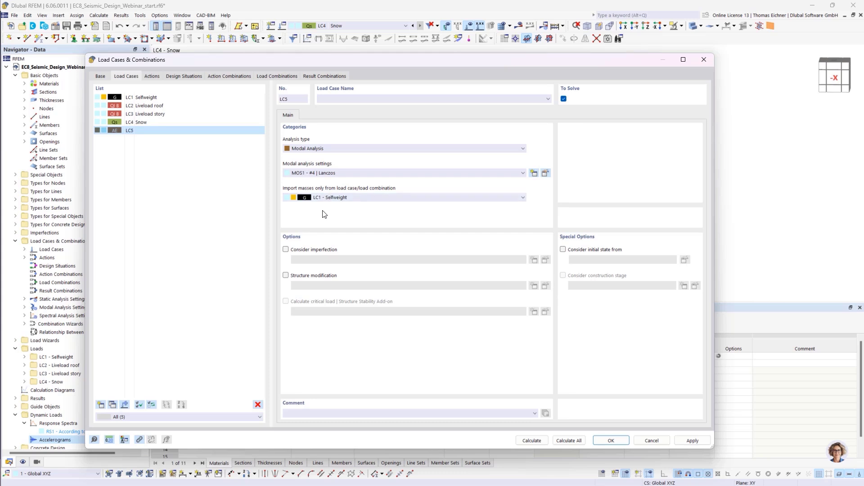
{"action": "left_click", "coordinate": [335, 198]}
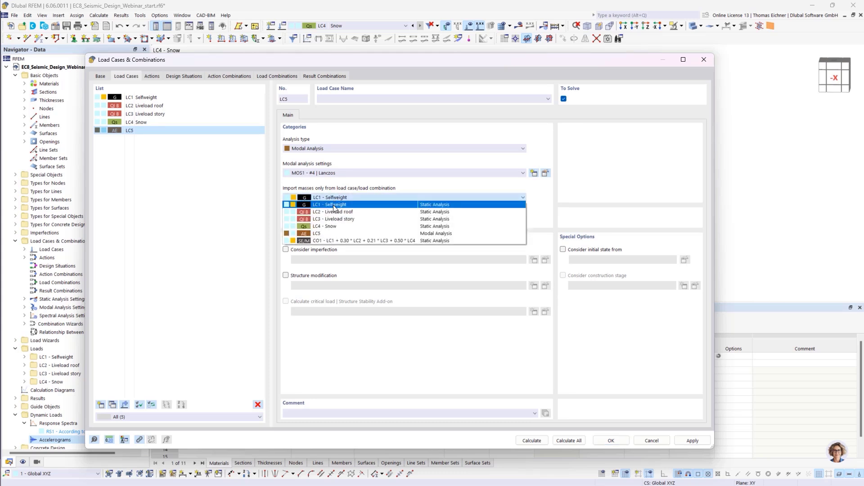
{"action": "left_click", "coordinate": [328, 241]}
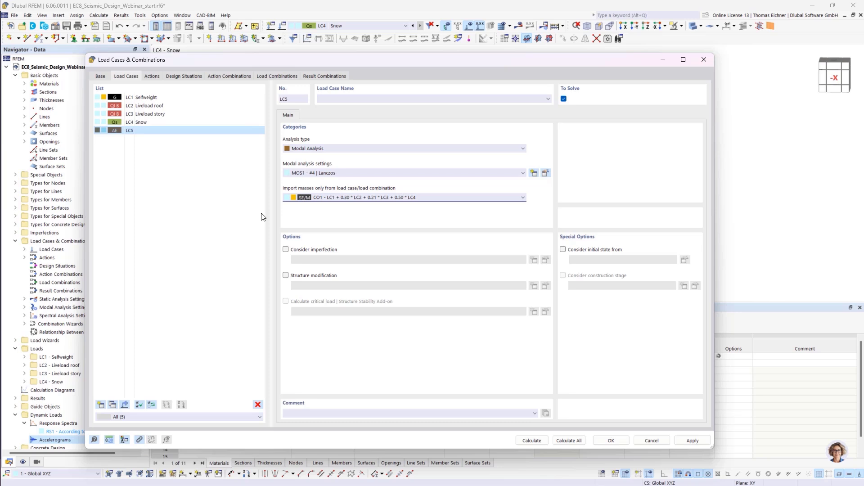
Step: Edit modal analysis settings MOS1 to determine modes automatically by effective modal mass factors and solve with Root of characteristic polynomial
{"action": "left_click", "coordinate": [384, 176]}
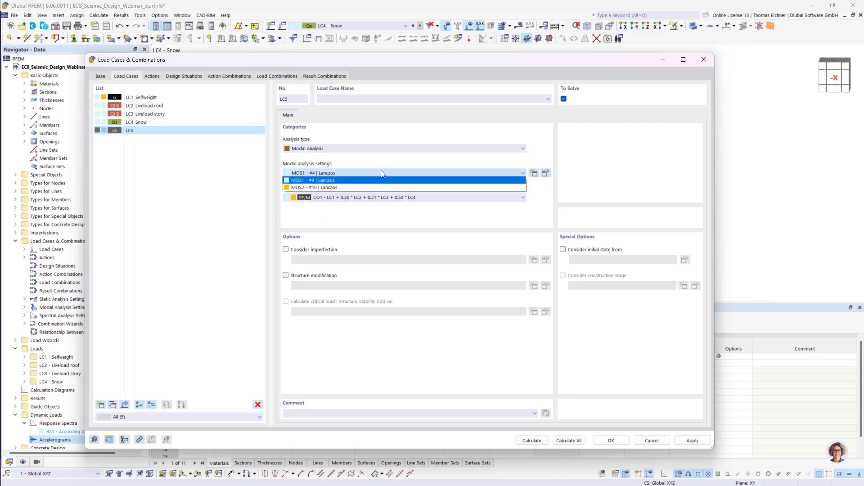
{"action": "left_click", "coordinate": [381, 171]}
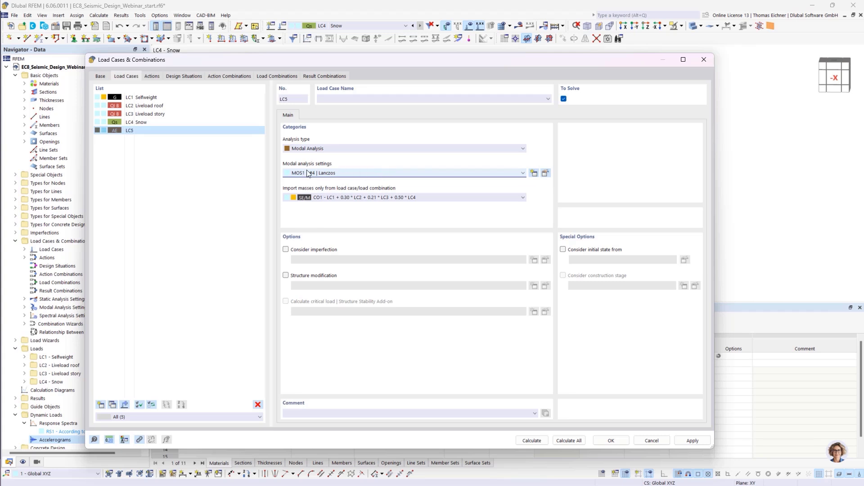
{"action": "left_click", "coordinate": [546, 173]}
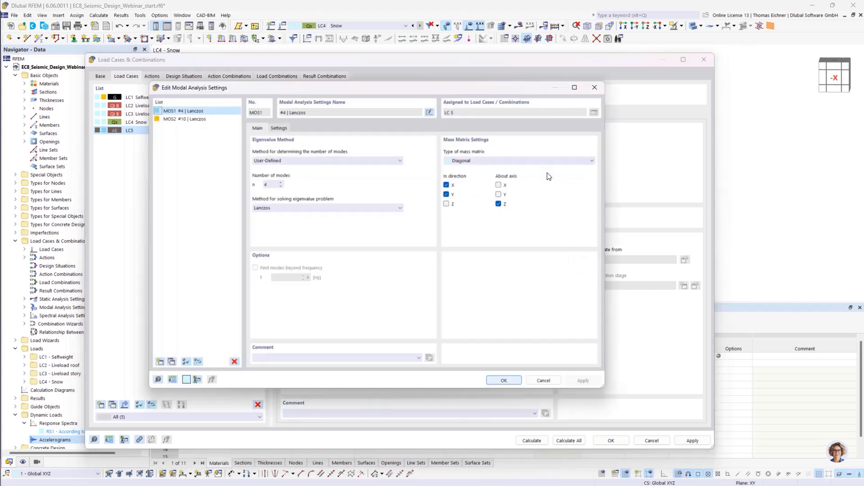
{"action": "left_click_drag", "start_coordinate": [388, 85], "coordinate": [413, 95]}
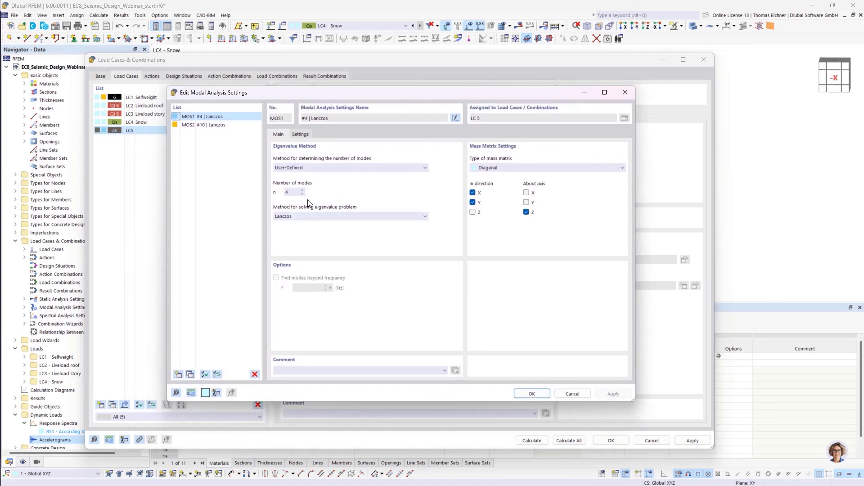
{"action": "left_click", "coordinate": [291, 194]}
{"action": "left_click", "coordinate": [326, 171]}
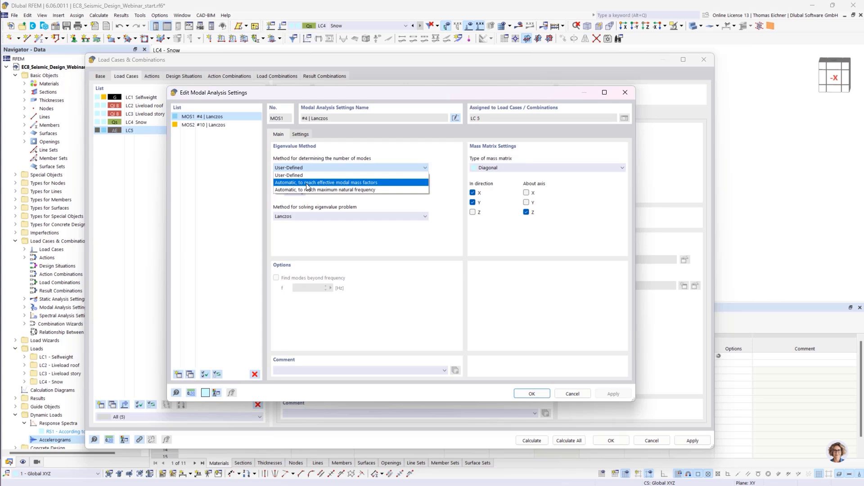
{"action": "left_click", "coordinate": [307, 183]}
{"action": "double_click", "coordinate": [291, 192]}
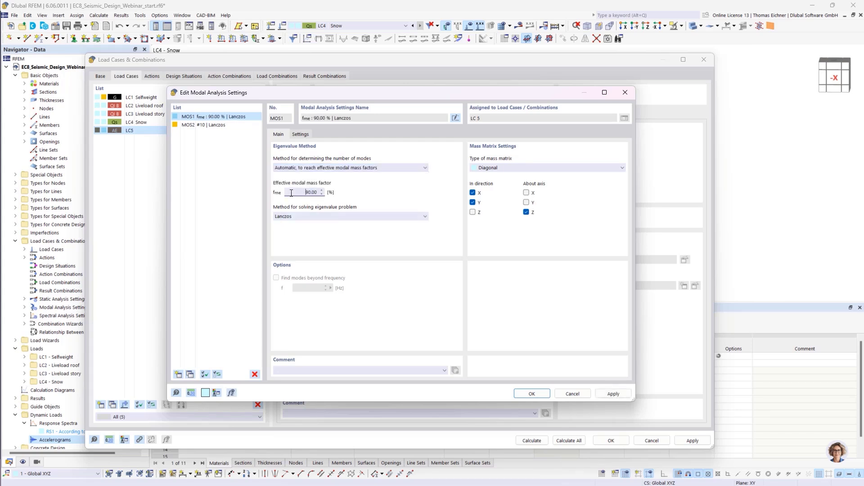
{"action": "left_click", "coordinate": [306, 216]}
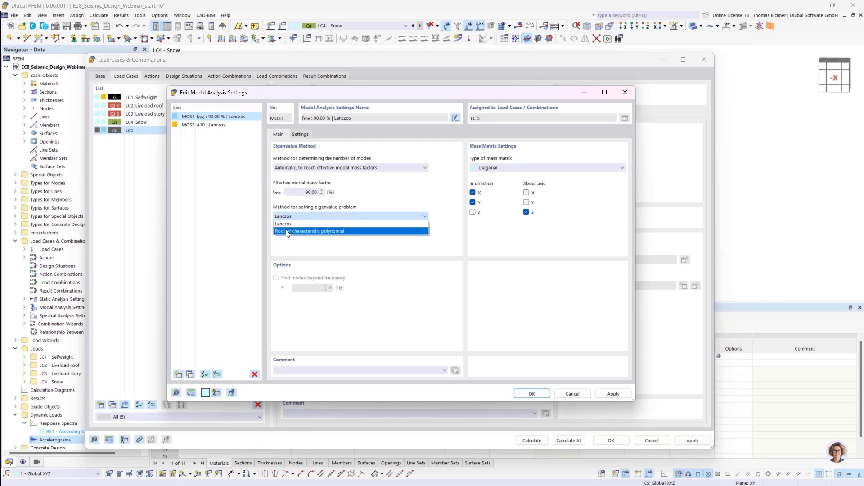
{"action": "left_click", "coordinate": [363, 232]}
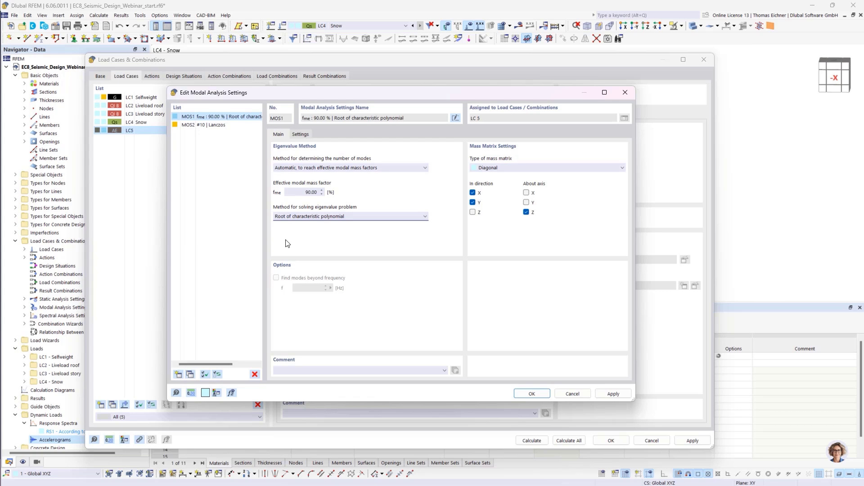
Step: Set mass neglect in MOS1 to User-Defined and add a Surface entry to the objects whose masses are neglected
{"action": "left_click", "coordinate": [299, 135]}
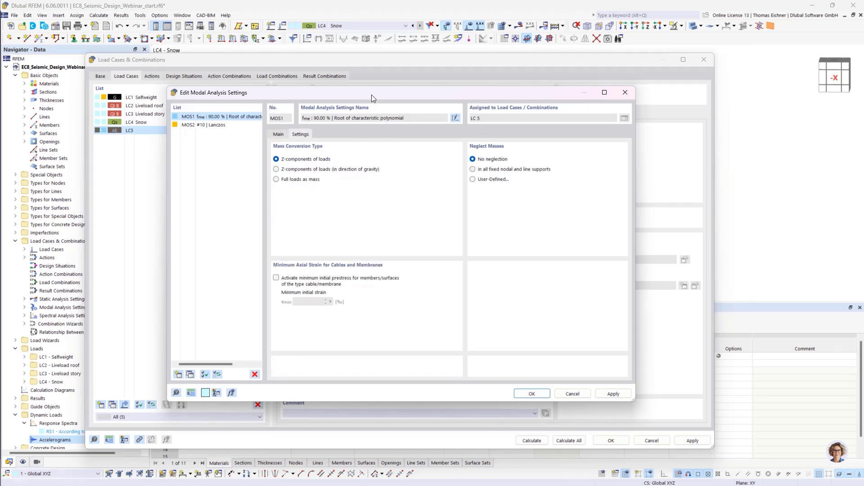
{"action": "mouse_move", "coordinate": [371, 95]}
{"action": "left_mouse_down"}
{"action": "mouse_move", "coordinate": [362, 107]}
{"action": "mouse_move", "coordinate": [308, 106]}
{"action": "mouse_move", "coordinate": [293, 130]}
{"action": "mouse_move", "coordinate": [363, 97]}
{"action": "left_mouse_up"}
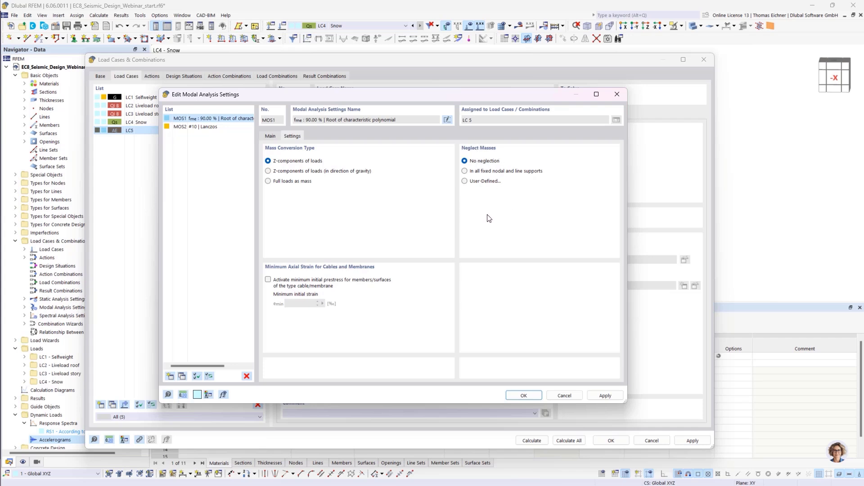
{"action": "left_click", "coordinate": [464, 182]}
{"action": "left_click", "coordinate": [311, 136]}
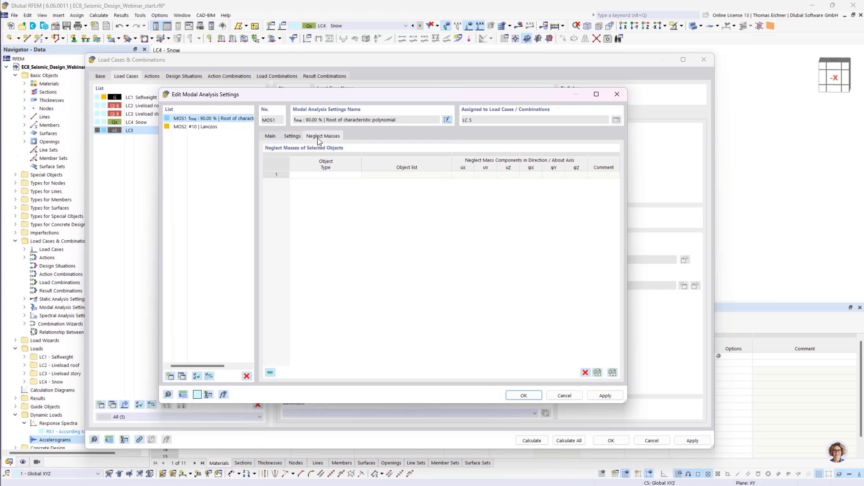
{"action": "left_click", "coordinate": [344, 176]}
{"action": "left_click", "coordinate": [358, 175]}
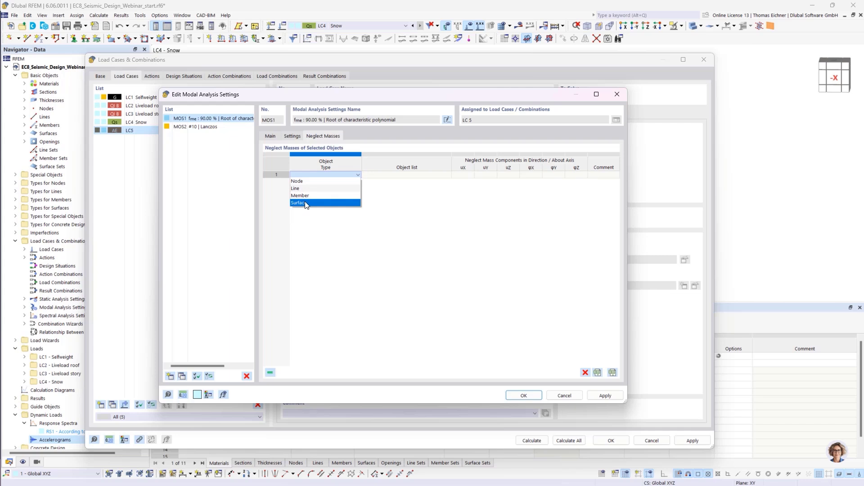
{"action": "left_click", "coordinate": [305, 203]}
{"action": "left_click", "coordinate": [353, 236]}
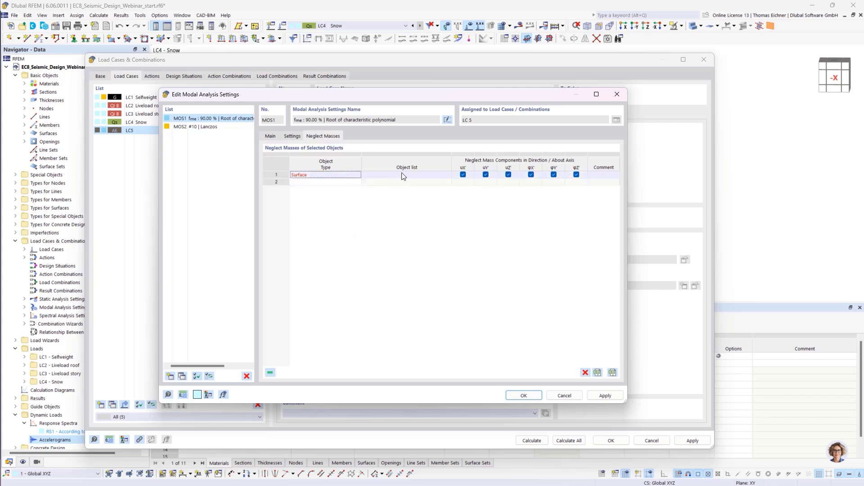
Step: Assign the foundation slab, surface 1, to the neglected masses entry and accept the modal analysis settings
{"action": "left_click_drag", "start_coordinate": [405, 175], "coordinate": [452, 179]}
{"action": "left_click", "coordinate": [448, 176]}
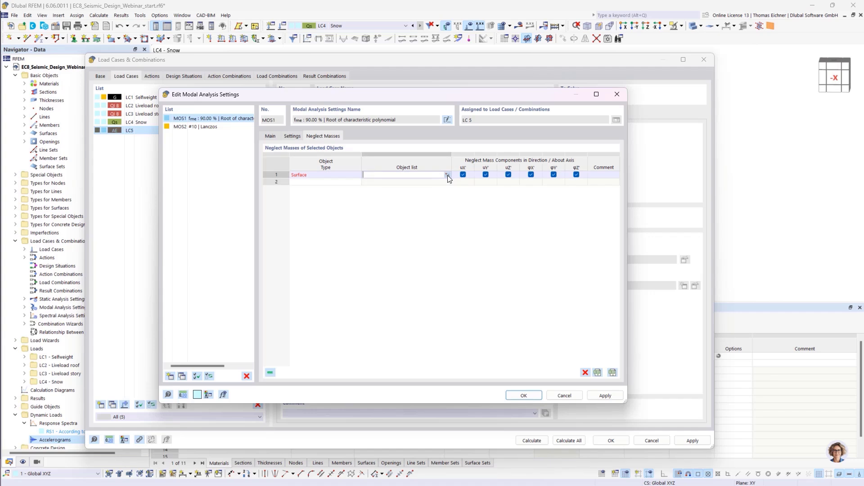
{"action": "left_click", "coordinate": [448, 175]}
{"action": "scroll", "coordinate": [406, 217], "scroll_direction": "up", "scroll_amount": 6}
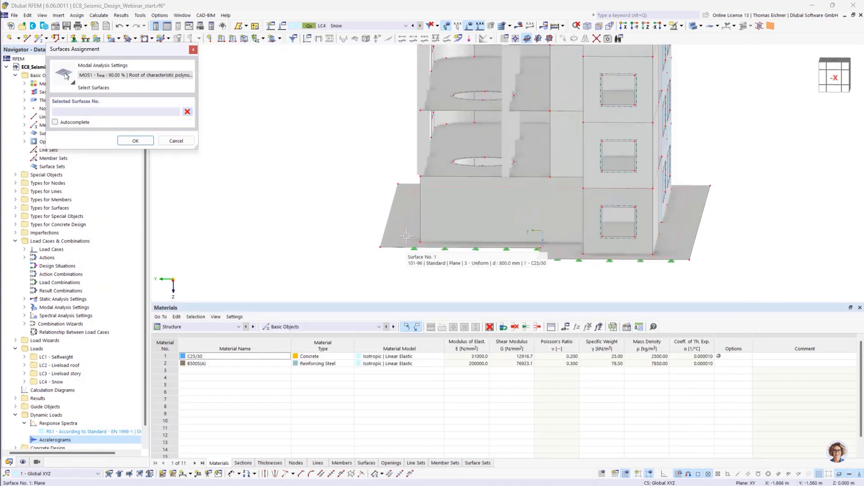
{"action": "left_click", "coordinate": [407, 217]}
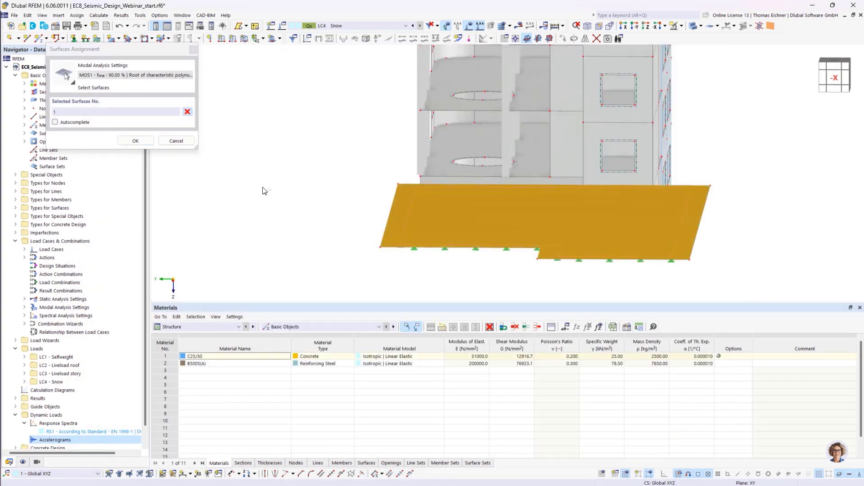
{"action": "left_click", "coordinate": [136, 141]}
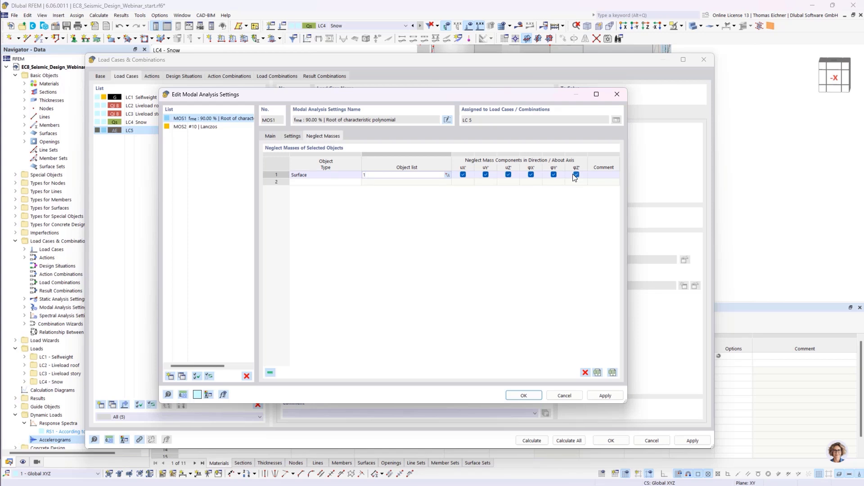
{"action": "left_click", "coordinate": [343, 238]}
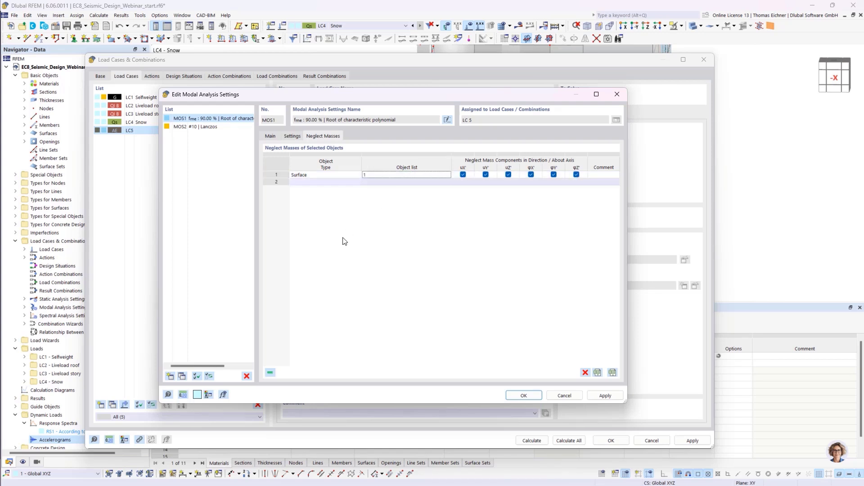
{"action": "left_click", "coordinate": [523, 396]}
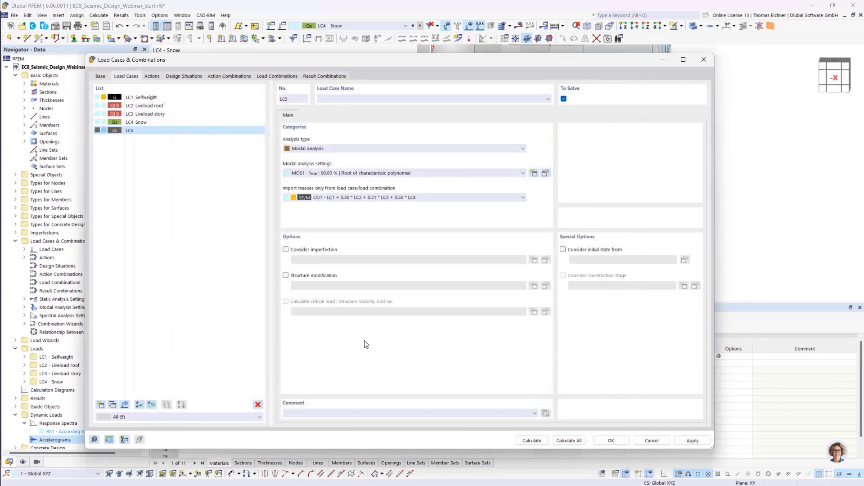
Step: Name load case LC5 Modal Analysis
{"action": "left_click", "coordinate": [402, 96]}
{"action": "type", "text": "Modal Analysis"}
{"action": "left_click", "coordinate": [249, 183]}
{"action": "left_click", "coordinate": [563, 250]}
{"action": "left_click", "coordinate": [583, 260]}
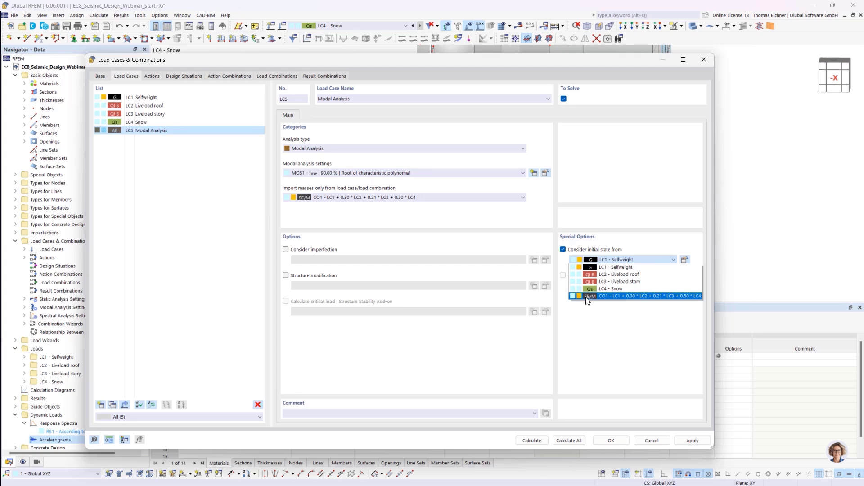
{"action": "left_click", "coordinate": [563, 250]}
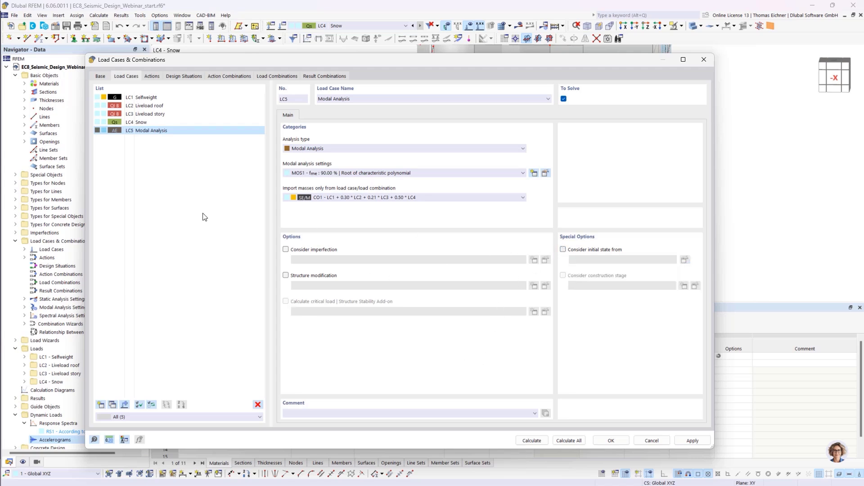
{"action": "left_click", "coordinate": [151, 213]}
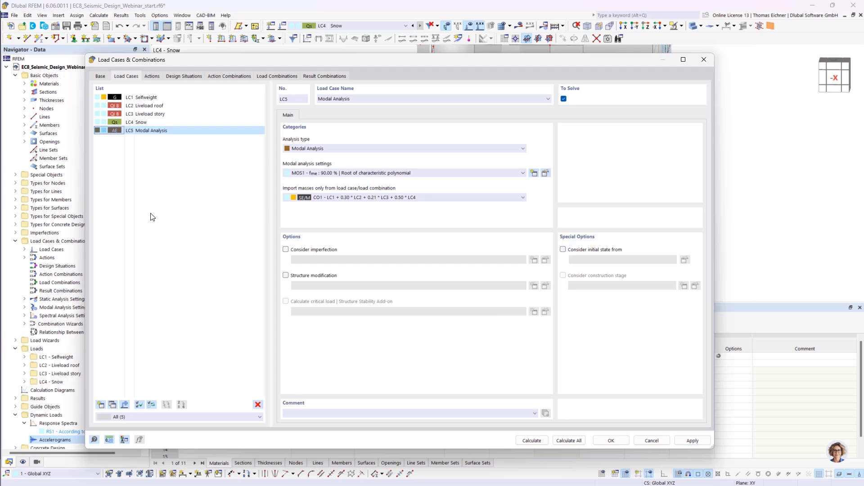
Step: Create load case LC6 with the Response Spectrum Analysis type and name it RSA
{"action": "left_click", "coordinate": [101, 404]}
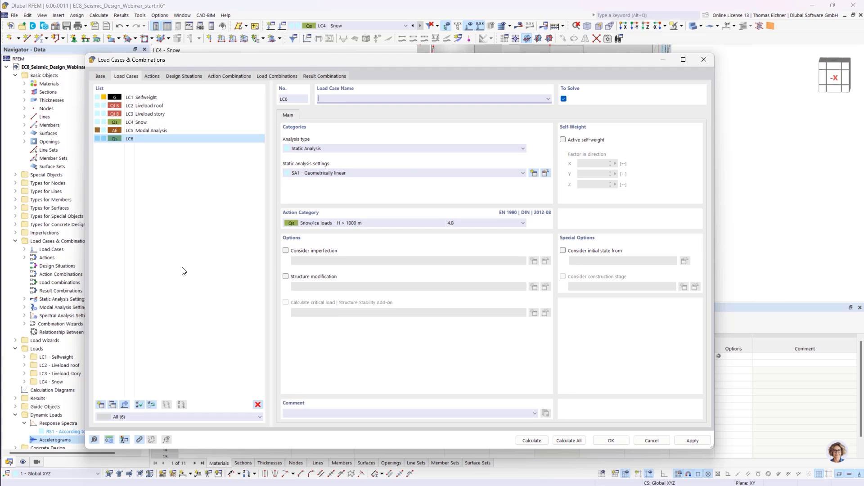
{"action": "left_click", "coordinate": [314, 149]}
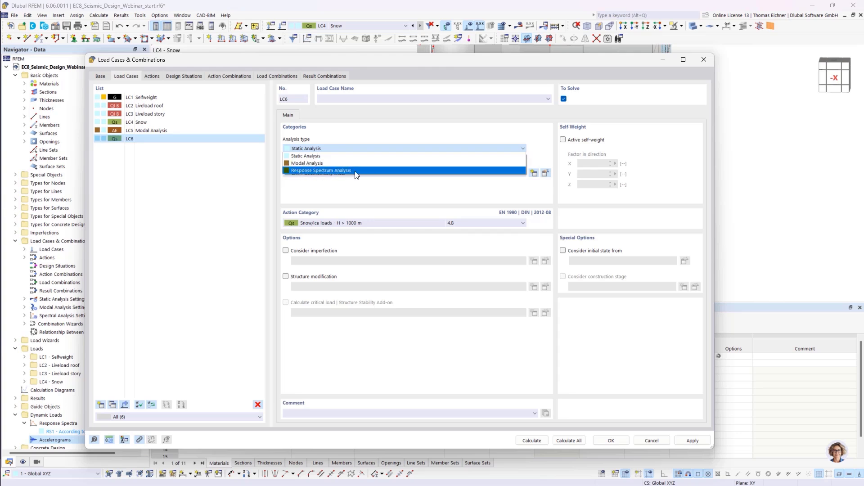
{"action": "left_click", "coordinate": [366, 171]}
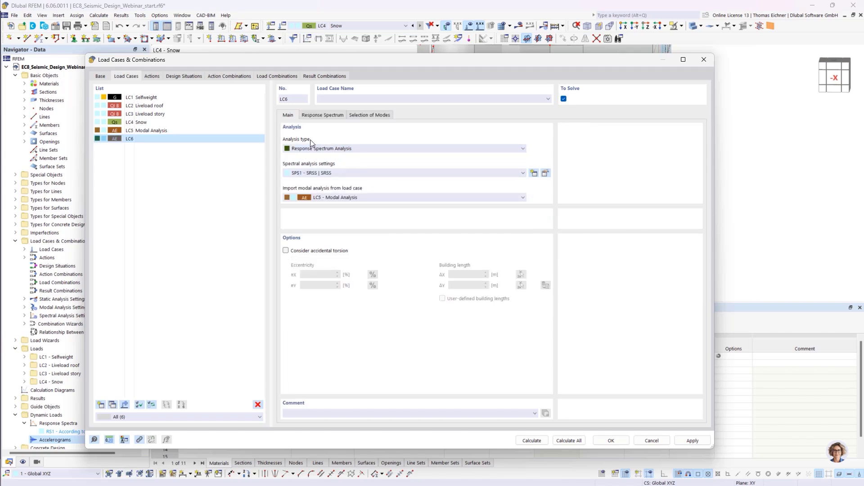
{"action": "left_click", "coordinate": [338, 101]}
{"action": "left_click_drag", "start_coordinate": [376, 63], "coordinate": [351, 70]}
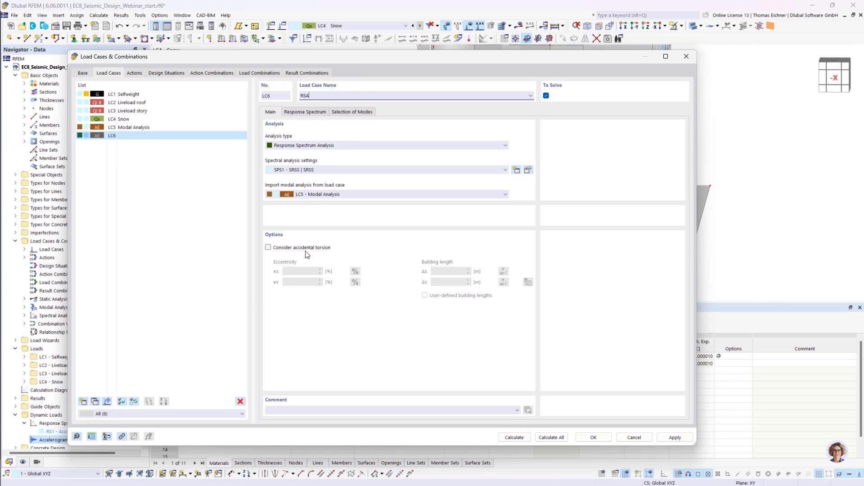
{"action": "left_click", "coordinate": [268, 247]}
{"action": "left_click", "coordinate": [304, 271]}
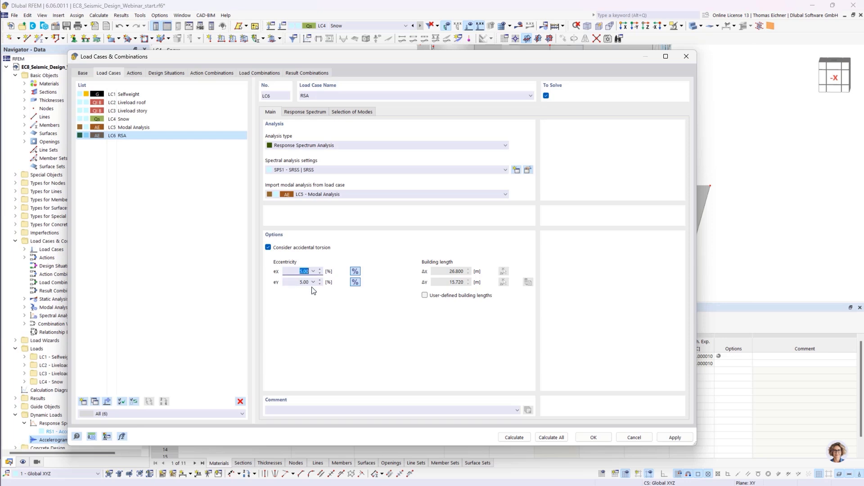
{"action": "left_click", "coordinate": [268, 248]}
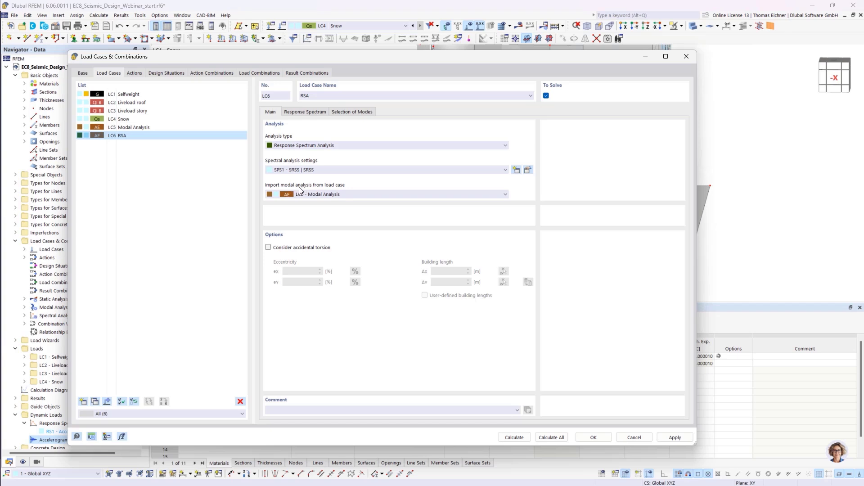
Step: Check which modal analysis load case is available for import into load case LC6 RSA
{"action": "left_click", "coordinate": [311, 194]}
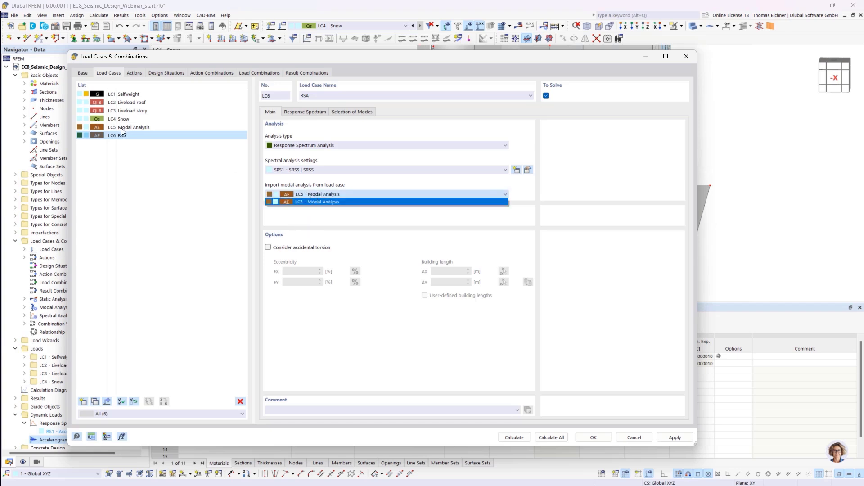
{"action": "left_click", "coordinate": [309, 197]}
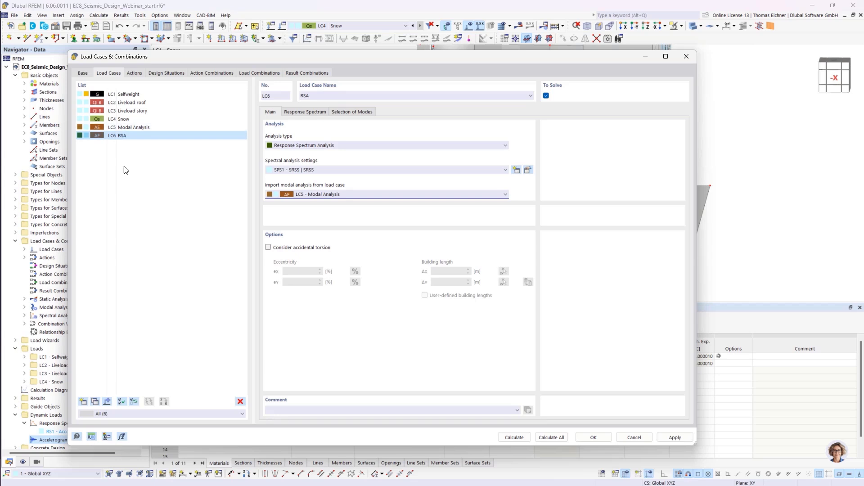
{"action": "left_click", "coordinate": [126, 133]}
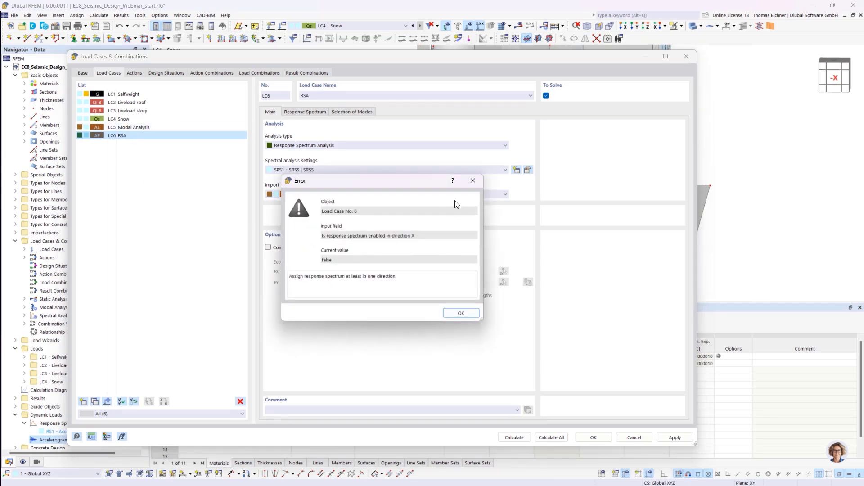
{"action": "left_click", "coordinate": [471, 186]}
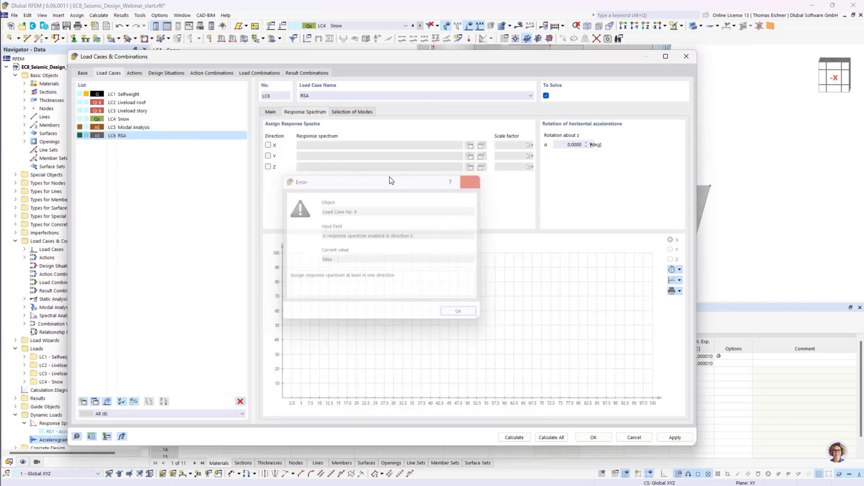
{"action": "left_click", "coordinate": [271, 113]}
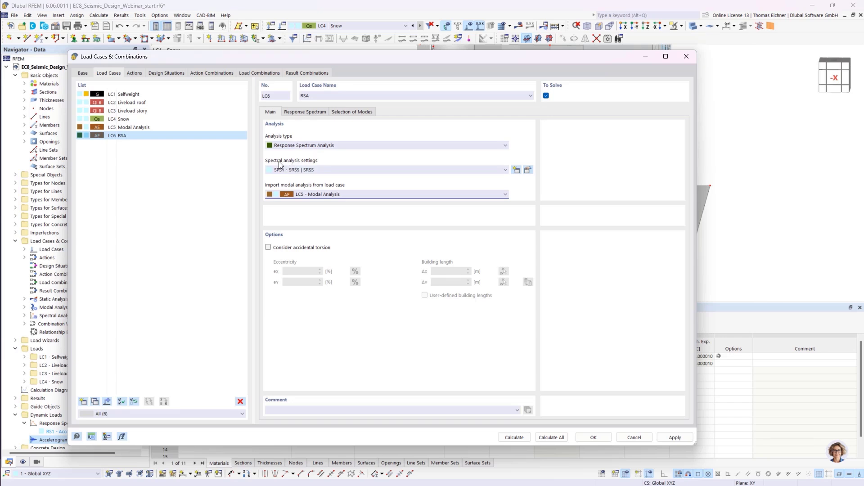
Step: Open spectral analysis settings SPS1 of LC6 and keep SRSS as the combination rule for periodic responses
{"action": "left_click", "coordinate": [528, 170]}
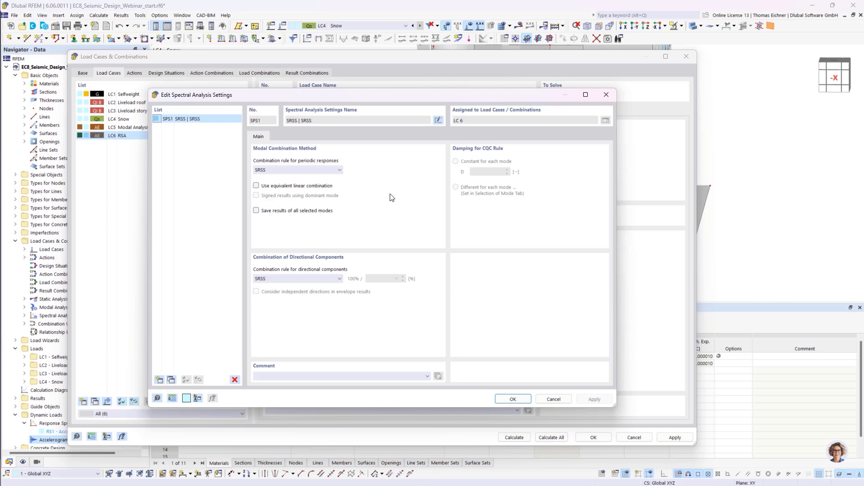
{"action": "left_click", "coordinate": [331, 171]}
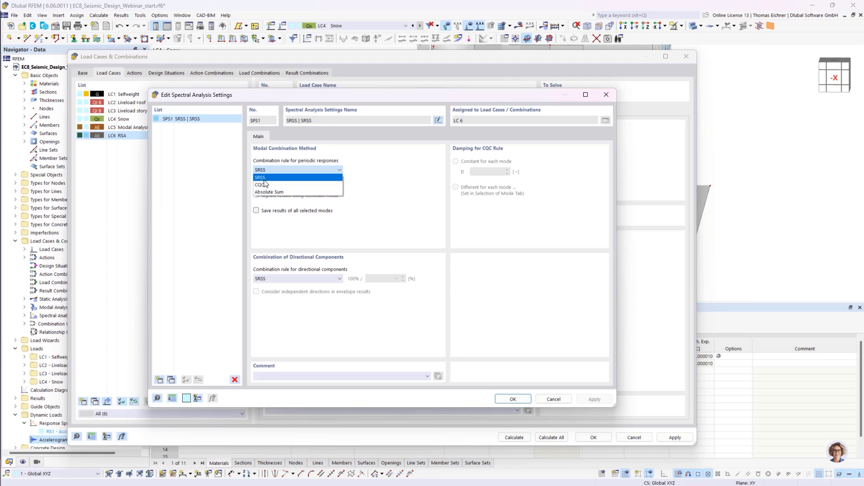
{"action": "left_click", "coordinate": [265, 180]}
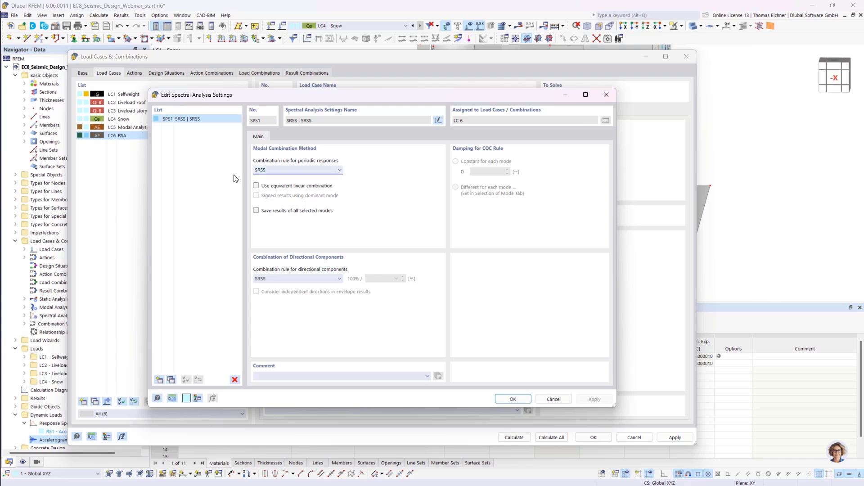
{"action": "left_click", "coordinate": [264, 171]}
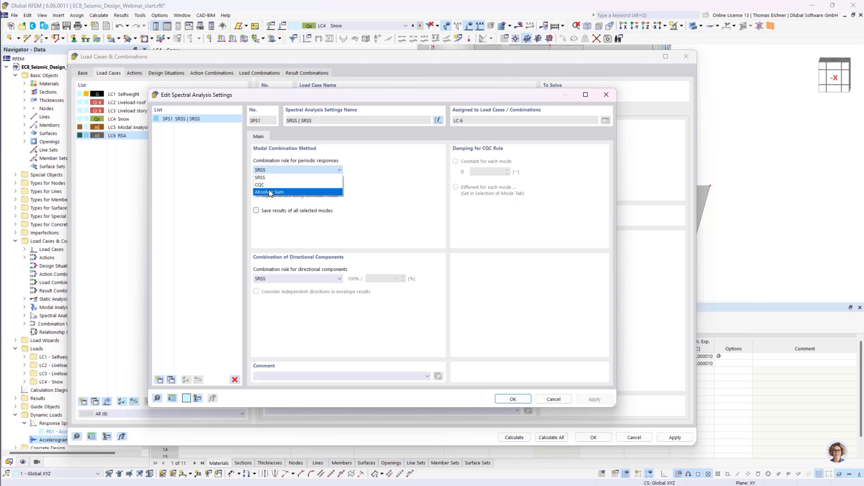
{"action": "left_click", "coordinate": [290, 171]}
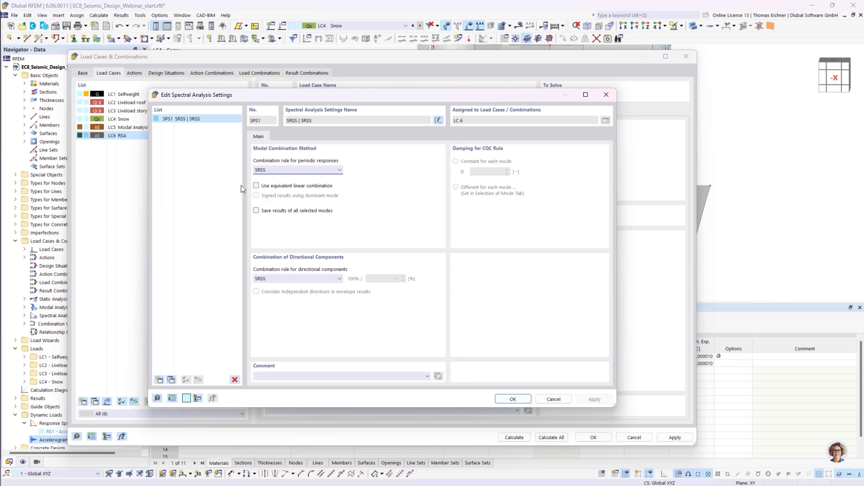
Step: Enable the equivalent linear combination and the saving of results of all selected modes in SPS1
{"action": "left_click", "coordinate": [256, 187]}
{"action": "left_click", "coordinate": [256, 211]}
{"action": "left_click", "coordinate": [309, 211]}
{"action": "left_click", "coordinate": [257, 212]}
Step: Set the combination rule for directional components to Scaled Sum with 100% / 30% and accept the spectral analysis settings
{"action": "left_click", "coordinate": [306, 279]}
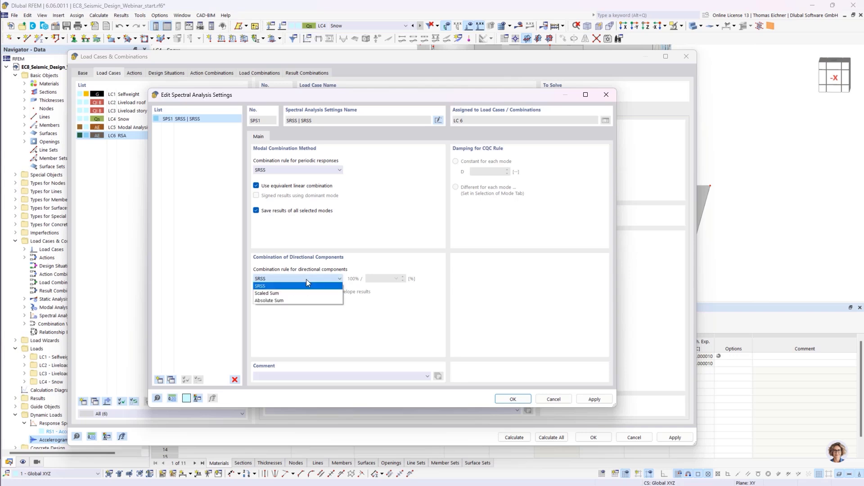
{"action": "left_click", "coordinate": [306, 279]}
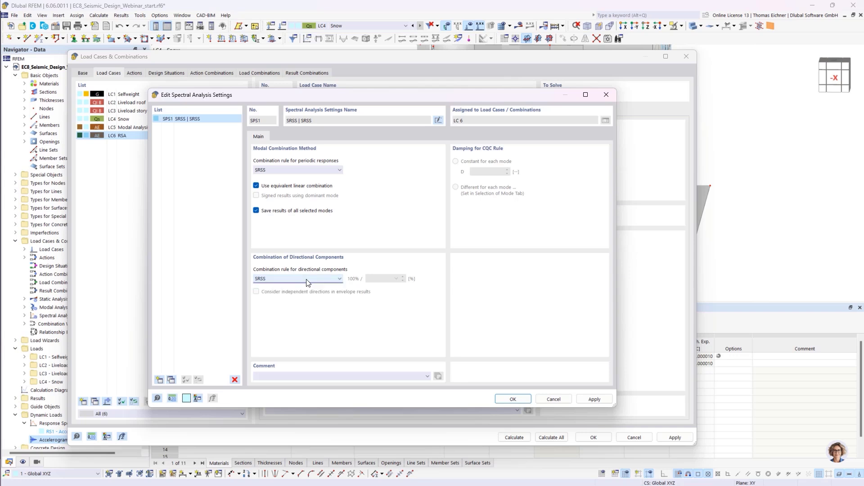
{"action": "left_click", "coordinate": [269, 281]}
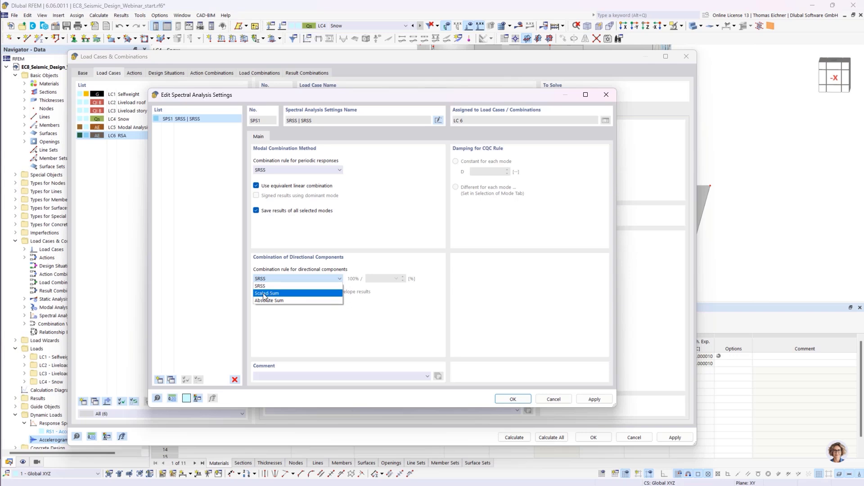
{"action": "left_click", "coordinate": [265, 295]}
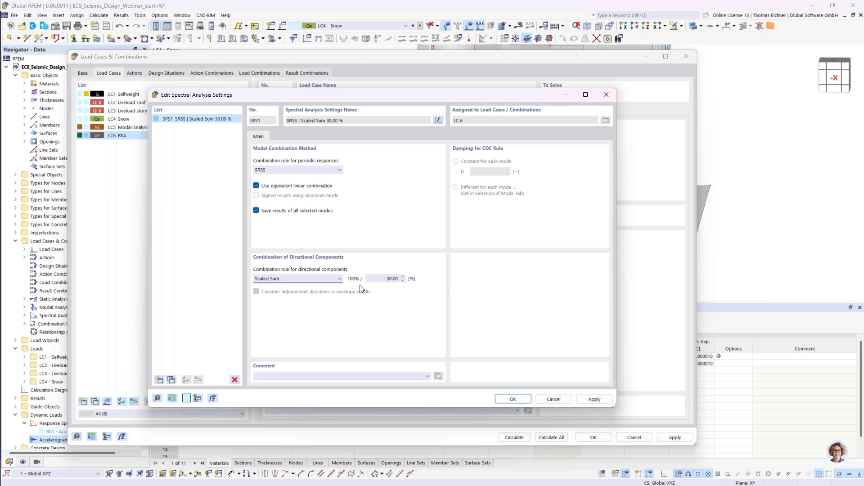
{"action": "left_click", "coordinate": [385, 282]}
{"action": "left_click", "coordinate": [386, 278]}
{"action": "double_click", "coordinate": [388, 278]}
{"action": "left_click", "coordinate": [388, 279]}
{"action": "left_click", "coordinate": [512, 399]}
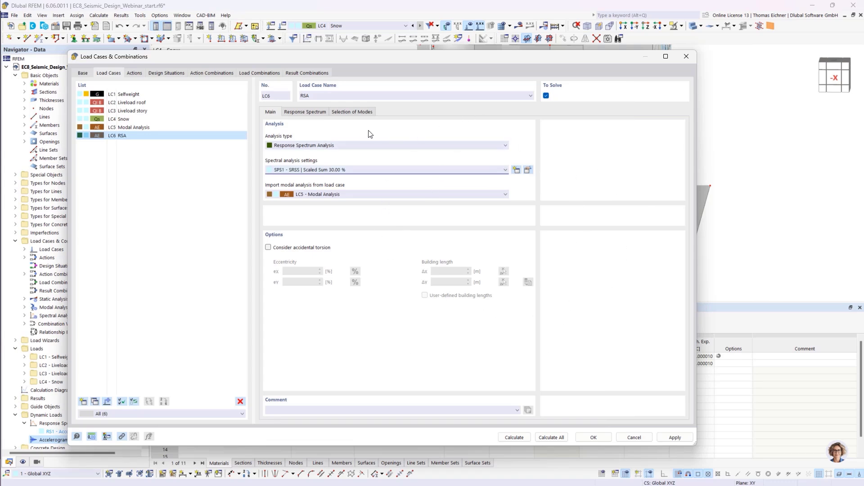
Step: Assign response spectrum RS1 to the X and Y directions of load case LC6
{"action": "left_click", "coordinate": [317, 114]}
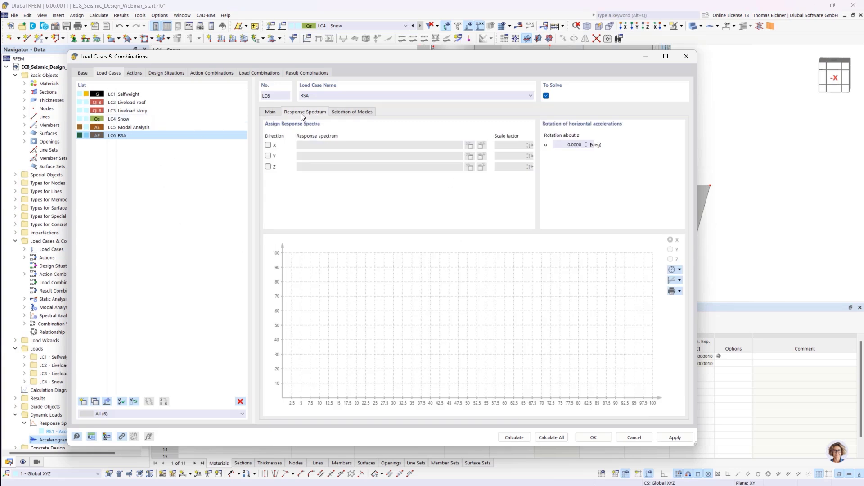
{"action": "left_click", "coordinate": [268, 145]}
{"action": "left_click", "coordinate": [268, 157]}
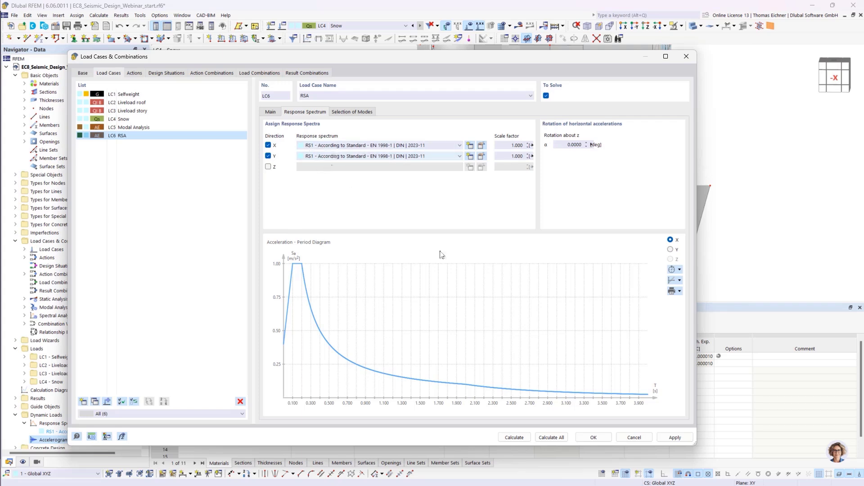
Step: Open response spectrum RS1 for editing and switch its definition type to User-Defined, then to User-defined with g-factor
{"action": "left_click", "coordinate": [482, 145]}
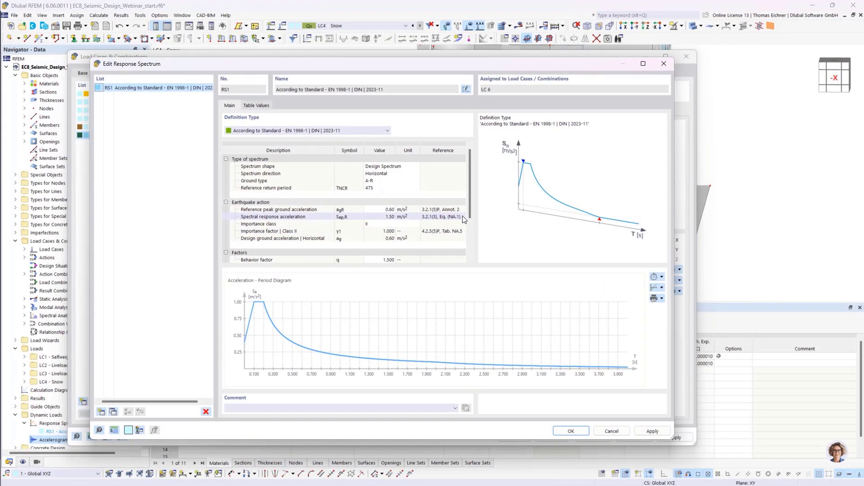
{"action": "left_click", "coordinate": [321, 130]}
{"action": "left_click", "coordinate": [317, 138]}
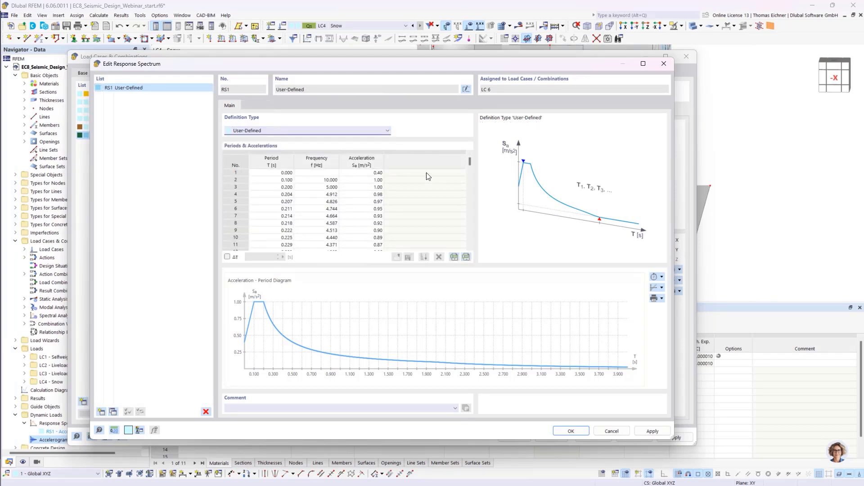
{"action": "left_click", "coordinate": [272, 131]}
{"action": "left_click", "coordinate": [329, 223]}
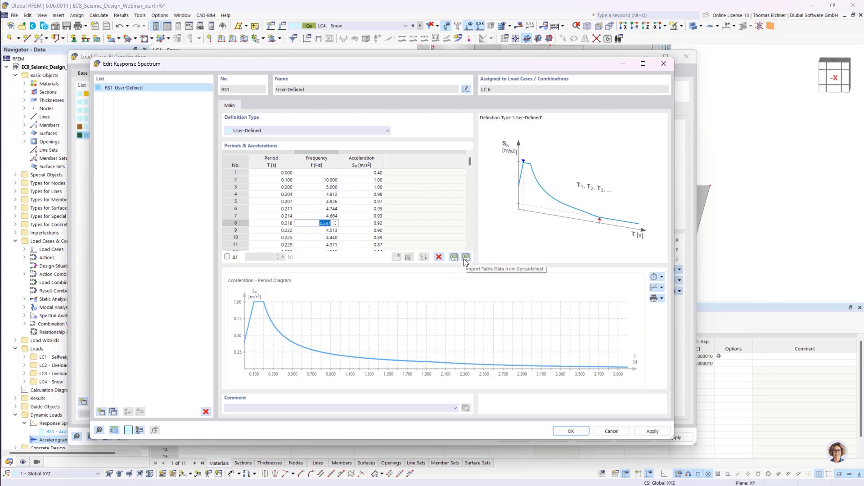
{"action": "left_click", "coordinate": [272, 131]}
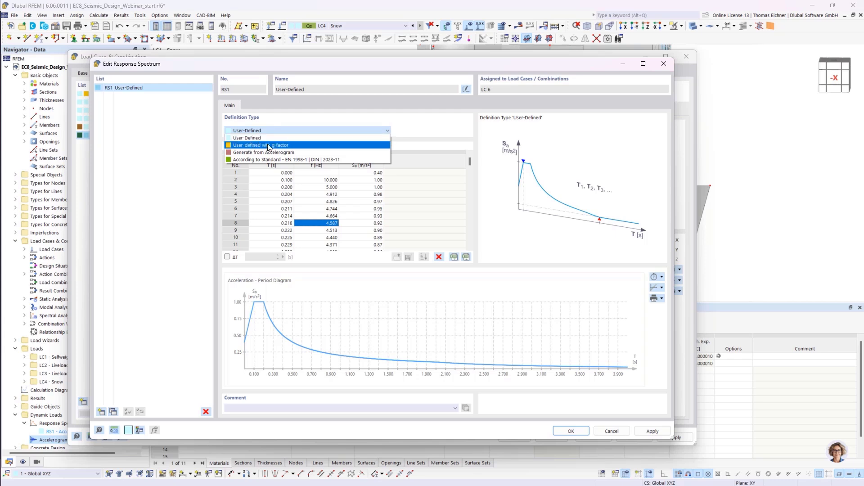
{"action": "left_click", "coordinate": [284, 145]}
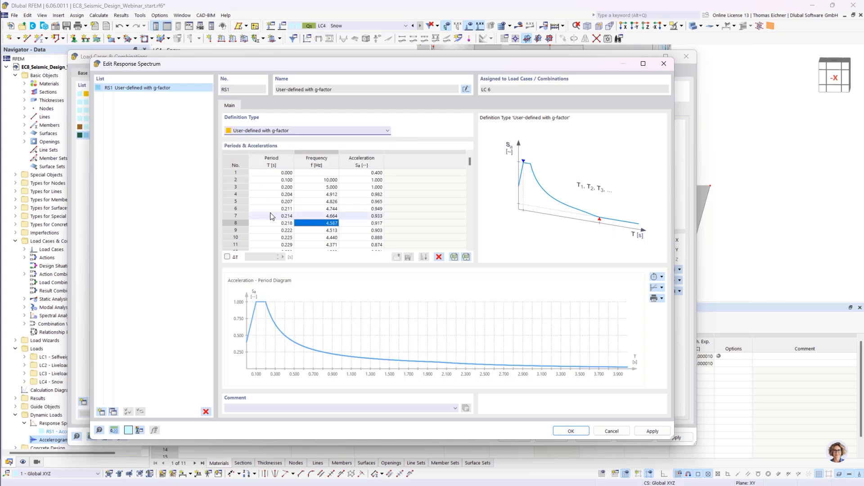
Step: Set the response spectrum's definition type to Generate from Accelerogram and select its damping value
{"action": "left_click", "coordinate": [362, 172]}
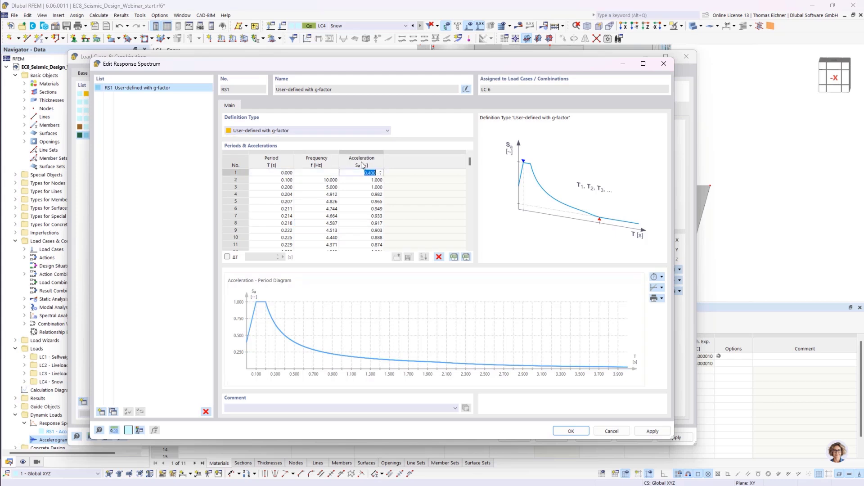
{"action": "left_click", "coordinate": [356, 131]}
{"action": "left_click", "coordinate": [283, 152]}
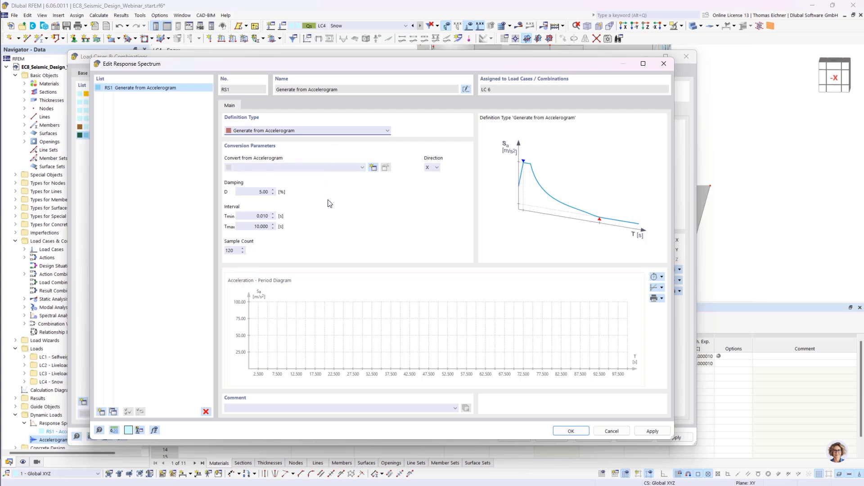
{"action": "double_click", "coordinate": [263, 192]}
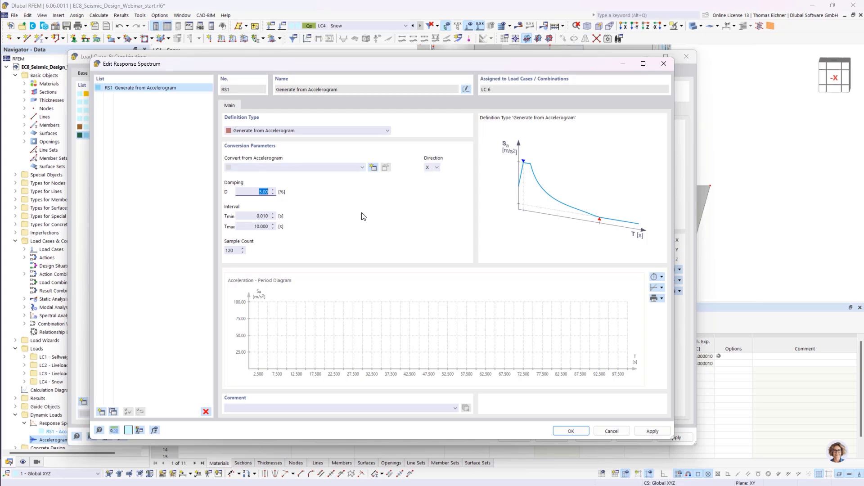
Step: Start a new accelerogram for the conversion with definition type From Library and open the accelerogram library
{"action": "left_click", "coordinate": [358, 168]}
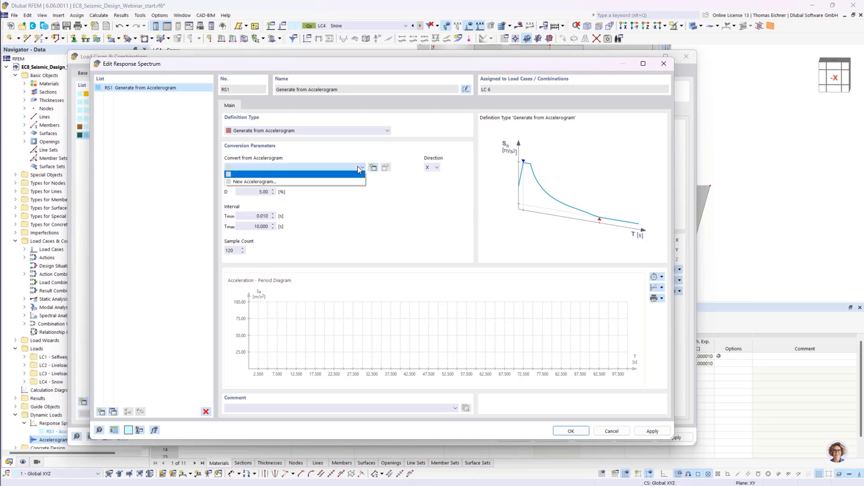
{"action": "left_click", "coordinate": [264, 180]}
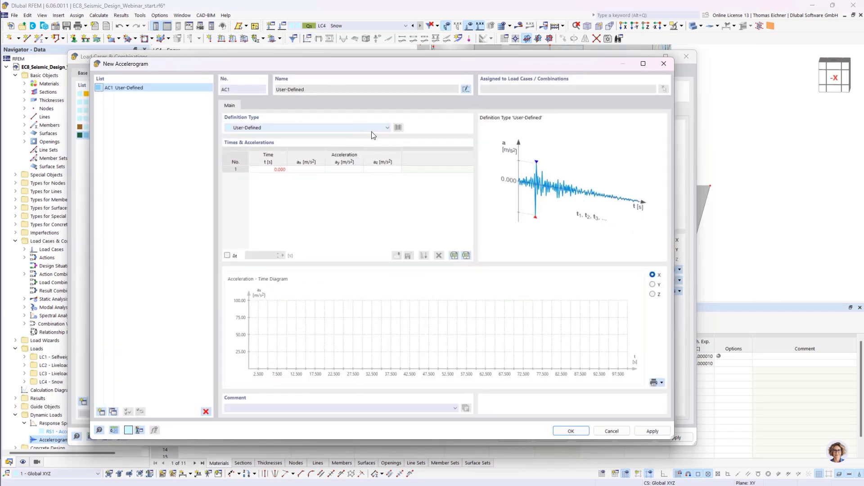
{"action": "left_click", "coordinate": [353, 128]}
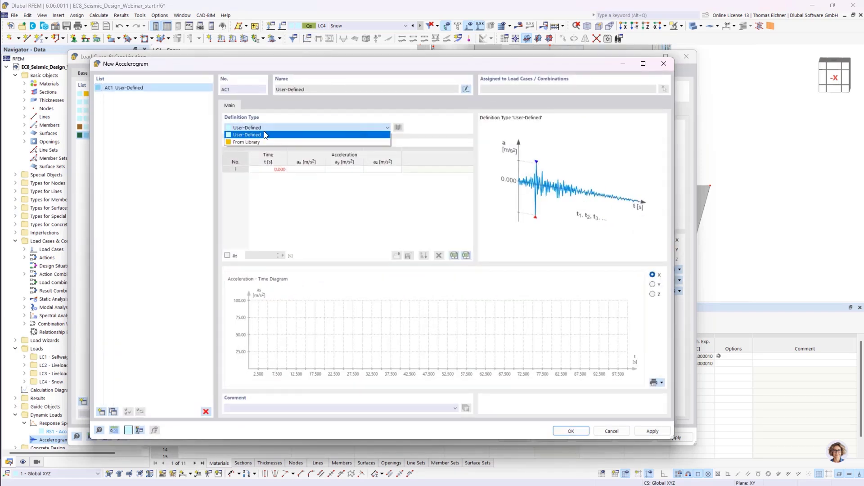
{"action": "left_click", "coordinate": [246, 139]}
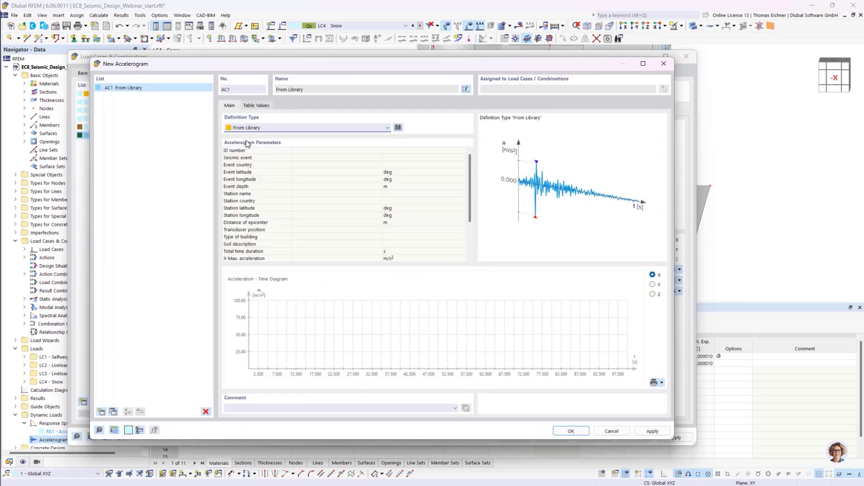
{"action": "left_click", "coordinate": [399, 129]}
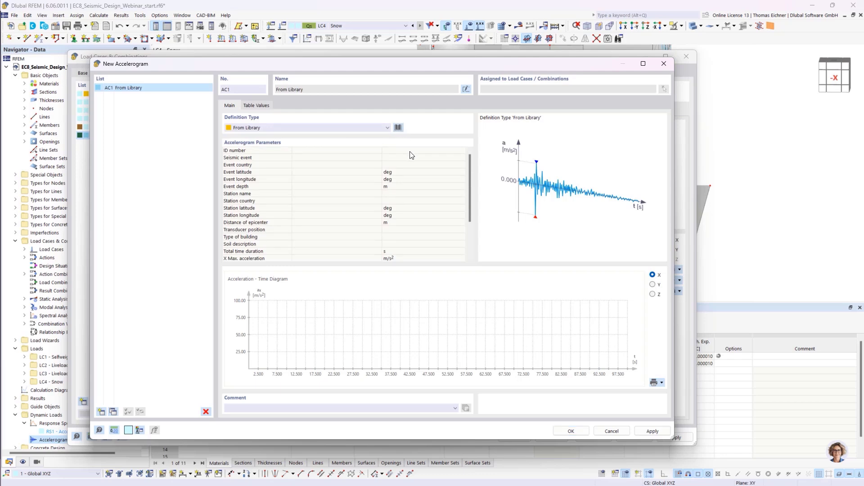
{"action": "left_click", "coordinate": [399, 129]}
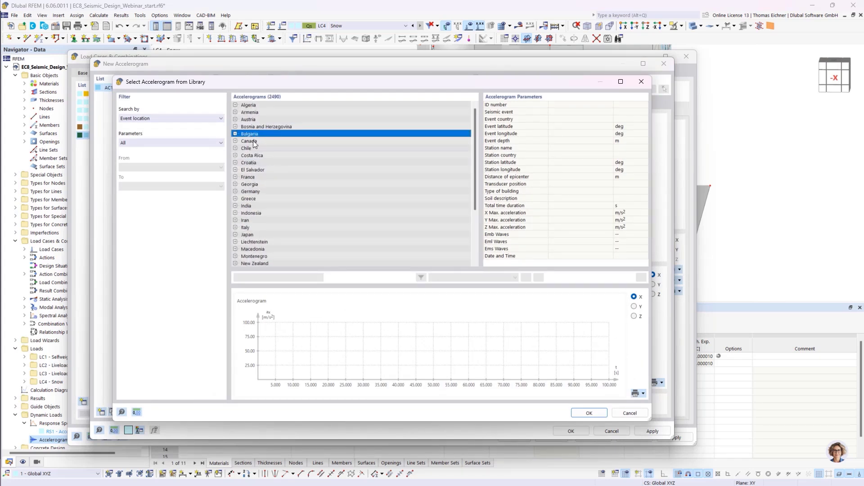
Step: Preview library accelerograms for Bosnia and Herzegovina and New Zealand, including Queenstown Police Station, and close the accelerogram dialogs without applying one
{"action": "left_click", "coordinate": [235, 126]}
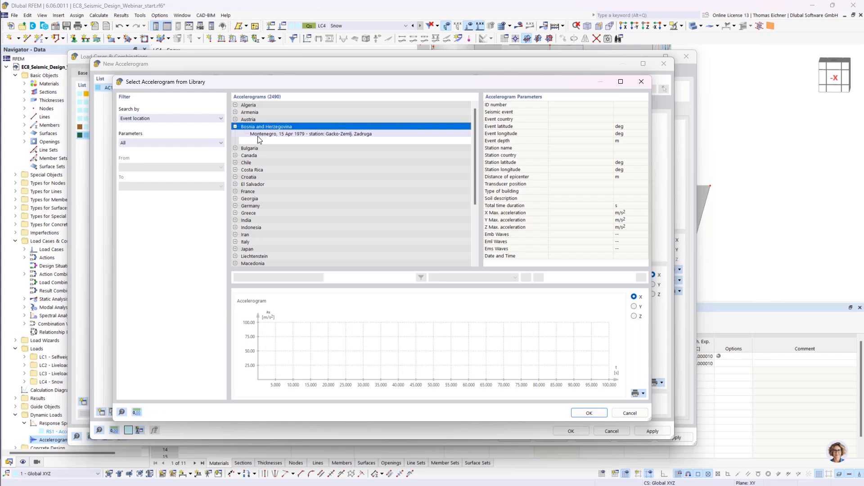
{"action": "left_click", "coordinate": [257, 134]}
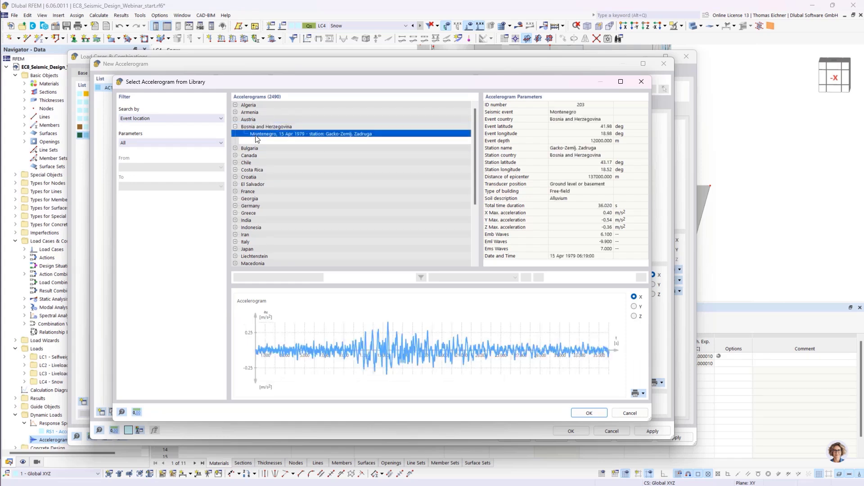
{"action": "scroll", "coordinate": [250, 174], "scroll_direction": "down", "scroll_amount": 4}
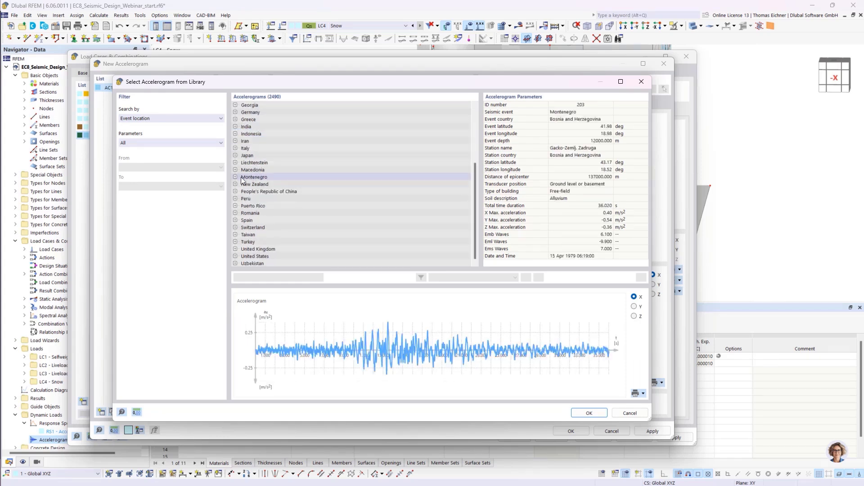
{"action": "left_click", "coordinate": [237, 184]}
{"action": "left_click", "coordinate": [281, 200]}
{"action": "left_click", "coordinate": [290, 213]}
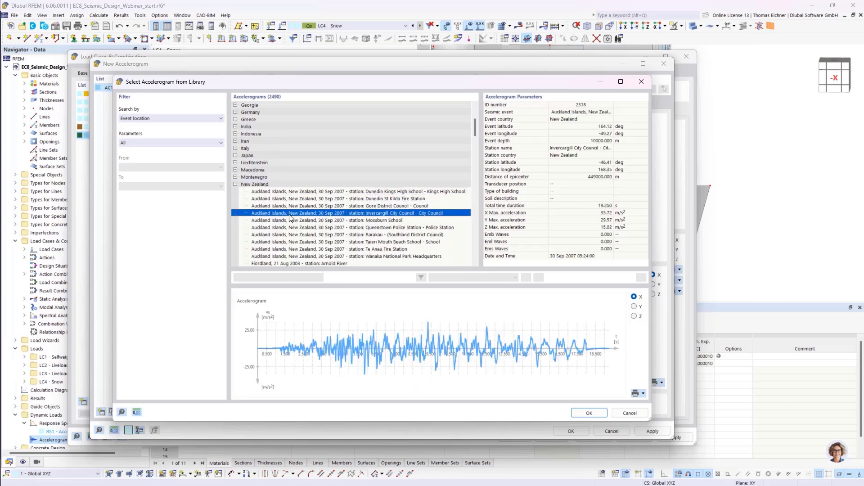
{"action": "left_click", "coordinate": [291, 228]}
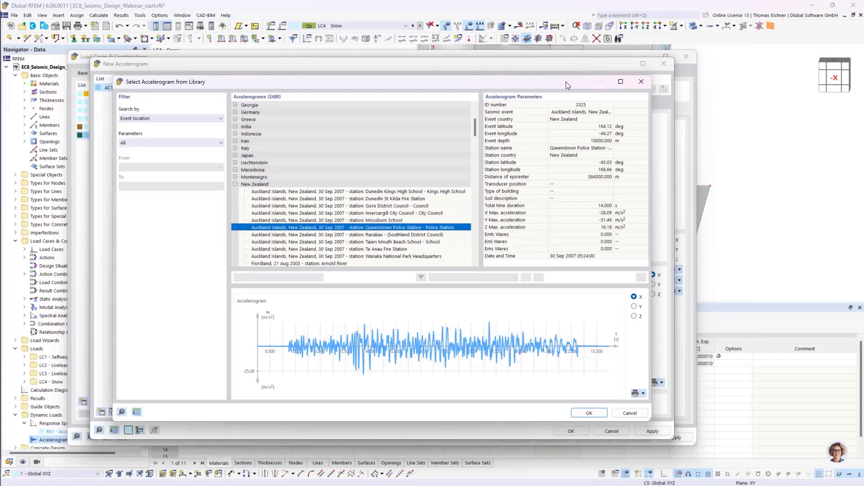
{"action": "left_click", "coordinate": [603, 79]}
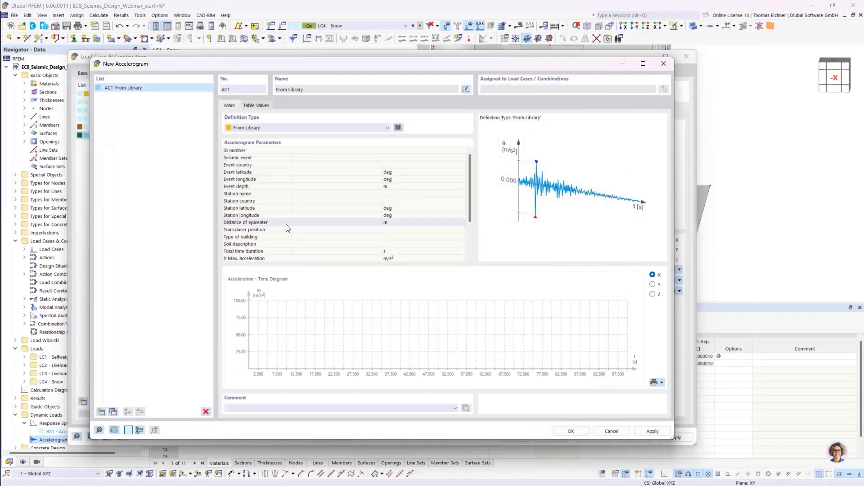
{"action": "left_click_drag", "start_coordinate": [204, 69], "coordinate": [196, 71]}
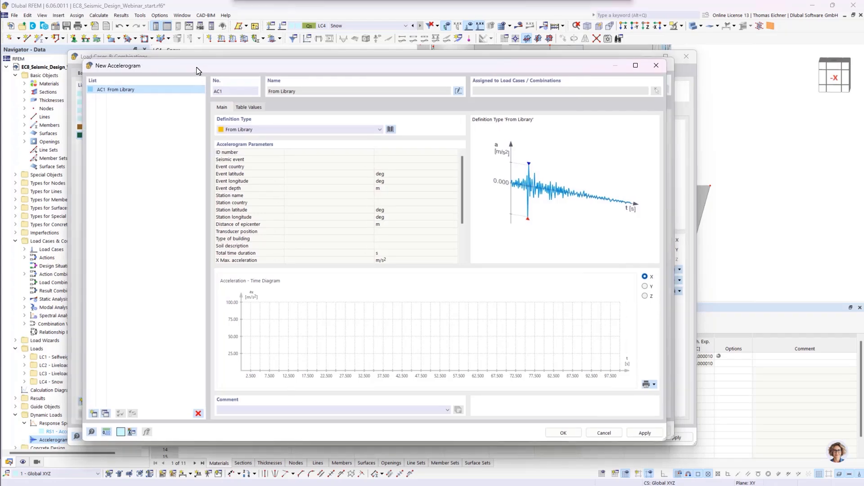
{"action": "left_click", "coordinate": [656, 65]}
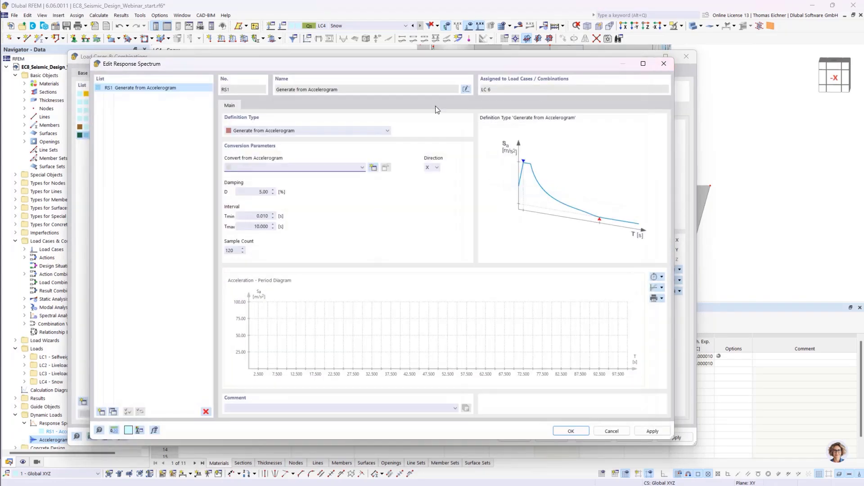
Step: Set the response spectrum's definition type to According to Standard - EN 1998-1 | DIN | 2023-11, keeping the Design Spectrum shape
{"action": "left_click", "coordinate": [317, 131]}
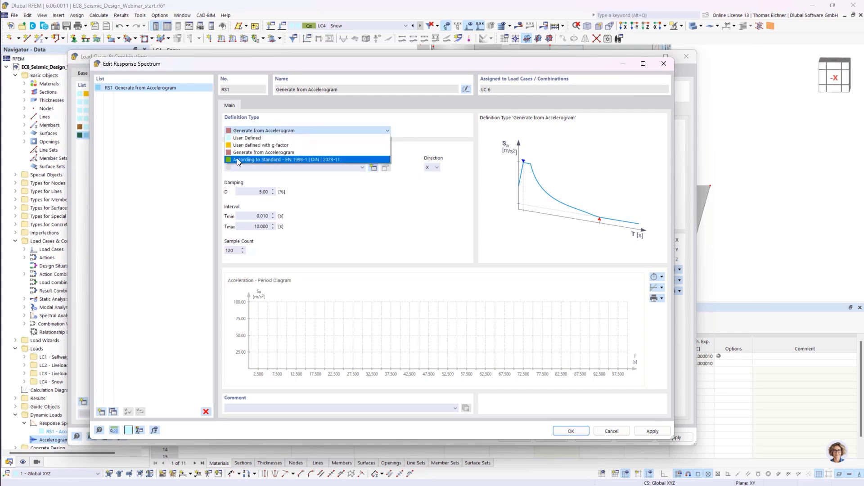
{"action": "left_click", "coordinate": [298, 160]}
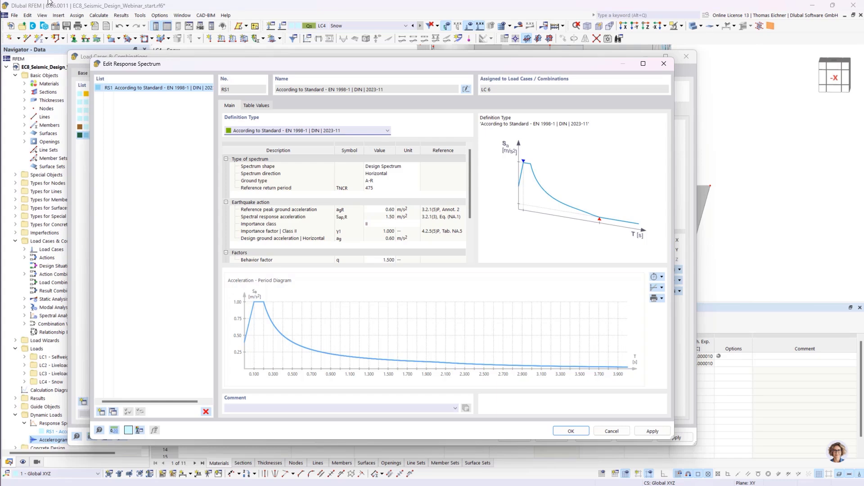
{"action": "left_click", "coordinate": [401, 166]}
{"action": "left_click", "coordinate": [404, 166]}
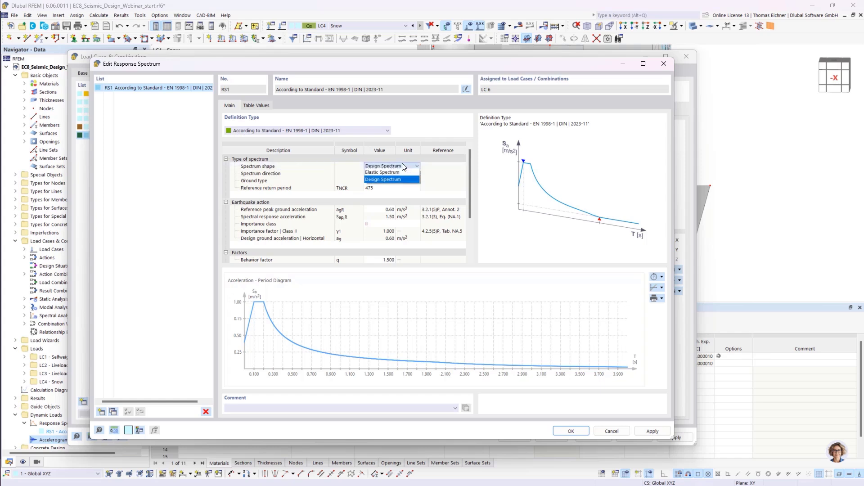
{"action": "left_click", "coordinate": [403, 166]}
Step: Examine the behavior factor and the ground type parameters of the standard response spectrum
{"action": "left_click_drag", "start_coordinate": [470, 175], "coordinate": [470, 189]}
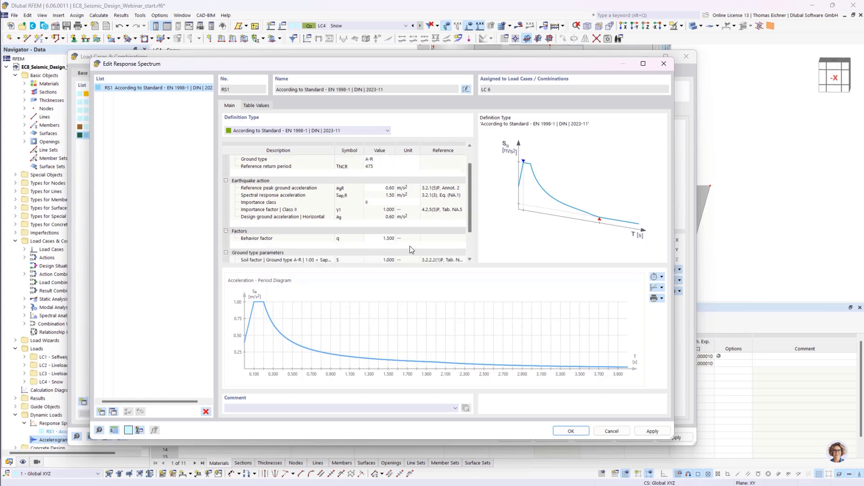
{"action": "left_click", "coordinate": [407, 239]}
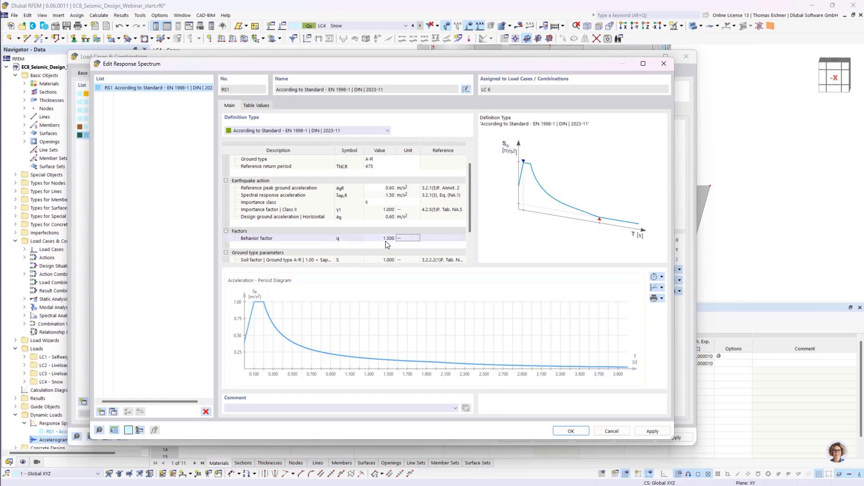
{"action": "left_click", "coordinate": [372, 238]}
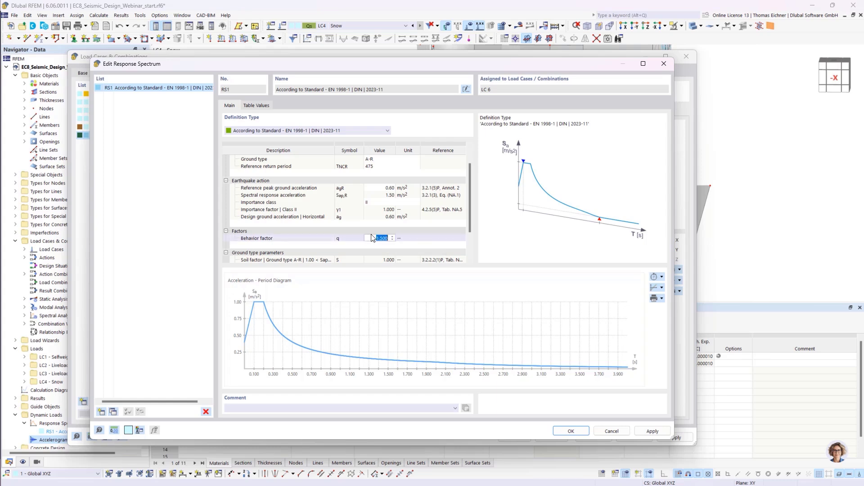
{"action": "left_click", "coordinate": [400, 239]}
{"action": "scroll", "coordinate": [394, 239], "scroll_direction": "up", "scroll_amount": 1}
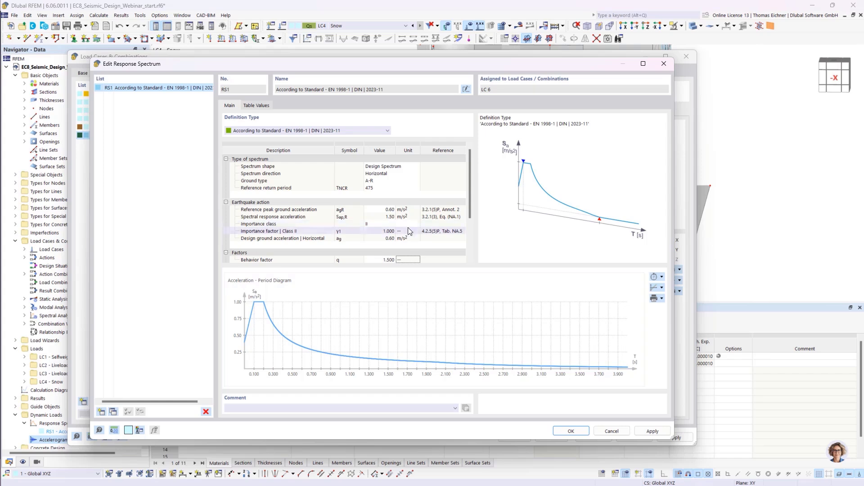
{"action": "scroll", "coordinate": [414, 217], "scroll_direction": "down", "scroll_amount": 3}
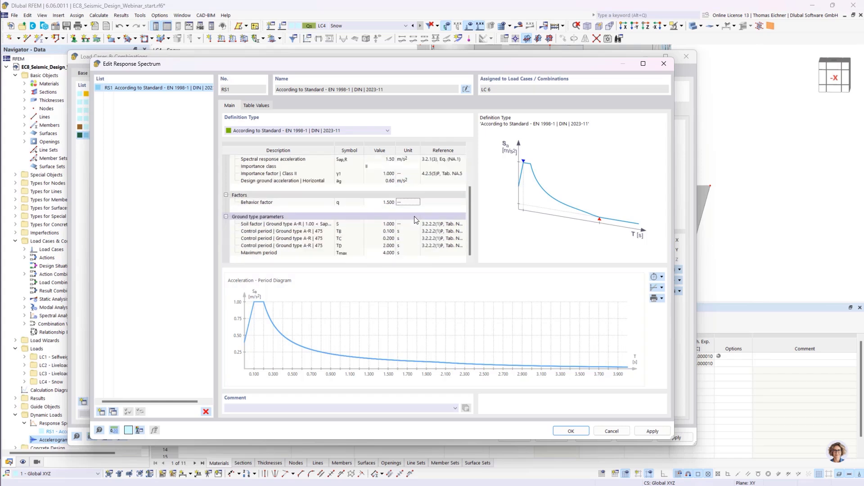
{"action": "scroll", "coordinate": [414, 218], "scroll_direction": "up", "scroll_amount": 3}
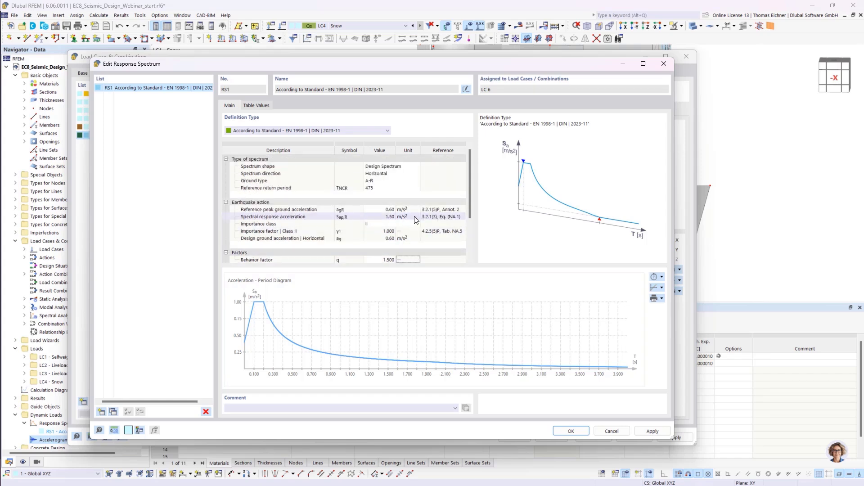
Step: Check the ground type, reference peak ground acceleration and available importance classes of the response spectrum
{"action": "left_click", "coordinate": [376, 181]}
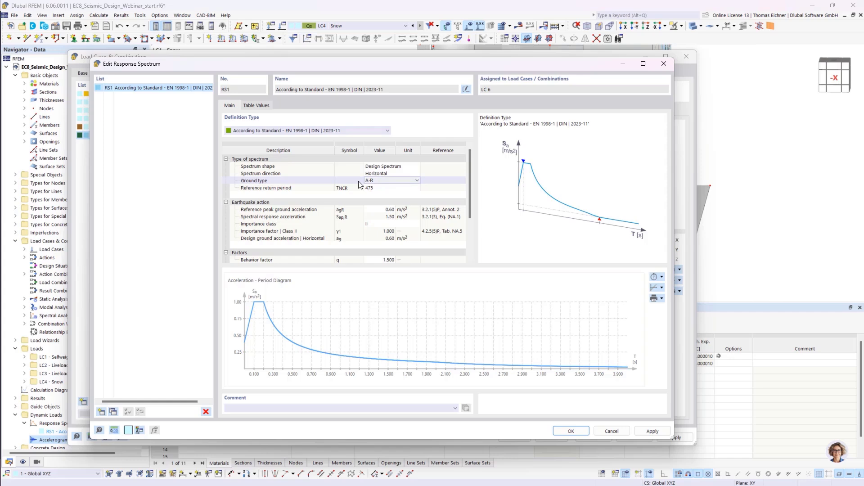
{"action": "left_click", "coordinate": [381, 223]}
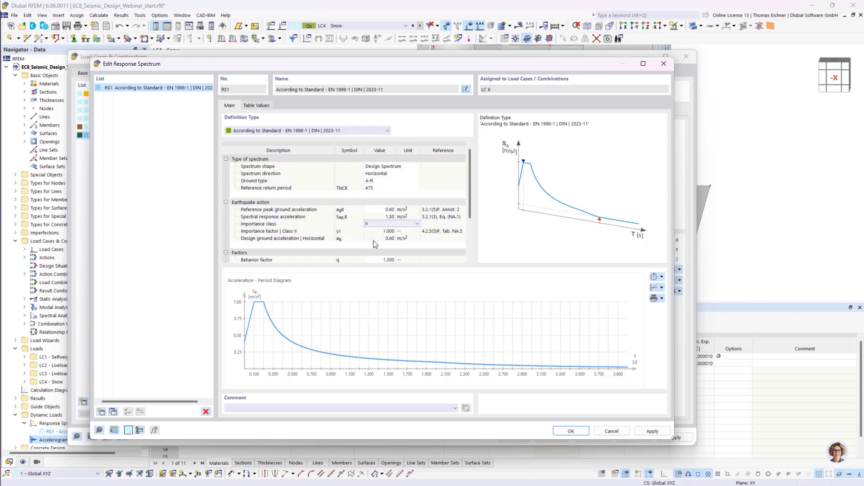
{"action": "left_click", "coordinate": [381, 209]}
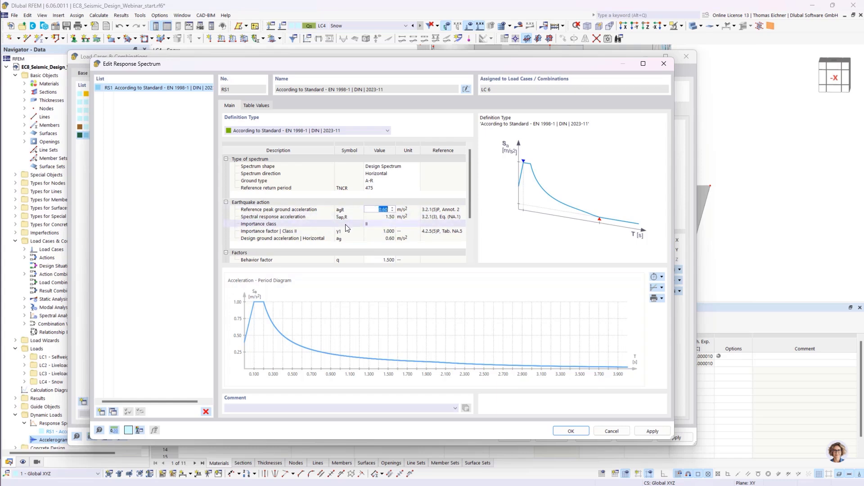
{"action": "left_click", "coordinate": [368, 225]}
{"action": "left_click", "coordinate": [406, 224]}
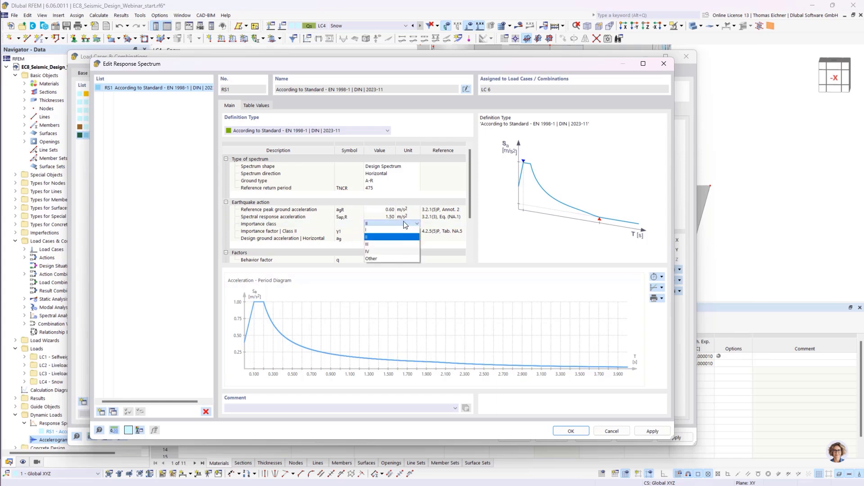
{"action": "left_click", "coordinate": [374, 223]}
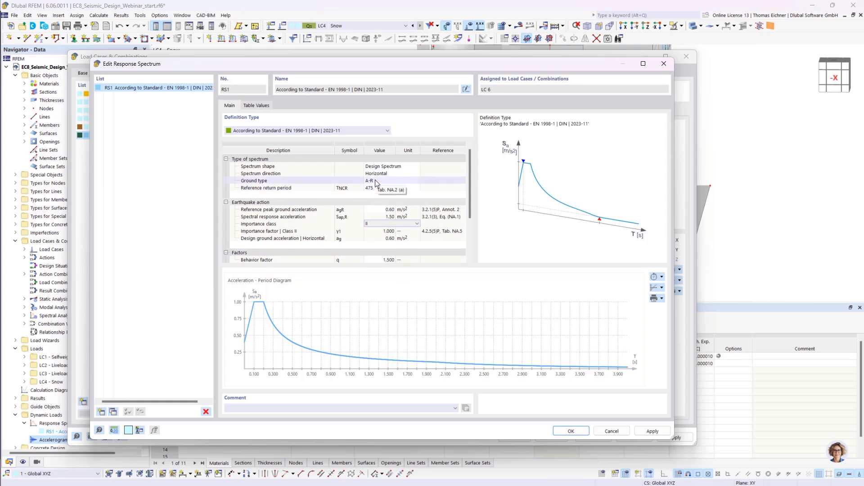
{"action": "left_click", "coordinate": [384, 209]}
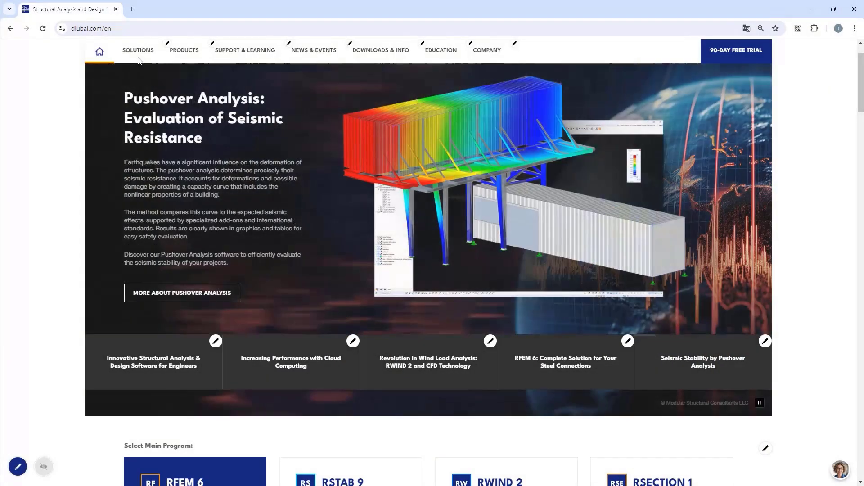
Step: Open the Snow Load, Wind Speed, and Seismic Load Maps online service on the Dlubal website
{"action": "left_click", "coordinate": [141, 53]}
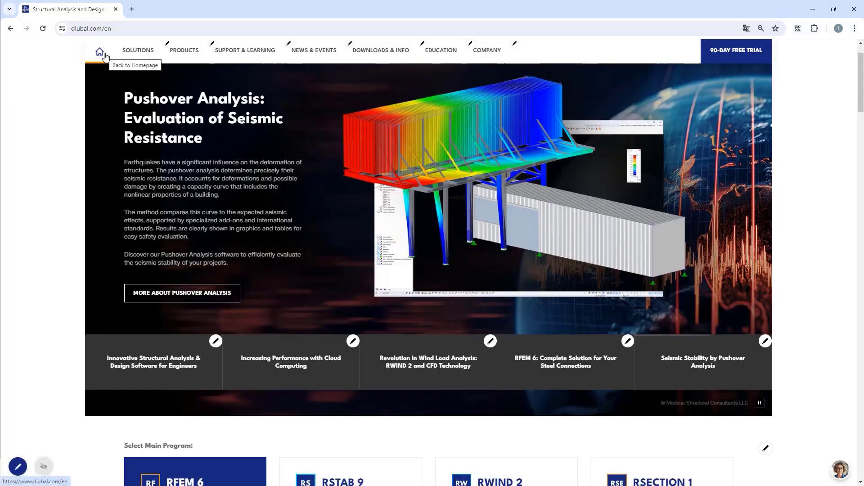
{"action": "mouse_move", "coordinate": [130, 57]}
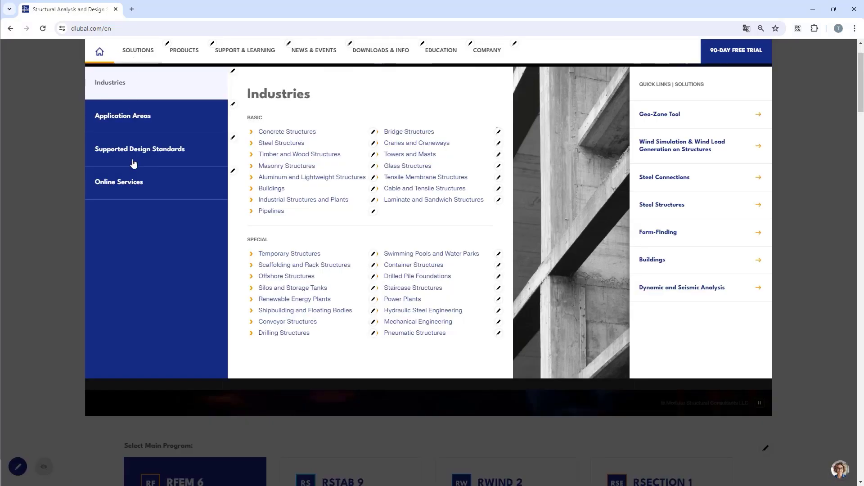
{"action": "mouse_move", "coordinate": [132, 185]}
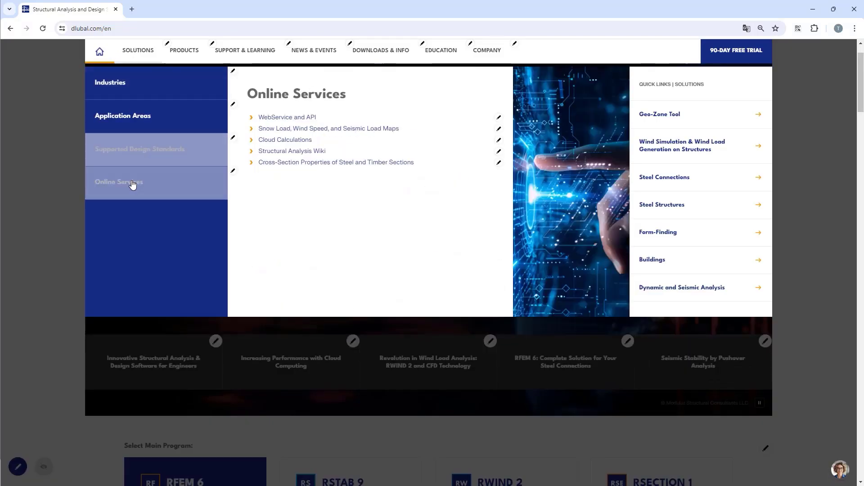
{"action": "left_click", "coordinate": [292, 128]}
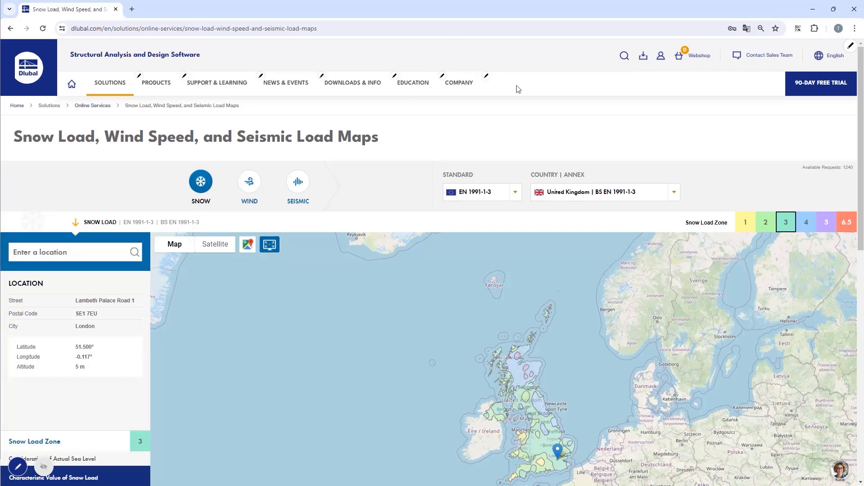
Step: Set the load map's country and annex to Germany | DIN EN 1991-1-3
{"action": "scroll", "coordinate": [524, 126], "scroll_direction": "down", "scroll_amount": 1}
{"action": "left_click", "coordinate": [576, 148]}
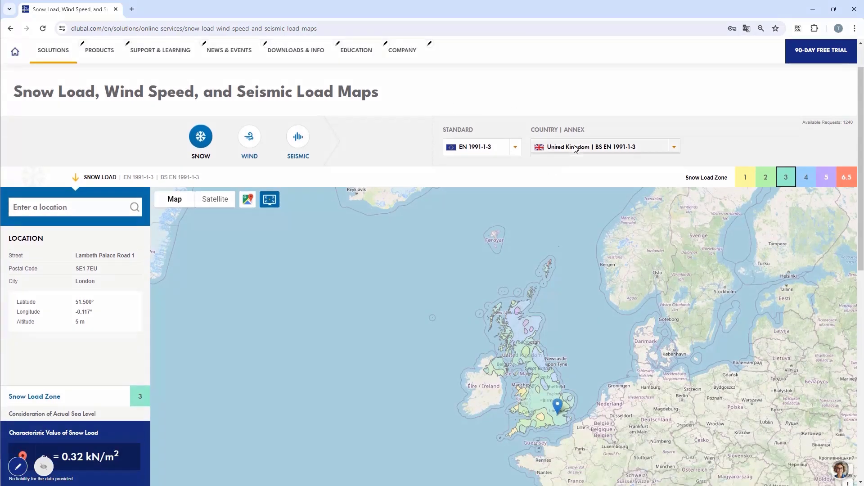
{"action": "scroll", "coordinate": [578, 210], "scroll_direction": "up", "scroll_amount": 3}
{"action": "scroll", "coordinate": [577, 210], "scroll_direction": "up", "scroll_amount": 2}
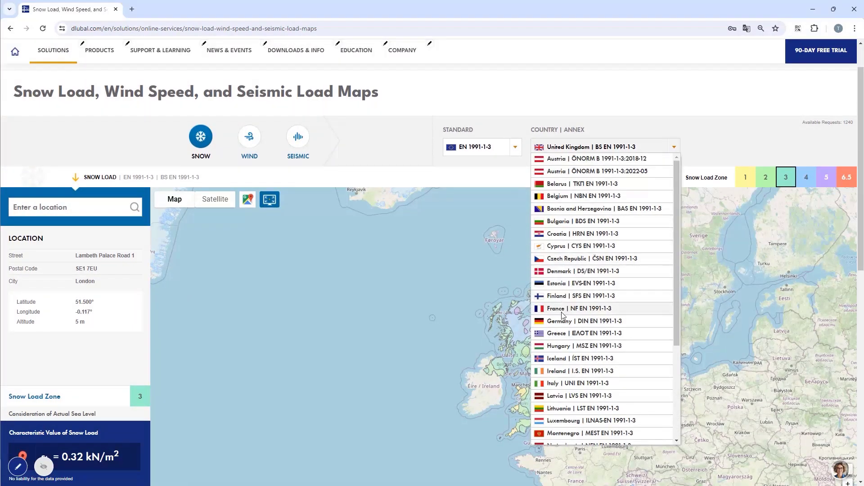
{"action": "left_click", "coordinate": [607, 322]}
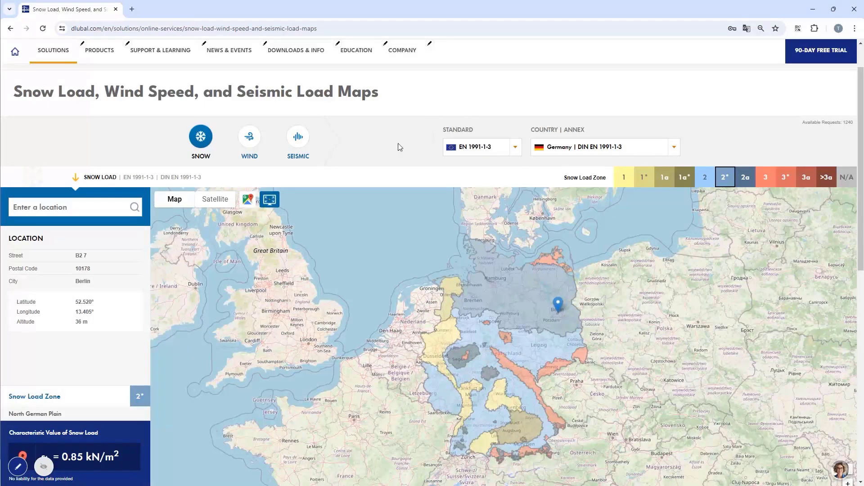
Step: Switch to the seismic load map and review the available return periods, keeping 475 years
{"action": "left_click", "coordinate": [298, 137]}
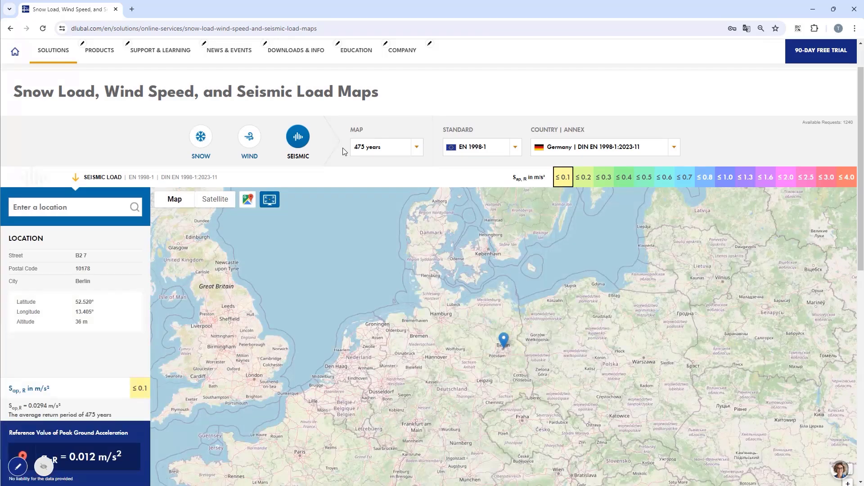
{"action": "left_click", "coordinate": [378, 152]}
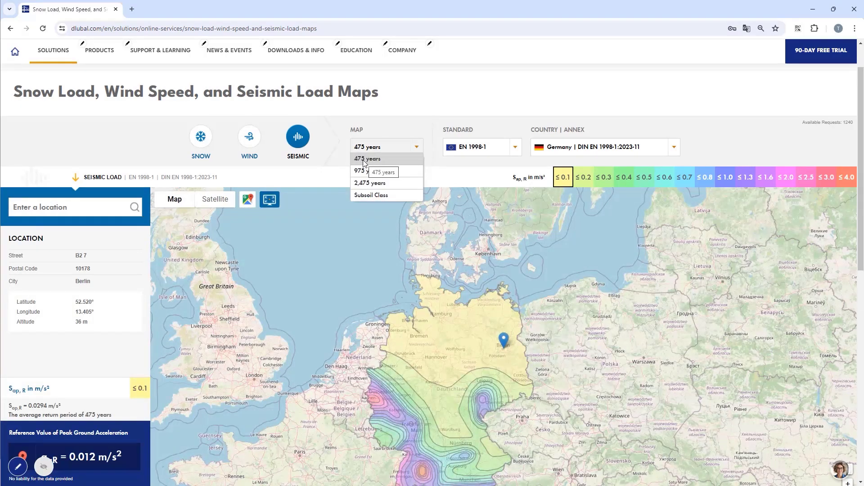
{"action": "left_click", "coordinate": [391, 130]}
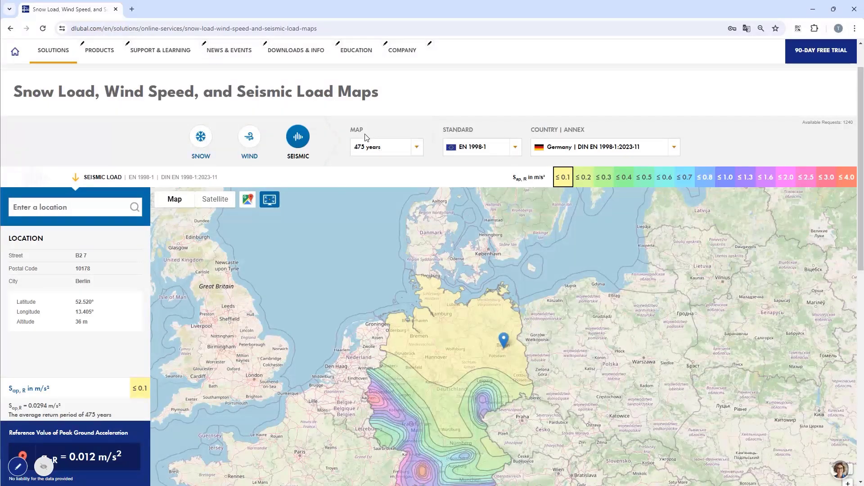
Step: Query the seismic values at Gaimersheim, just northwest of Ingolstadt, on the German seismic map
{"action": "scroll", "coordinate": [368, 140], "scroll_direction": "down", "scroll_amount": 1}
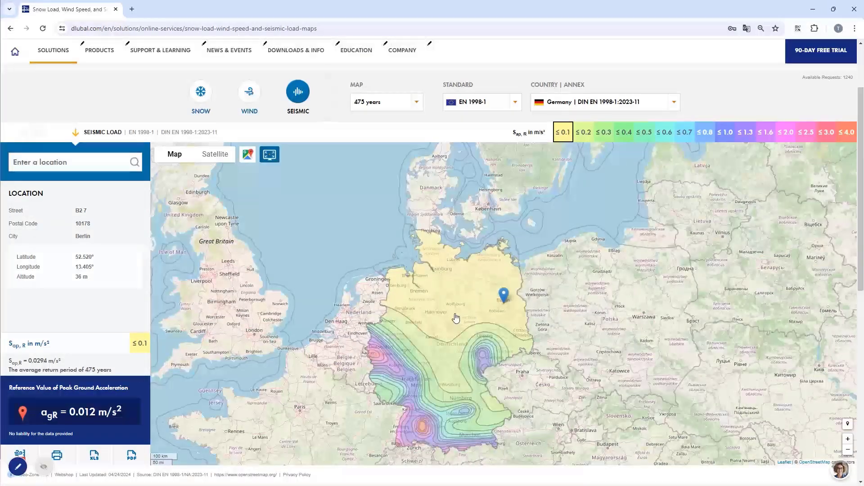
{"action": "left_click_drag", "start_coordinate": [456, 316], "coordinate": [457, 267]}
{"action": "scroll", "coordinate": [469, 325], "scroll_direction": "up", "scroll_amount": 2}
{"action": "left_click_drag", "start_coordinate": [464, 362], "coordinate": [475, 186]}
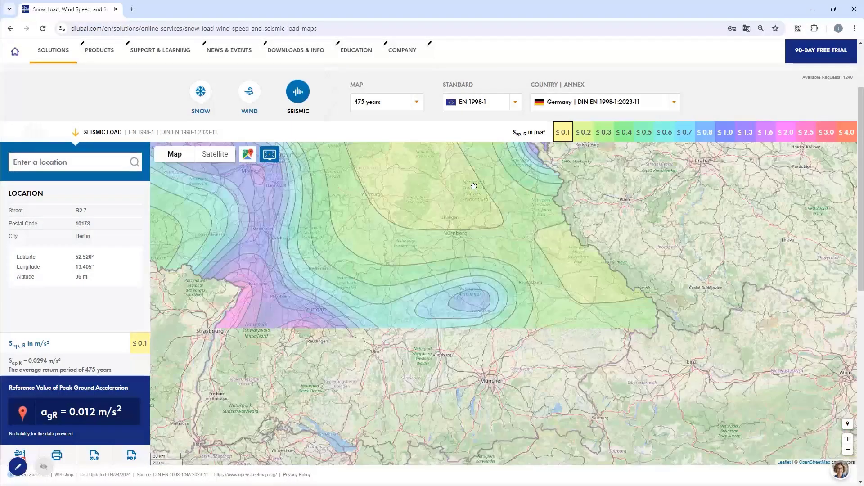
{"action": "scroll", "coordinate": [479, 309], "scroll_direction": "up", "scroll_amount": 1}
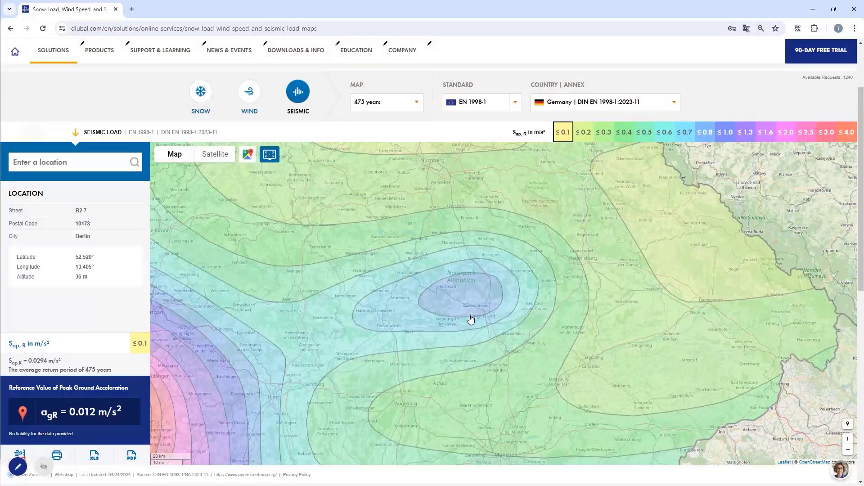
{"action": "scroll", "coordinate": [471, 318], "scroll_direction": "up", "scroll_amount": 4}
{"action": "scroll", "coordinate": [473, 314], "scroll_direction": "down", "scroll_amount": 2}
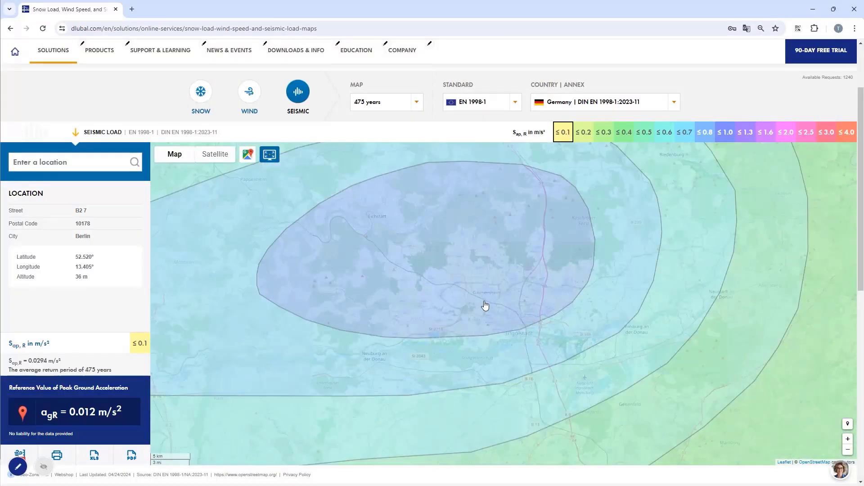
{"action": "left_click", "coordinate": [484, 302]}
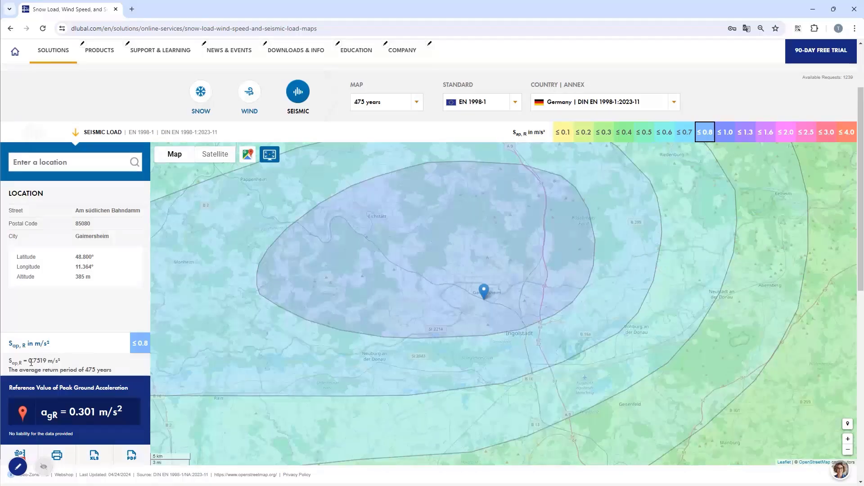
Step: Query the seismic values at Albstadt, in the highest-acceleration zone of southwestern Germany
{"action": "scroll", "coordinate": [421, 273], "scroll_direction": "down", "scroll_amount": 5}
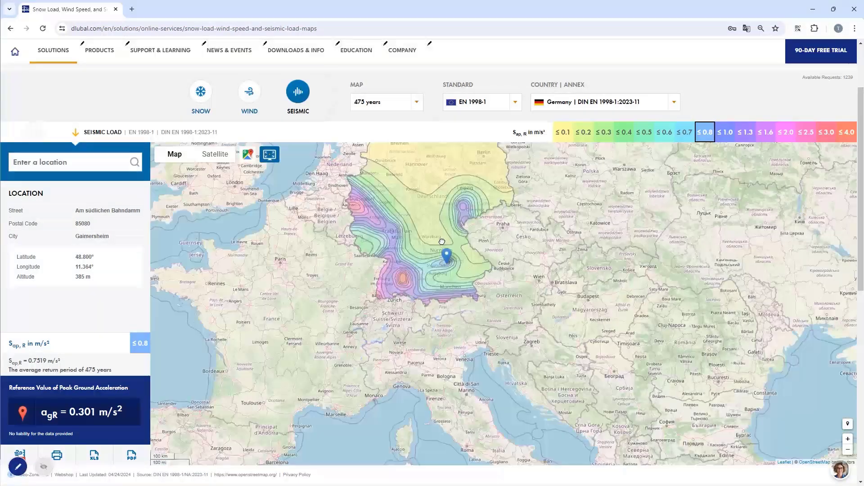
{"action": "mouse_move", "coordinate": [442, 242]}
{"action": "left_mouse_down"}
{"action": "mouse_move", "coordinate": [488, 225]}
{"action": "mouse_move", "coordinate": [443, 251]}
{"action": "left_mouse_up"}
{"action": "scroll", "coordinate": [452, 262], "scroll_direction": "up", "scroll_amount": 3}
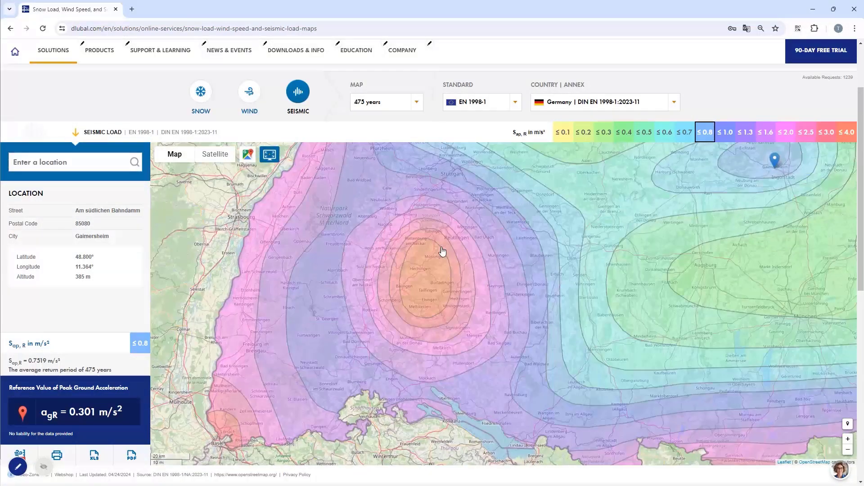
{"action": "left_click", "coordinate": [422, 280]}
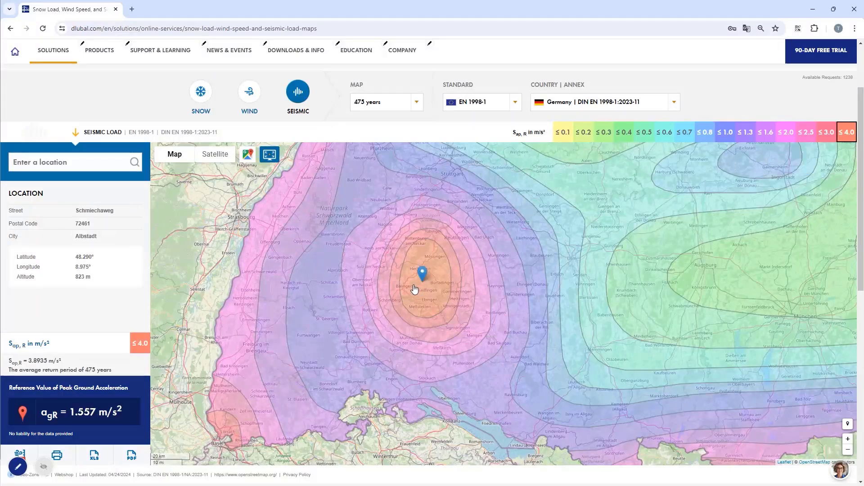
{"action": "left_click", "coordinate": [425, 279]}
Step: Compare the seismic values of the high-hazard zones near Germany's western border, in its southwestern corner and around Albstadt
{"action": "scroll", "coordinate": [427, 286], "scroll_direction": "down", "scroll_amount": 5}
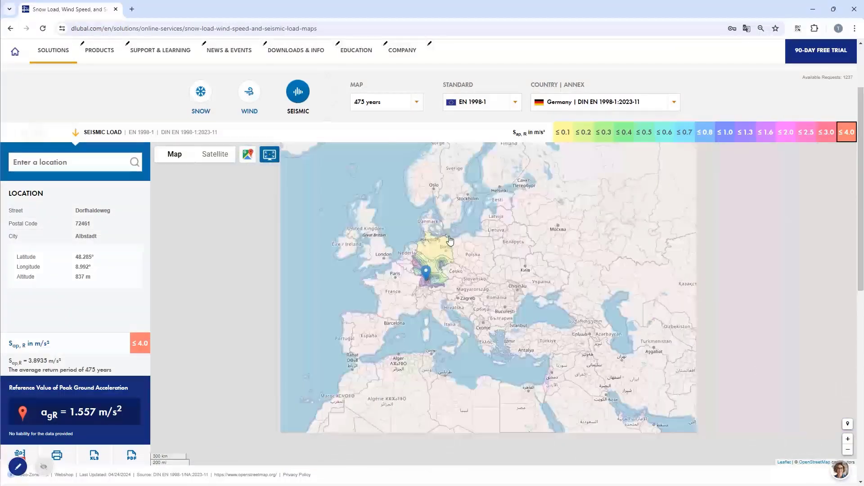
{"action": "scroll", "coordinate": [437, 264], "scroll_direction": "up", "scroll_amount": 4}
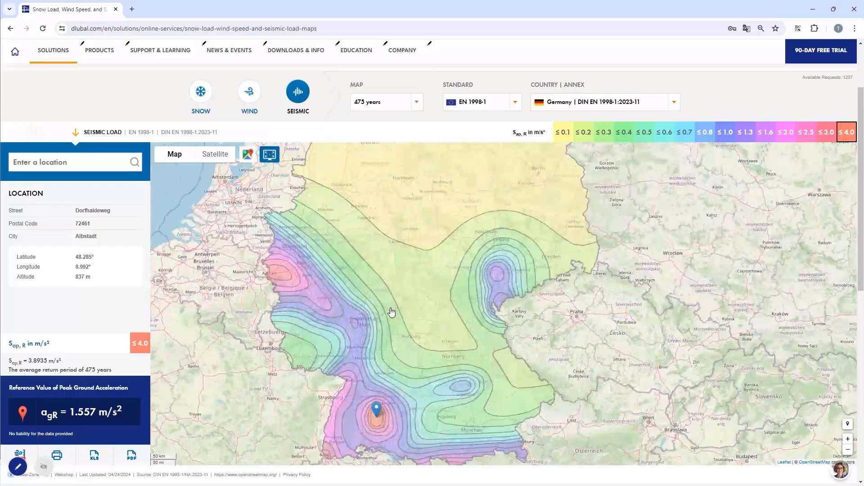
{"action": "left_click_drag", "start_coordinate": [390, 311], "coordinate": [396, 291]}
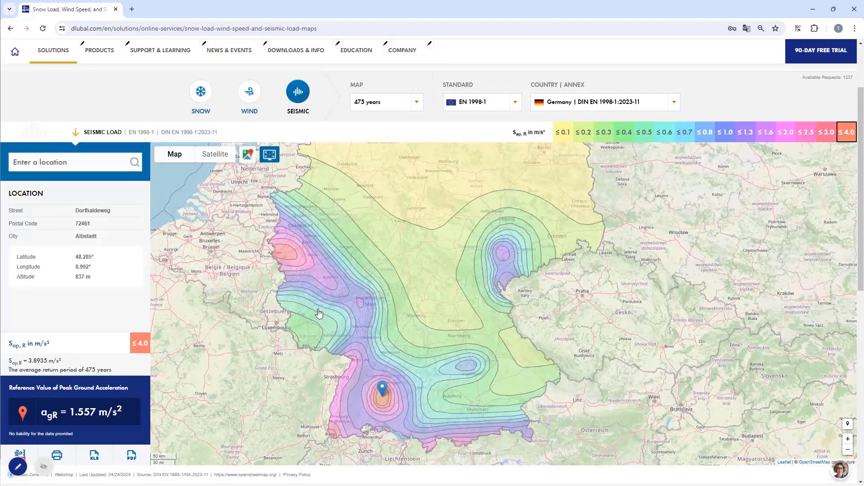
{"action": "left_click_drag", "start_coordinate": [382, 409], "coordinate": [377, 357]}
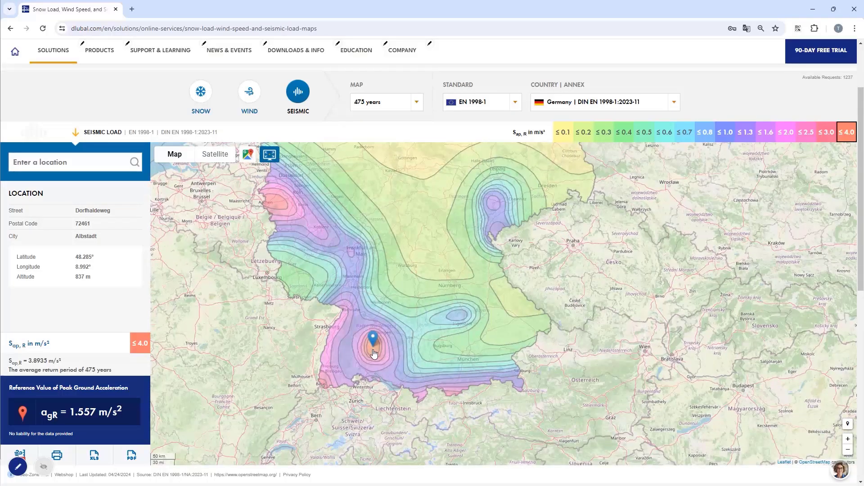
{"action": "left_click", "coordinate": [278, 205]}
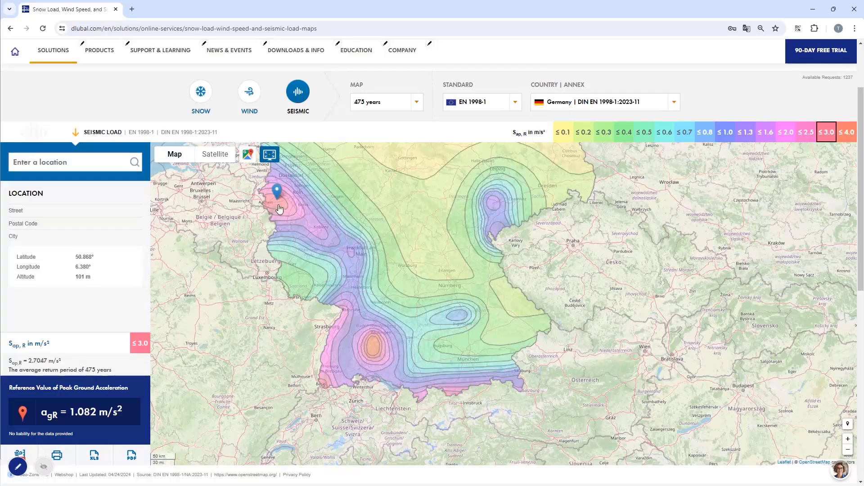
{"action": "left_click", "coordinate": [374, 345]}
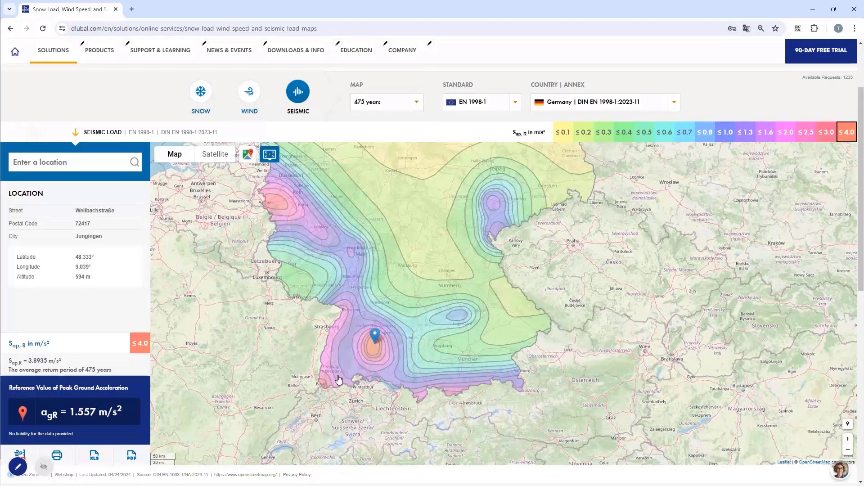
{"action": "left_click", "coordinate": [322, 380]}
{"action": "left_click", "coordinate": [372, 347]}
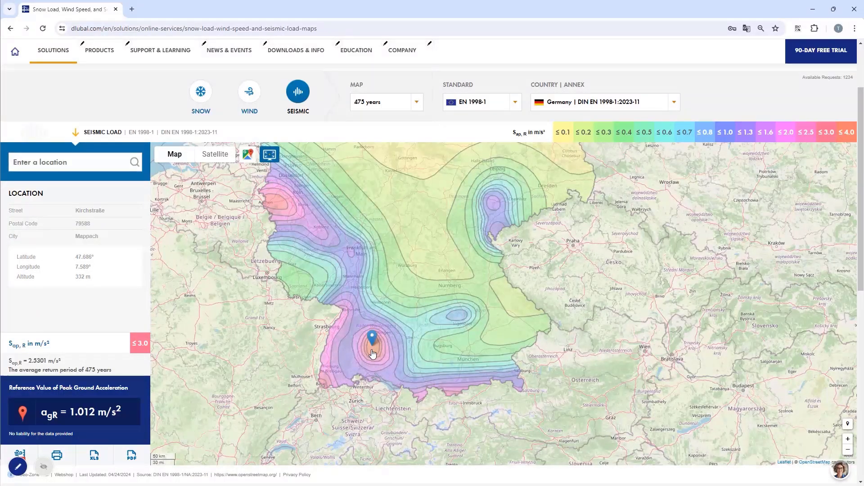
Step: Place the location marker on the wooded hill just northeast of Ebingen in Albstadt to query its seismic values
{"action": "scroll", "coordinate": [372, 349], "scroll_direction": "up", "scroll_amount": 5}
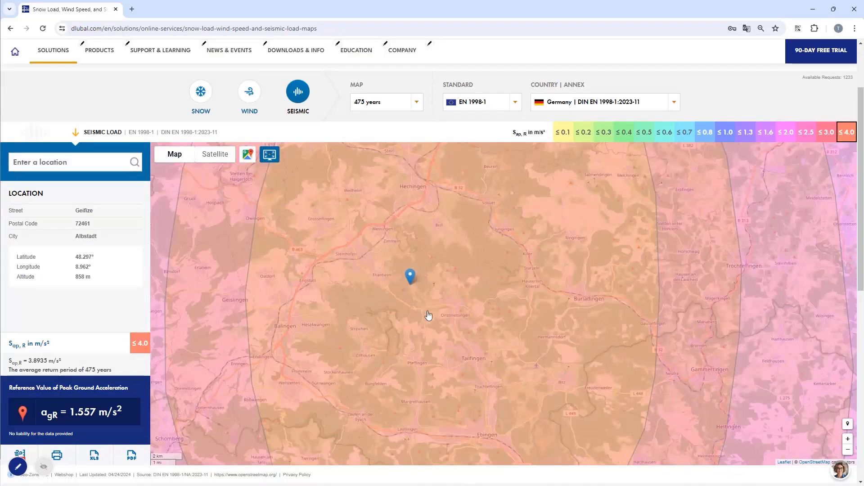
{"action": "left_click_drag", "start_coordinate": [464, 358], "coordinate": [422, 317]}
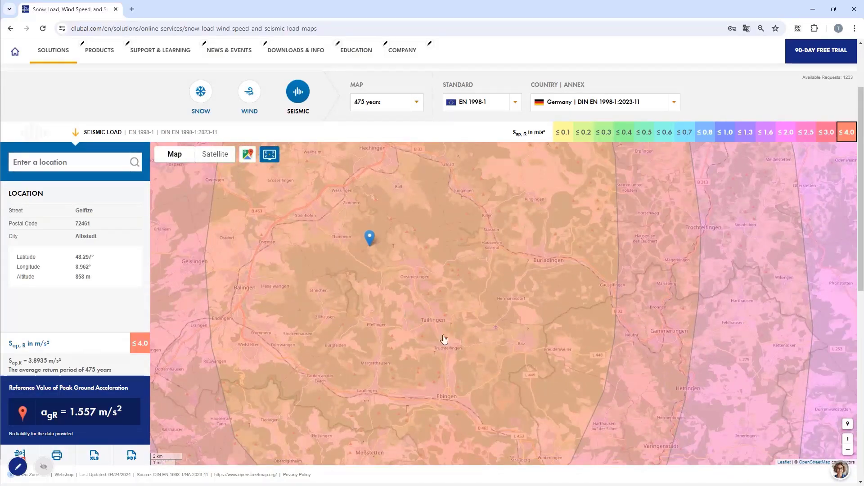
{"action": "scroll", "coordinate": [445, 335], "scroll_direction": "up", "scroll_amount": 1}
{"action": "left_click_drag", "start_coordinate": [428, 320], "coordinate": [410, 214]}
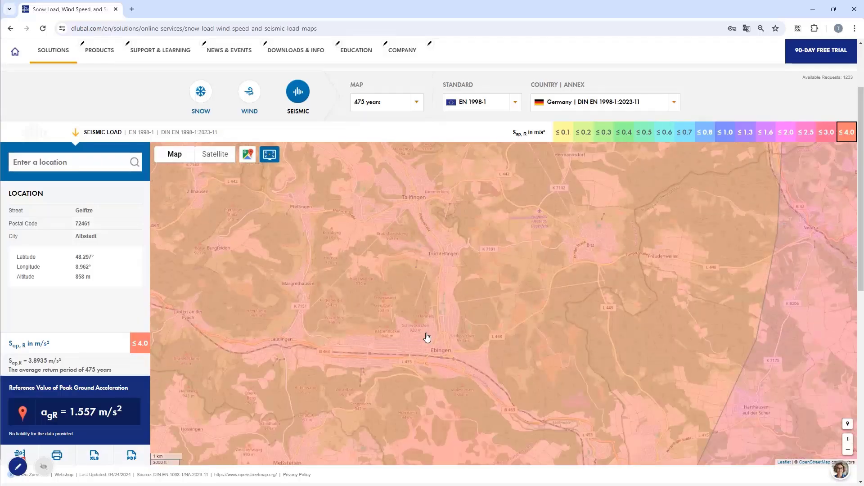
{"action": "scroll", "coordinate": [429, 341], "scroll_direction": "up", "scroll_amount": 2}
{"action": "left_click_drag", "start_coordinate": [434, 367], "coordinate": [227, 253]}
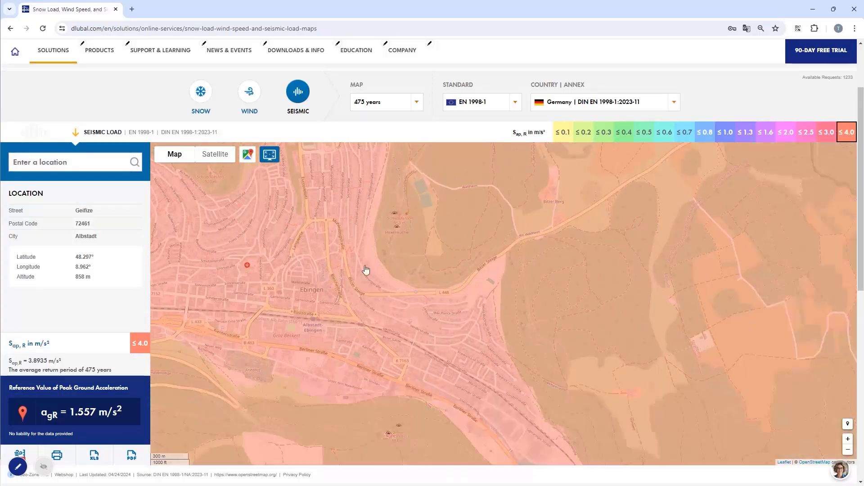
{"action": "scroll", "coordinate": [445, 282], "scroll_direction": "up", "scroll_amount": 3}
{"action": "scroll", "coordinate": [444, 299], "scroll_direction": "down", "scroll_amount": 2}
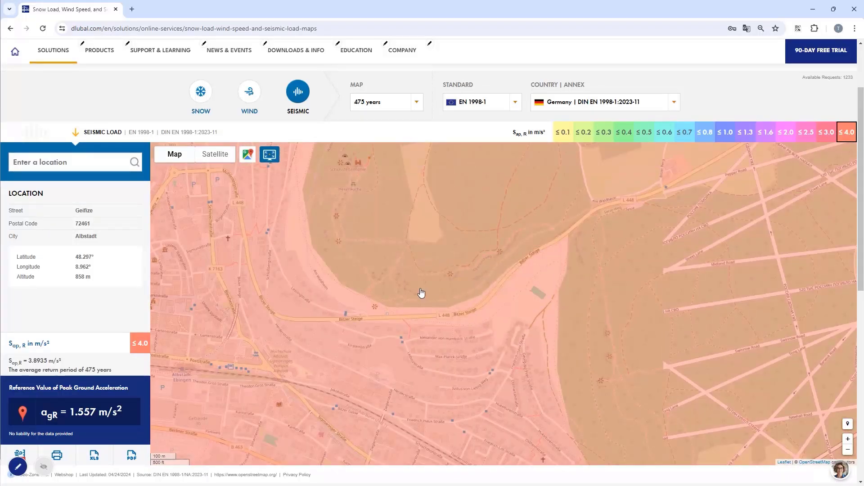
{"action": "scroll", "coordinate": [420, 293], "scroll_direction": "up", "scroll_amount": 2}
{"action": "left_click_drag", "start_coordinate": [279, 258], "coordinate": [357, 300]}
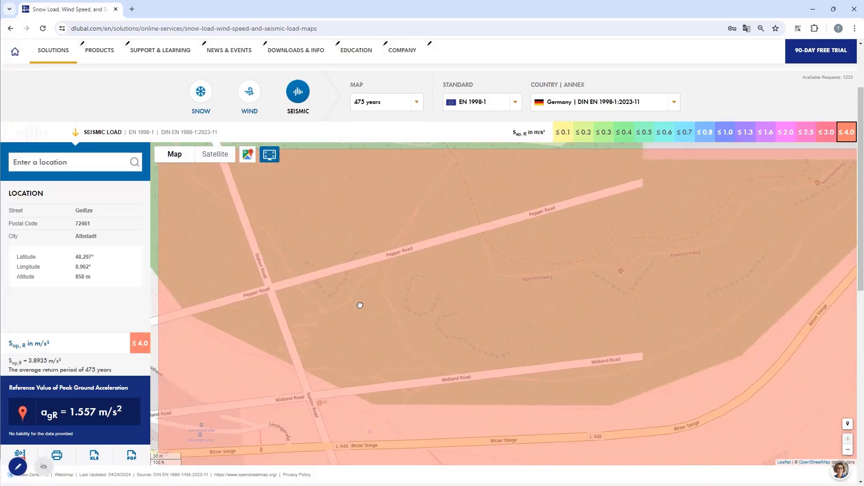
{"action": "left_click_drag", "start_coordinate": [323, 258], "coordinate": [359, 316]}
{"action": "left_click_drag", "start_coordinate": [330, 277], "coordinate": [392, 276]}
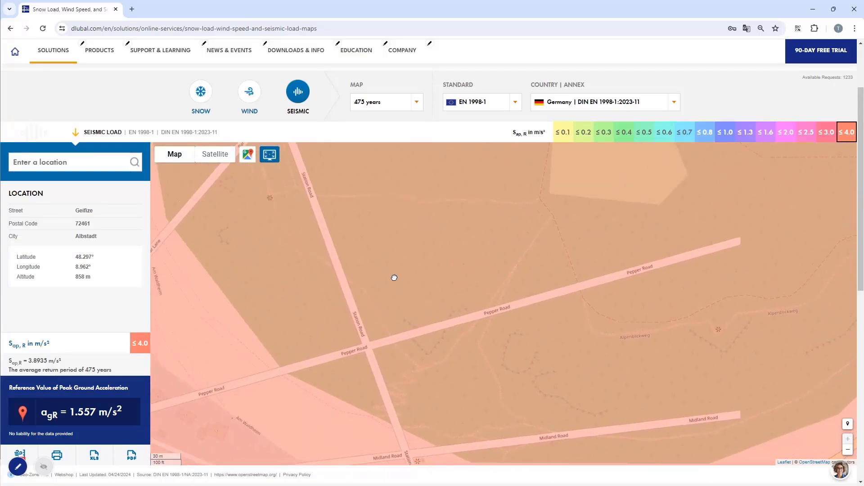
{"action": "left_click", "coordinate": [381, 319]}
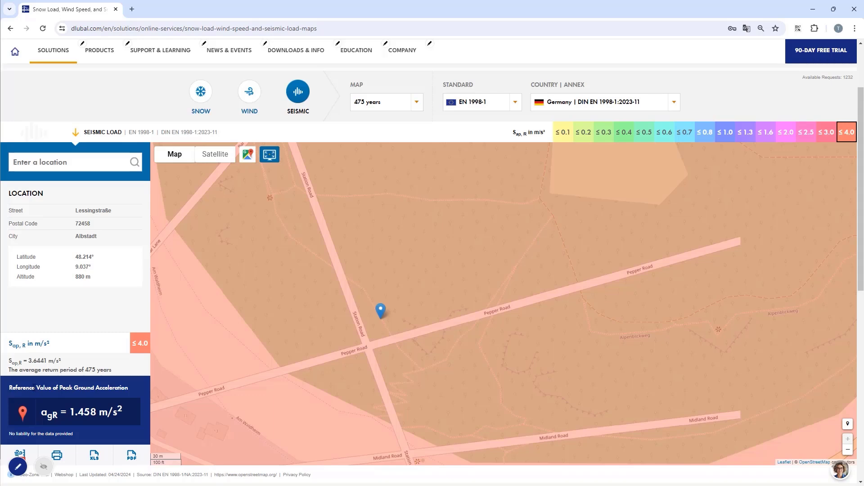
{"action": "scroll", "coordinate": [257, 277], "scroll_direction": "down", "scroll_amount": 4}
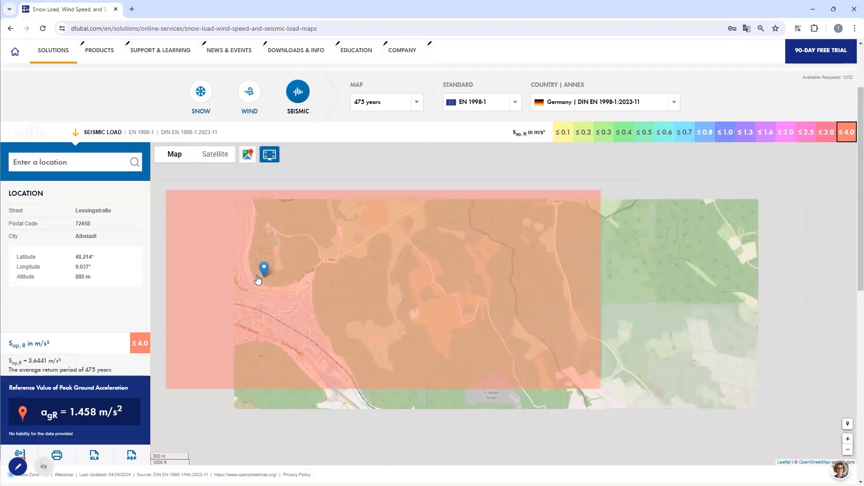
{"action": "scroll", "coordinate": [209, 255], "scroll_direction": "down", "scroll_amount": 2}
{"action": "scroll", "coordinate": [318, 282], "scroll_direction": "down", "scroll_amount": 1}
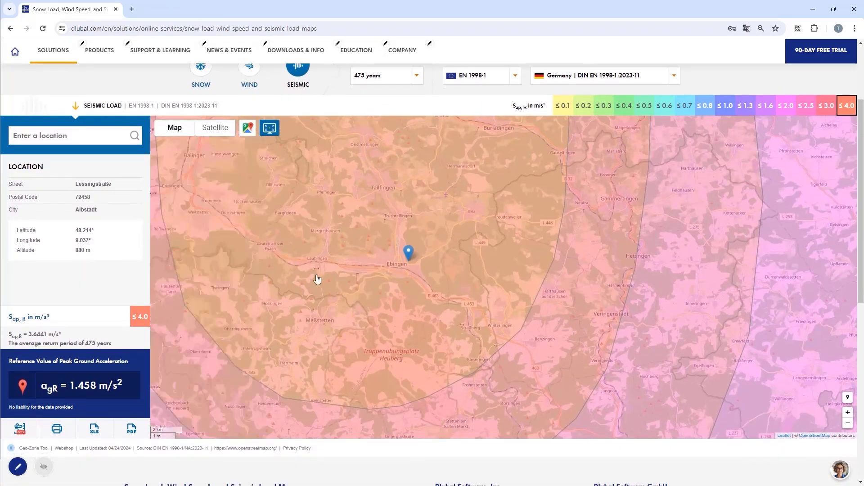
Step: Transfer the Albstadt values to the response spectrum in RFEM: reference peak ground acceleration 1.46 m/s² and spectral response acceleration 3.65 m/s²
{"action": "double_click", "coordinate": [82, 385]}
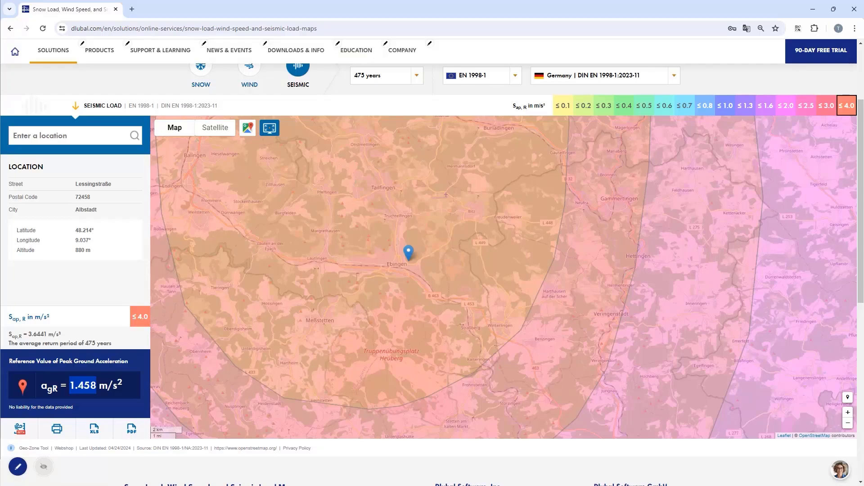
{"action": "key", "text": "alt+Tab"}
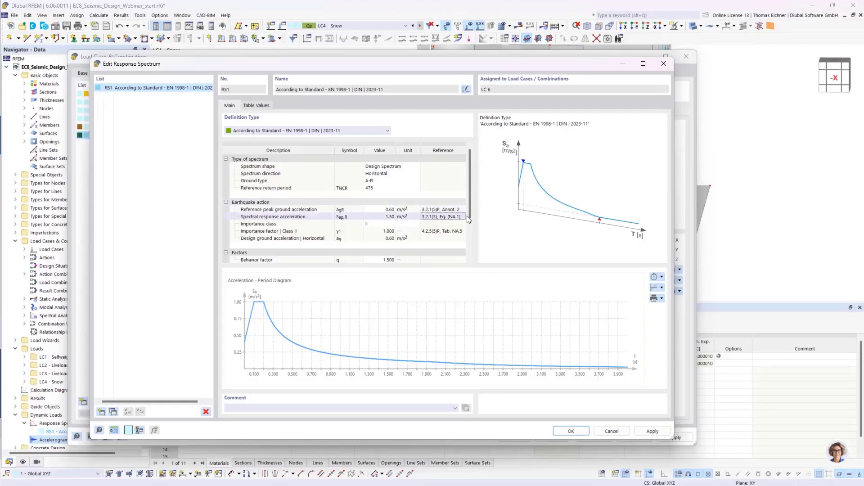
{"action": "left_click", "coordinate": [382, 210]}
{"action": "left_click", "coordinate": [390, 217]}
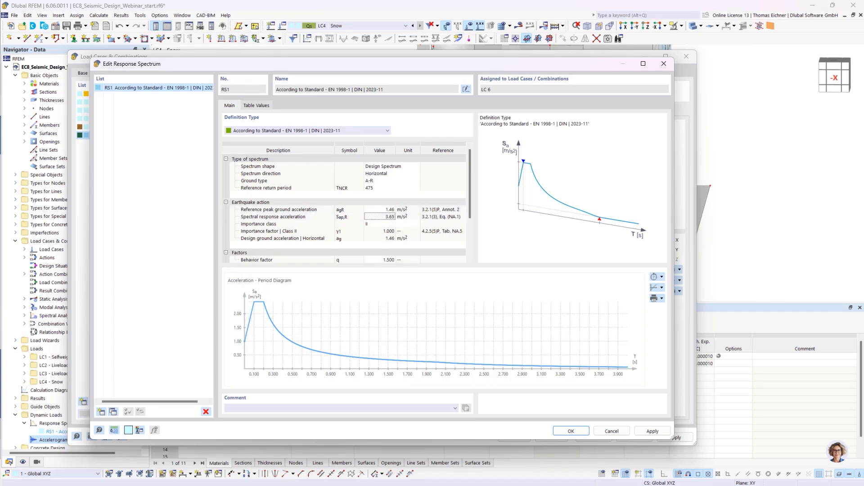
Step: Switch to the online seismic map and look up the subsoil class at the Albstadt location marker
{"action": "key", "text": "alt+Tab"}
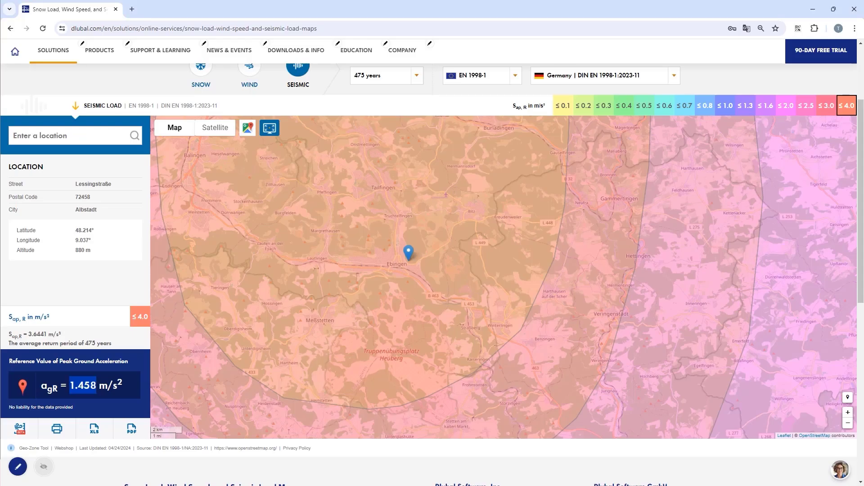
{"action": "scroll", "coordinate": [310, 120], "scroll_direction": "up", "scroll_amount": 3}
{"action": "left_click", "coordinate": [385, 79]}
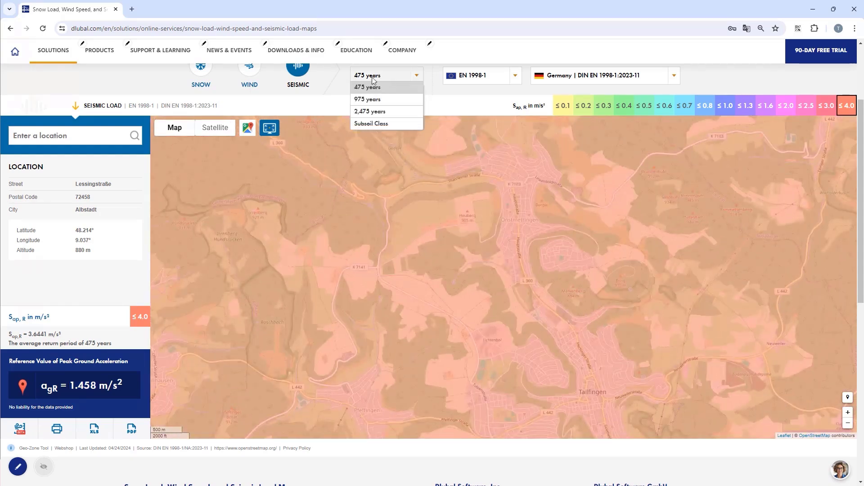
{"action": "left_click", "coordinate": [369, 124]}
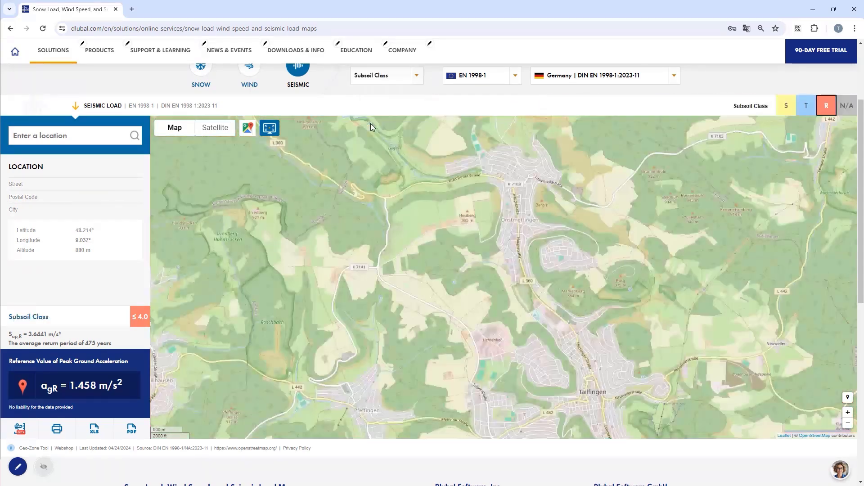
{"action": "scroll", "coordinate": [347, 258], "scroll_direction": "down", "scroll_amount": 2}
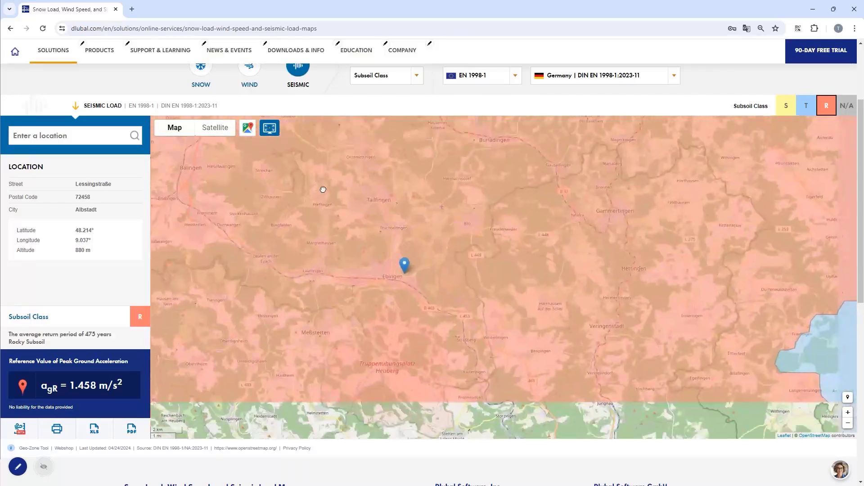
{"action": "scroll", "coordinate": [333, 226], "scroll_direction": "down", "scroll_amount": 2}
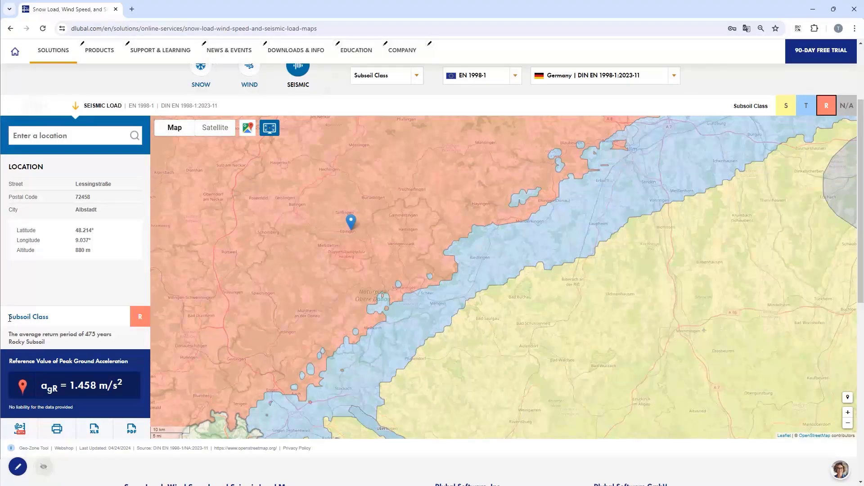
{"action": "left_click_drag", "start_coordinate": [9, 318], "coordinate": [54, 323]}
Step: Back in RFEM, set the response spectrum's ground type to B-R, review the resulting parameters and confirm the spectrum
{"action": "left_click", "coordinate": [813, 9]}
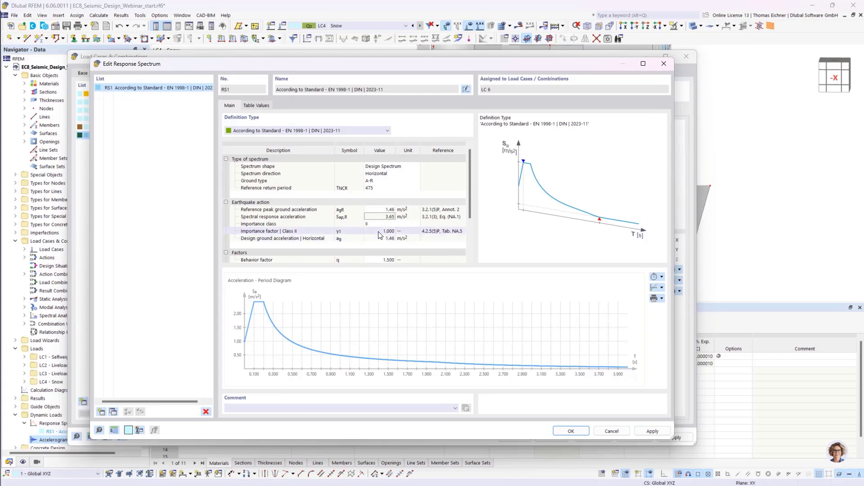
{"action": "left_click", "coordinate": [390, 181]}
{"action": "left_click", "coordinate": [390, 181]}
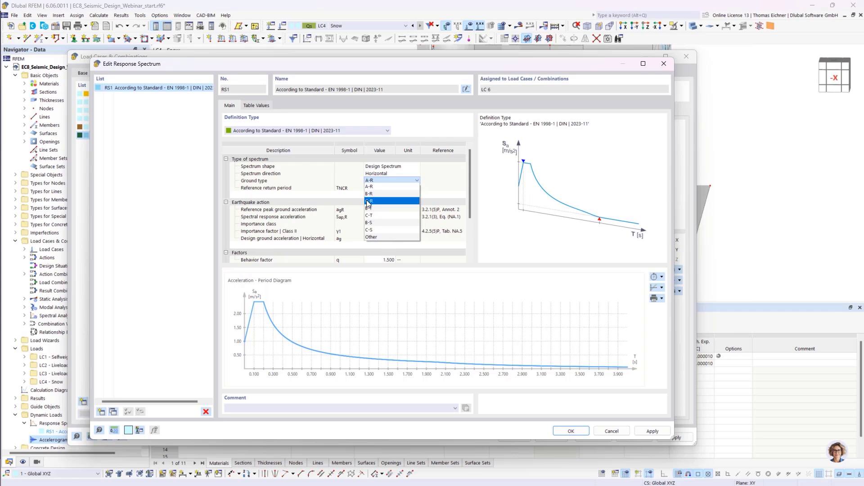
{"action": "left_click", "coordinate": [374, 195]}
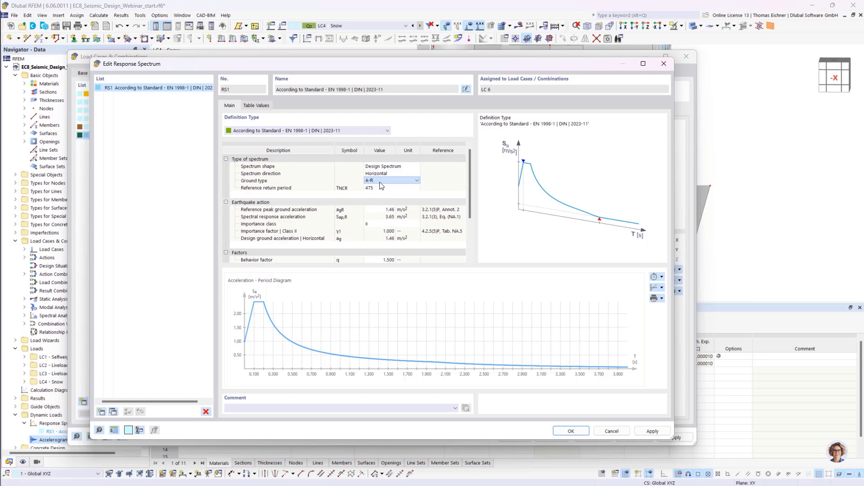
{"action": "scroll", "coordinate": [363, 238], "scroll_direction": "down", "scroll_amount": 3}
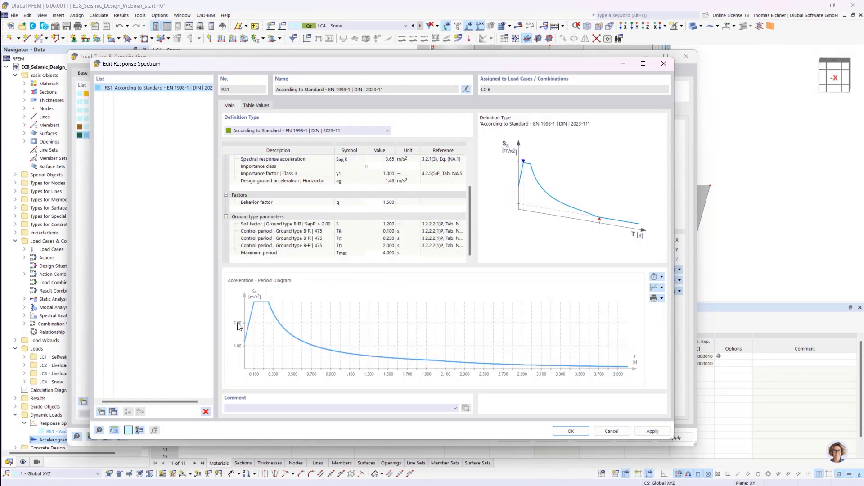
{"action": "mouse_move", "coordinate": [271, 302]}
{"action": "scroll", "coordinate": [431, 237], "scroll_direction": "up", "scroll_amount": 2}
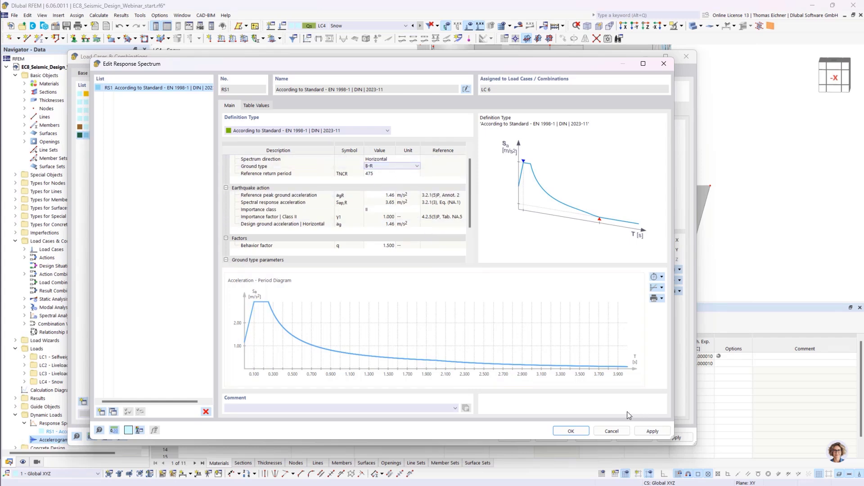
{"action": "left_click", "coordinate": [570, 431]}
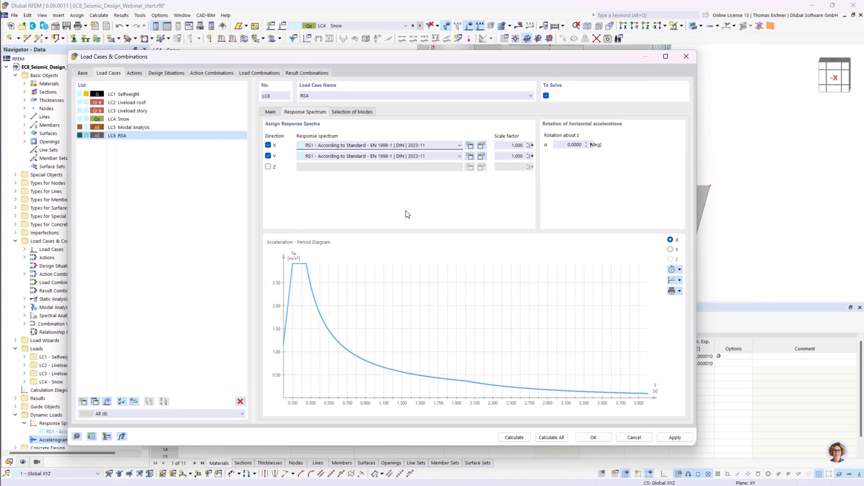
Step: Check the X-direction scale factor and the mode selection settings of load case RSA
{"action": "double_click", "coordinate": [513, 145]}
{"action": "left_click", "coordinate": [341, 113]}
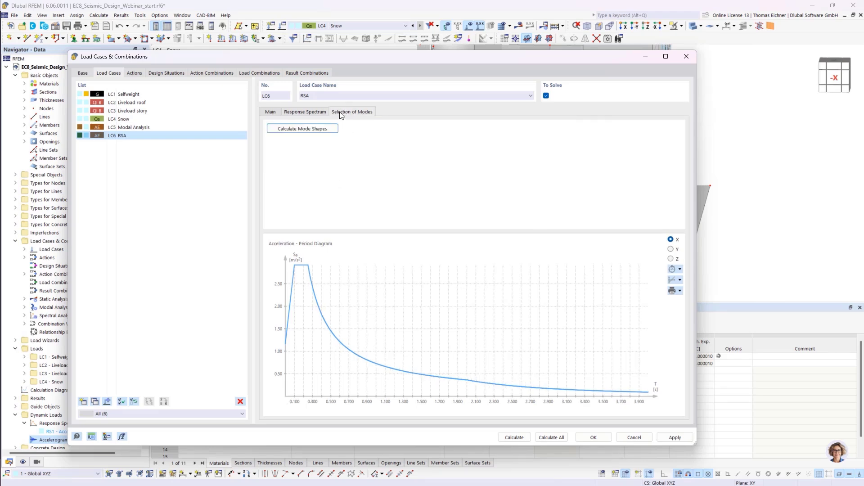
{"action": "left_click_drag", "start_coordinate": [337, 59], "coordinate": [381, 52]}
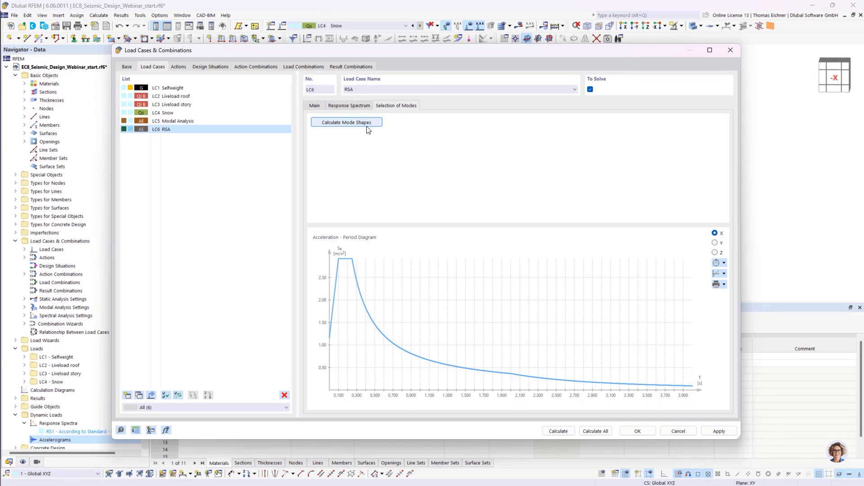
Step: Calculate all load cases, accepting the mesh deletion and ignoring the plausibility check warning for all objects
{"action": "left_click", "coordinate": [602, 433]}
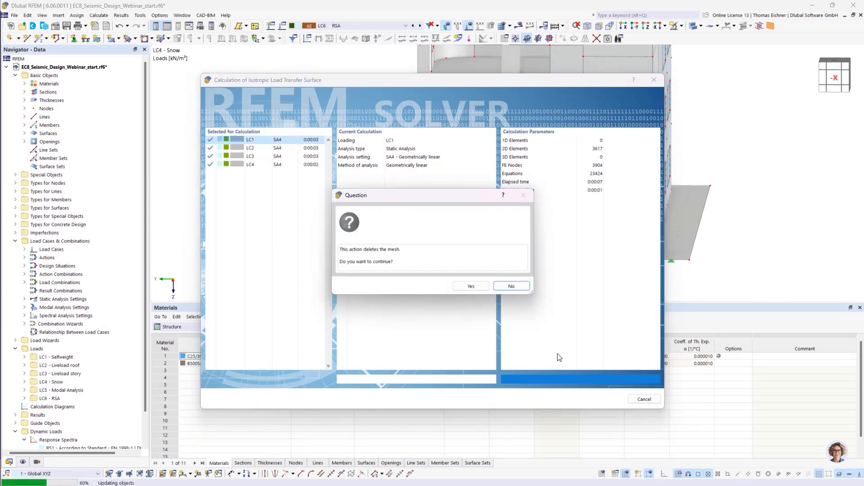
{"action": "left_click", "coordinate": [470, 287]}
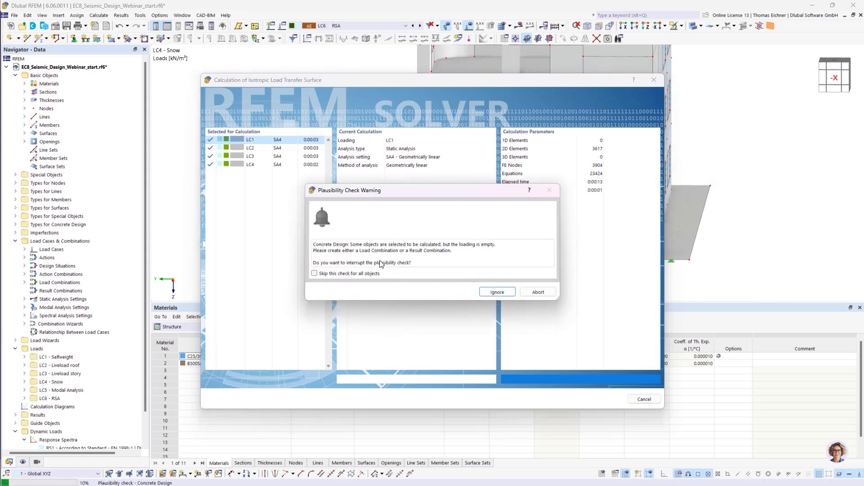
{"action": "left_click", "coordinate": [314, 273]}
{"action": "left_click", "coordinate": [496, 292]}
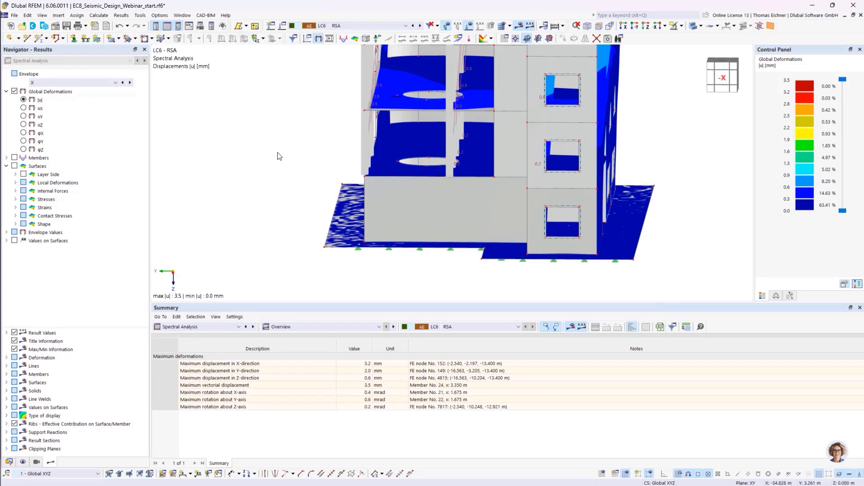
Step: Examine the RSA displacements on the whole building in 3D and the result table categories available for the spectral analysis
{"action": "scroll", "coordinate": [291, 156], "scroll_direction": "down", "scroll_amount": 5}
{"action": "middle_click_drag", "start_coordinate": [425, 171], "coordinate": [569, 185], "text": "ctrl"}
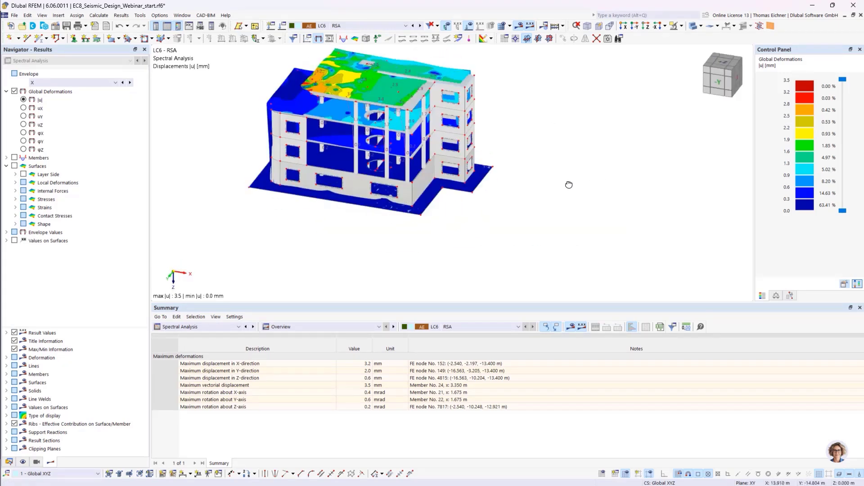
{"action": "scroll", "coordinate": [389, 178], "scroll_direction": "up", "scroll_amount": 2}
{"action": "scroll", "coordinate": [389, 178], "scroll_direction": "down", "scroll_amount": 2}
{"action": "scroll", "coordinate": [390, 179], "scroll_direction": "up", "scroll_amount": 2}
{"action": "scroll", "coordinate": [404, 193], "scroll_direction": "down", "scroll_amount": 2}
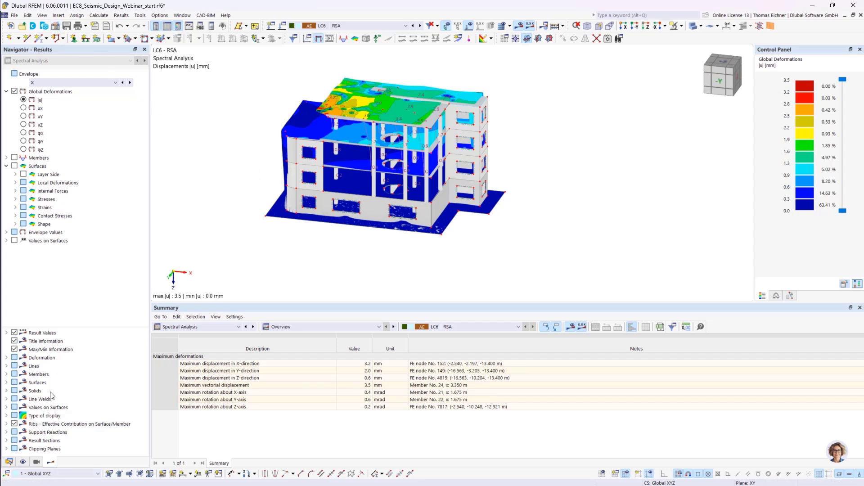
{"action": "left_click", "coordinate": [284, 327]}
{"action": "left_click", "coordinate": [227, 328]}
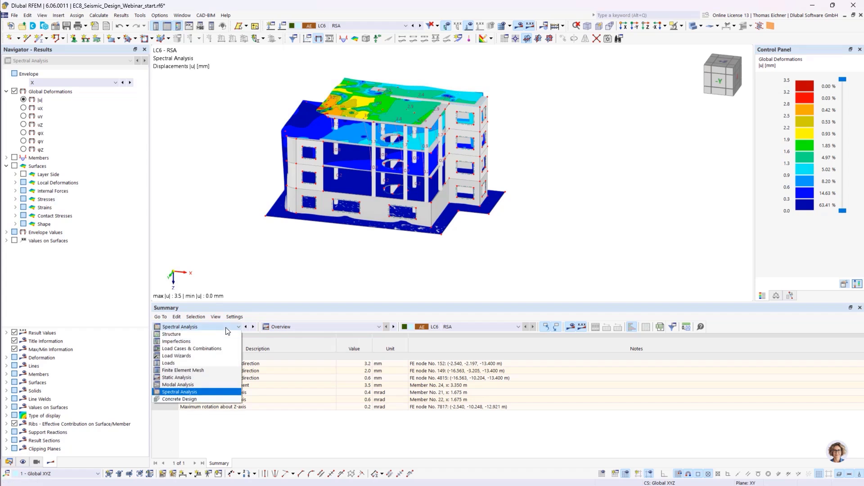
{"action": "left_click", "coordinate": [283, 327]}
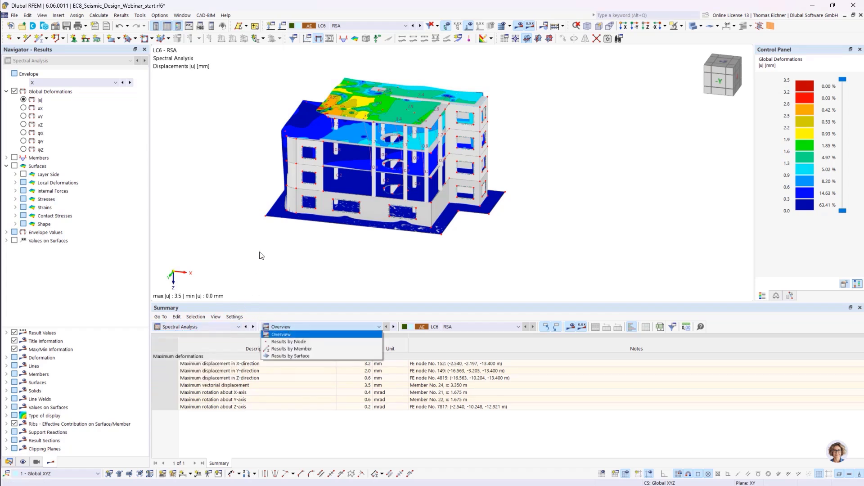
Step: Compare the global displacements of the scaled sums envelope with those of mode shapes 1 and 2 in X
{"action": "left_click", "coordinate": [50, 84]}
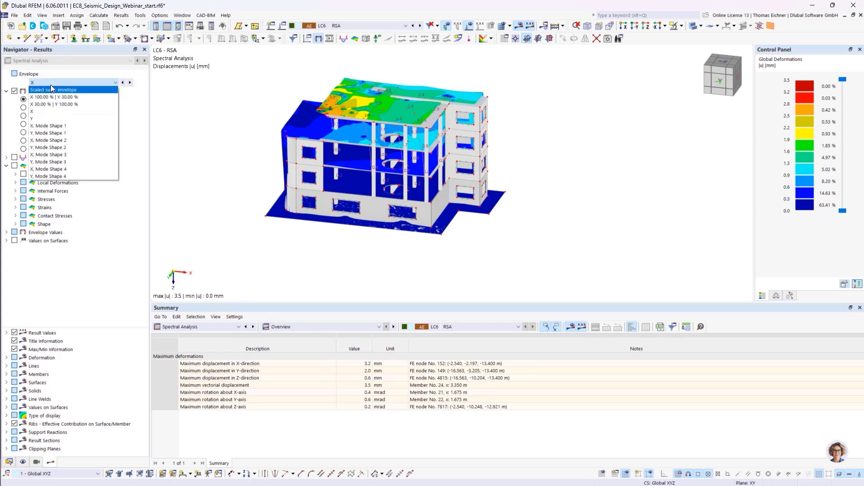
{"action": "left_click", "coordinate": [51, 89]}
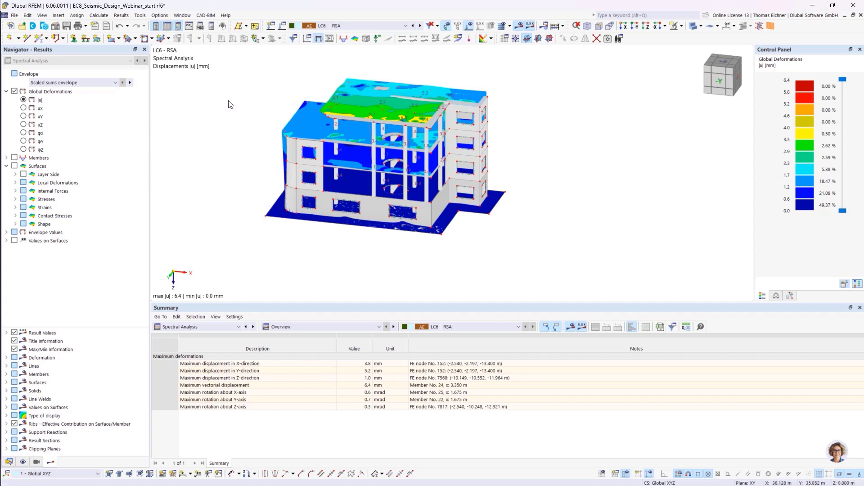
{"action": "left_click", "coordinate": [68, 82]}
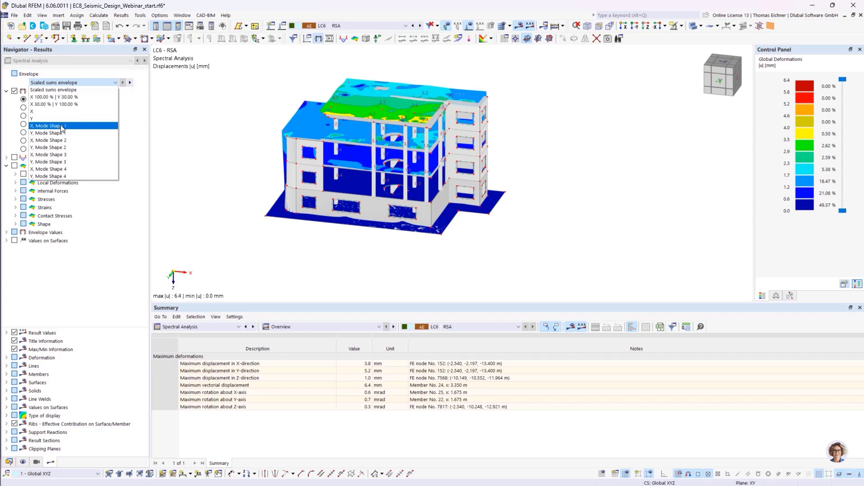
{"action": "left_click", "coordinate": [61, 125]}
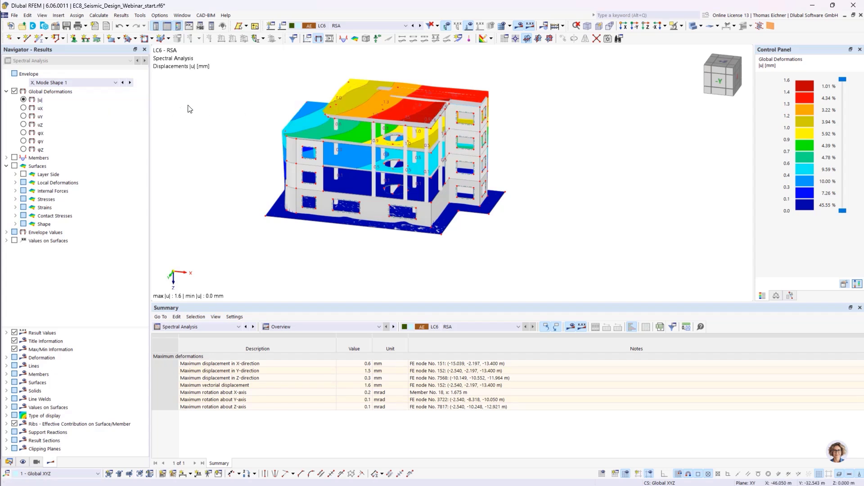
{"action": "left_click", "coordinate": [115, 84]}
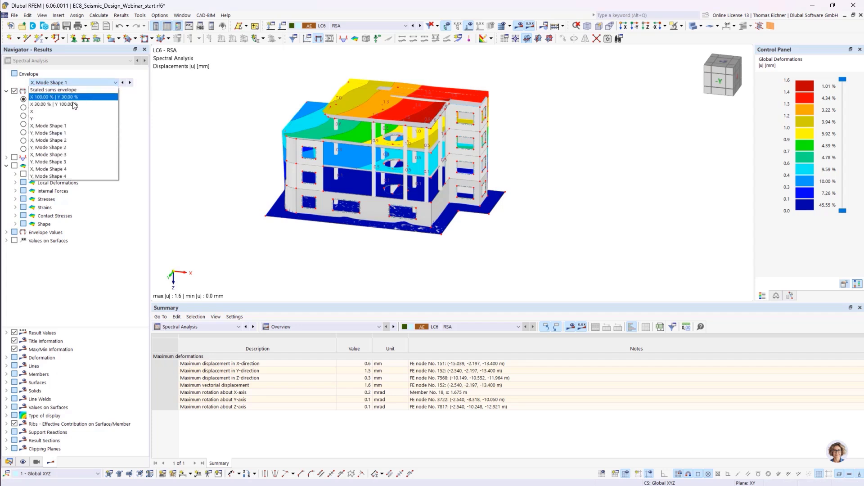
{"action": "left_click", "coordinate": [45, 141]}
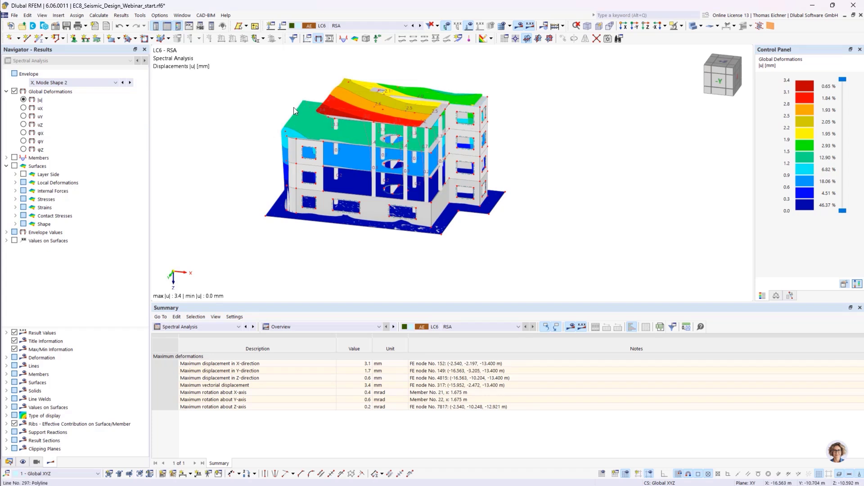
Step: Set the displayed spectral analysis results back to the scaled sums envelope
{"action": "left_click", "coordinate": [86, 82]}
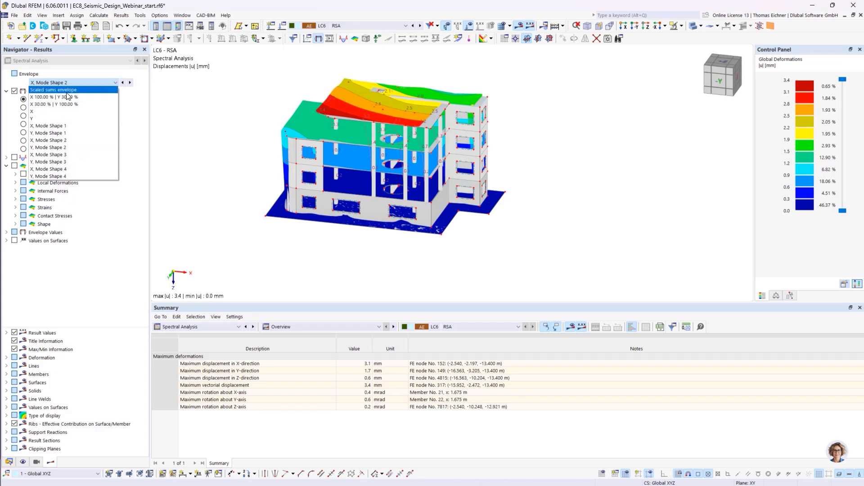
{"action": "key", "text": "Escape"}
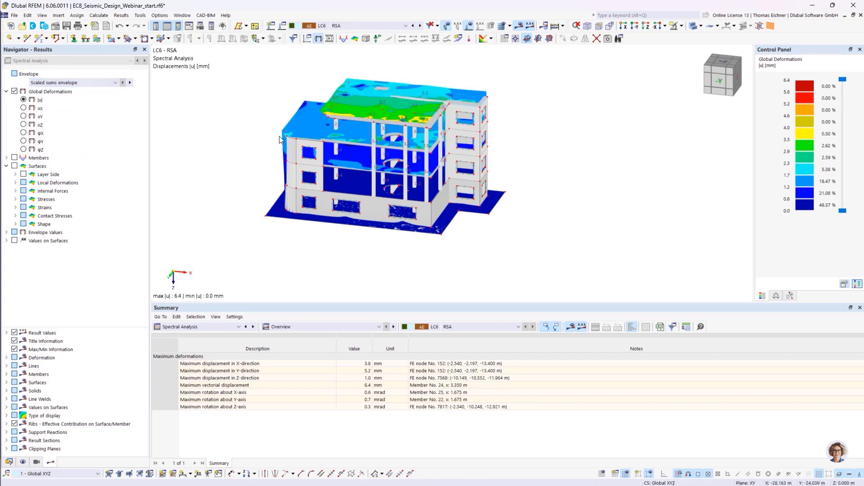
{"action": "left_click", "coordinate": [72, 83]}
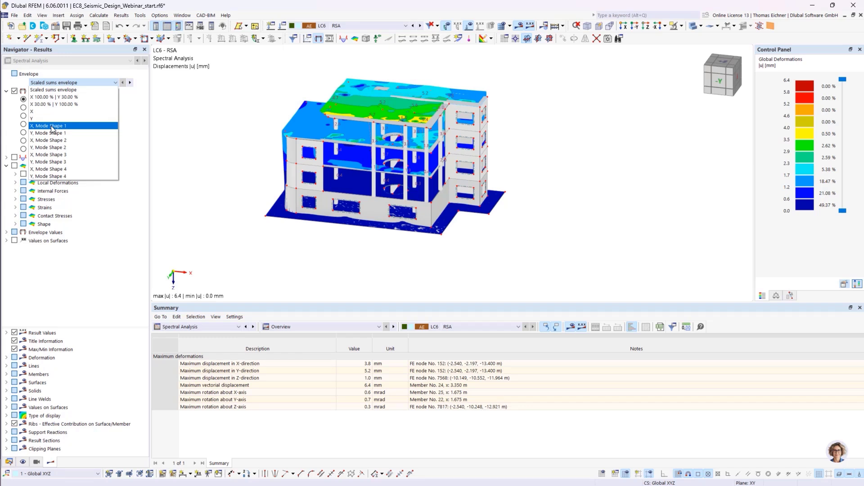
{"action": "left_click", "coordinate": [51, 90]}
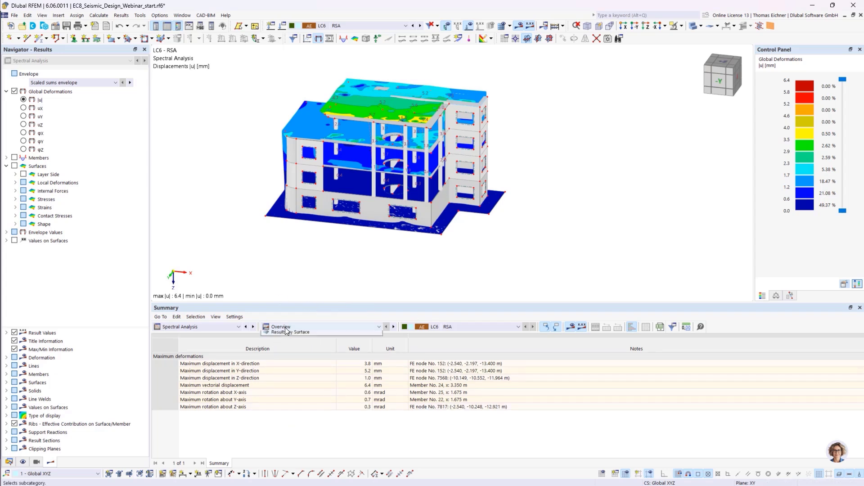
Step: Show the spectral analysis results by member in the table and look through the members' global deformations
{"action": "left_click", "coordinate": [290, 328]}
{"action": "left_click", "coordinate": [291, 349]}
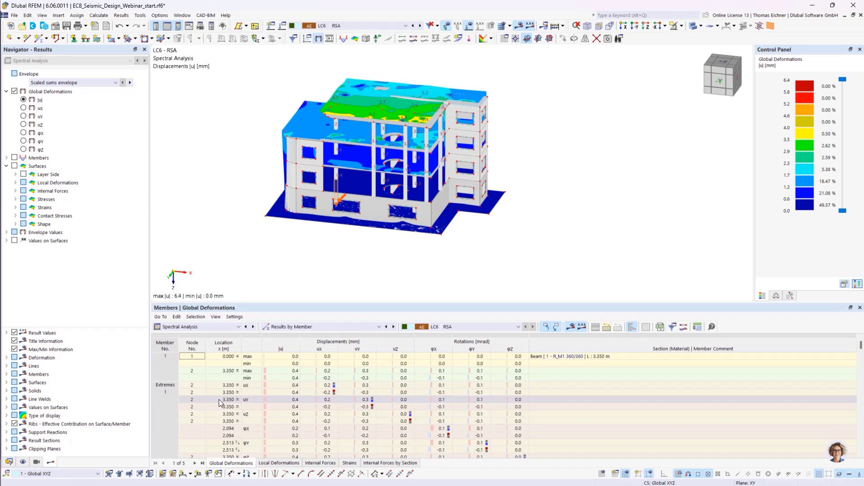
{"action": "scroll", "coordinate": [258, 402], "scroll_direction": "down", "scroll_amount": 1}
{"action": "scroll", "coordinate": [259, 408], "scroll_direction": "up", "scroll_amount": 1}
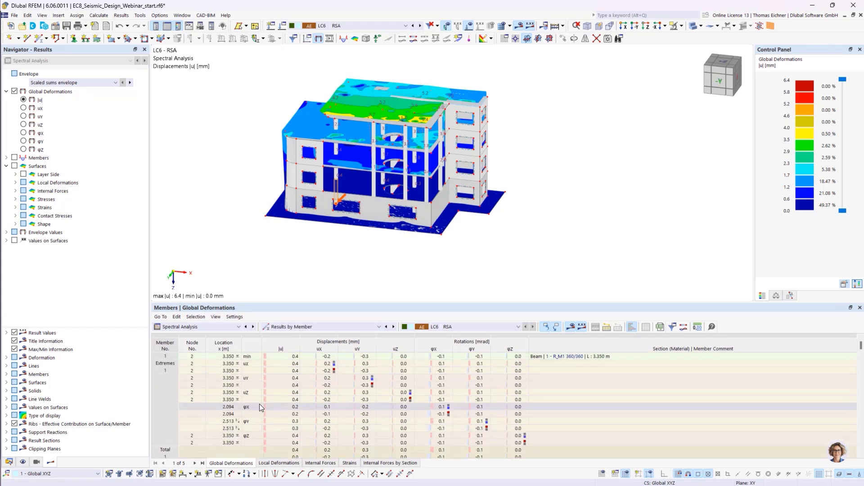
{"action": "left_click", "coordinate": [309, 327]}
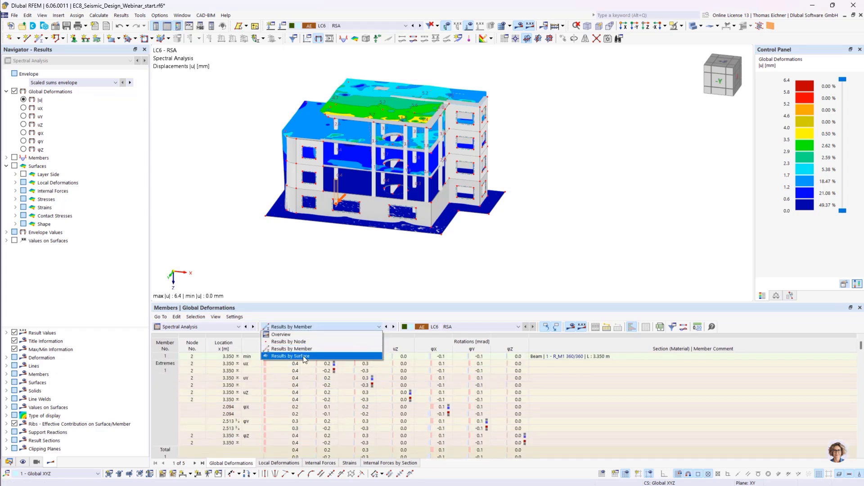
{"action": "left_click", "coordinate": [299, 327]}
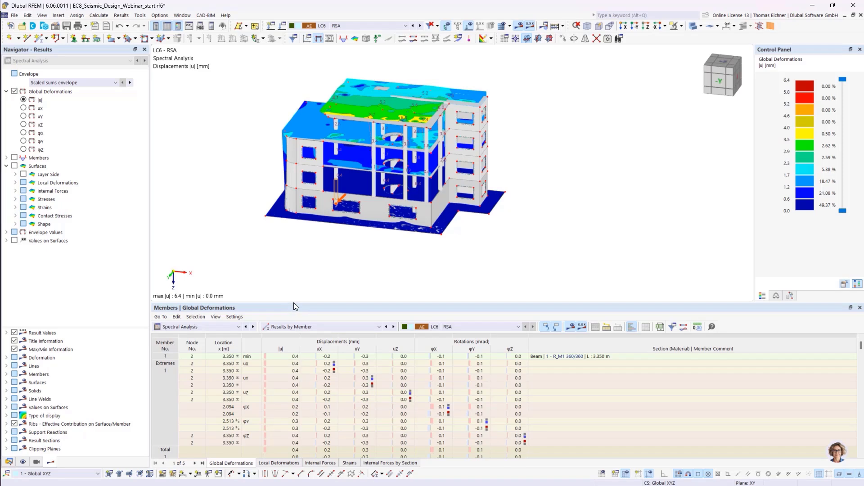
{"action": "left_click_drag", "start_coordinate": [293, 302], "coordinate": [294, 301]}
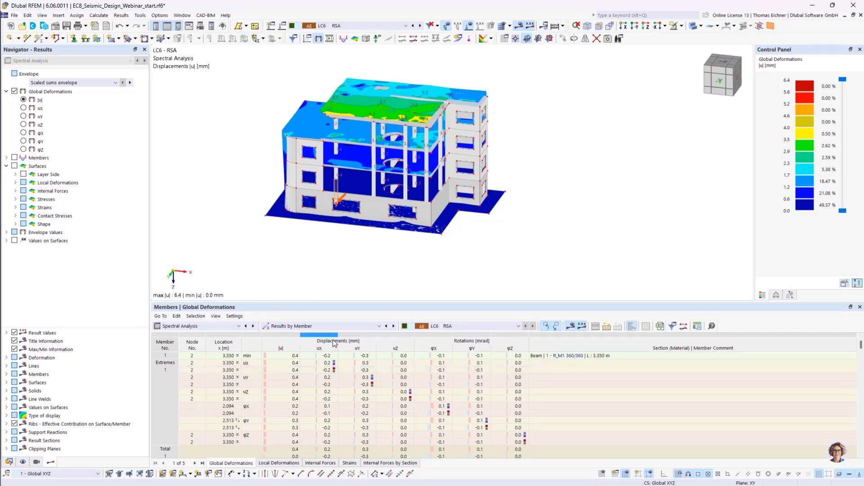
{"action": "left_click", "coordinate": [337, 326]}
{"action": "left_click", "coordinate": [337, 326]}
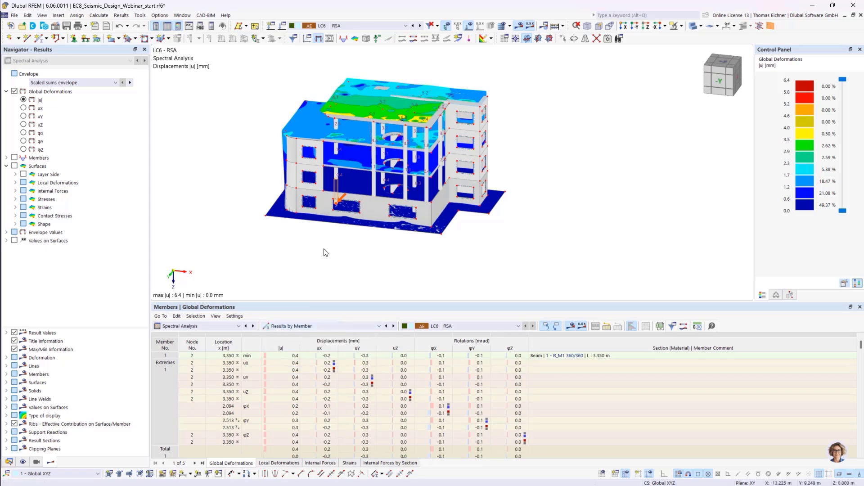
Step: Show the members' internal forces N and Vy in place of the global deformations and examine the Vy diagrams on the columns
{"action": "scroll", "coordinate": [324, 246], "scroll_direction": "up", "scroll_amount": 3}
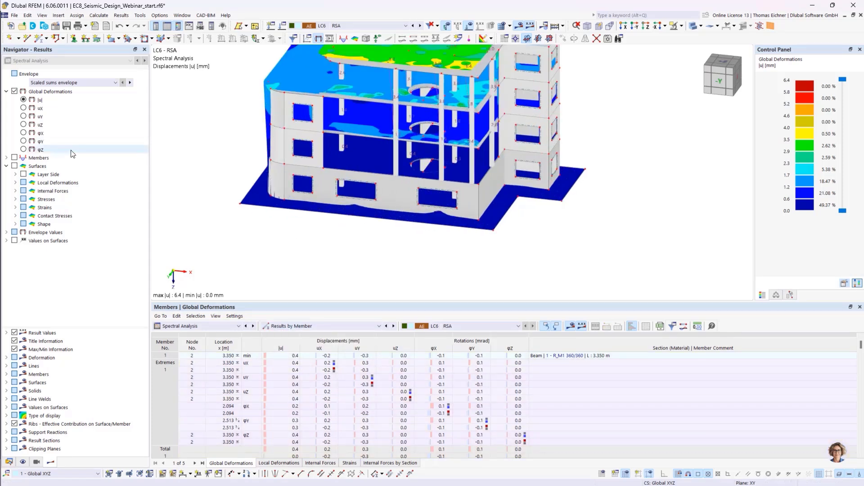
{"action": "left_click", "coordinate": [6, 158]}
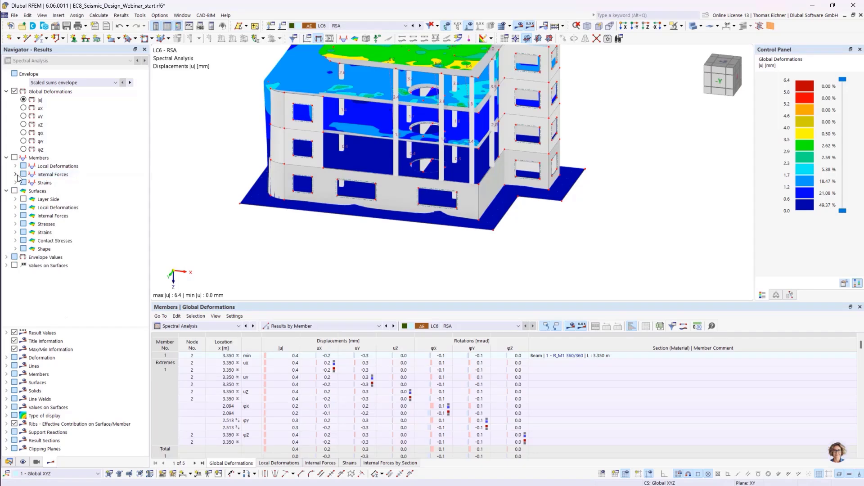
{"action": "left_click", "coordinate": [15, 174]}
{"action": "left_click", "coordinate": [32, 183]}
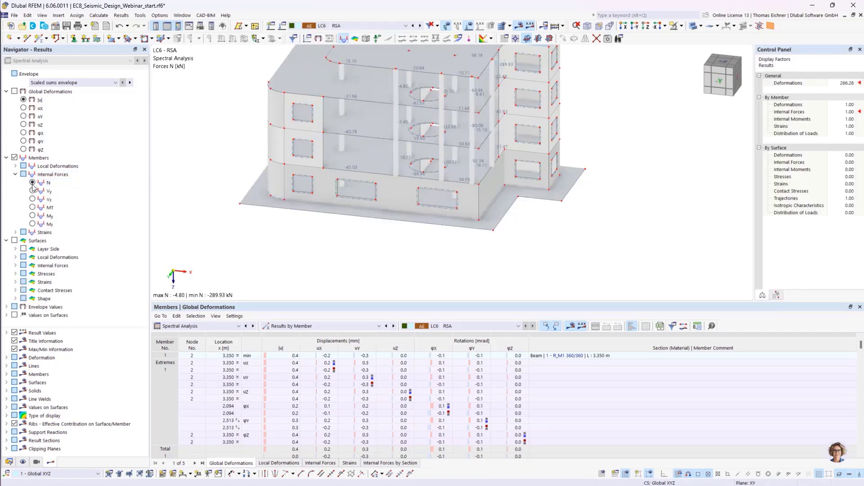
{"action": "left_click", "coordinate": [32, 190]}
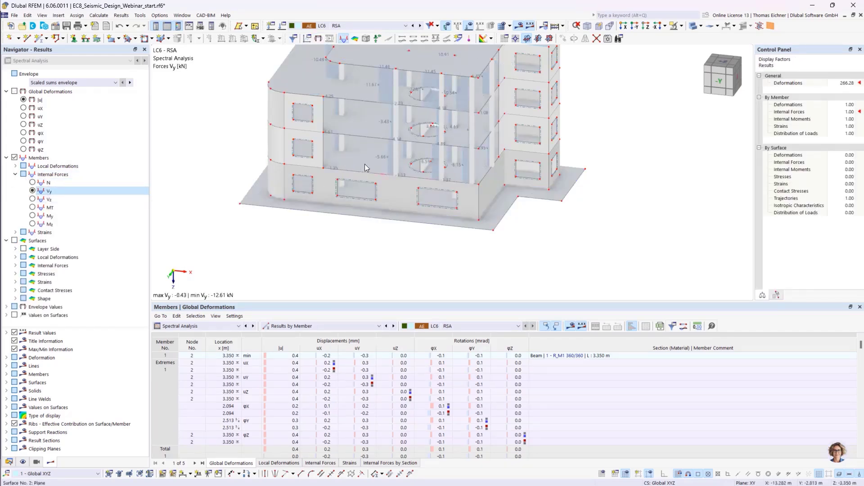
{"action": "scroll", "coordinate": [364, 165], "scroll_direction": "up", "scroll_amount": 5}
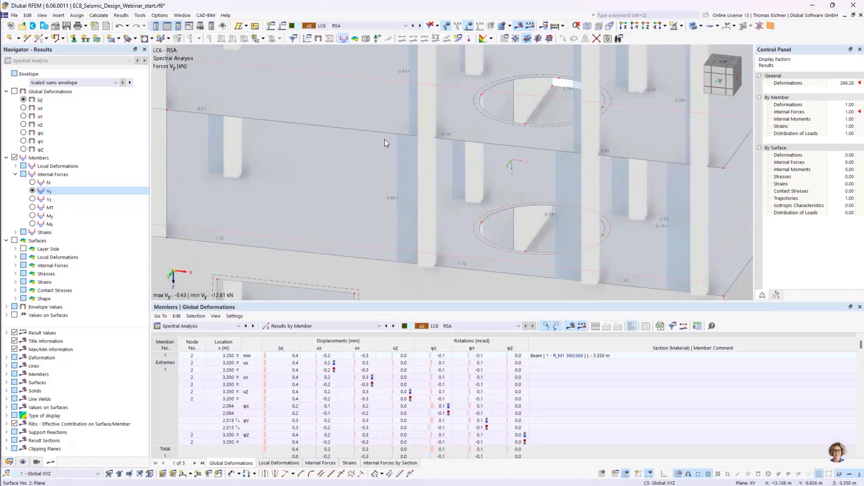
{"action": "scroll", "coordinate": [385, 139], "scroll_direction": "down", "scroll_amount": 3}
{"action": "scroll", "coordinate": [384, 139], "scroll_direction": "down", "scroll_amount": 3}
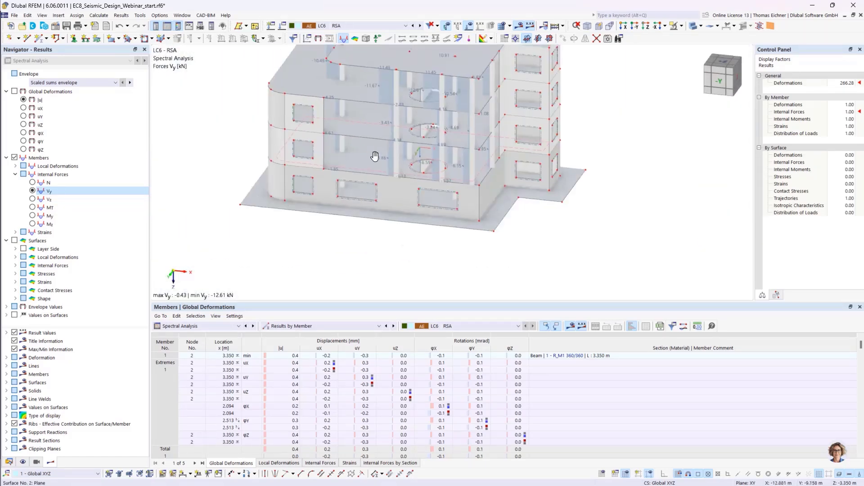
{"action": "middle_click_drag", "start_coordinate": [372, 160], "coordinate": [310, 161]}
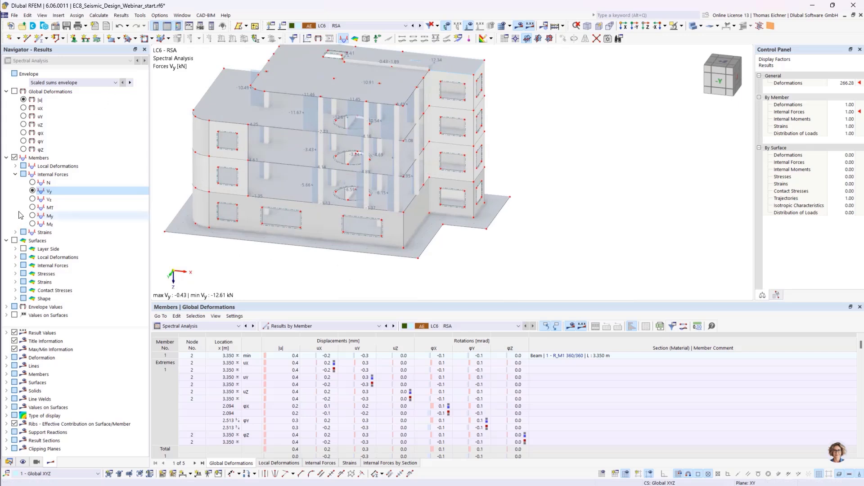
{"action": "middle_click_drag", "start_coordinate": [276, 125], "coordinate": [329, 146]}
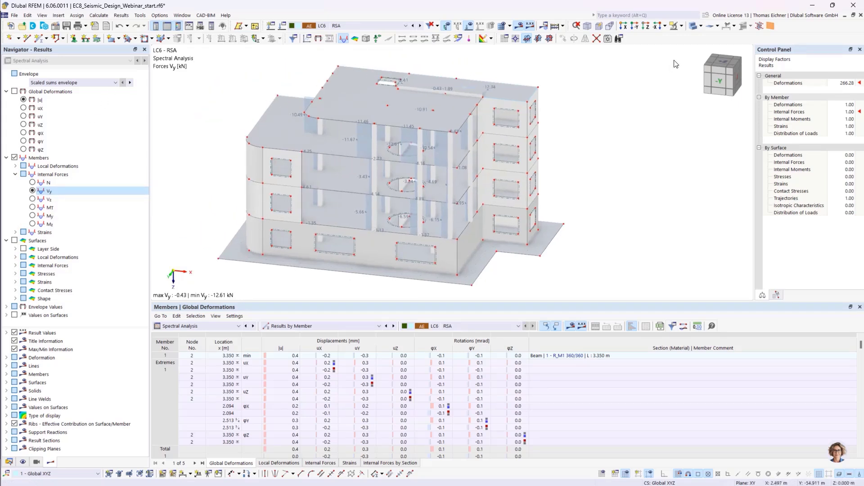
Step: Display the building model as a wireframe so the members' Vy diagrams can be read through the surfaces
{"action": "left_click", "coordinate": [682, 26]}
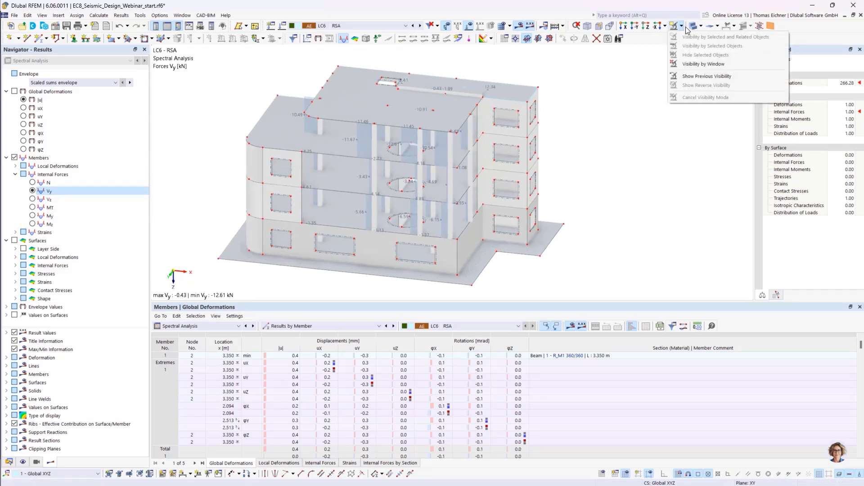
{"action": "left_click", "coordinate": [701, 26]}
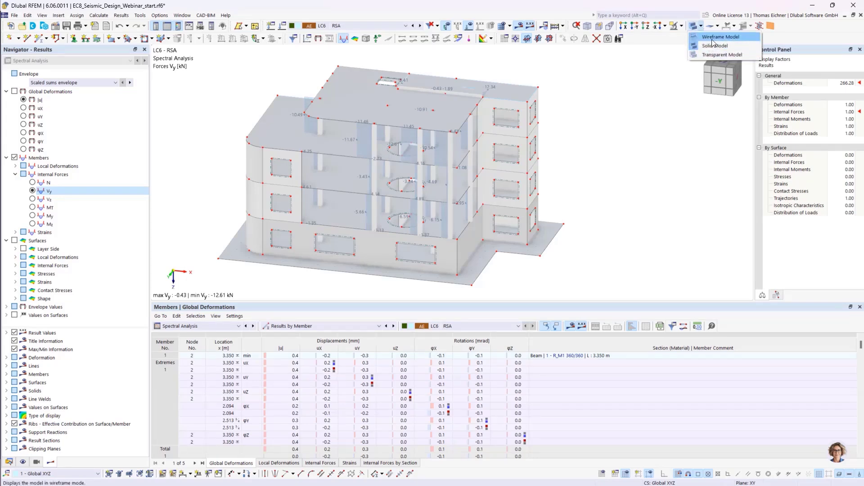
{"action": "left_click", "coordinate": [710, 55]}
{"action": "scroll", "coordinate": [313, 241], "scroll_direction": "up", "scroll_amount": 3}
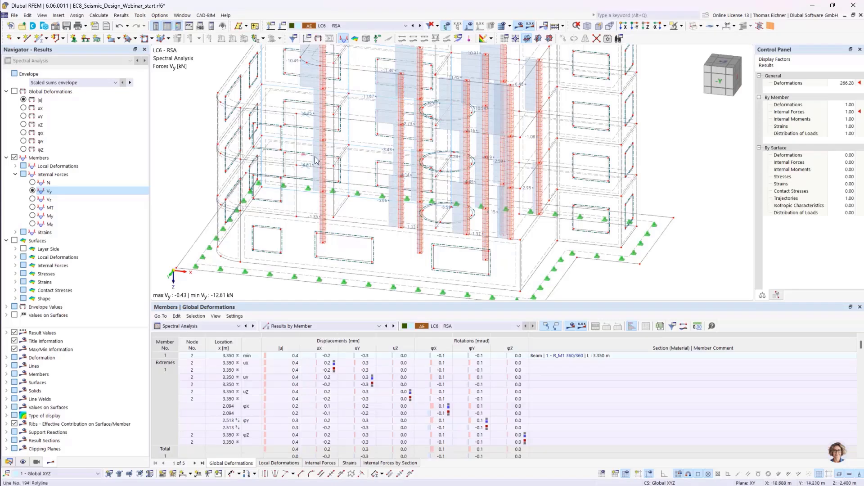
{"action": "scroll", "coordinate": [315, 160], "scroll_direction": "down", "scroll_amount": 1}
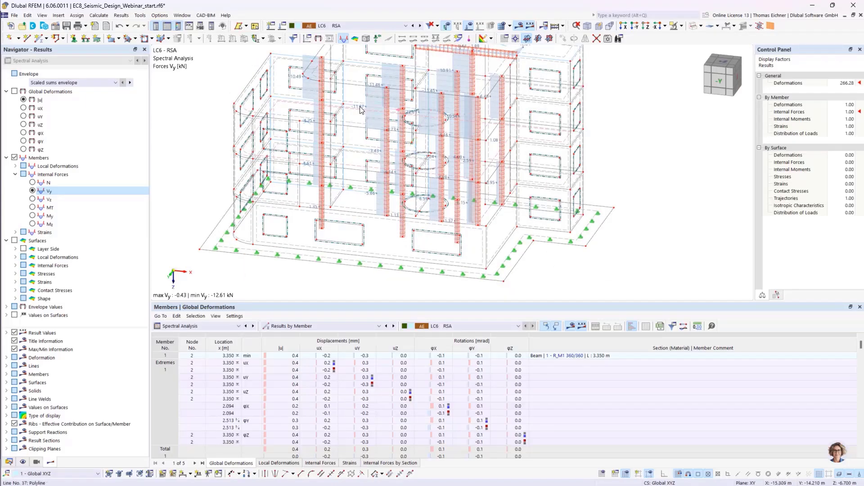
Step: Keep the scaled sums envelope and show both the maximum and minimum envelope values of the members' shear force Vy
{"action": "left_click", "coordinate": [71, 82]}
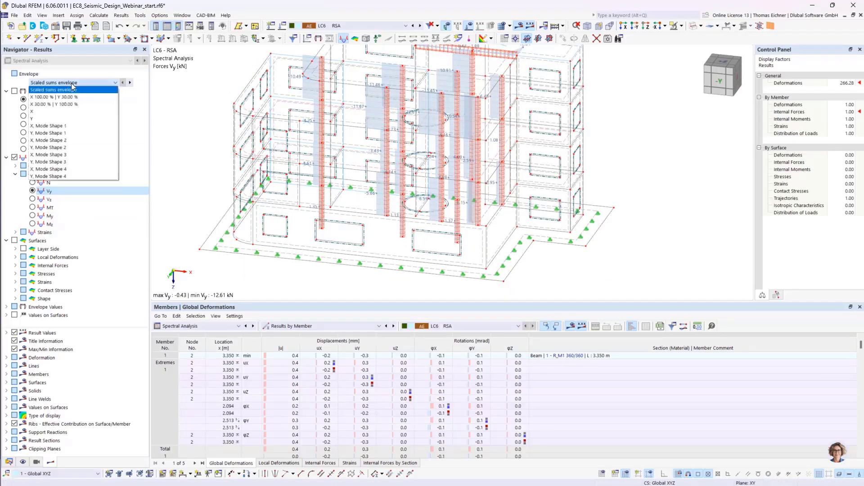
{"action": "left_click", "coordinate": [71, 89]}
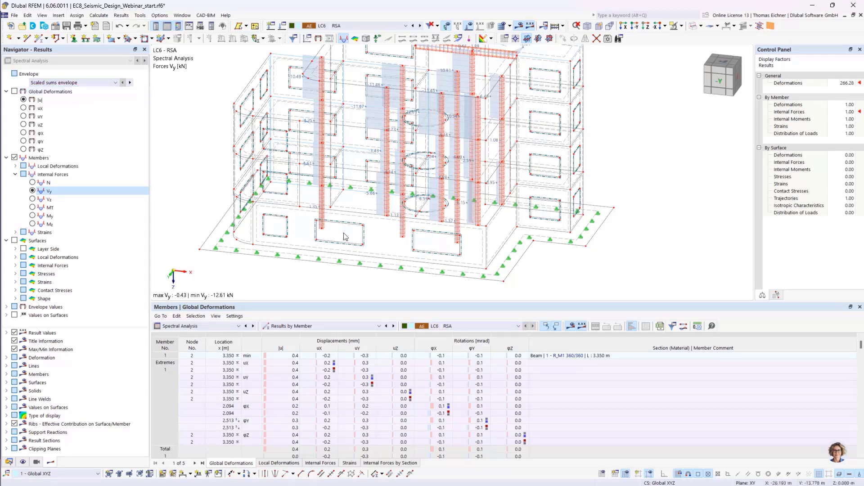
{"action": "scroll", "coordinate": [377, 122], "scroll_direction": "down", "scroll_amount": 5}
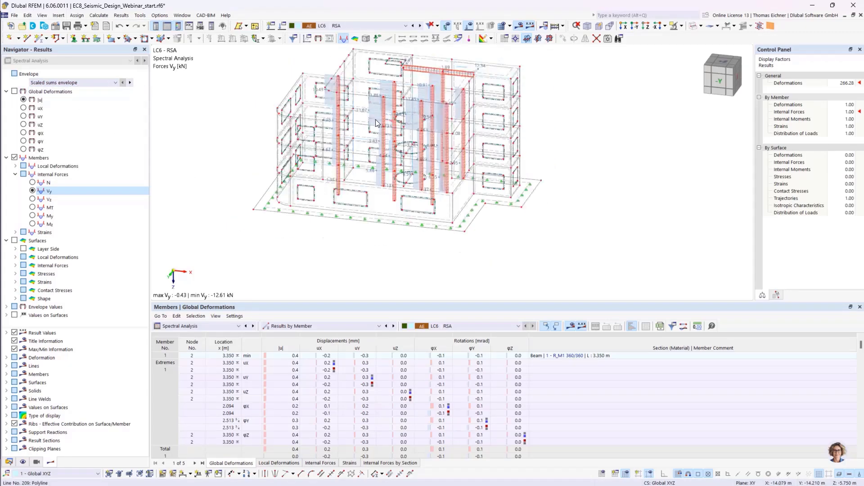
{"action": "left_click", "coordinate": [318, 371]}
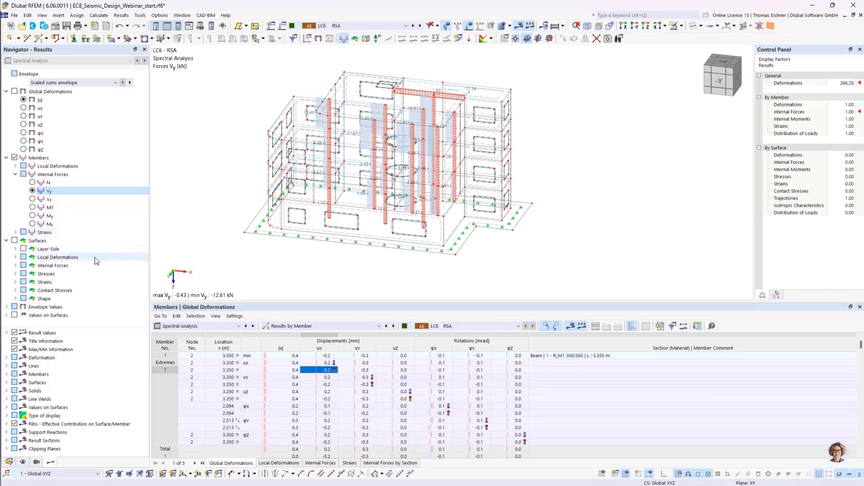
{"action": "left_click", "coordinate": [6, 306]}
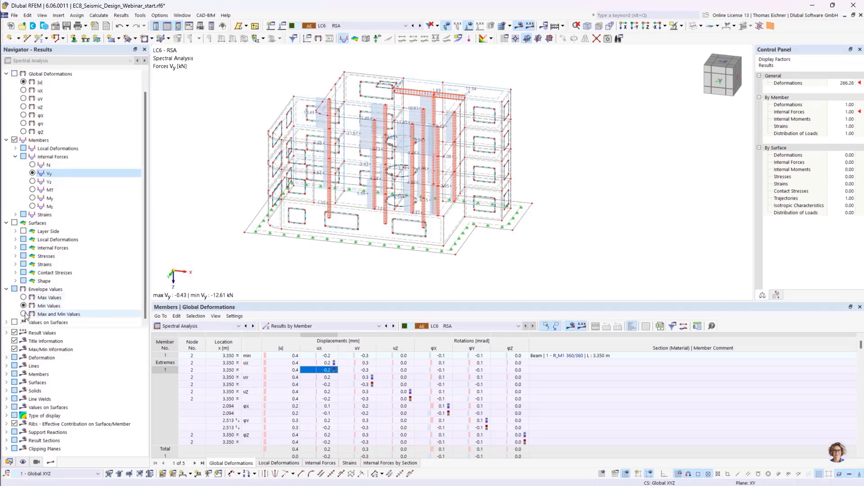
{"action": "left_click", "coordinate": [24, 314]}
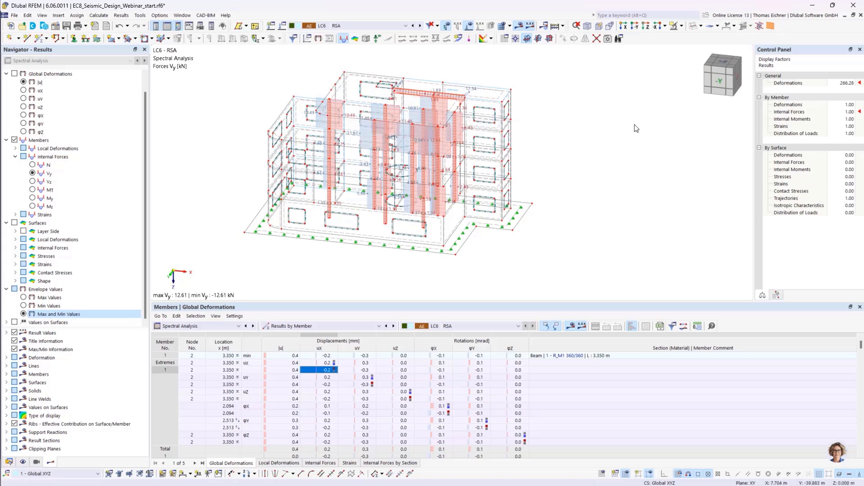
Step: Add a design situation of type ULS (STR/GEO) - Seismic to the load cases and combinations, deactivated for Concrete Design
{"action": "left_click", "coordinate": [359, 28]}
{"action": "left_click", "coordinate": [355, 27]}
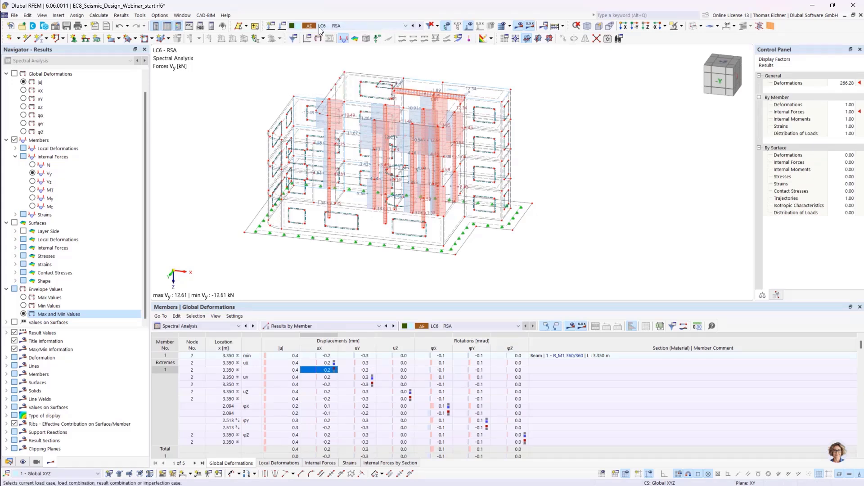
{"action": "left_click", "coordinate": [283, 26]}
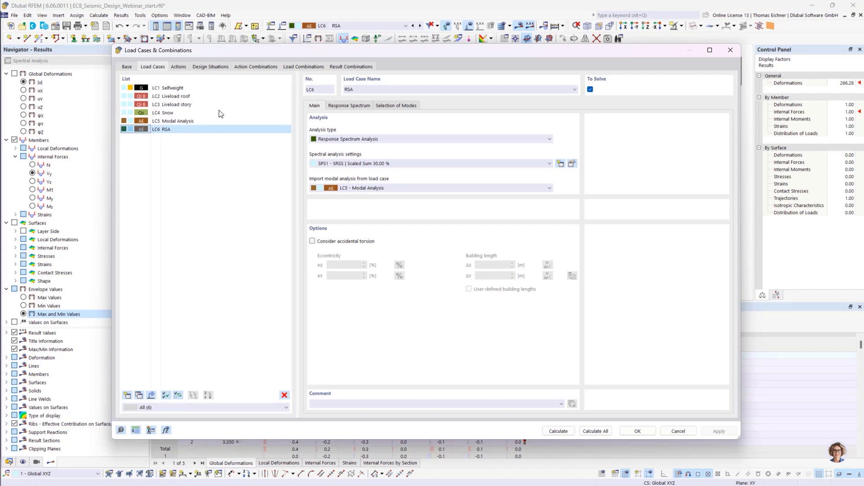
{"action": "left_click", "coordinate": [205, 66]}
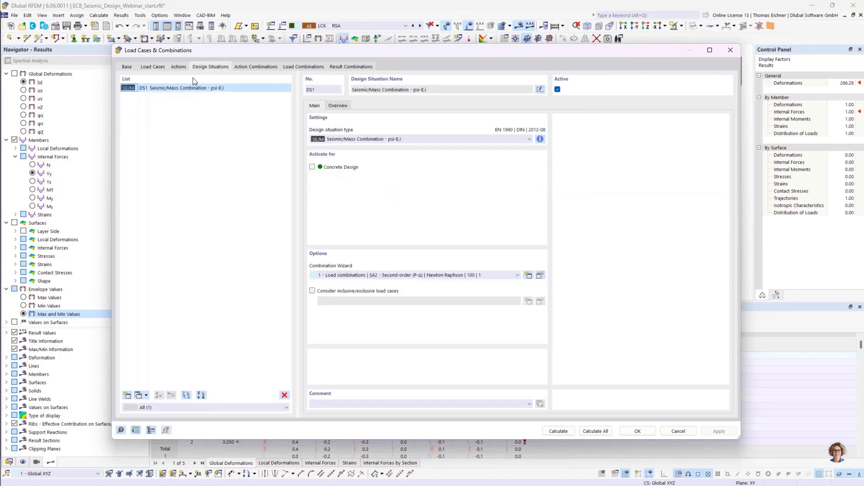
{"action": "left_click", "coordinate": [127, 397]}
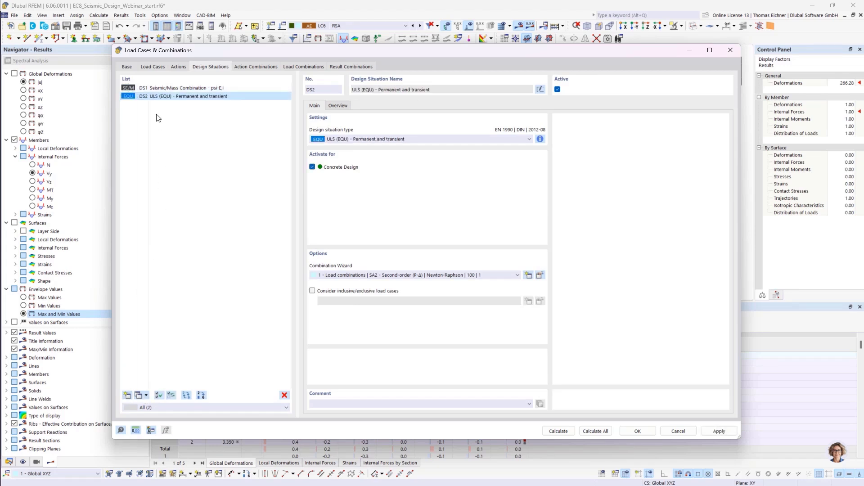
{"action": "left_click", "coordinate": [334, 140]}
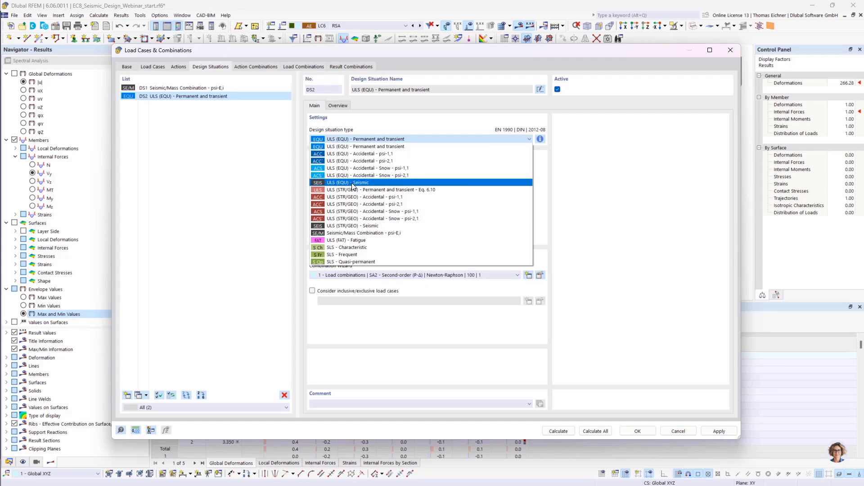
{"action": "left_click", "coordinate": [347, 226]}
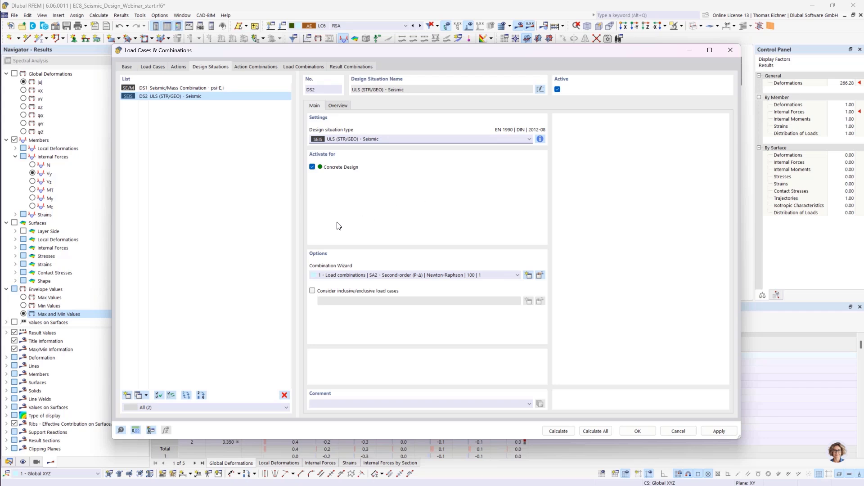
{"action": "left_click", "coordinate": [411, 168]}
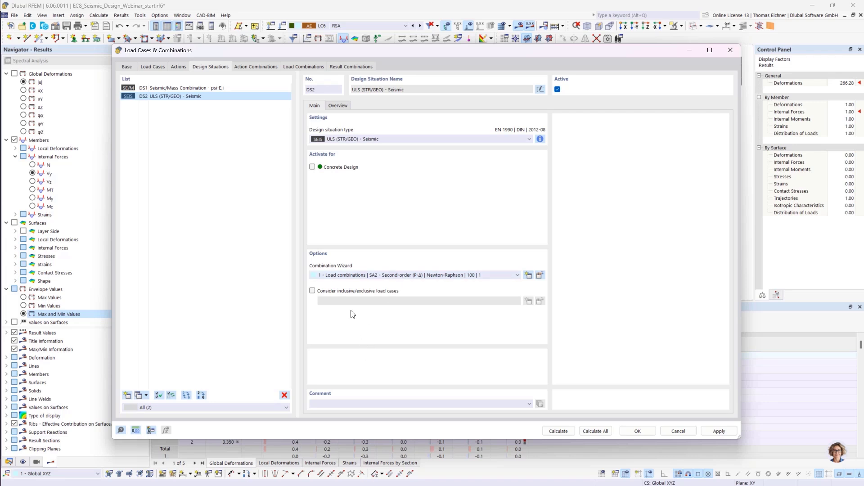
Step: Copy the seismic design situation's combination wizard as wizard 2 and set the copy to generate result combinations (linear analysis)
{"action": "left_click", "coordinate": [351, 276]}
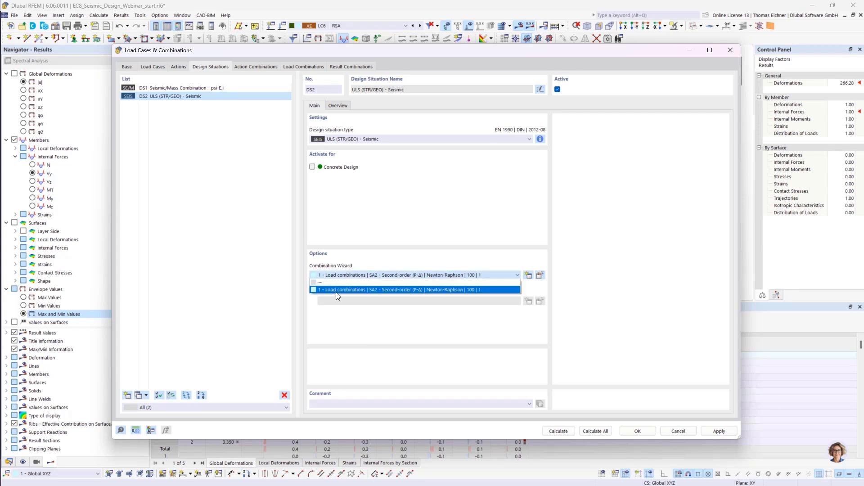
{"action": "left_click", "coordinate": [337, 291]}
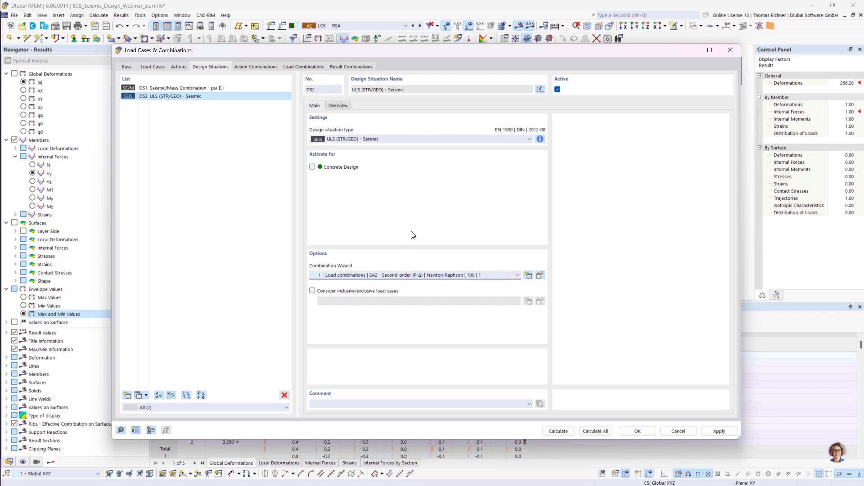
{"action": "left_click", "coordinate": [540, 275]}
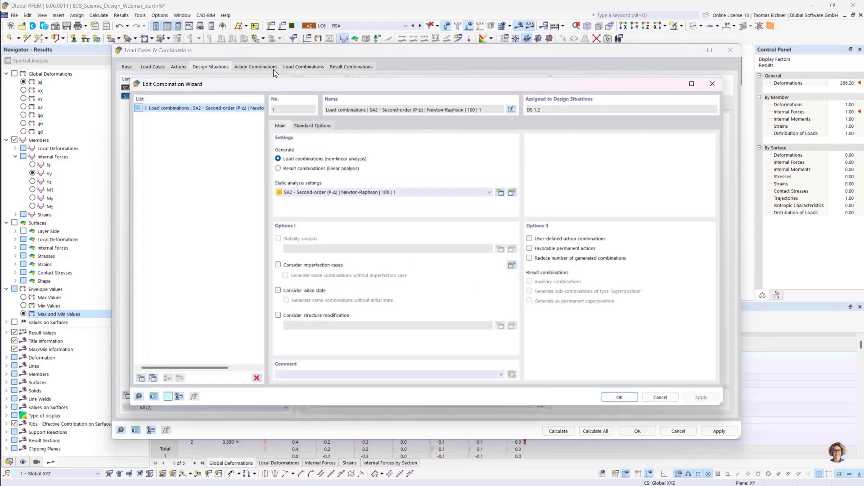
{"action": "left_click", "coordinate": [152, 381]}
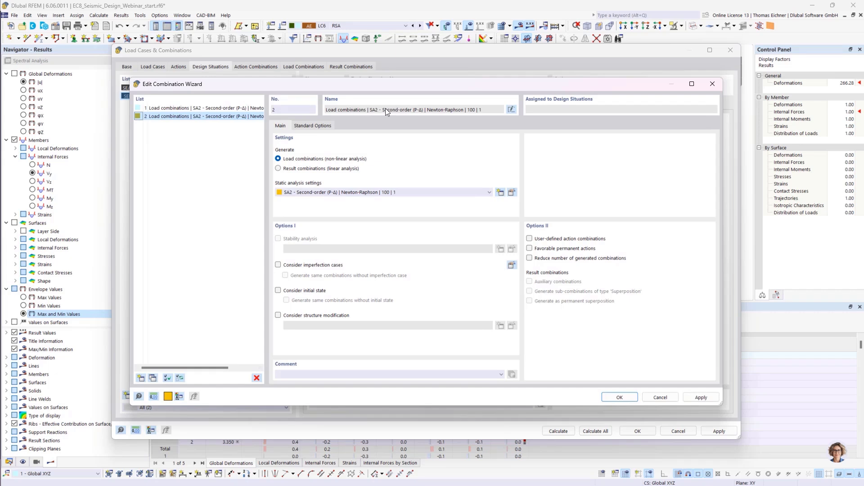
{"action": "left_click", "coordinate": [278, 169]}
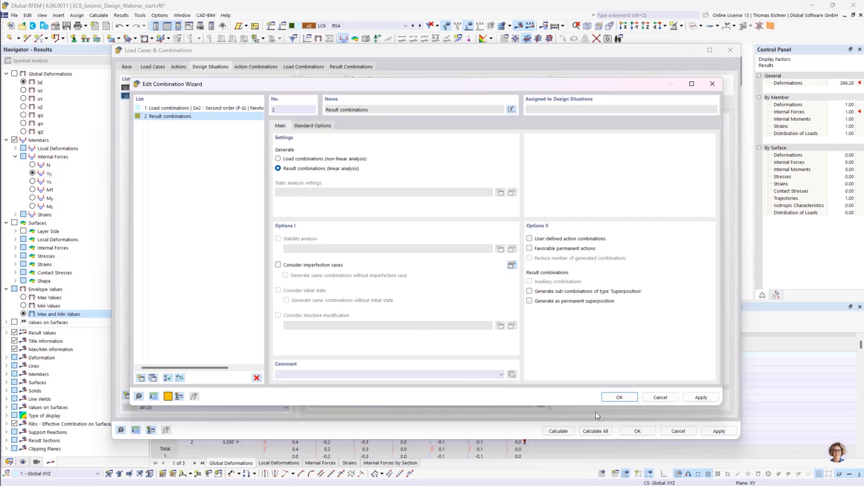
{"action": "left_click", "coordinate": [620, 397]}
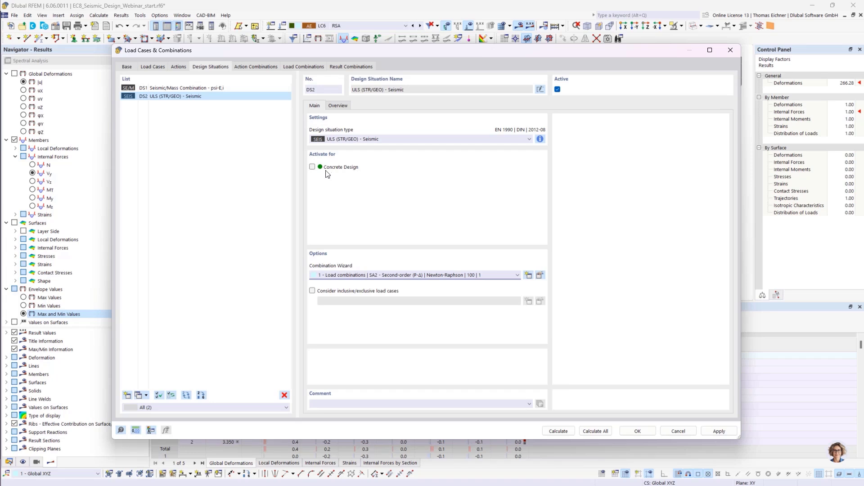
Step: Activate the ULS (STR/GEO) - Seismic design situation for Concrete Design and assign it combination wizard 2 - Result combinations
{"action": "left_click", "coordinate": [312, 166]}
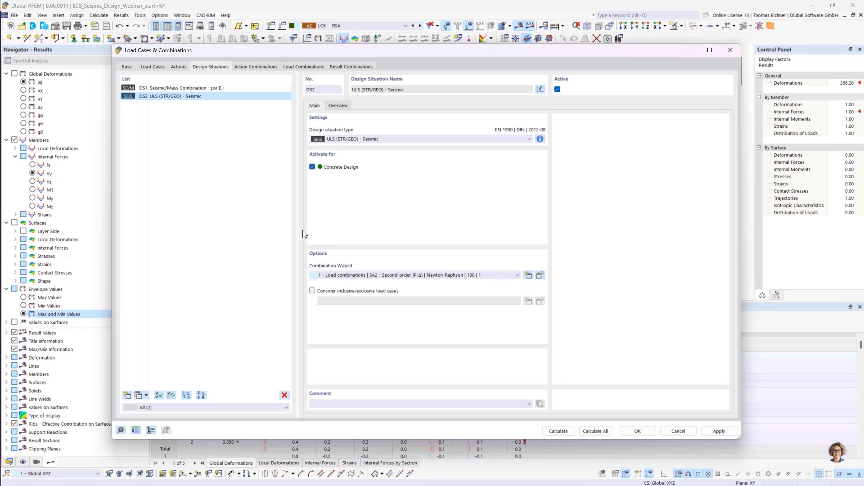
{"action": "left_click", "coordinate": [398, 276]}
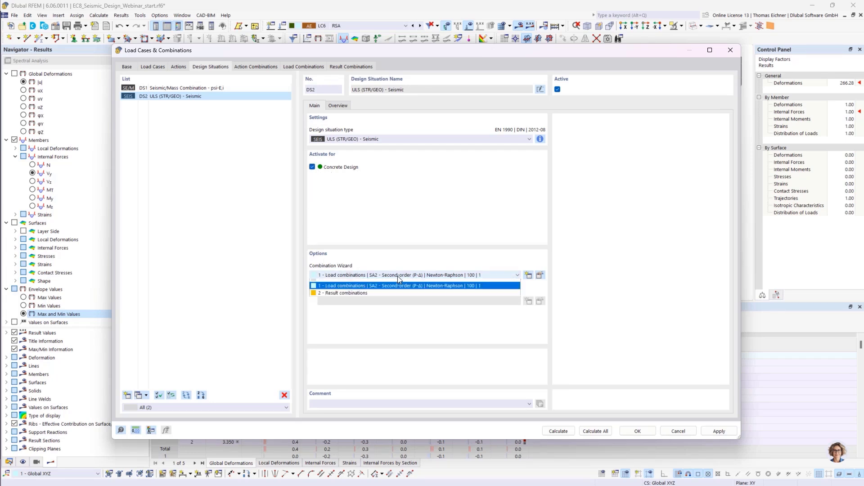
{"action": "left_click", "coordinate": [335, 295]}
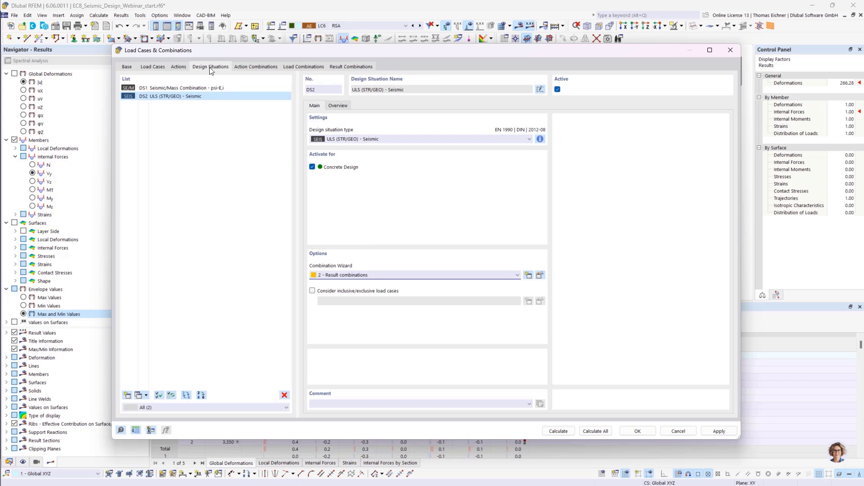
Step: Check the load cases assigned to result combination RC1, keep Scaled sums envelope as the sub-result of LC6 RSA, and confirm the combinations
{"action": "left_click", "coordinate": [343, 66]}
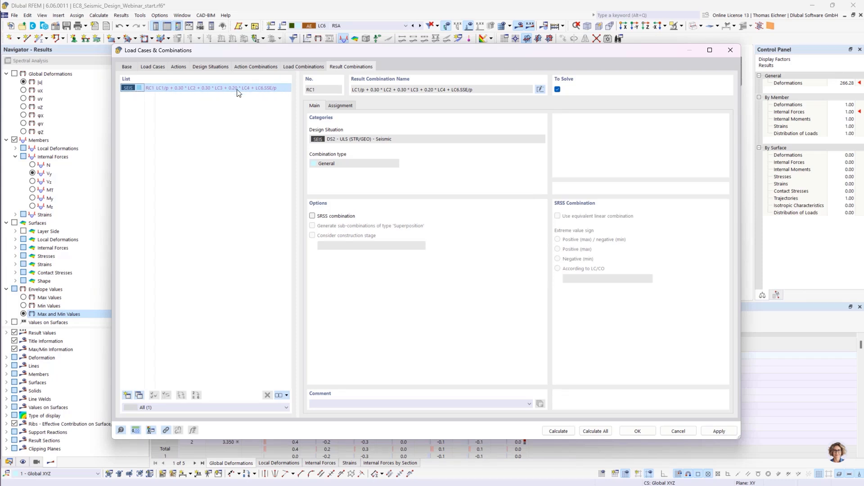
{"action": "left_click", "coordinate": [349, 105]}
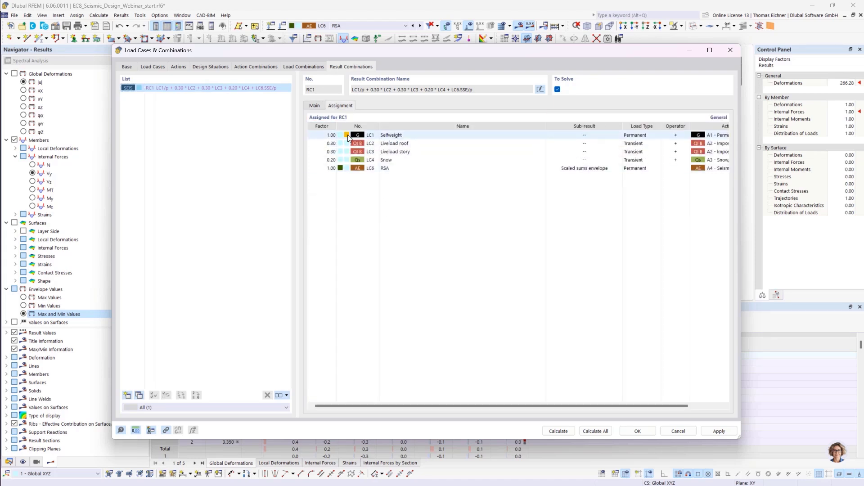
{"action": "left_click", "coordinate": [391, 152]}
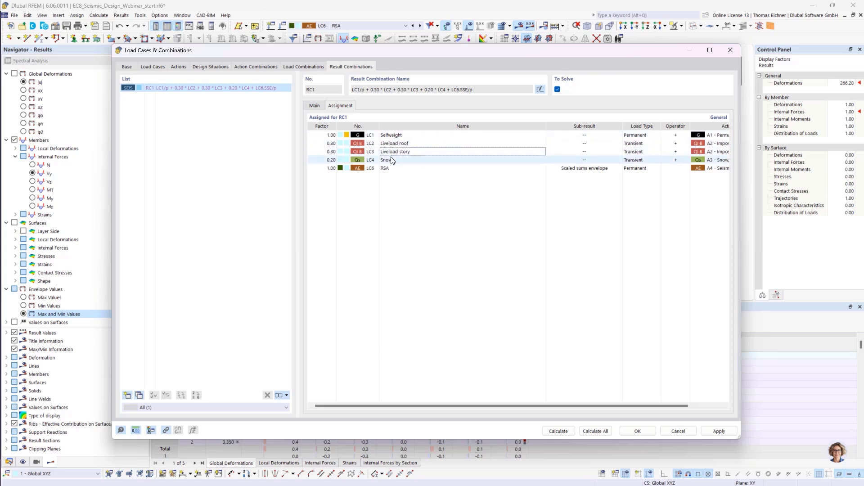
{"action": "left_click", "coordinate": [391, 160]}
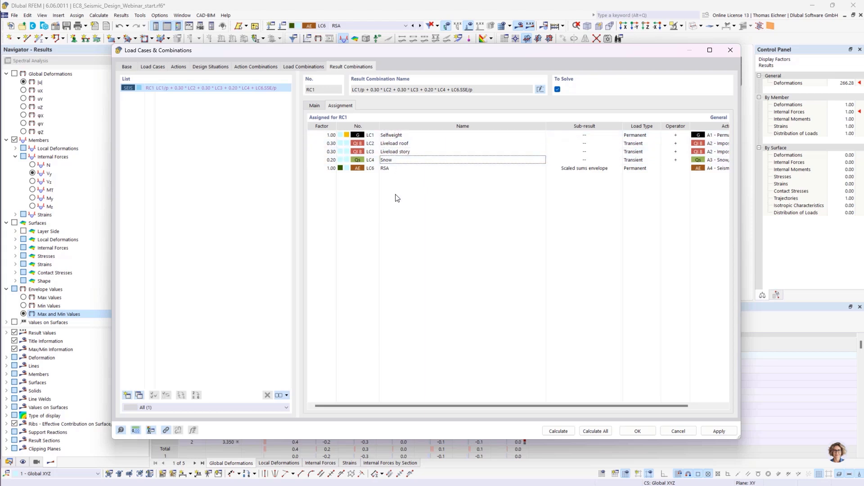
{"action": "left_click", "coordinate": [591, 168]}
{"action": "left_click", "coordinate": [600, 169]}
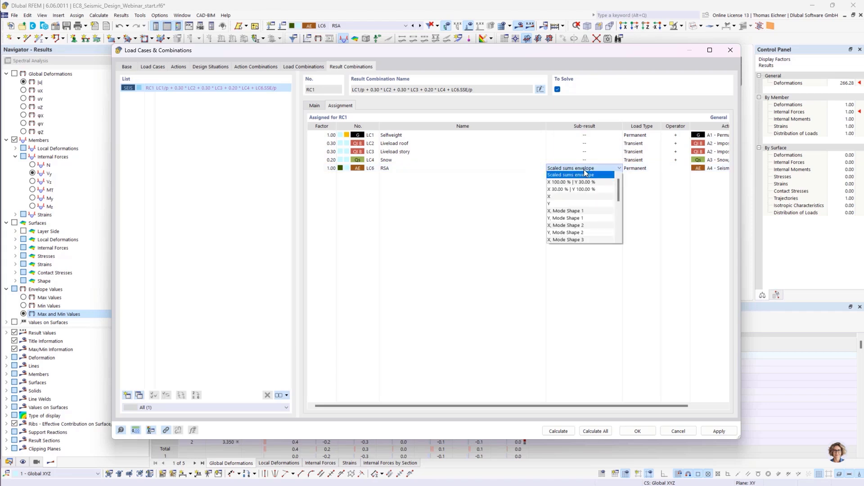
{"action": "left_click", "coordinate": [583, 173]}
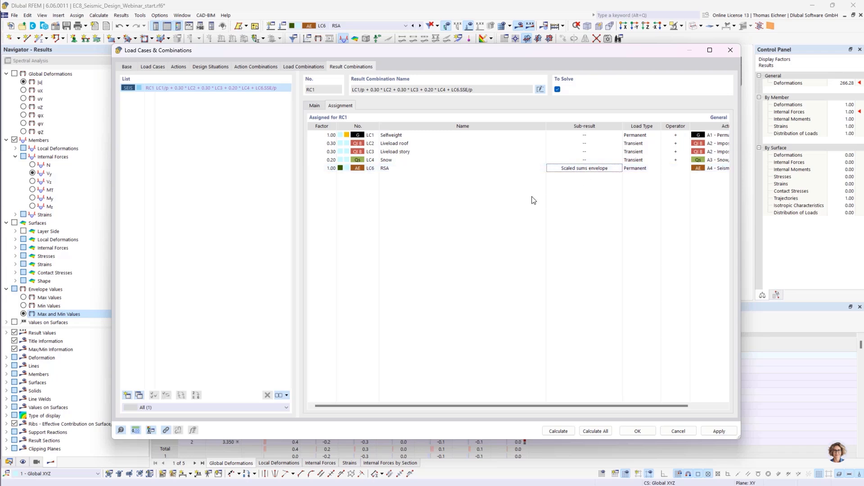
{"action": "left_click", "coordinate": [501, 169]}
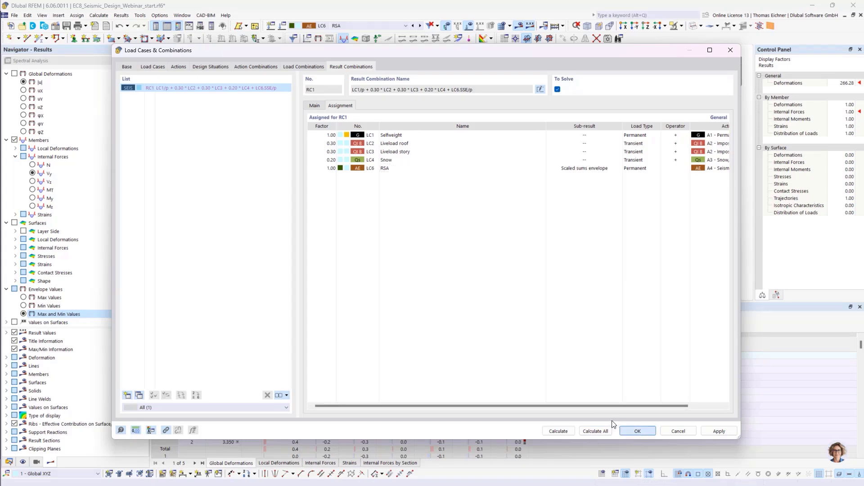
{"action": "left_click", "coordinate": [621, 430]}
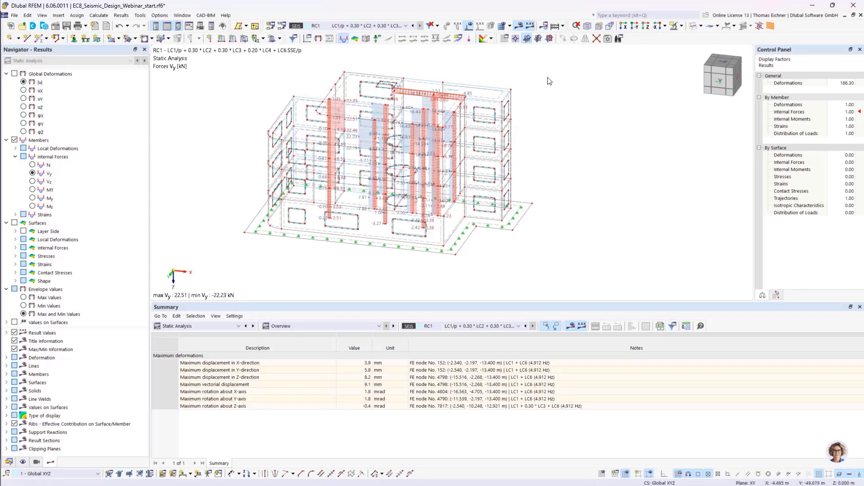
Step: Calculate all load cases, combinations and designs of the model, accepting the deletion of the existing results
{"action": "left_click", "coordinate": [556, 28]}
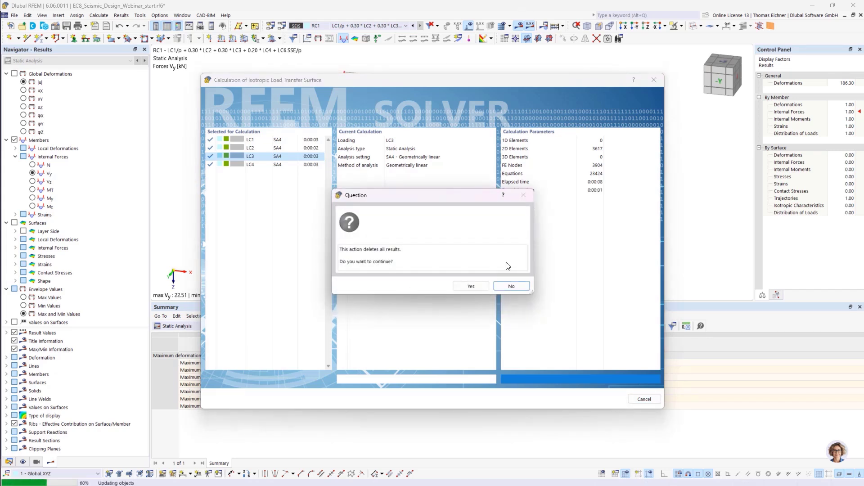
{"action": "left_click", "coordinate": [471, 286]}
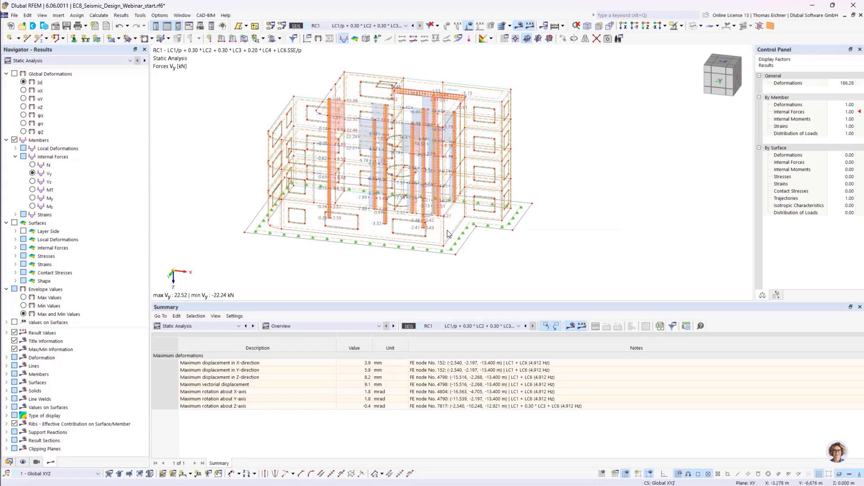
{"action": "right_click", "coordinate": [447, 230]}
{"action": "key", "text": "Escape"}
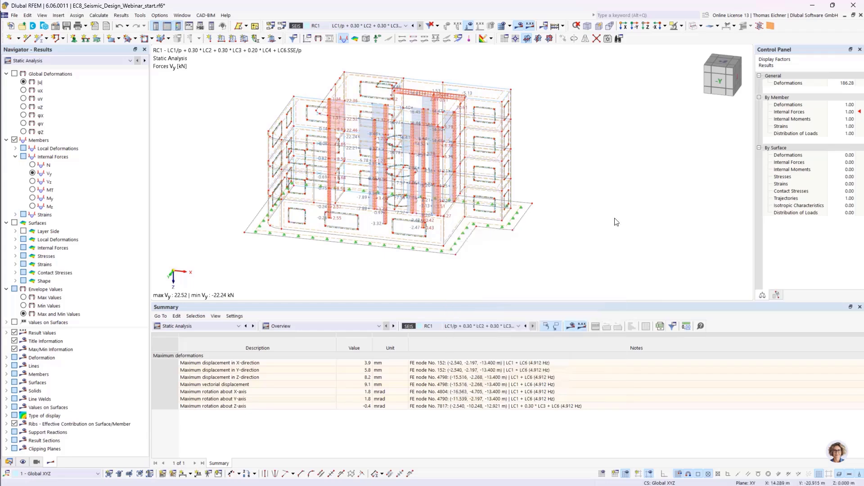
Step: Switch the result tables to Concrete Design and review the design situations and objects to design in its input data
{"action": "left_click", "coordinate": [234, 327]}
{"action": "left_click", "coordinate": [198, 407]}
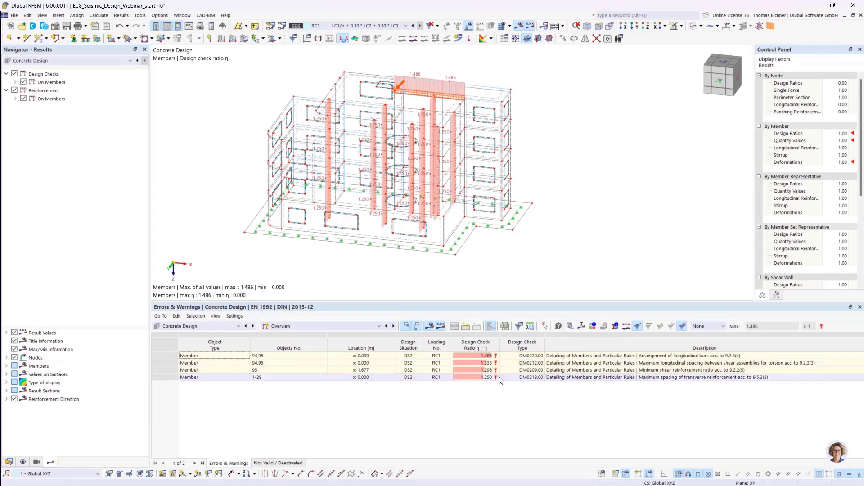
{"action": "left_click", "coordinate": [312, 325]}
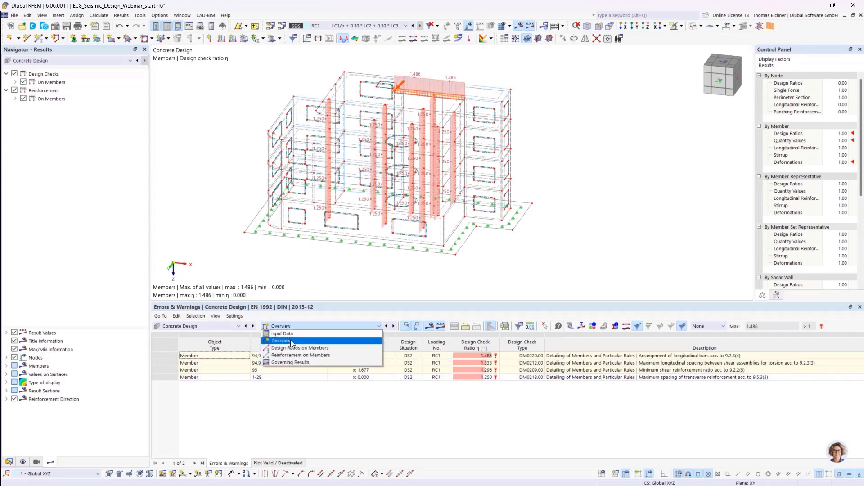
{"action": "left_click", "coordinate": [286, 333]}
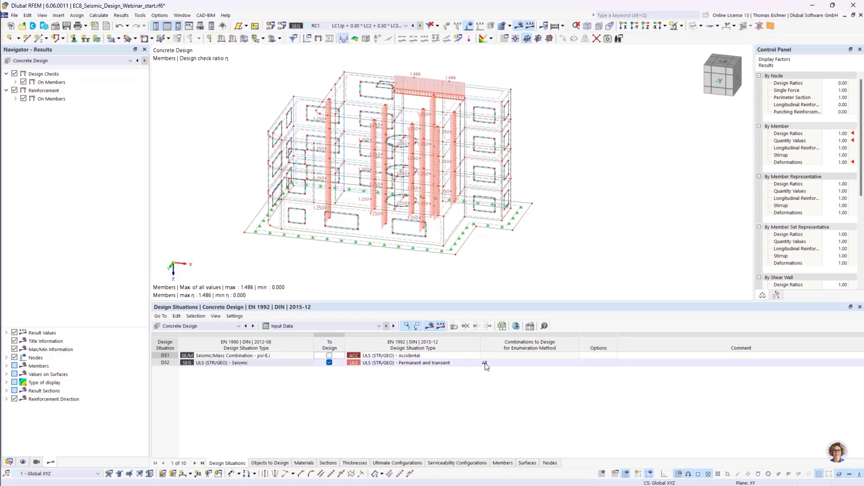
{"action": "left_click", "coordinate": [266, 463]}
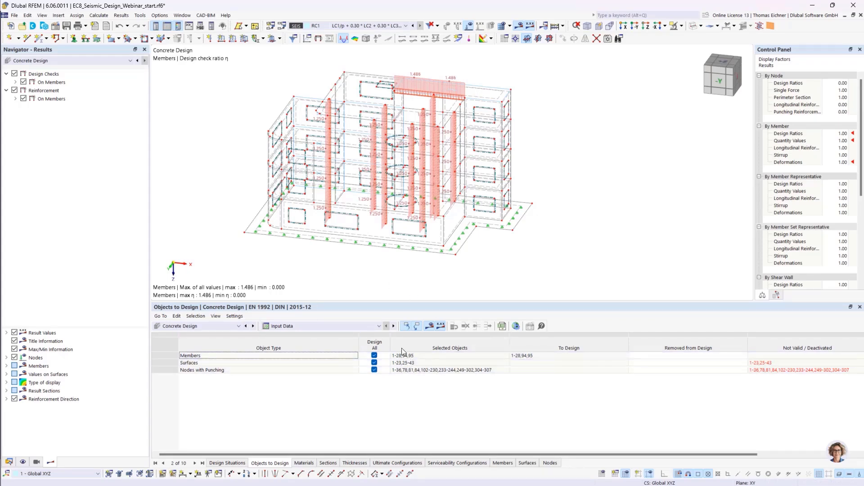
Step: List the design ratios on members by design situation and locate the member 21 shear resistance check in the model
{"action": "left_click", "coordinate": [378, 325]}
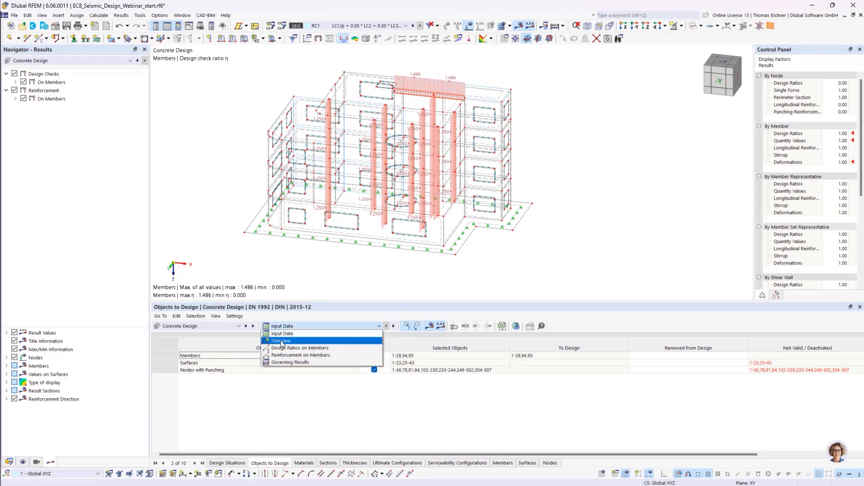
{"action": "left_click", "coordinate": [288, 341]}
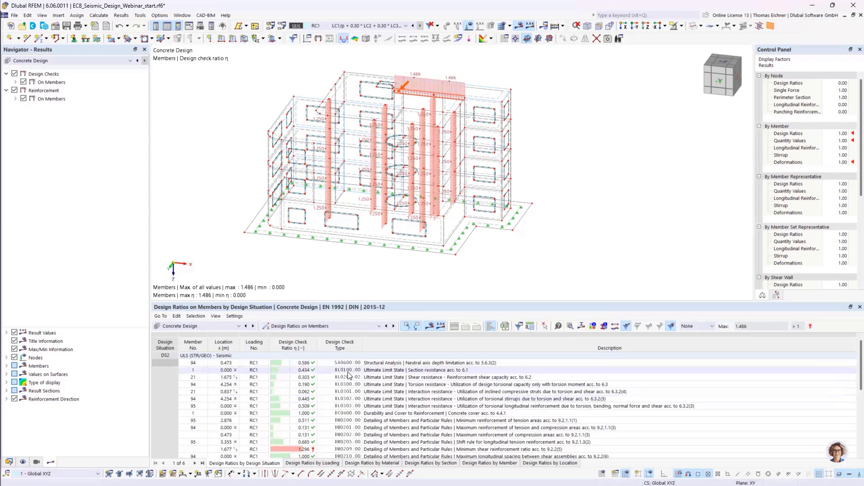
{"action": "scroll", "coordinate": [319, 170], "scroll_direction": "up", "scroll_amount": 3}
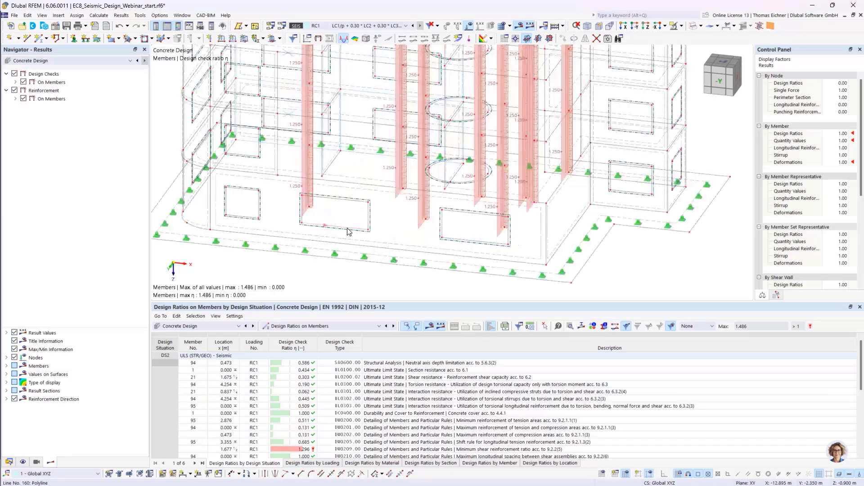
{"action": "left_click", "coordinate": [314, 201]}
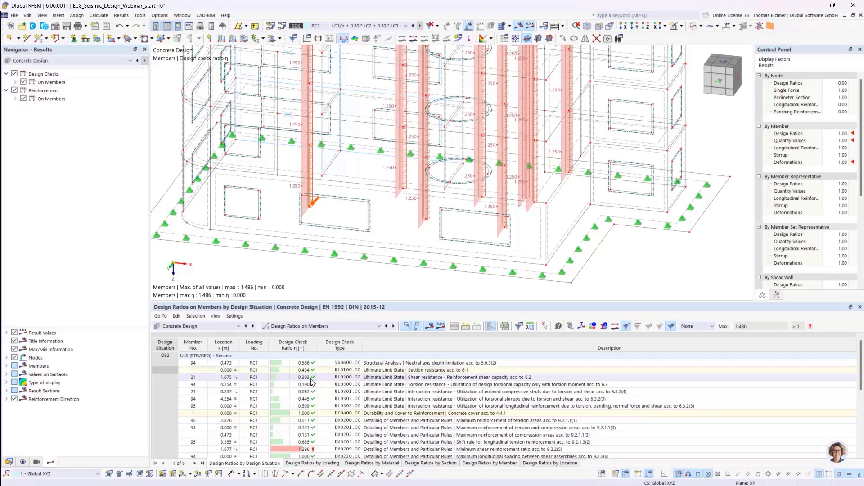
{"action": "left_click", "coordinate": [359, 378]}
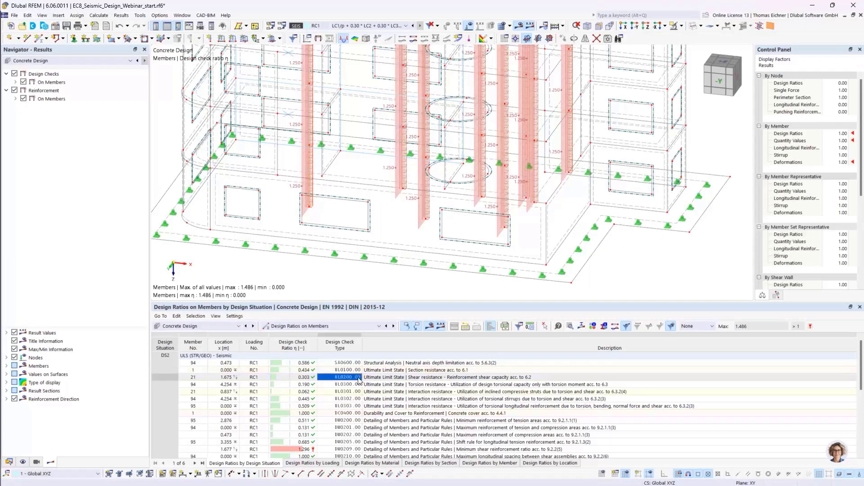
{"action": "scroll", "coordinate": [347, 243], "scroll_direction": "down", "scroll_amount": 4}
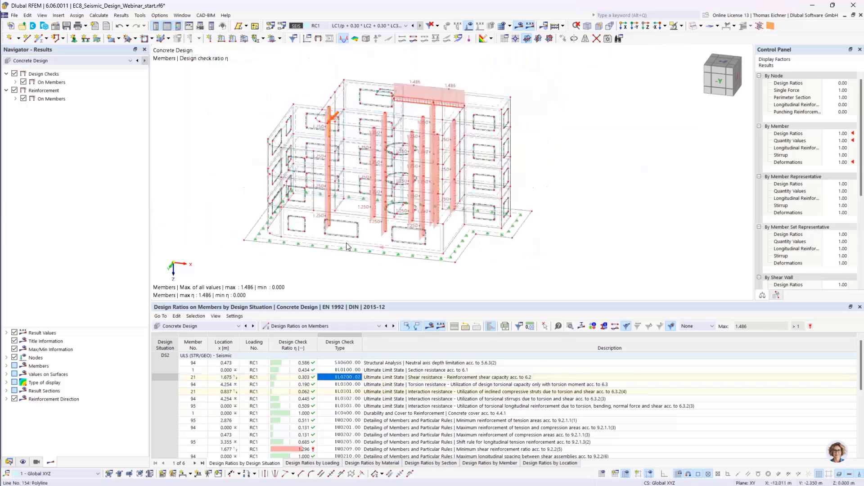
{"action": "scroll", "coordinate": [345, 242], "scroll_direction": "up", "scroll_amount": 1}
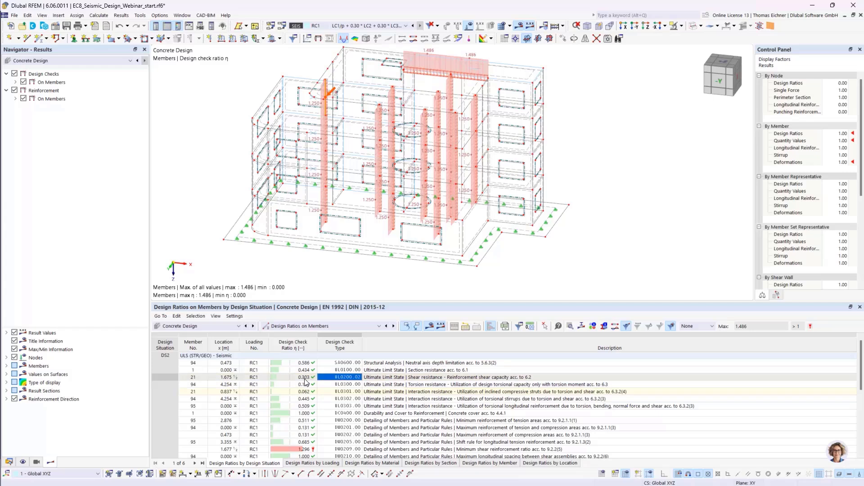
Step: Examine the design check details of the reinforcement shear capacity check UL0200.02 for member 21, including its formulas, and close them
{"action": "double_click", "coordinate": [343, 380]}
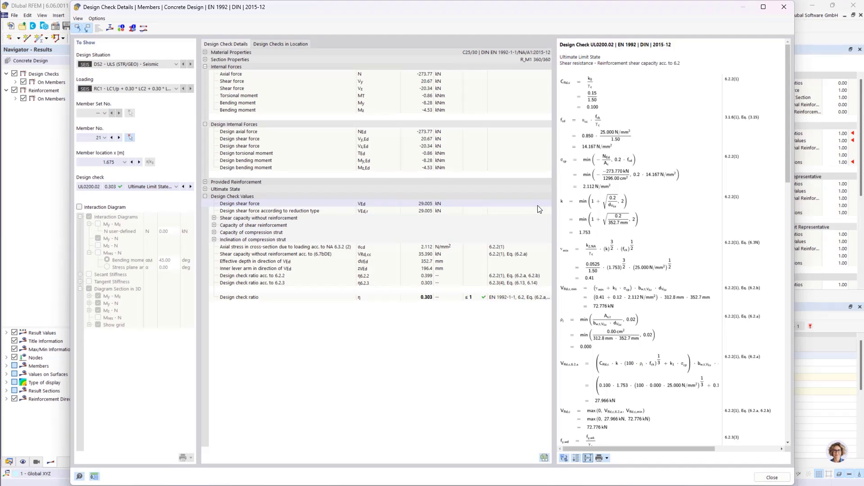
{"action": "mouse_move", "coordinate": [788, 133]}
{"action": "left_mouse_down"}
{"action": "mouse_move", "coordinate": [785, 320]}
{"action": "mouse_move", "coordinate": [787, 128]}
{"action": "left_mouse_up"}
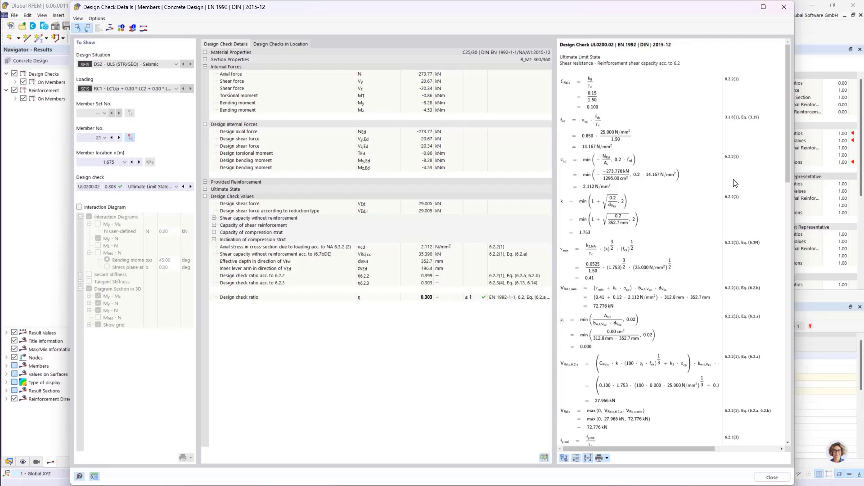
{"action": "left_click", "coordinate": [783, 6]}
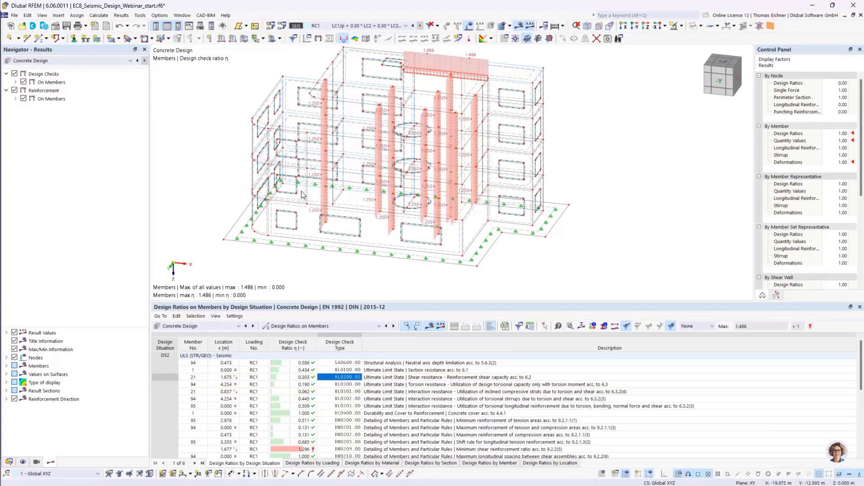
Step: Activate the Building Model add-on in the model's base data
{"action": "scroll", "coordinate": [180, 184], "scroll_direction": "down", "scroll_amount": 3}
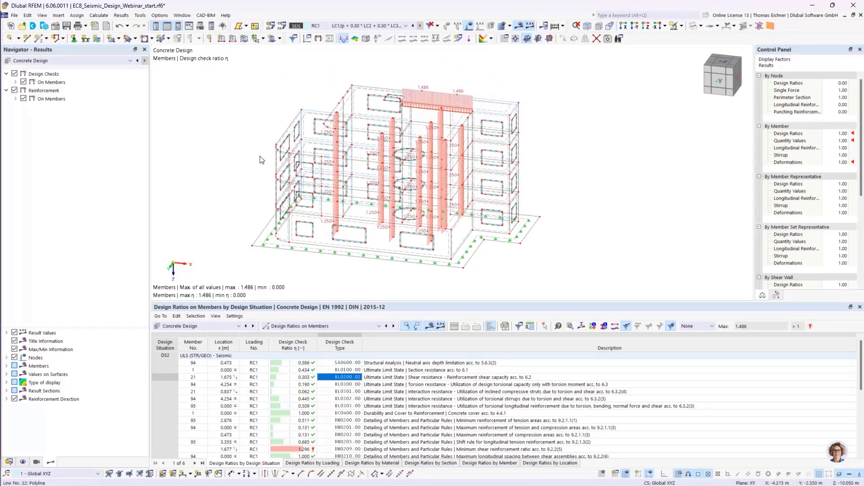
{"action": "middle_click_drag", "start_coordinate": [234, 161], "coordinate": [252, 159]}
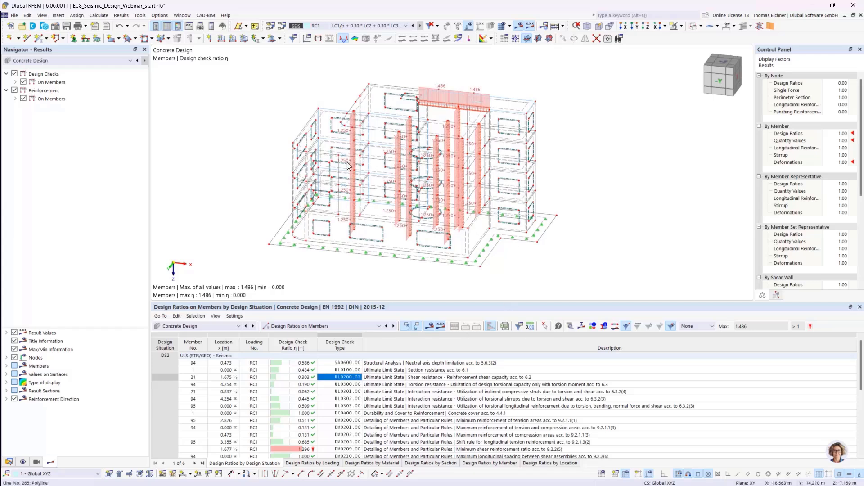
{"action": "left_click", "coordinate": [9, 462]}
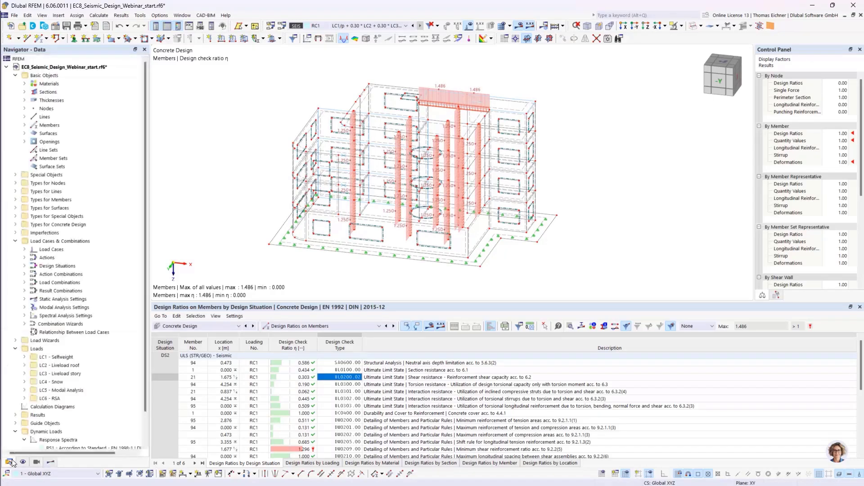
{"action": "scroll", "coordinate": [125, 248], "scroll_direction": "down", "scroll_amount": 2}
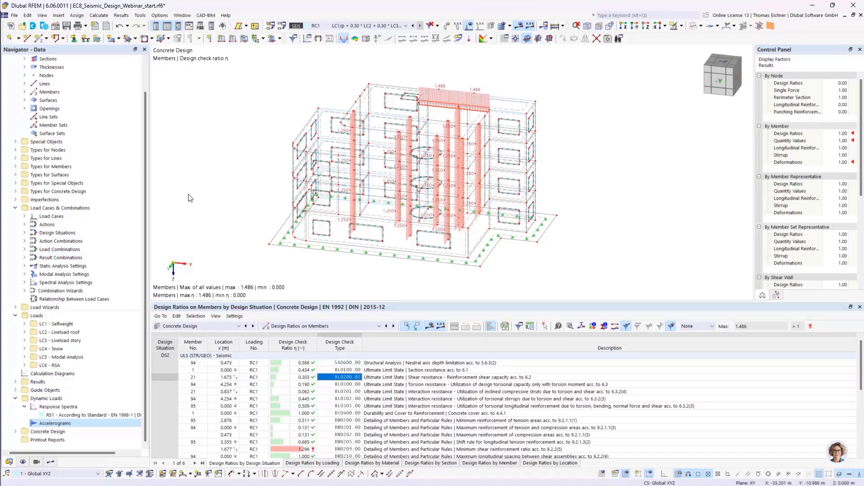
{"action": "left_click", "coordinate": [56, 26]}
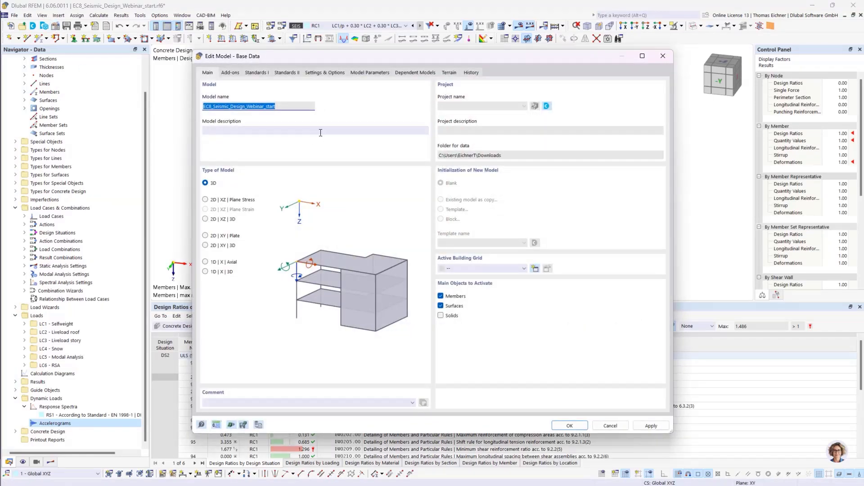
{"action": "left_click", "coordinate": [231, 74]}
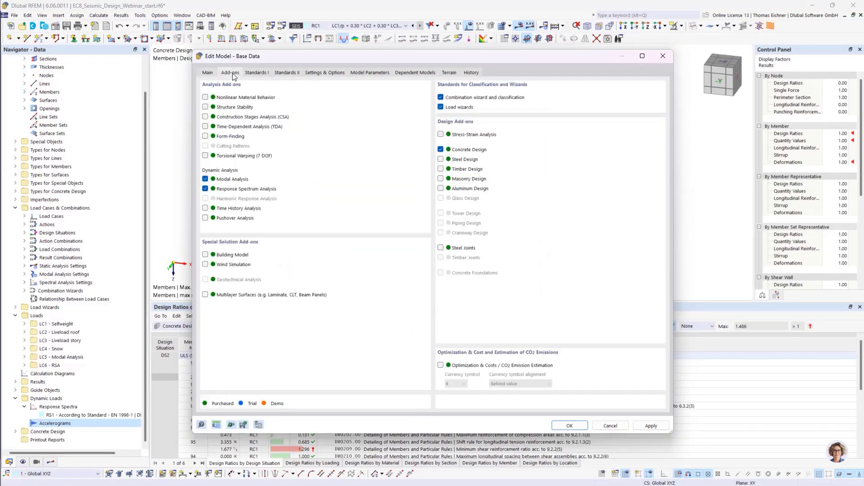
{"action": "left_click", "coordinate": [205, 255]}
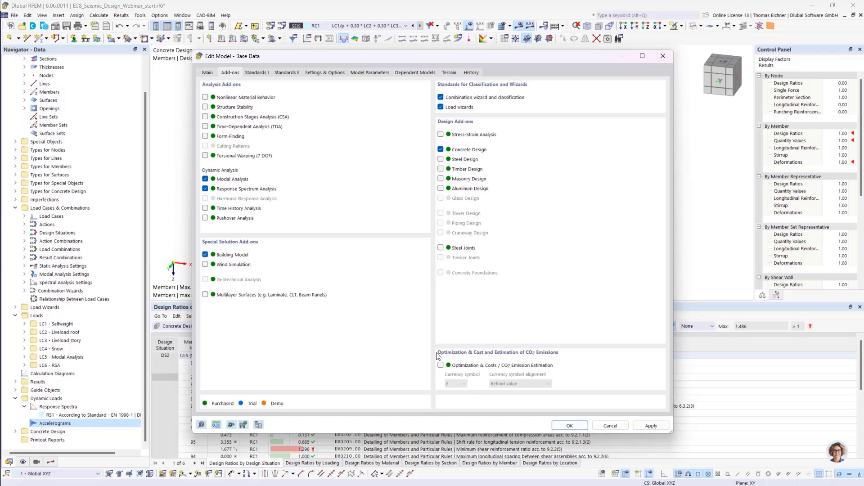
{"action": "left_click", "coordinate": [570, 425]}
Step: Add three building stories, each 3.350 m high, above the existing base story, up to a top elevation of -13.400 m
{"action": "scroll", "coordinate": [83, 438], "scroll_direction": "down", "scroll_amount": 1}
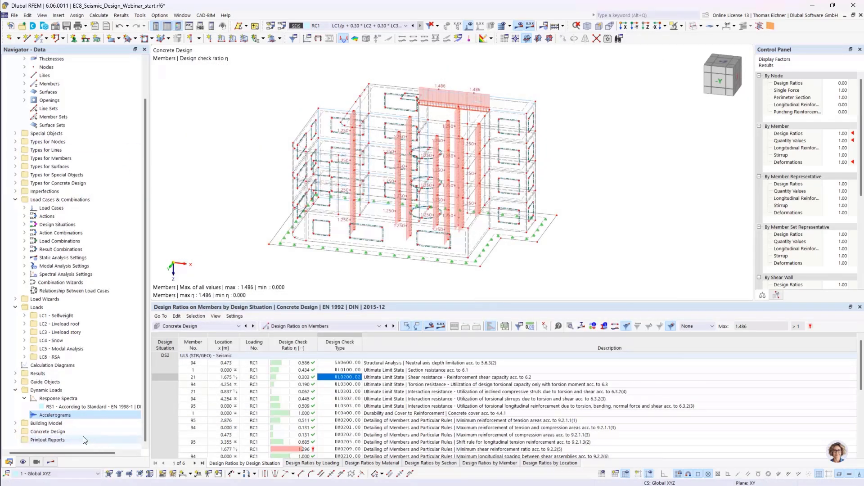
{"action": "left_click", "coordinate": [16, 423]}
{"action": "scroll", "coordinate": [62, 408], "scroll_direction": "down", "scroll_amount": 2}
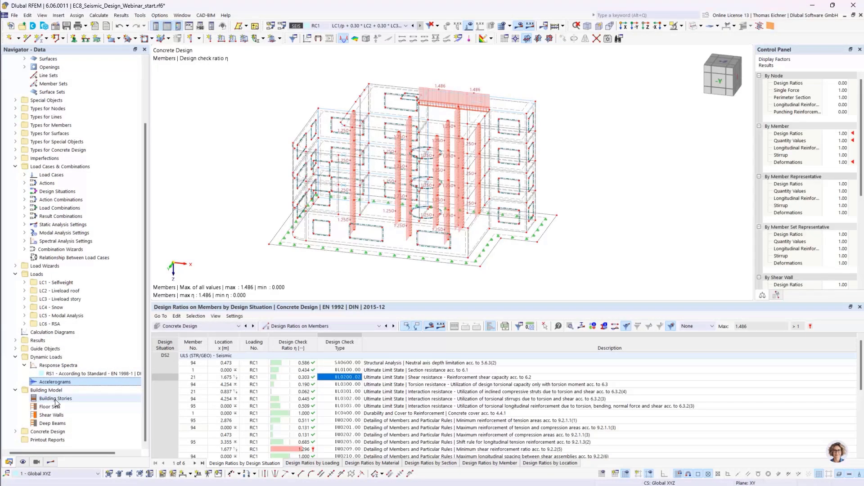
{"action": "double_click", "coordinate": [55, 399]}
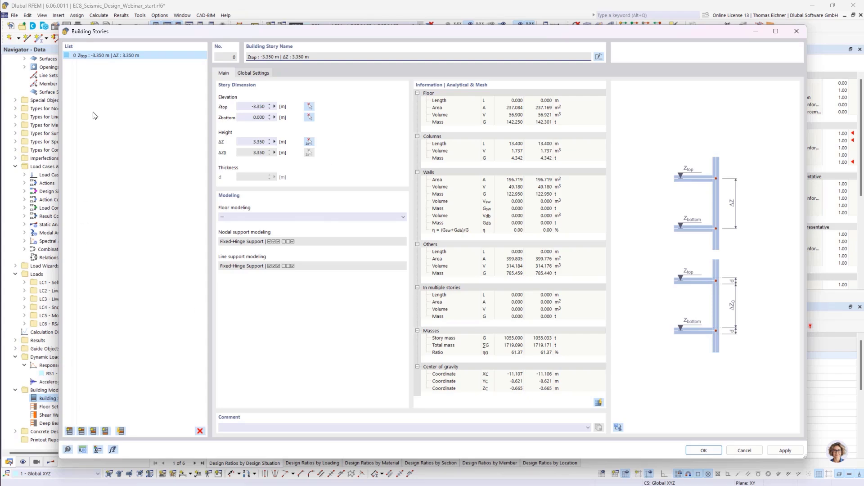
{"action": "left_click_drag", "start_coordinate": [144, 32], "coordinate": [213, 274]}
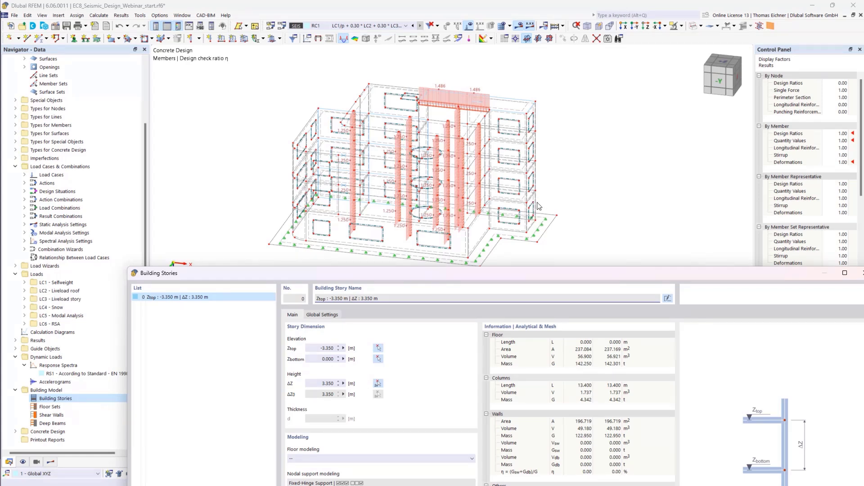
{"action": "left_click_drag", "start_coordinate": [473, 271], "coordinate": [406, 309]}
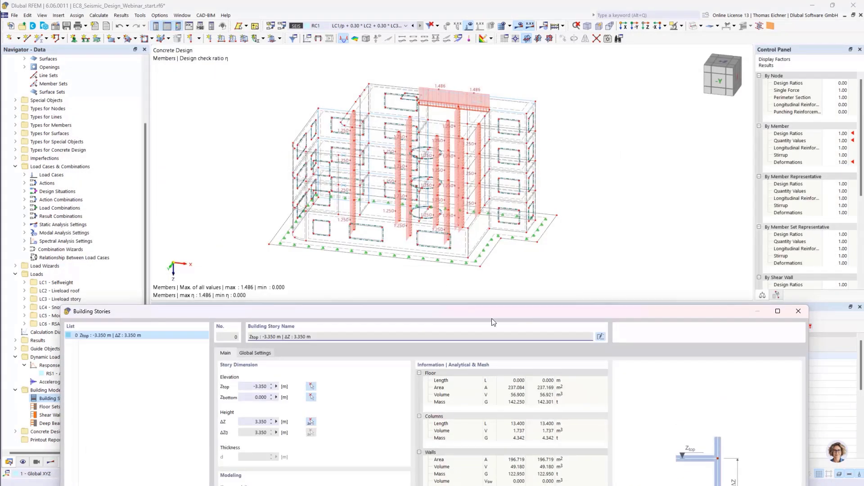
{"action": "left_click_drag", "start_coordinate": [452, 312], "coordinate": [468, 39]}
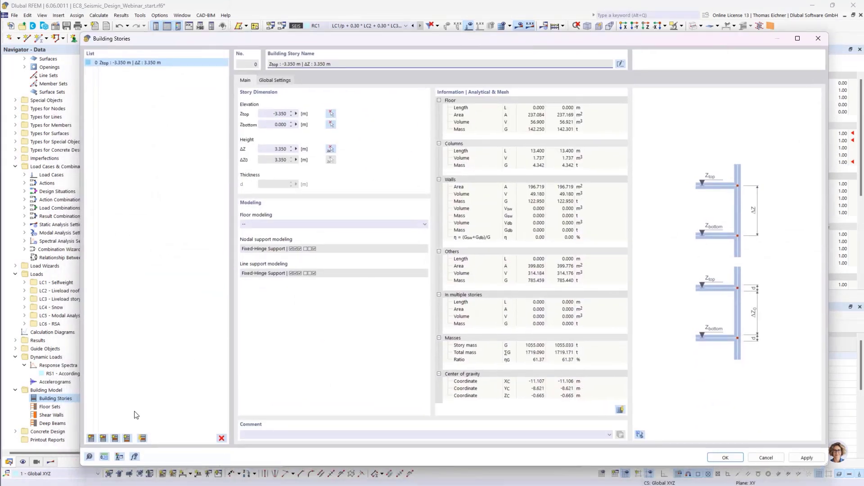
{"action": "left_click", "coordinate": [90, 440]}
{"action": "left_click", "coordinate": [90, 440]}
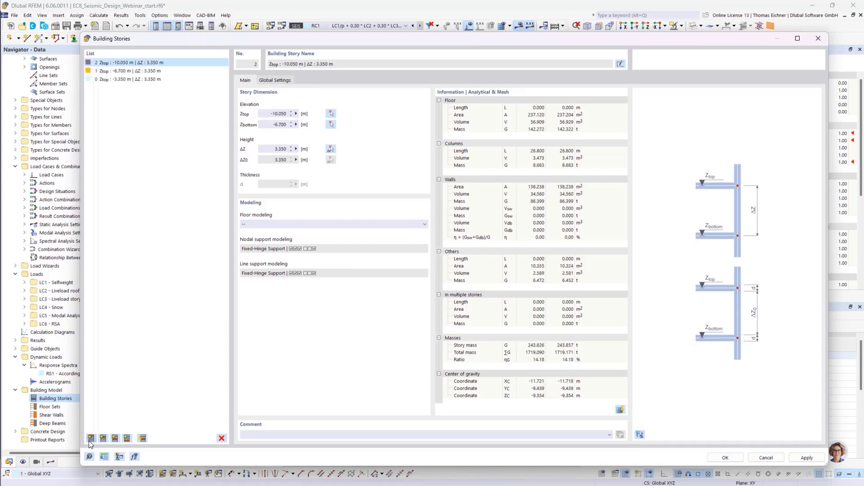
{"action": "left_click", "coordinate": [90, 440]}
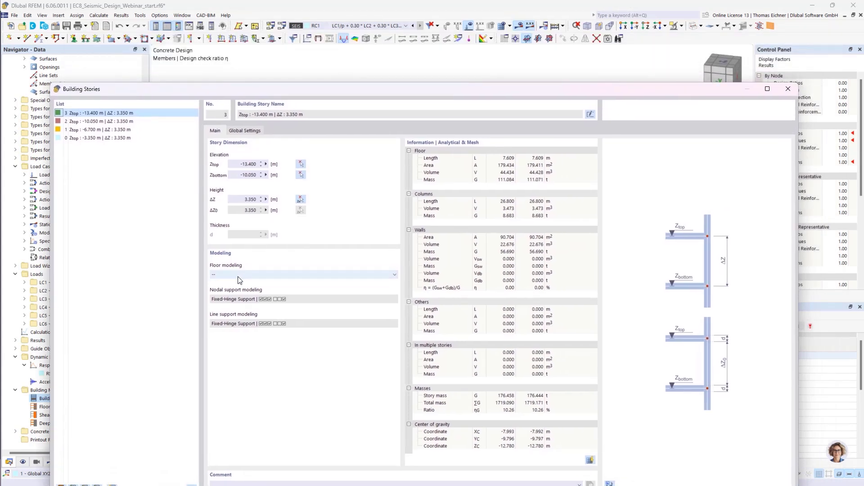
Step: Check the floor modeling options for the top story, leave the option unset (--), and accept the building stories
{"action": "left_click", "coordinate": [238, 275]}
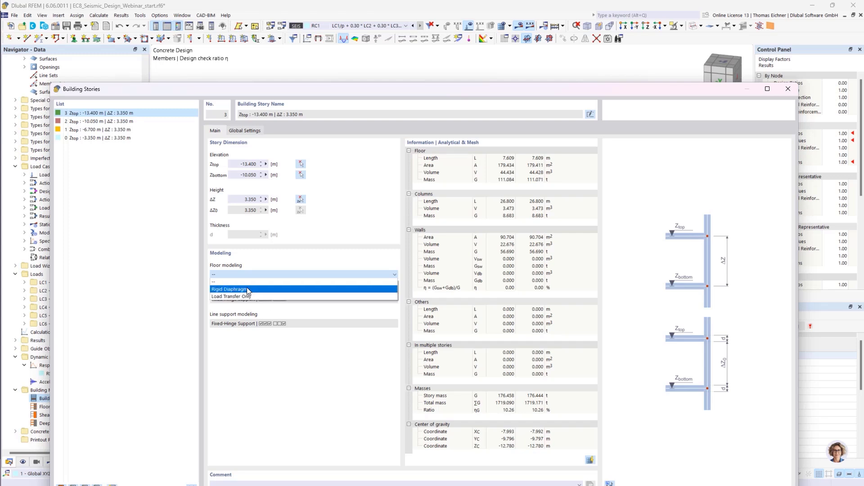
{"action": "left_click", "coordinate": [231, 280]}
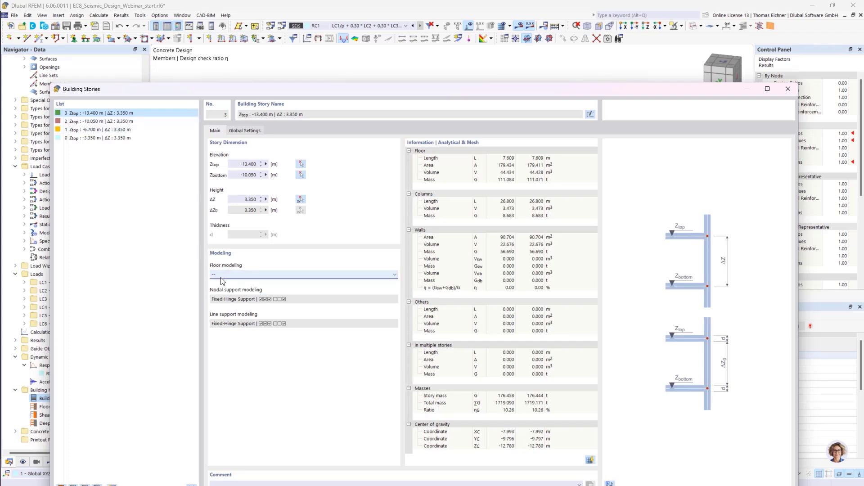
{"action": "left_click_drag", "start_coordinate": [220, 93], "coordinate": [215, 54]}
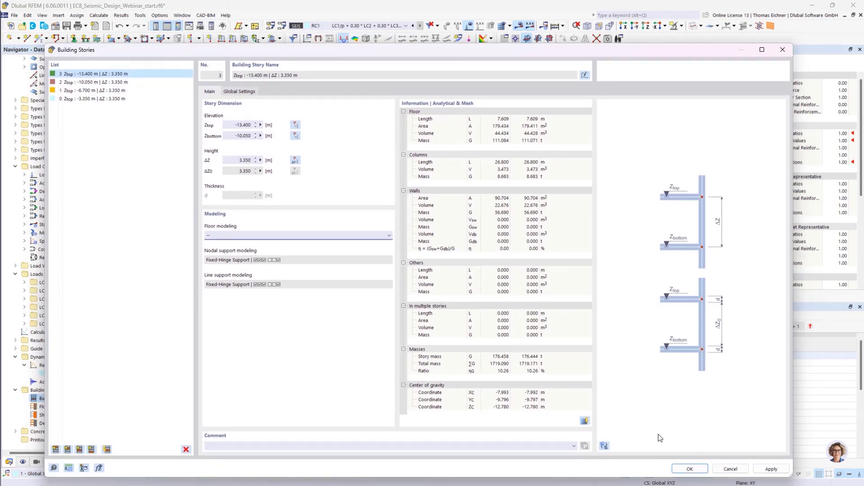
{"action": "left_click", "coordinate": [687, 469]}
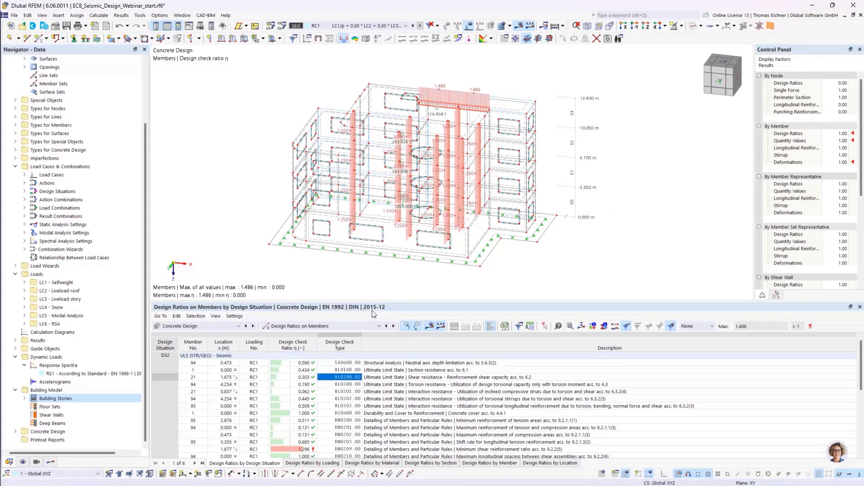
Step: Display the static analysis results by stories for LC1 Selfweight and review the story actions
{"action": "left_click", "coordinate": [218, 327]}
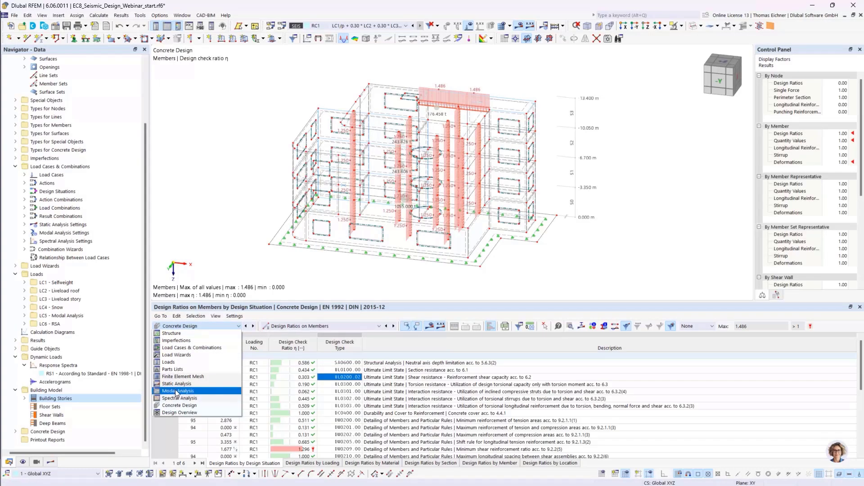
{"action": "left_click", "coordinate": [178, 385]}
{"action": "left_click", "coordinate": [277, 328]}
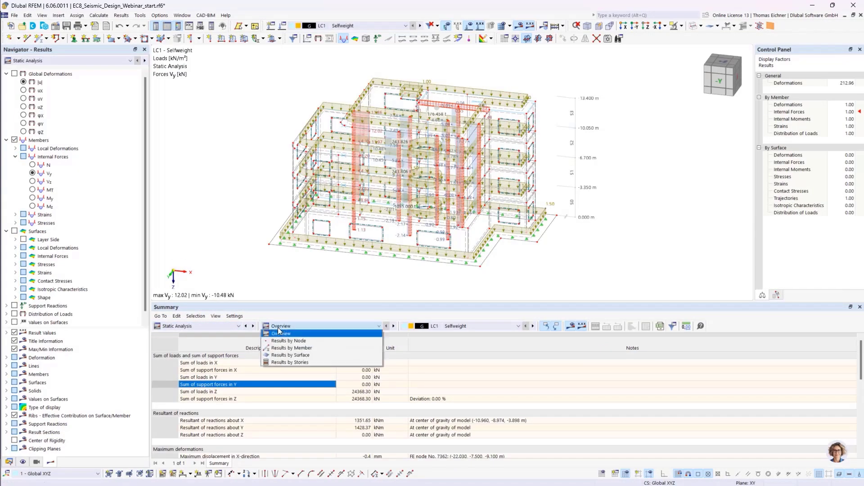
{"action": "left_click", "coordinate": [279, 362]}
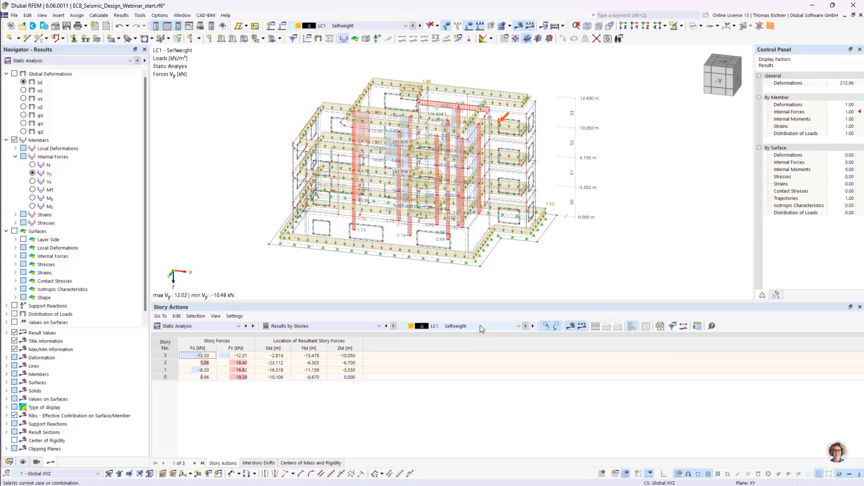
{"action": "left_click", "coordinate": [403, 372]}
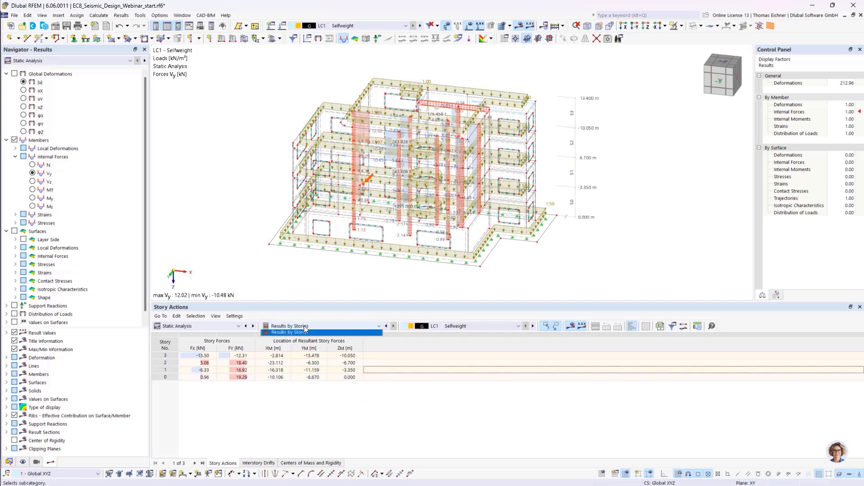
{"action": "left_click", "coordinate": [288, 326]}
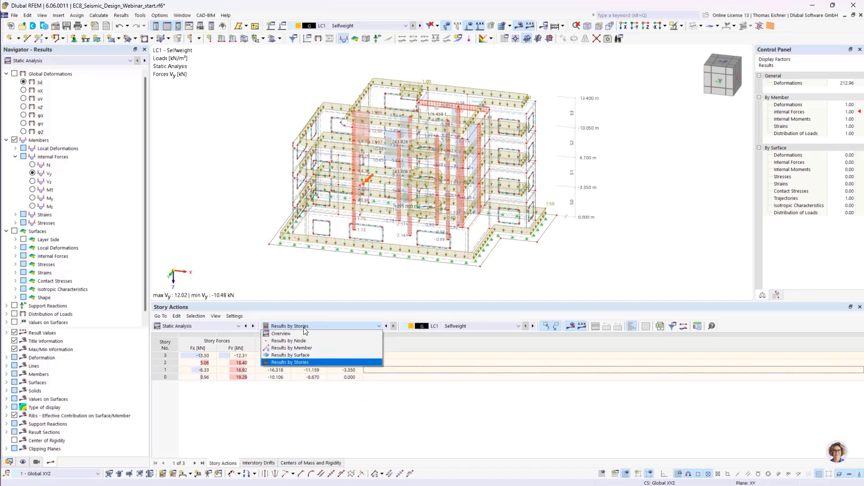
{"action": "left_click", "coordinate": [305, 329]}
Step: List the spectral analysis results by stories for LC6 RSA and review story actions, interstory drifts, and centers of mass and rigidity
{"action": "left_click", "coordinate": [218, 328]}
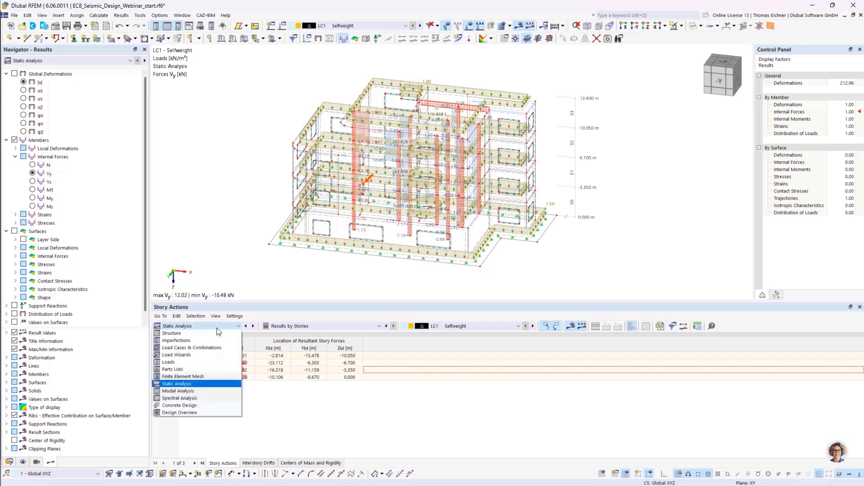
{"action": "left_click", "coordinate": [191, 398]}
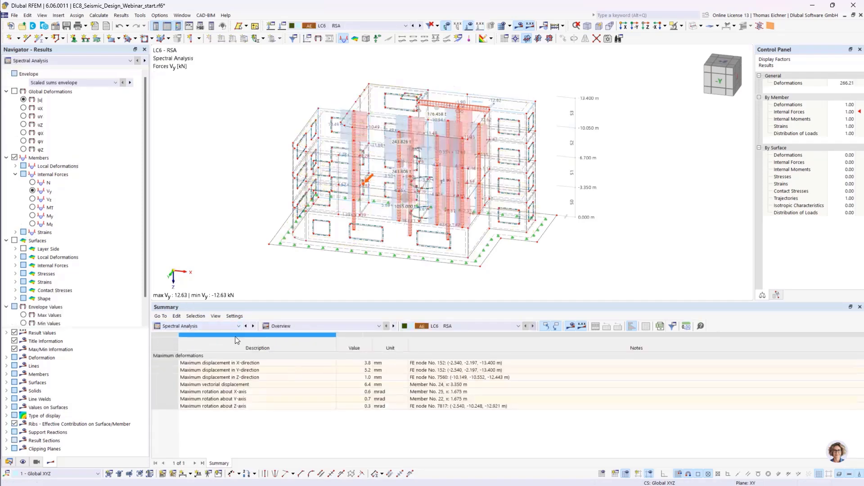
{"action": "left_click", "coordinate": [285, 324]}
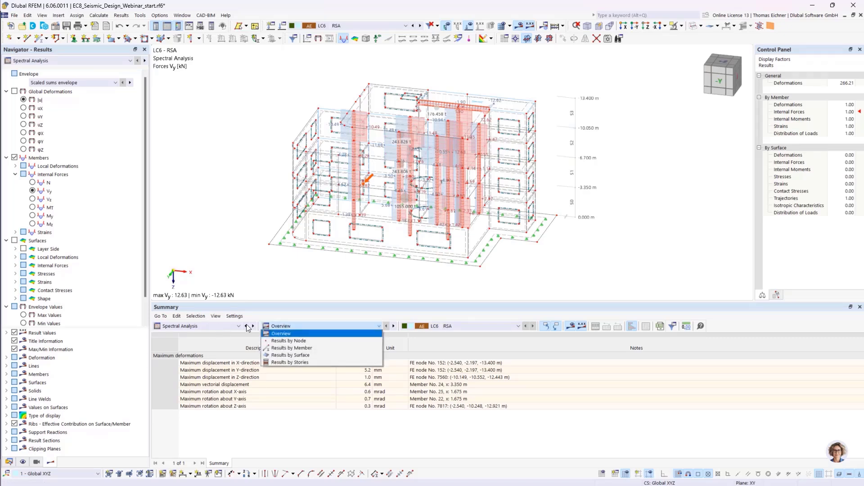
{"action": "left_click", "coordinate": [290, 362]}
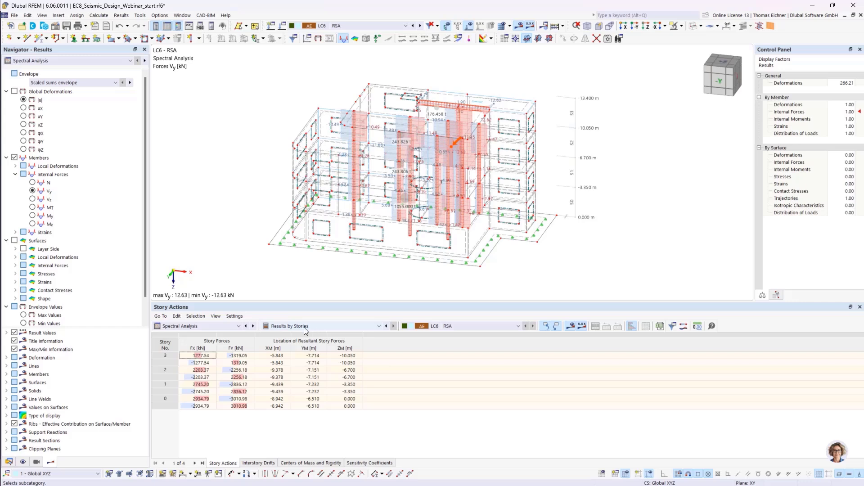
{"action": "left_click", "coordinate": [275, 355]}
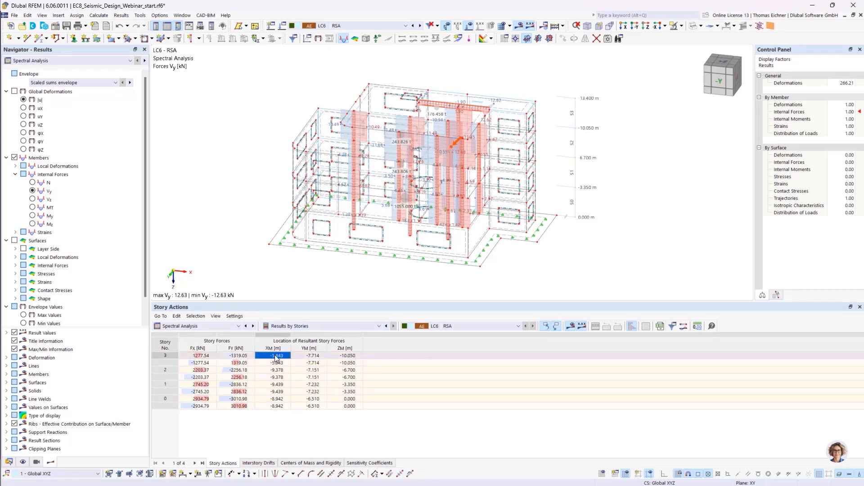
{"action": "left_click", "coordinate": [264, 462]}
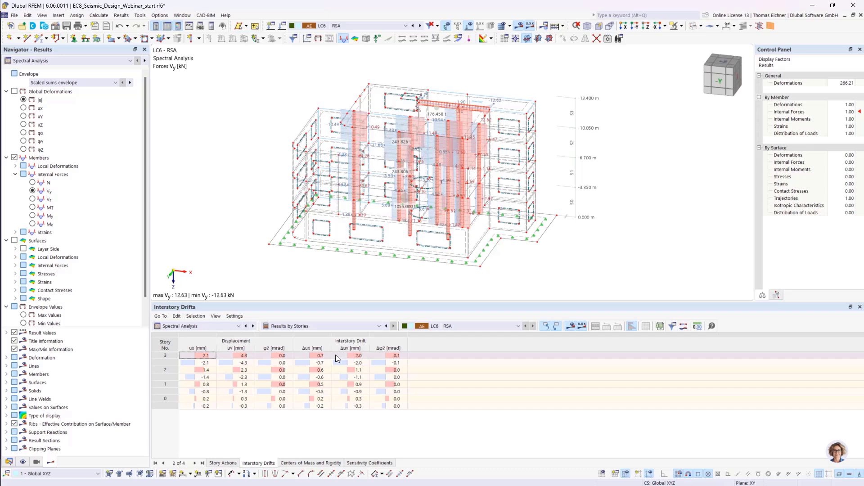
{"action": "left_click", "coordinate": [302, 464]}
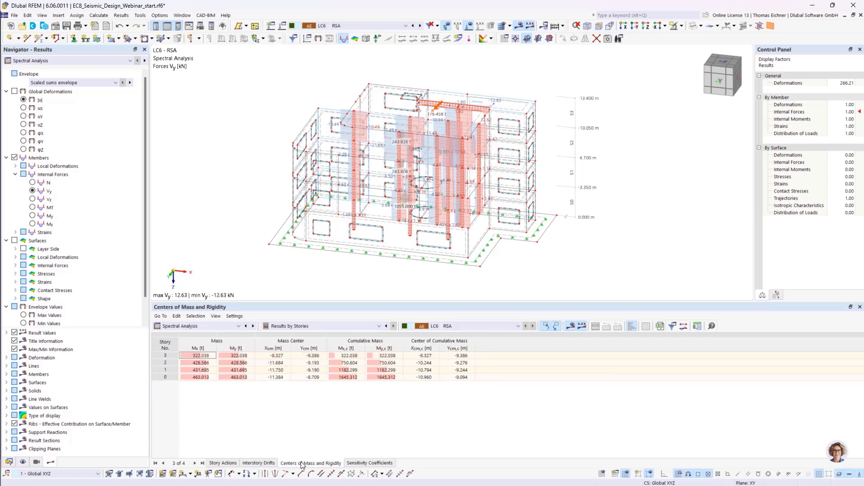
Step: Examine the sensitivity coefficients of the stories for LC6 RSA, highlighting the values in the X-direction
{"action": "left_click", "coordinate": [368, 464]}
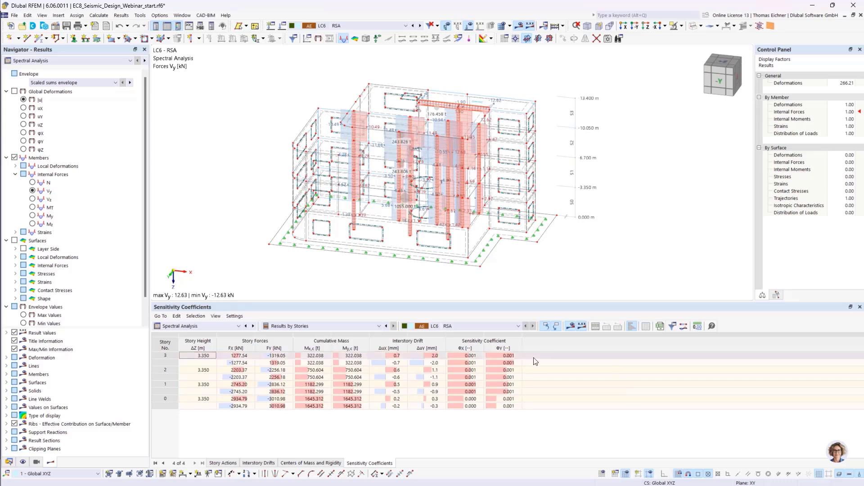
{"action": "left_click_drag", "start_coordinate": [468, 355], "coordinate": [472, 392]}
{"action": "left_click", "coordinate": [474, 392]}
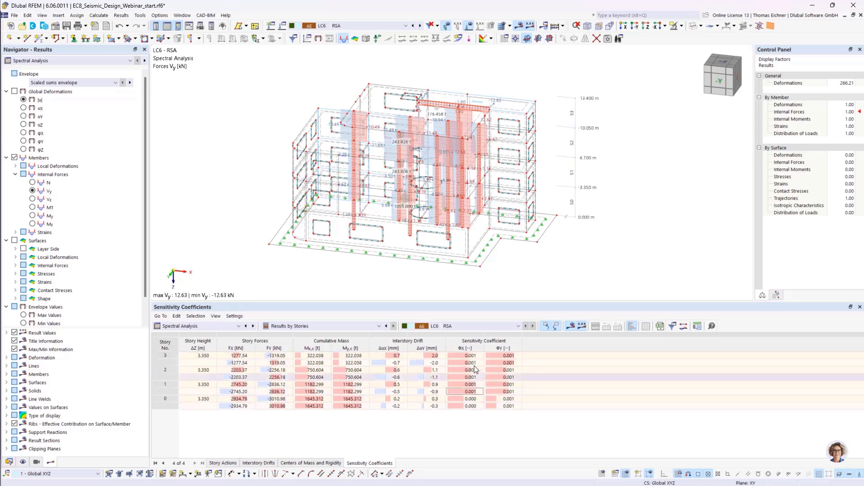
{"action": "left_click_drag", "start_coordinate": [473, 356], "coordinate": [473, 402]}
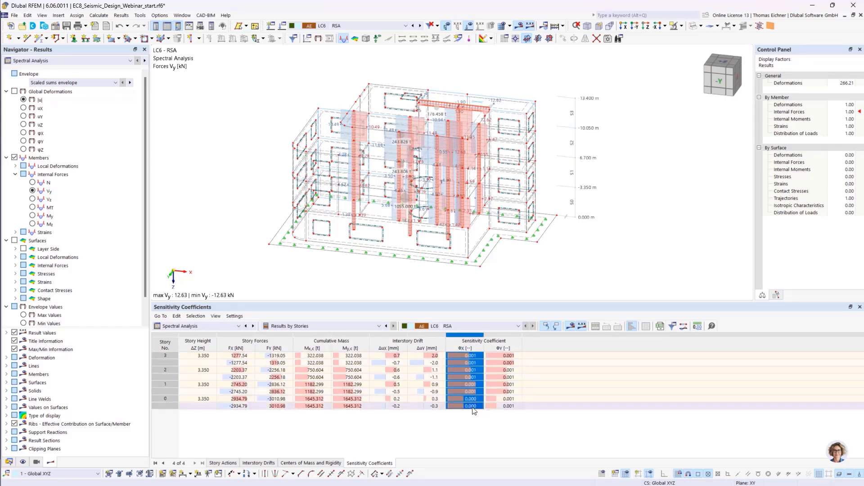
{"action": "left_click", "coordinate": [473, 416]}
{"action": "left_click_drag", "start_coordinate": [465, 356], "coordinate": [464, 398]}
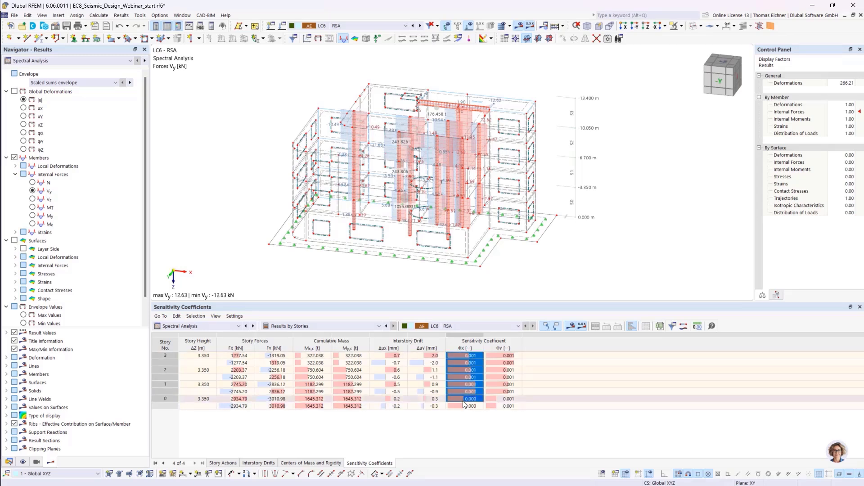
Step: Select the X-direction sensitivity coefficients of stories 3 to 0 for LC6 RSA, including both rows of each story, and clear the selection
{"action": "left_click", "coordinate": [465, 418]}
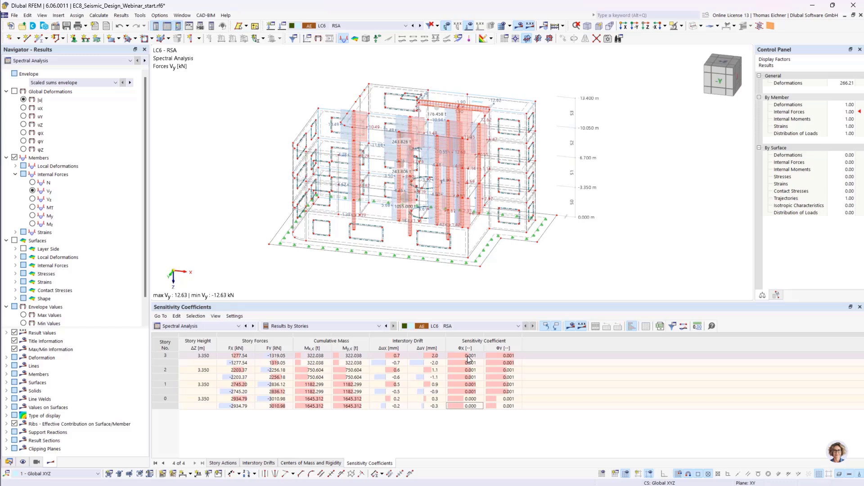
{"action": "left_click_drag", "start_coordinate": [467, 356], "coordinate": [470, 406]}
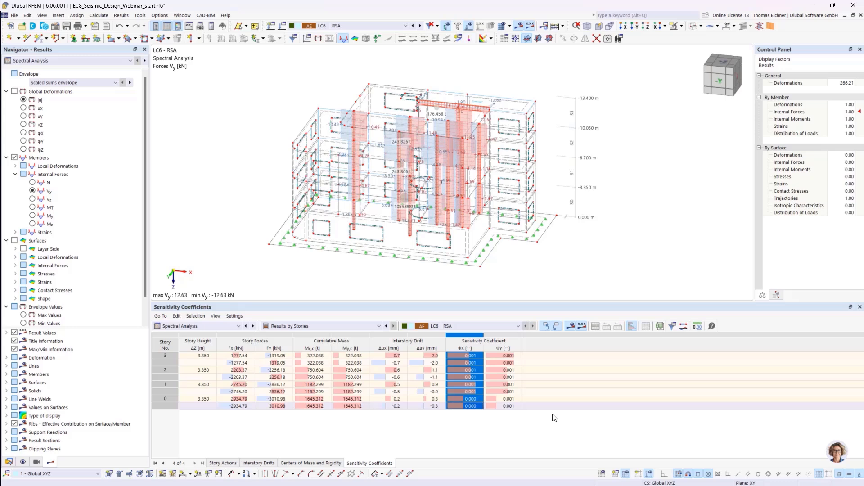
{"action": "scroll", "coordinate": [84, 251], "scroll_direction": "down", "scroll_amount": 1}
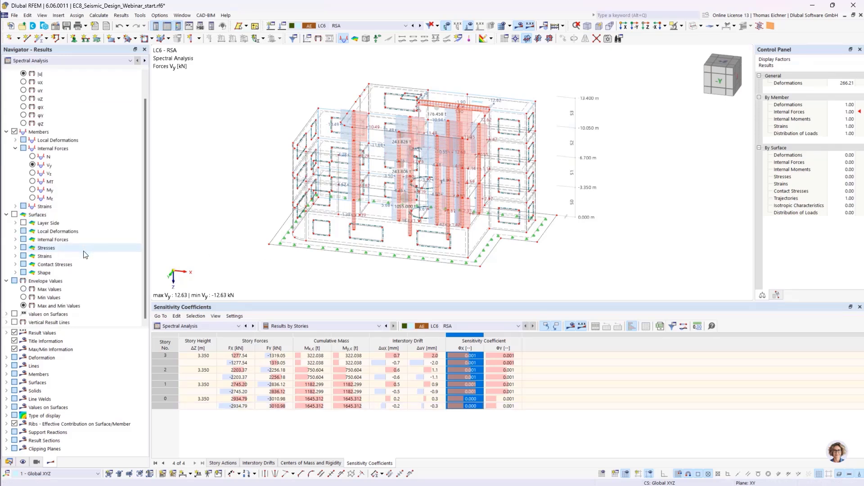
{"action": "left_click", "coordinate": [386, 433]}
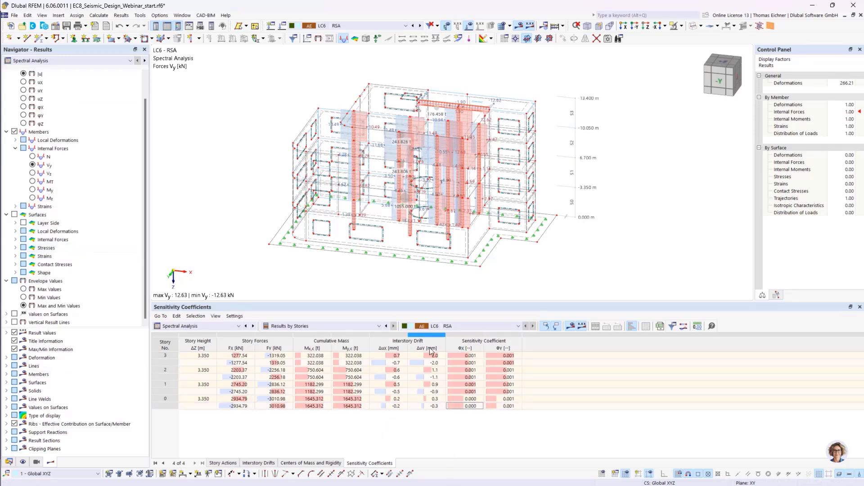
Step: Start defining a new shear wall in the Building Model data
{"action": "left_click", "coordinate": [15, 461]}
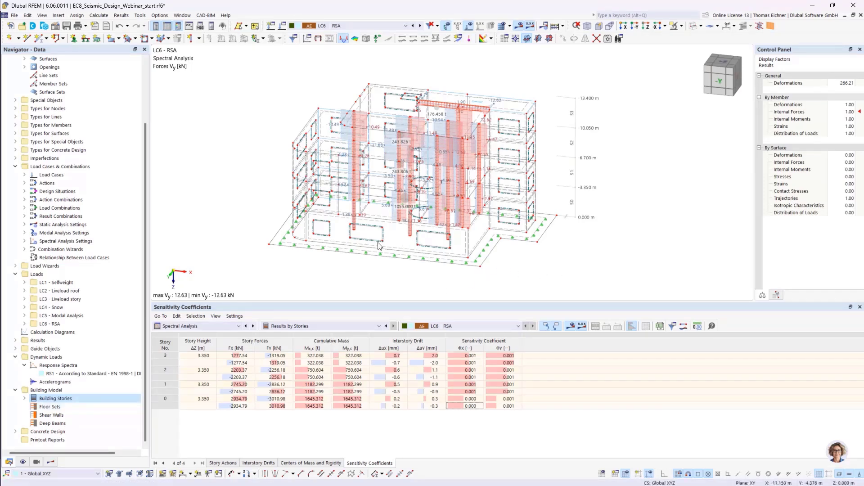
{"action": "middle_click_drag", "start_coordinate": [378, 245], "coordinate": [343, 150], "text": "ctrl"}
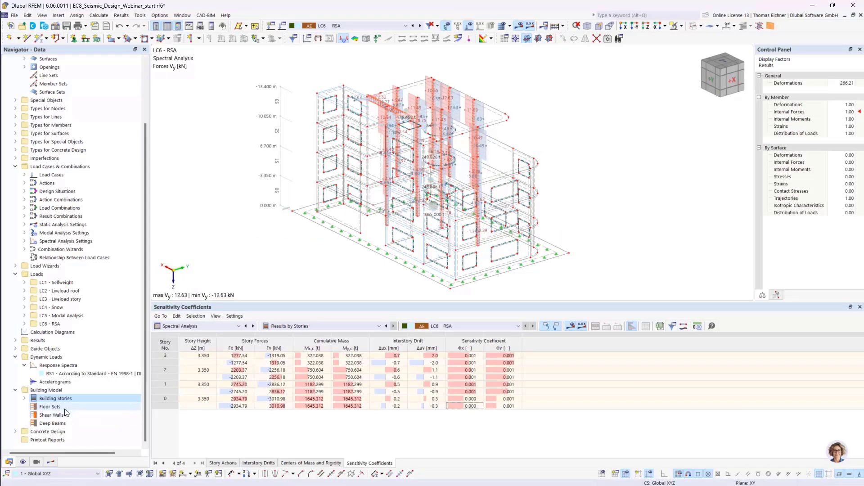
{"action": "double_click", "coordinate": [51, 415]}
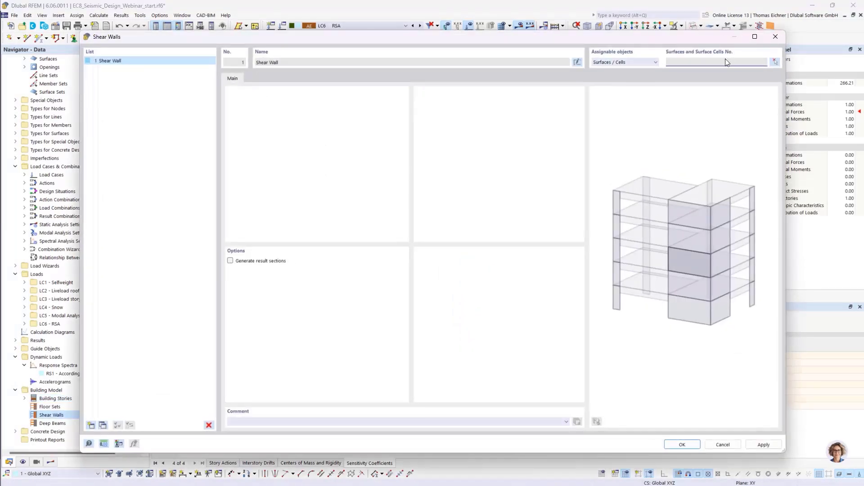
{"action": "left_click_drag", "start_coordinate": [616, 41], "coordinate": [663, 53]}
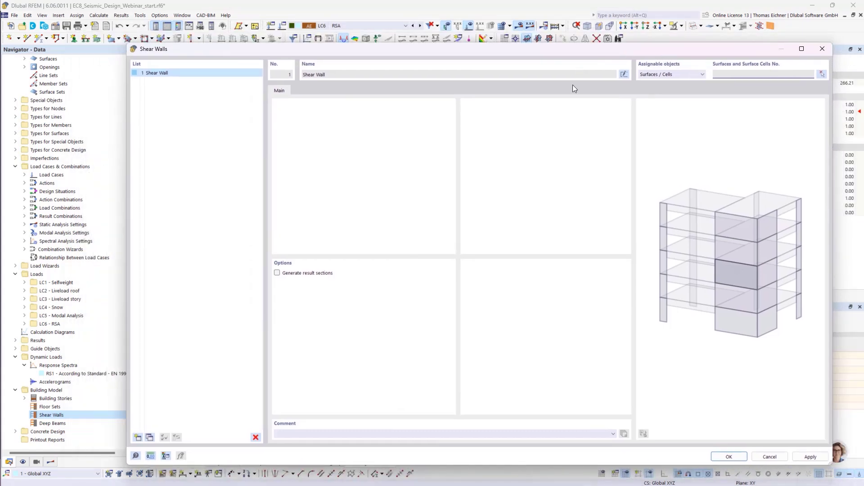
Step: Assign the vertically stacked wall surfaces 11, 18, 28 and 37 to the shear wall by picking them in the model
{"action": "left_click", "coordinate": [821, 75]}
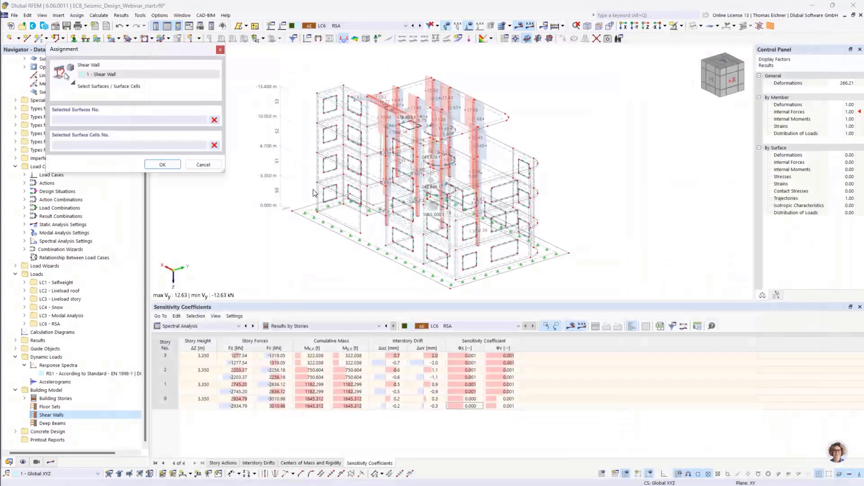
{"action": "scroll", "coordinate": [380, 205], "scroll_direction": "up", "scroll_amount": 6}
{"action": "middle_click_drag", "start_coordinate": [380, 205], "coordinate": [377, 228], "text": "ctrl"}
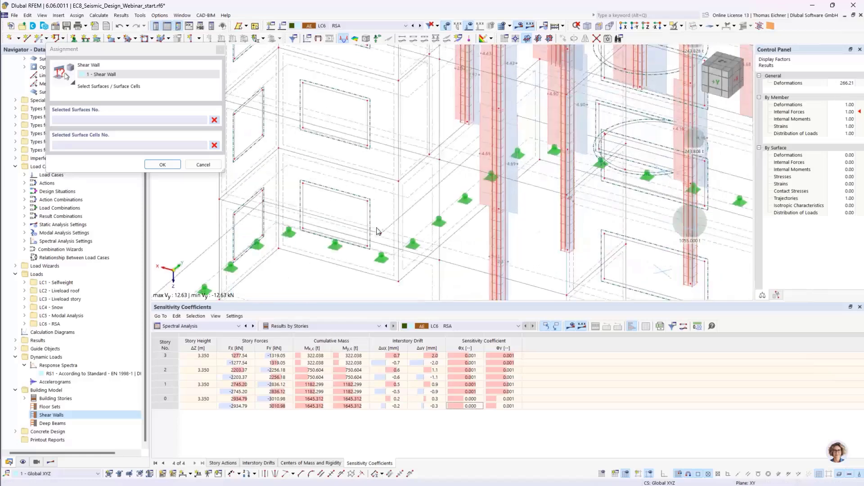
{"action": "left_click", "coordinate": [421, 262]}
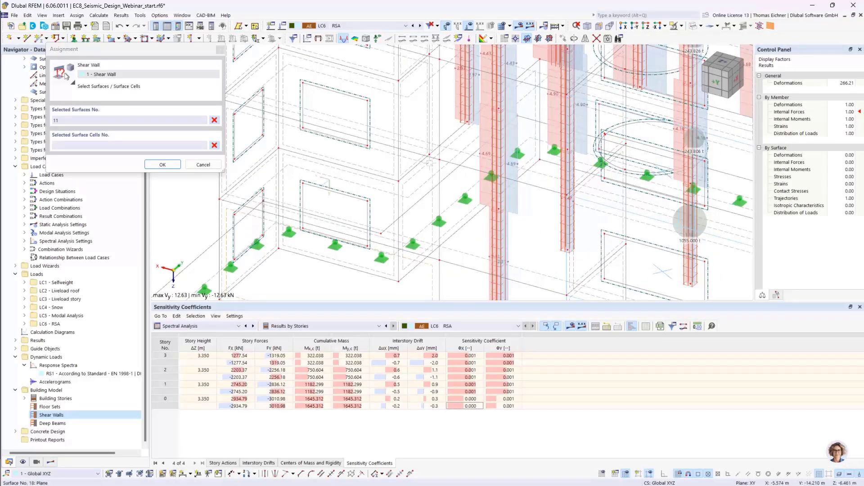
{"action": "left_click", "coordinate": [432, 170]}
{"action": "middle_click_drag", "start_coordinate": [449, 91], "coordinate": [446, 182]}
{"action": "left_click", "coordinate": [429, 158]}
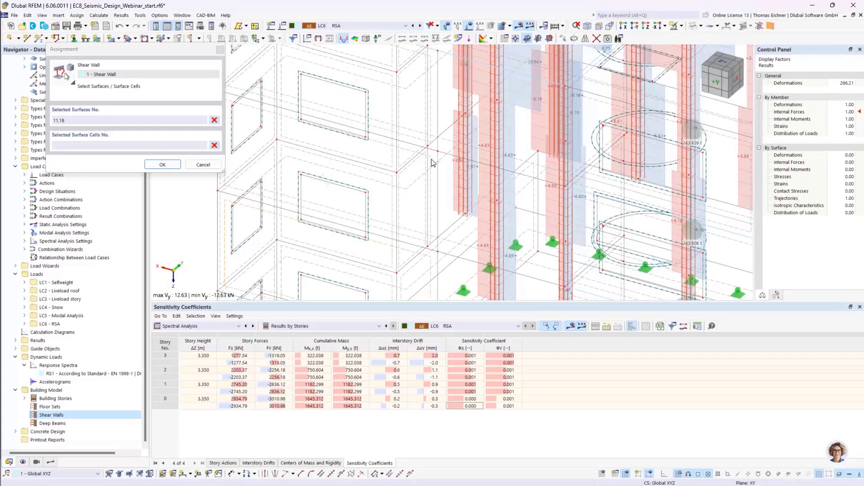
{"action": "middle_click_drag", "start_coordinate": [444, 93], "coordinate": [445, 168]}
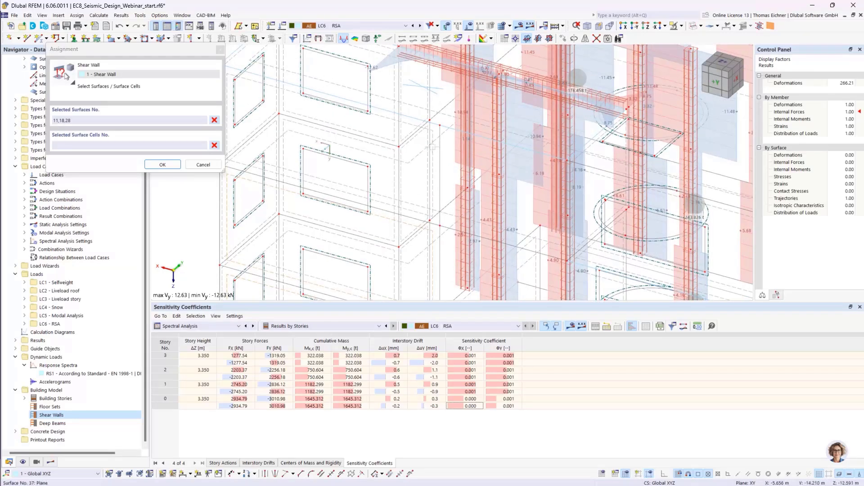
{"action": "left_click", "coordinate": [435, 156]}
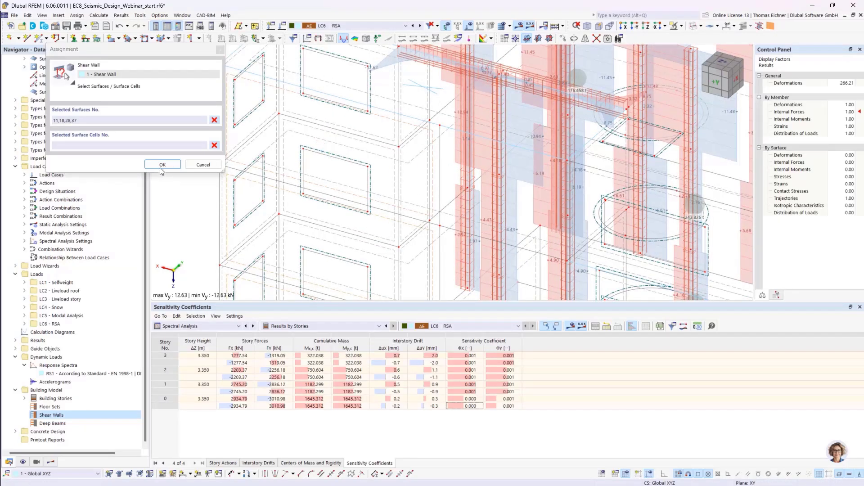
{"action": "left_click", "coordinate": [163, 165]}
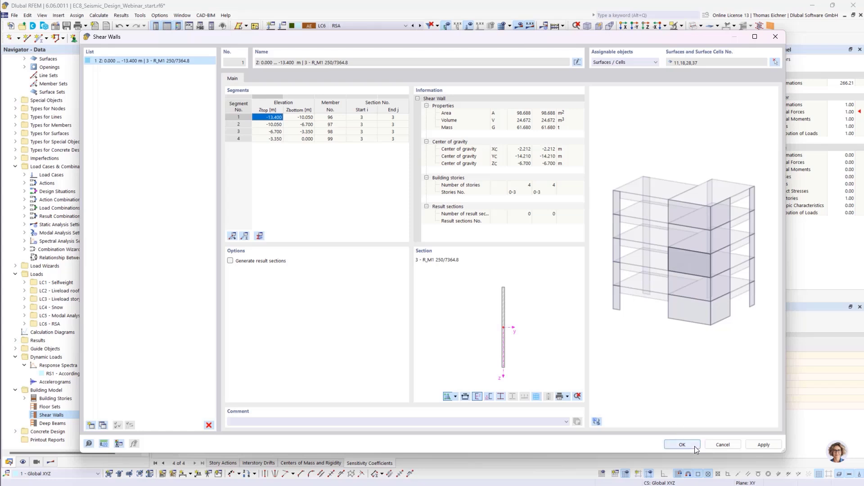
Step: Enable generation of result sections for the shear wall and accept the definition, agreeing to delete the existing results and mesh
{"action": "left_click", "coordinate": [230, 261]}
{"action": "left_click", "coordinate": [684, 444]}
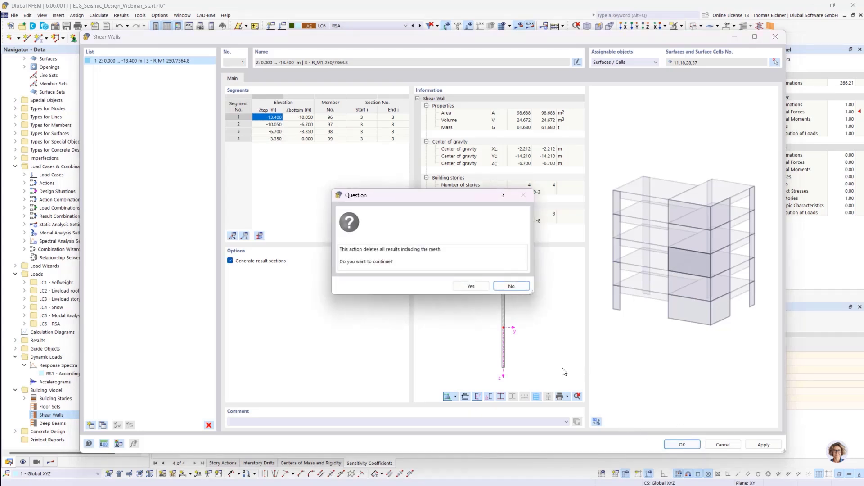
{"action": "left_click", "coordinate": [470, 286]}
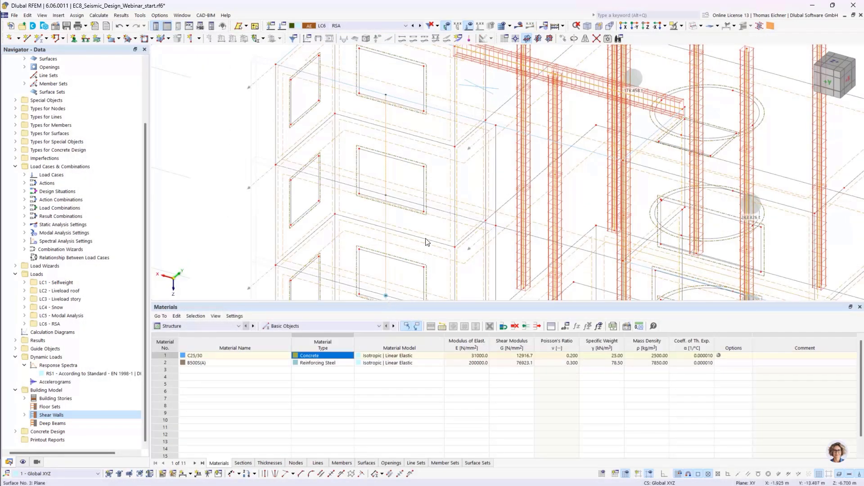
Step: Recalculate the building model with the new shear wall and its result sections
{"action": "scroll", "coordinate": [428, 241], "scroll_direction": "down", "scroll_amount": 5}
{"action": "middle_click_drag", "start_coordinate": [438, 247], "coordinate": [389, 146]}
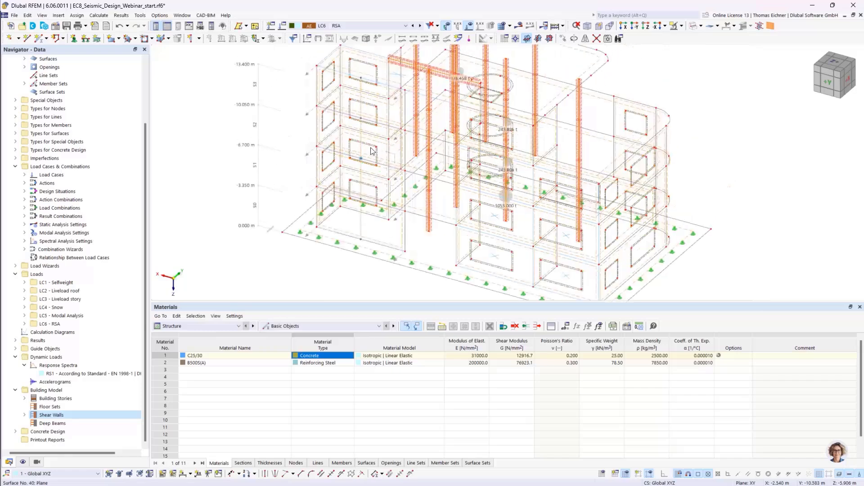
{"action": "scroll", "coordinate": [238, 141], "scroll_direction": "down", "scroll_amount": 2}
{"action": "middle_click_drag", "start_coordinate": [431, 44], "coordinate": [396, 58]}
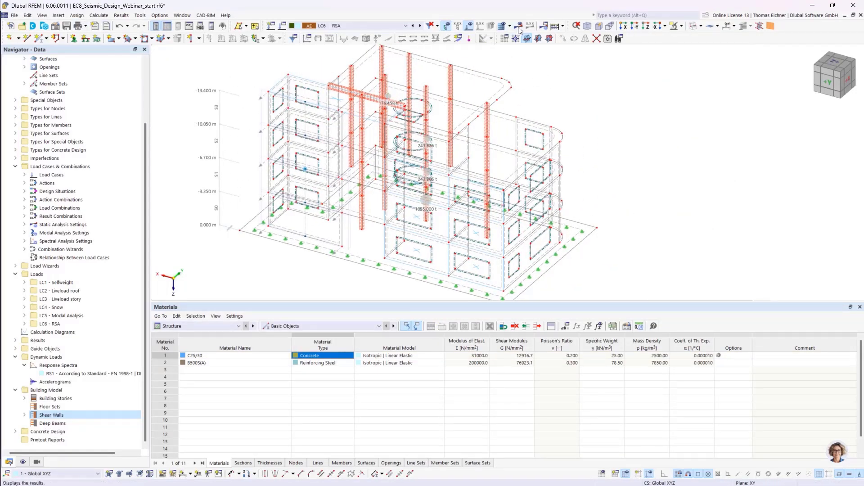
{"action": "left_click", "coordinate": [556, 28]}
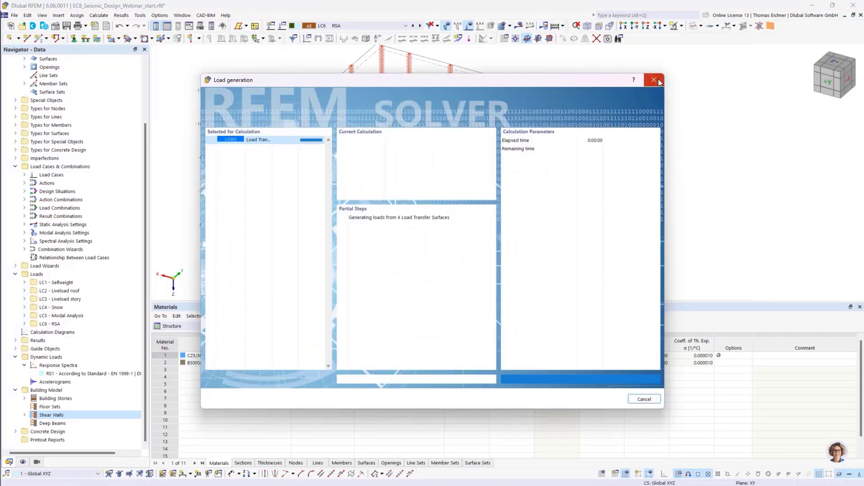
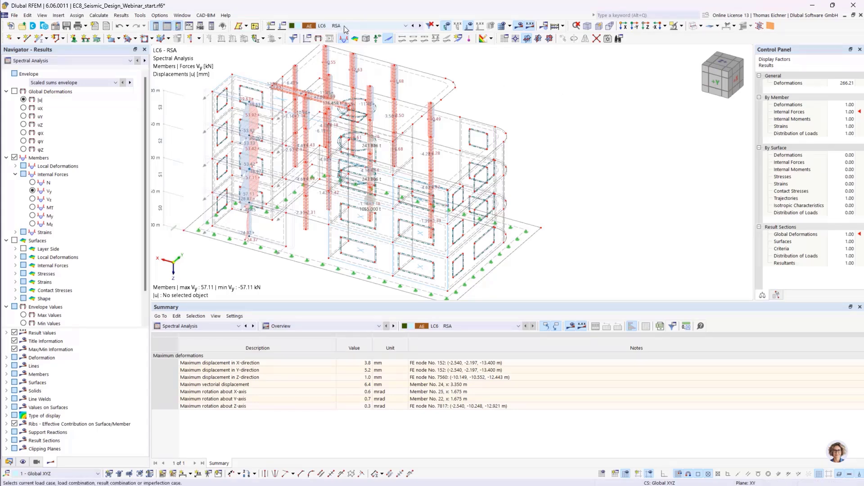
Step: List the spectral analysis results by stories for LC6 RSA and review the forces and member forces in the shear walls
{"action": "middle_click_drag", "start_coordinate": [458, 63], "coordinate": [369, 120]}
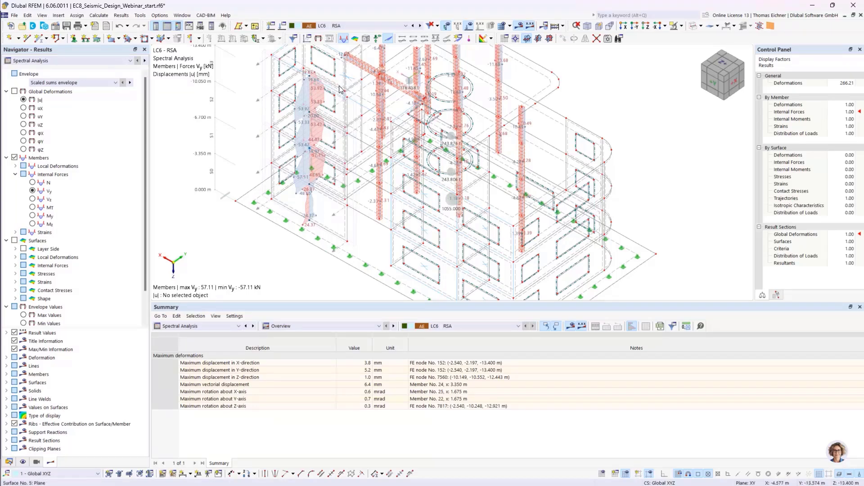
{"action": "middle_click_drag", "start_coordinate": [339, 86], "coordinate": [288, 151]}
{"action": "middle_click_drag", "start_coordinate": [291, 209], "coordinate": [281, 181]}
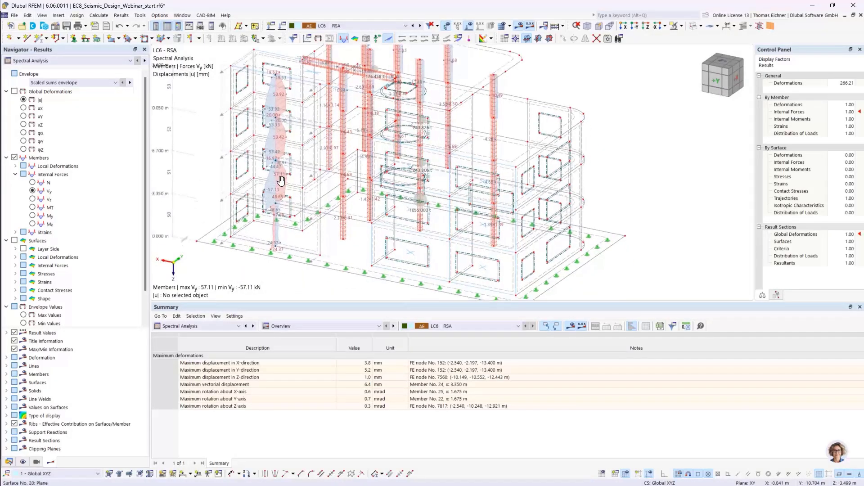
{"action": "left_click", "coordinate": [279, 327]}
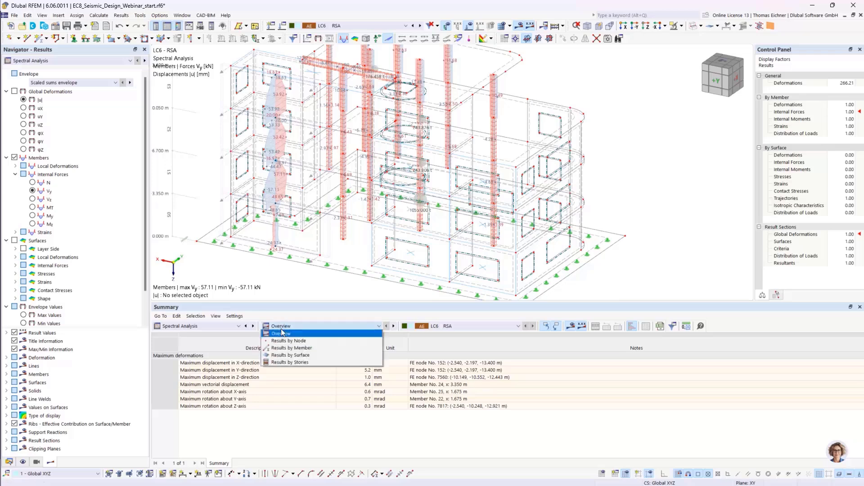
{"action": "left_click", "coordinate": [294, 361]}
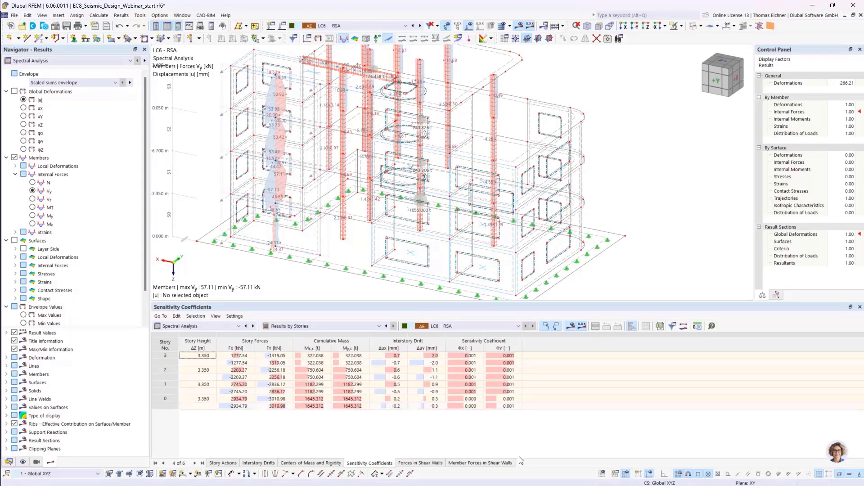
{"action": "left_click", "coordinate": [426, 463]}
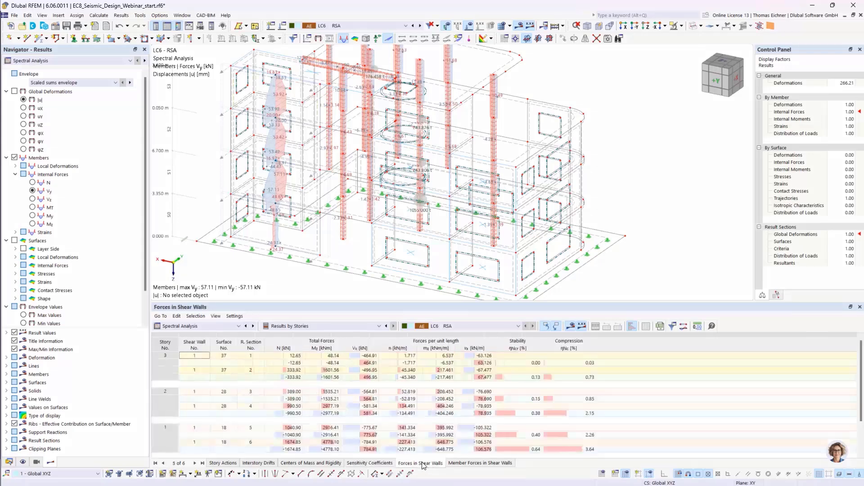
{"action": "left_click", "coordinate": [469, 463]}
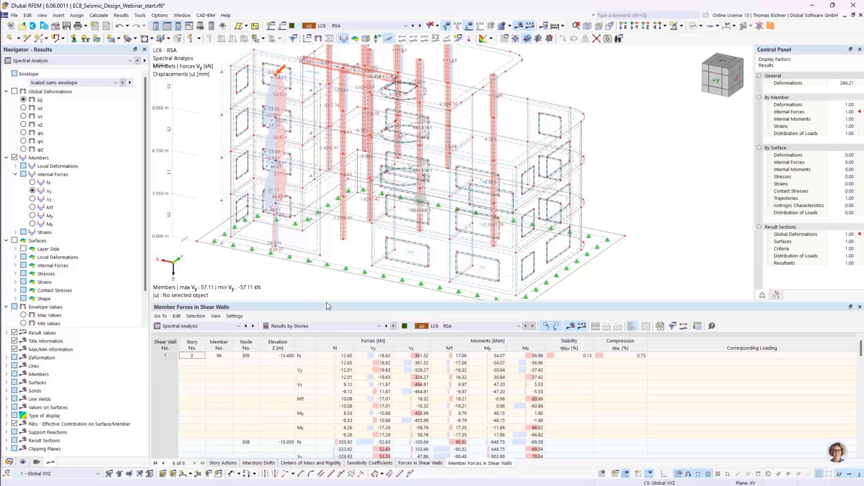
{"action": "middle_click_drag", "start_coordinate": [279, 272], "coordinate": [279, 282]}
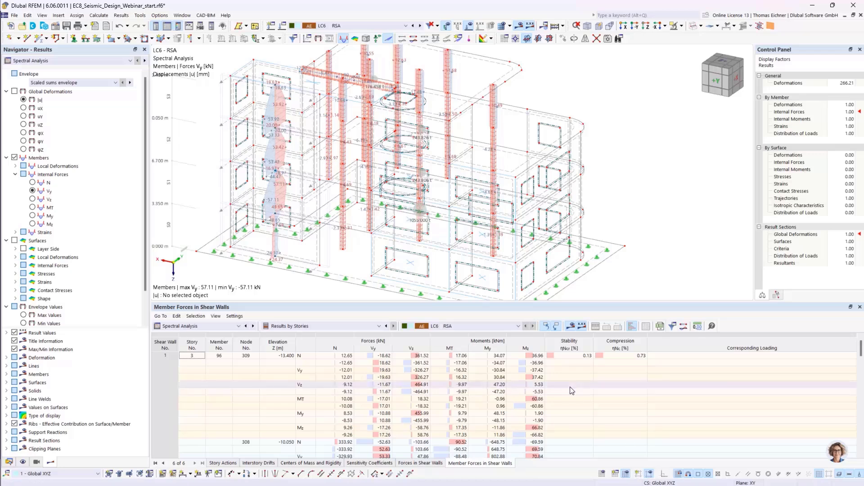
{"action": "left_click", "coordinate": [414, 464]}
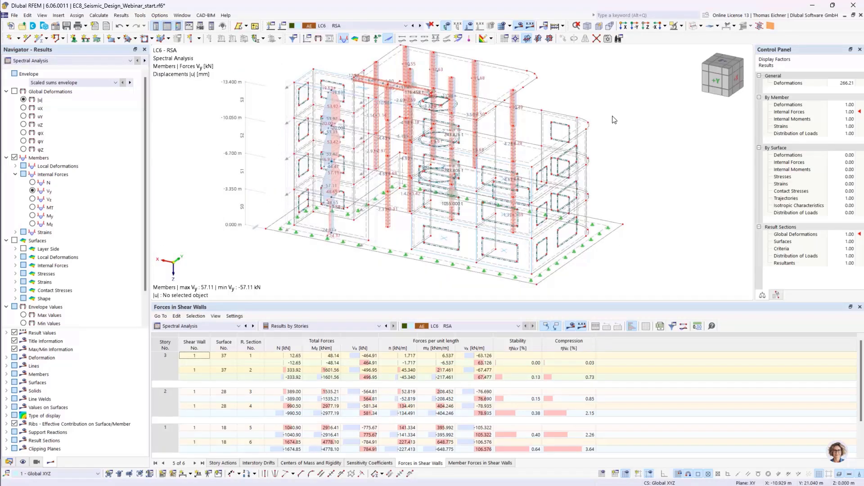
{"action": "middle_click_drag", "start_coordinate": [613, 116], "coordinate": [627, 129]}
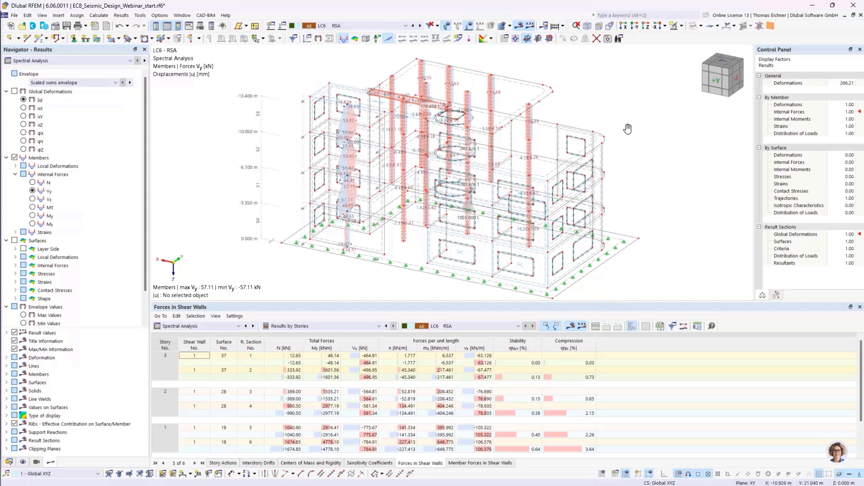